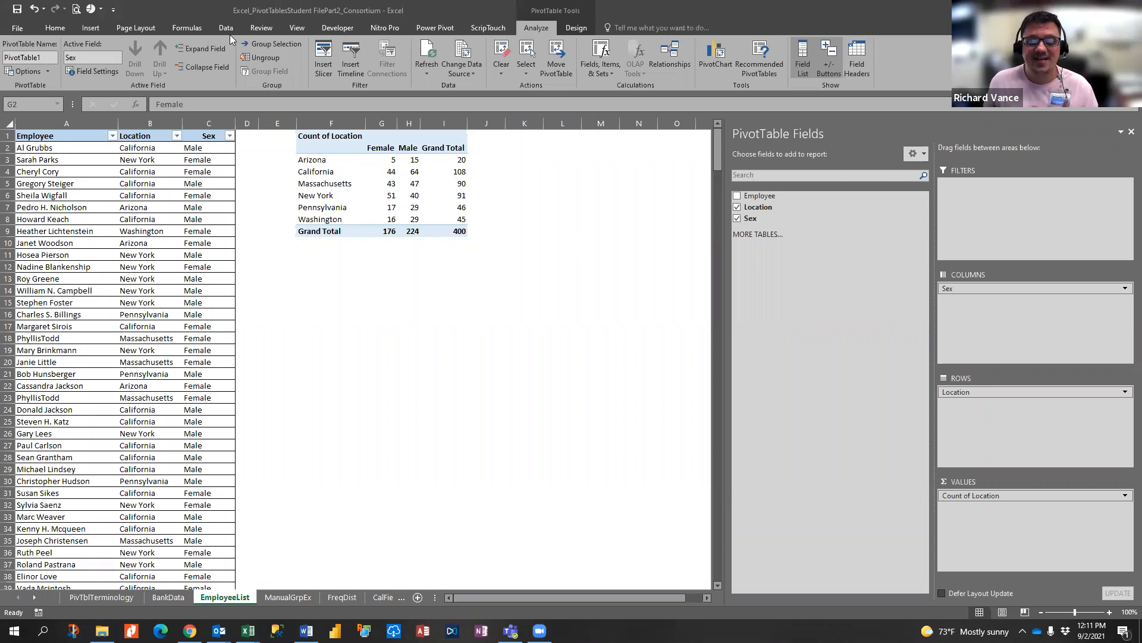
Hide and restore the PivotTable's field list, and toggle its field headers on and back off.
left_click(602, 322)
left_click(398, 173)
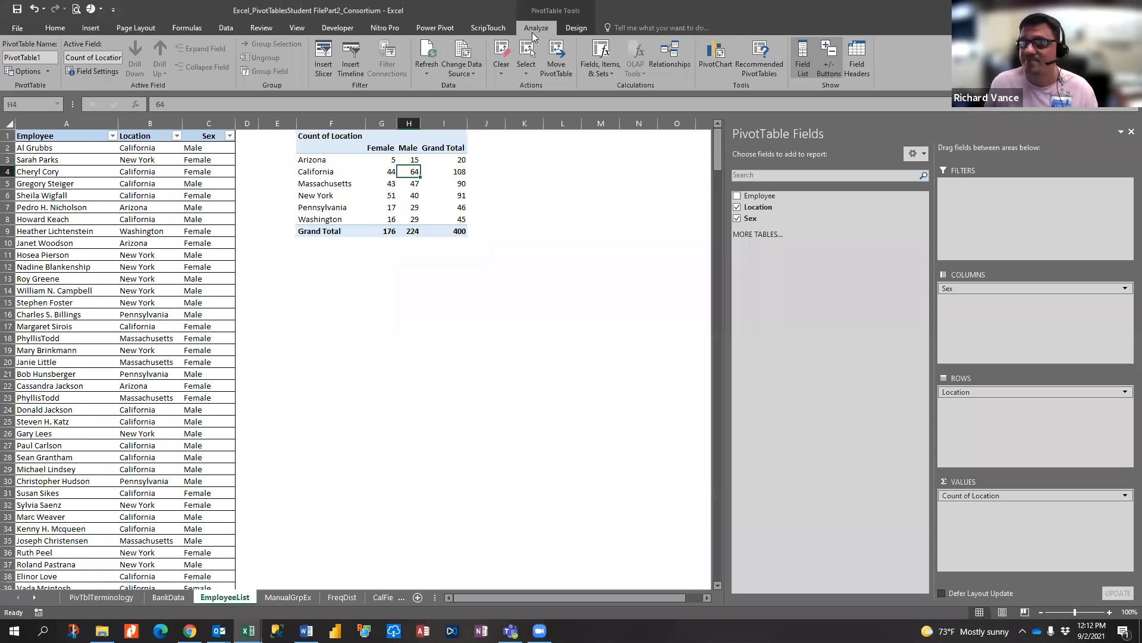
left_click(803, 66)
left_click(804, 65)
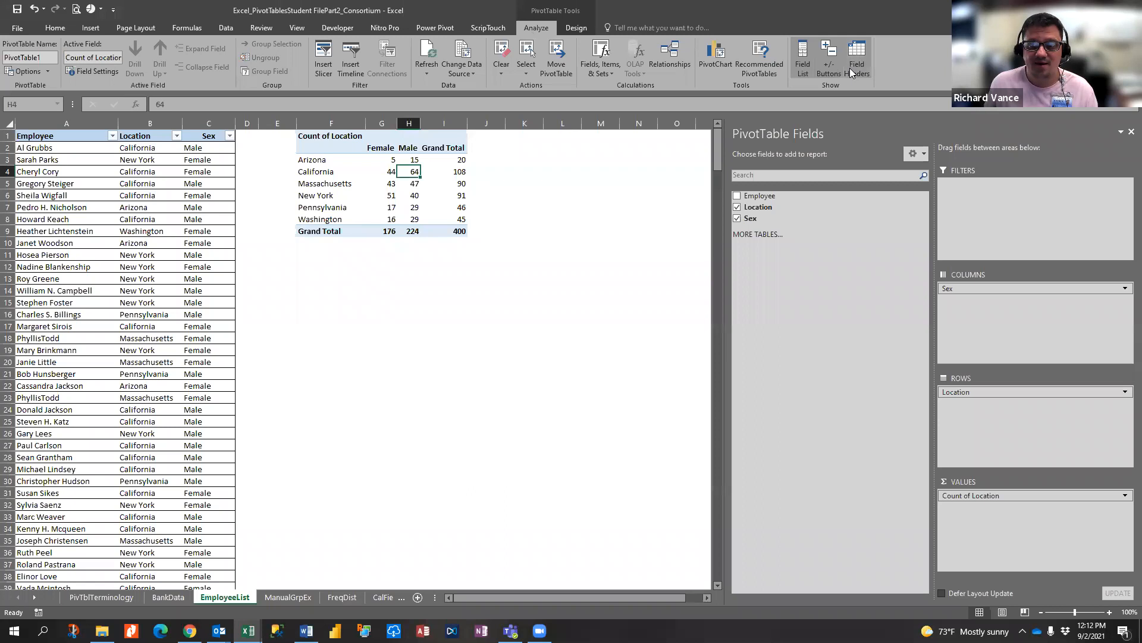
left_click(855, 66)
left_click(856, 64)
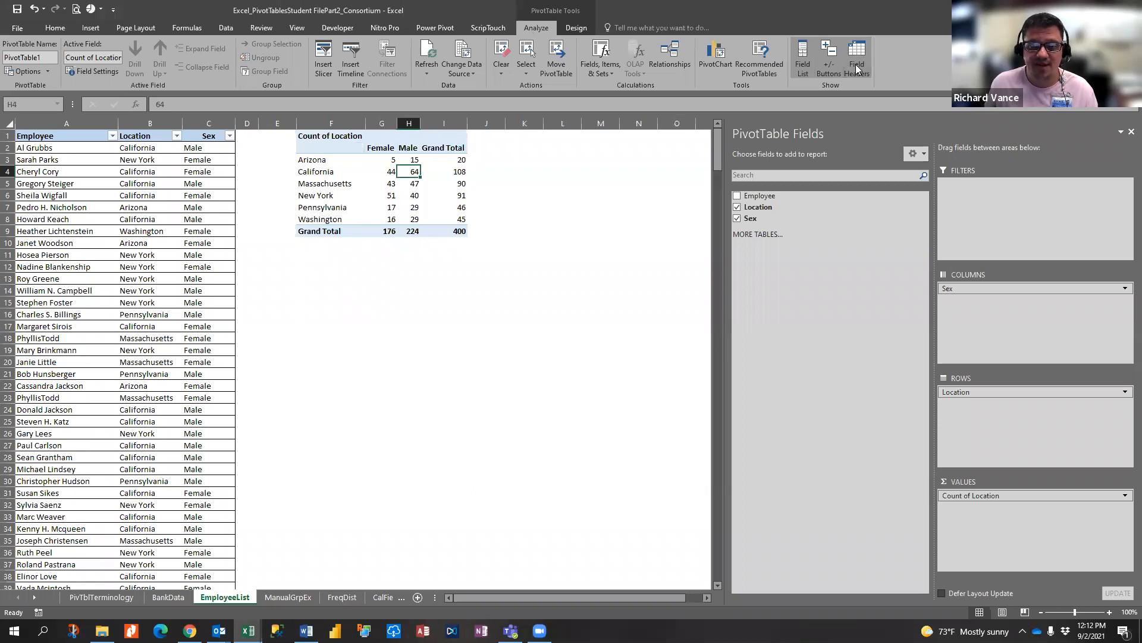
left_click(856, 65)
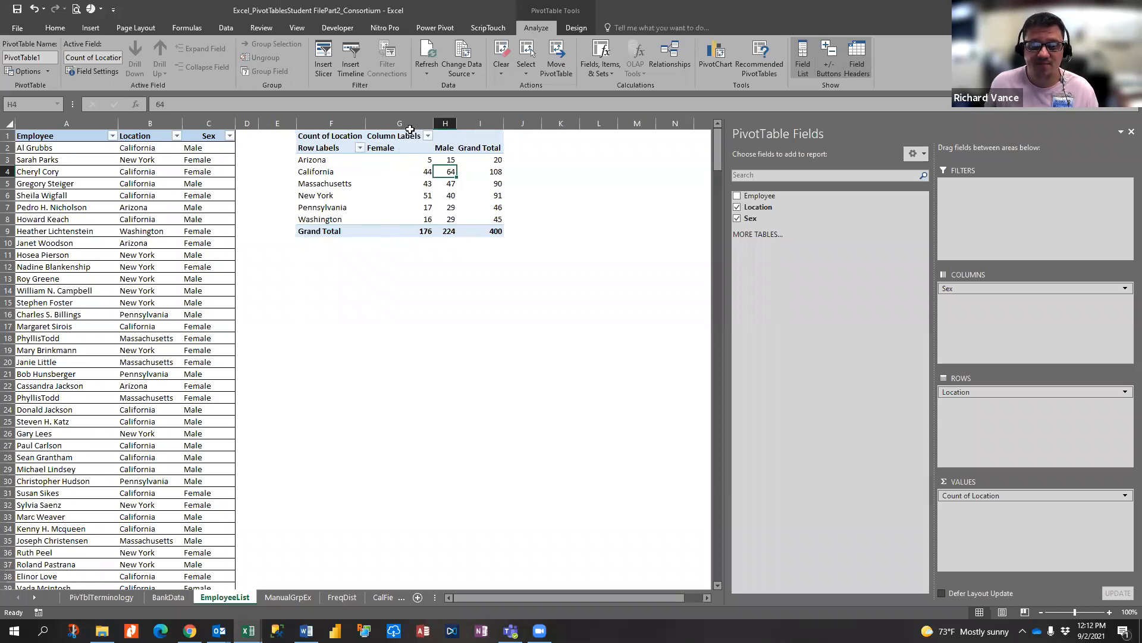
left_click(867, 51)
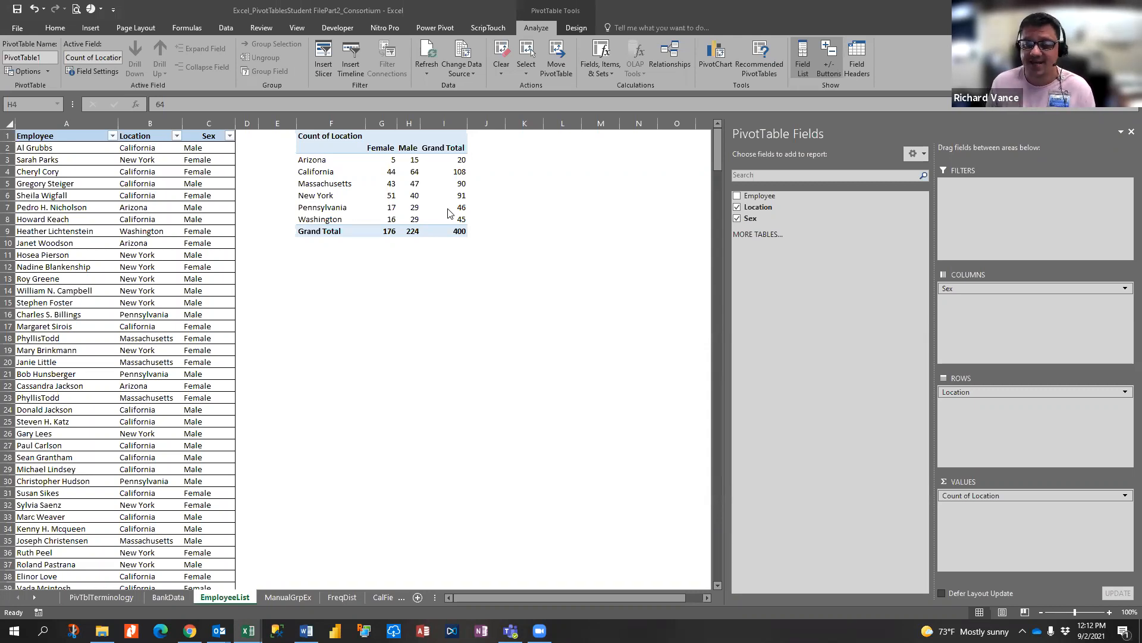
Examine the PivotTable's employee counts by location and sex, including the Female, Male and overall grand totals.
left_click(397, 168)
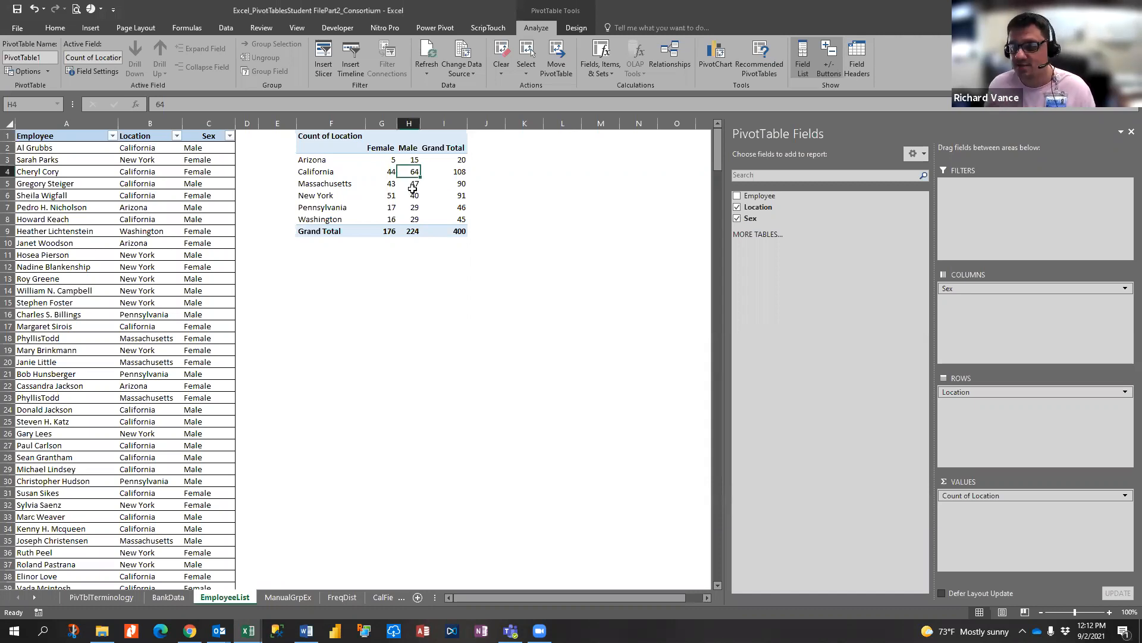
mouse_move(412, 188)
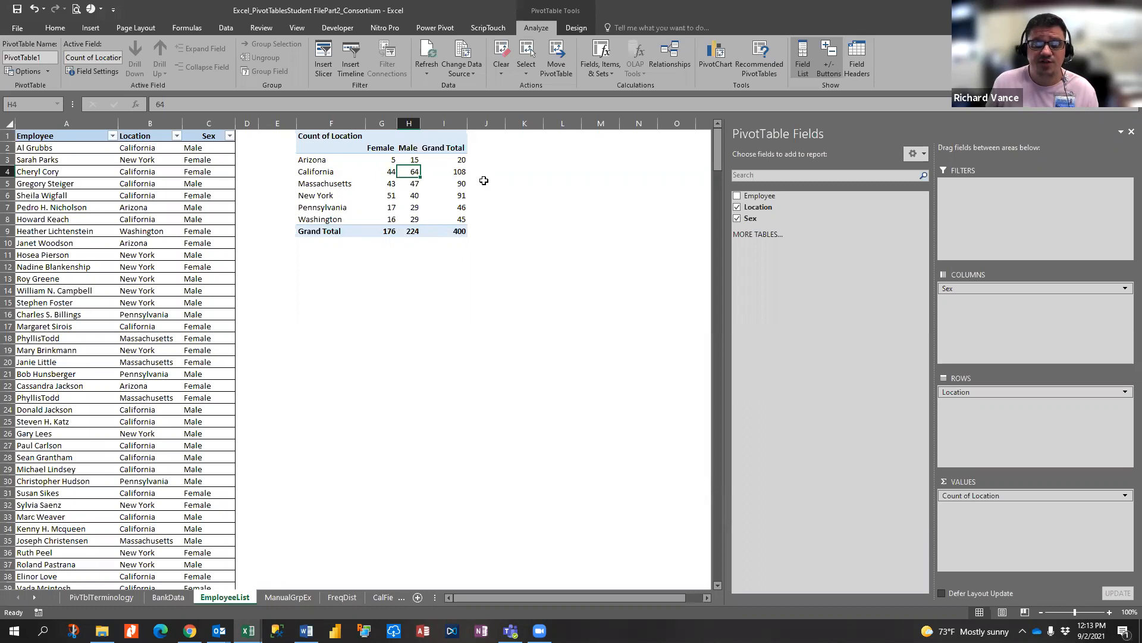
left_click(384, 205)
left_click(407, 198)
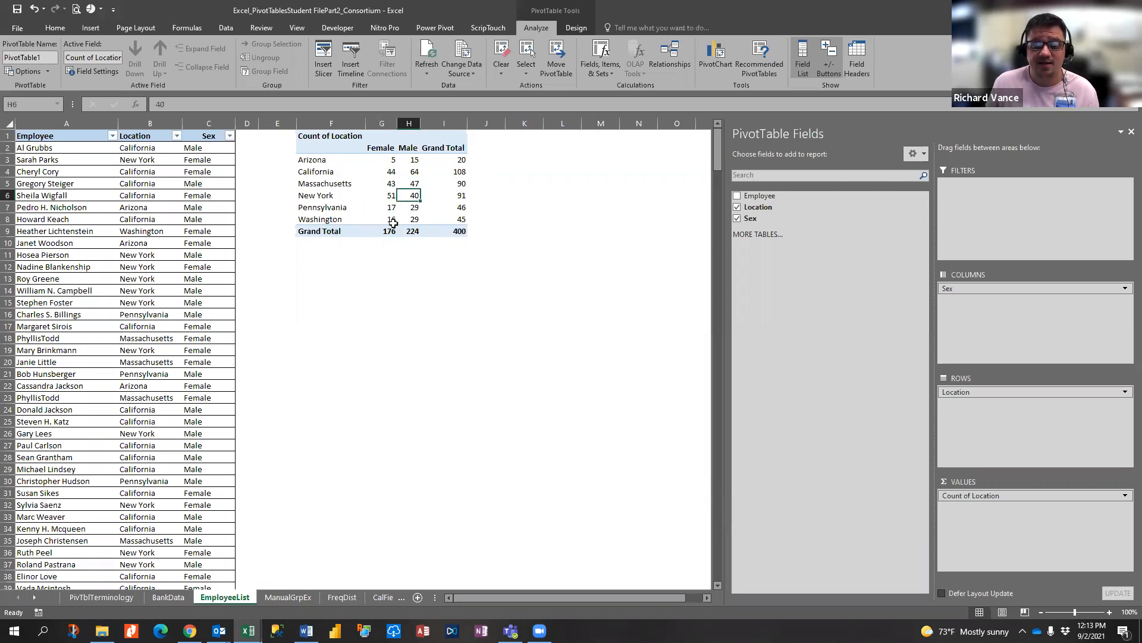
left_click_drag(315, 171, 321, 220)
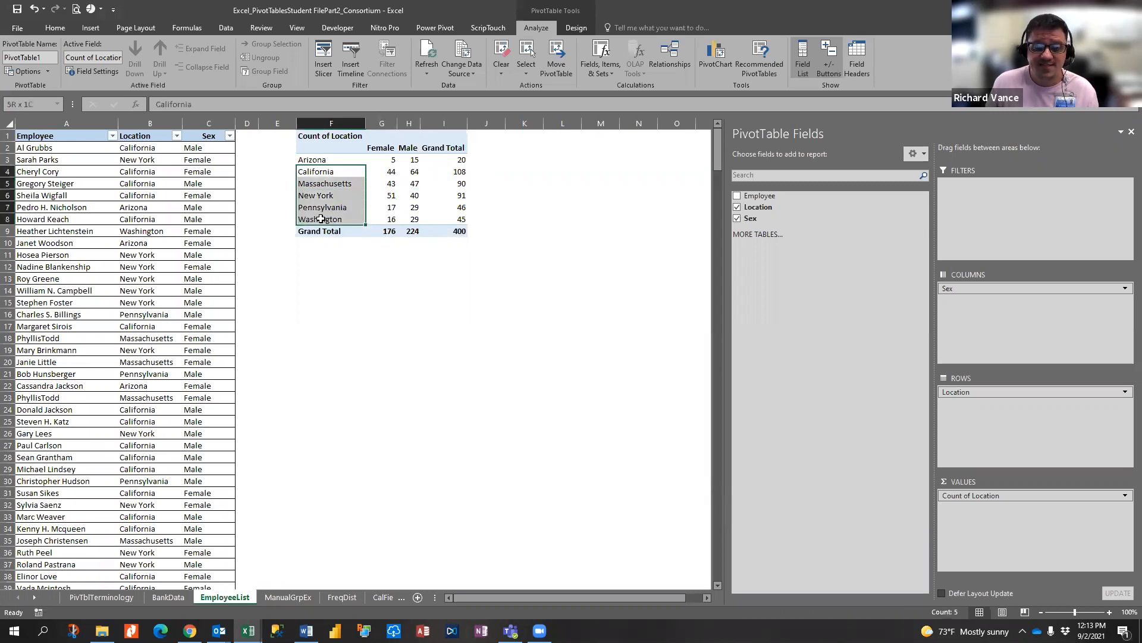
left_click(352, 210)
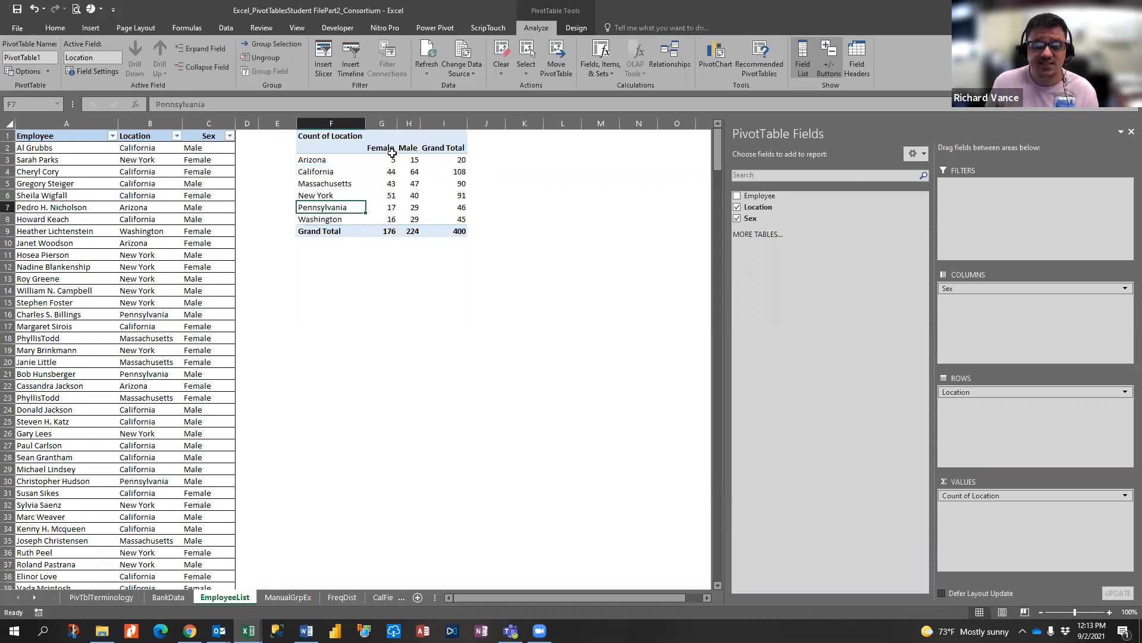
left_click(391, 232)
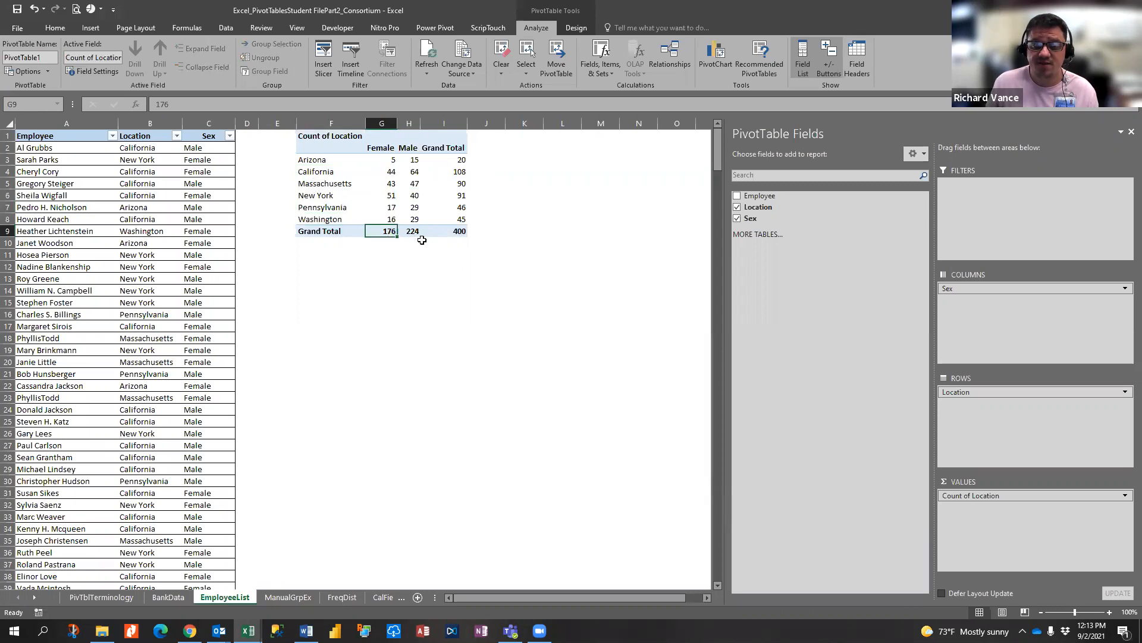
left_click(411, 232)
left_click(465, 232)
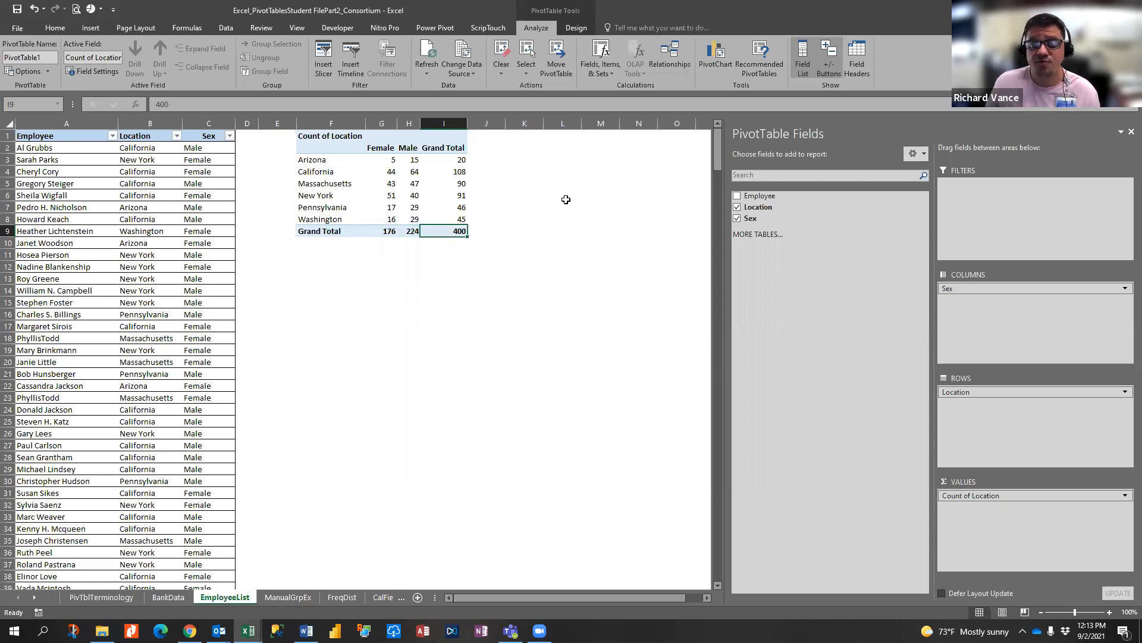
Clear the PivotTable and rebuild it with Sex as columns, Location as rows and Location counted as values.
left_click(737, 206)
left_click(738, 218)
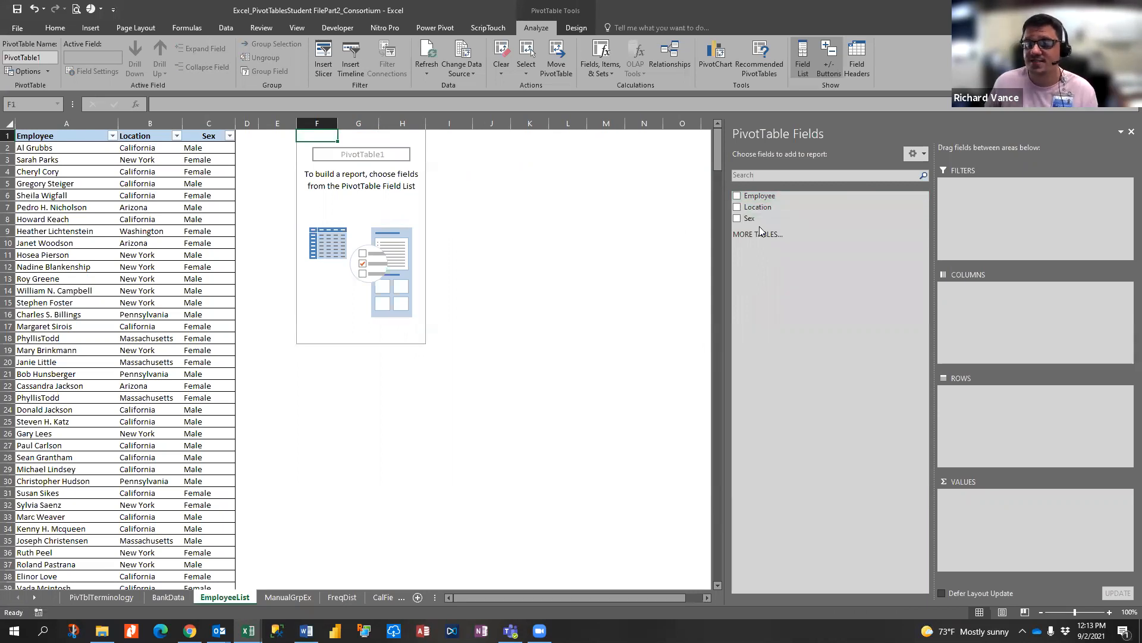
left_click_drag(743, 224, 1000, 331)
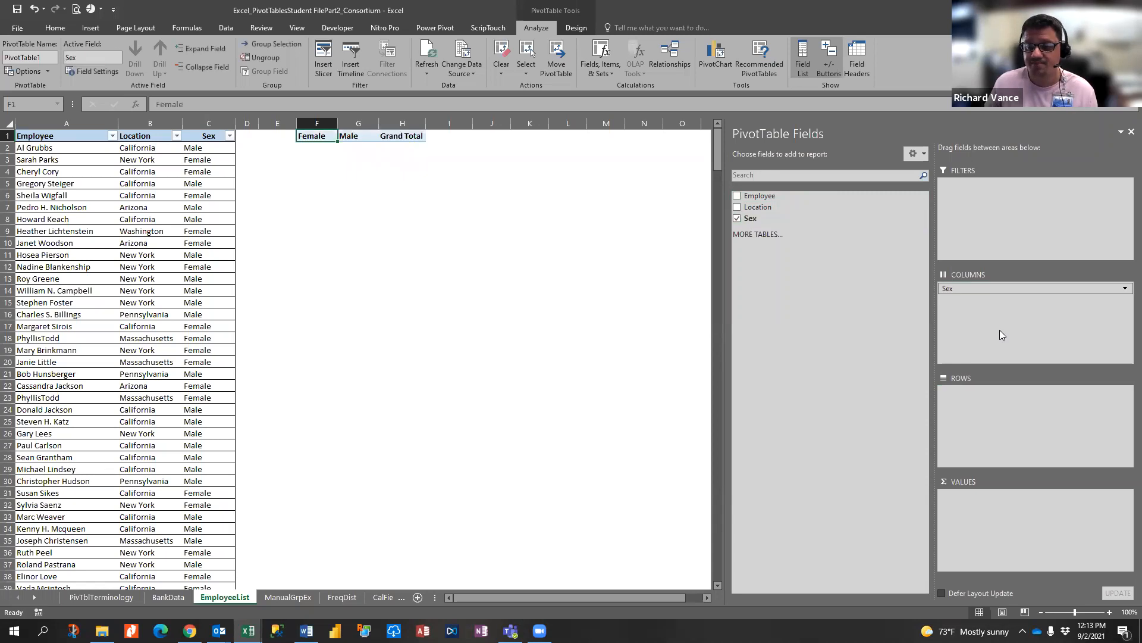
left_click_drag(758, 207, 989, 414)
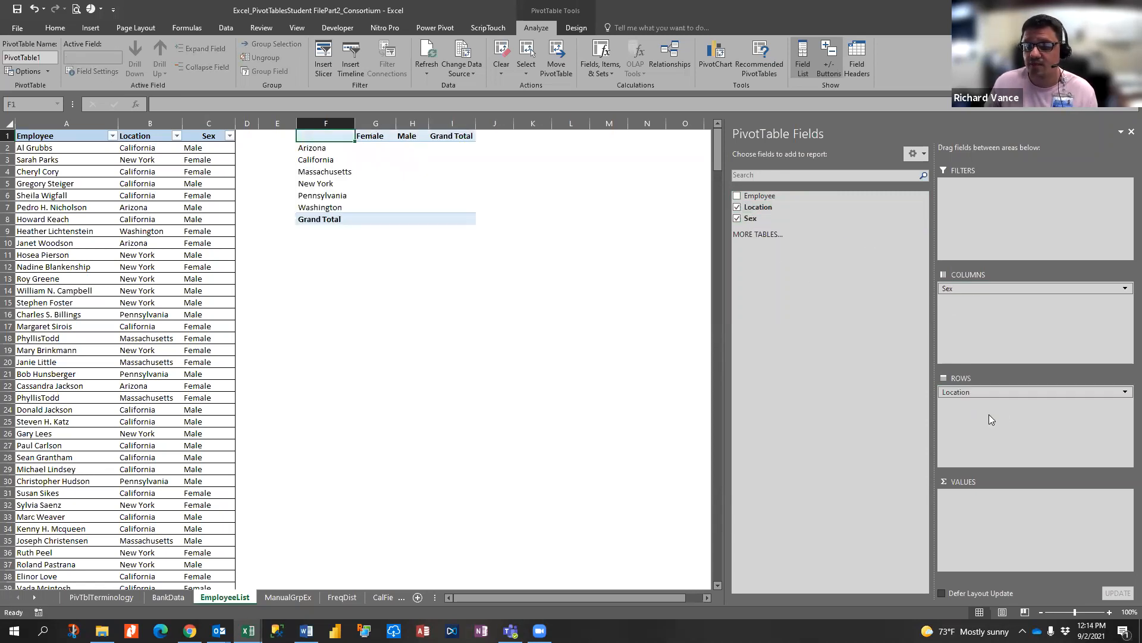
left_click_drag(758, 207, 980, 502)
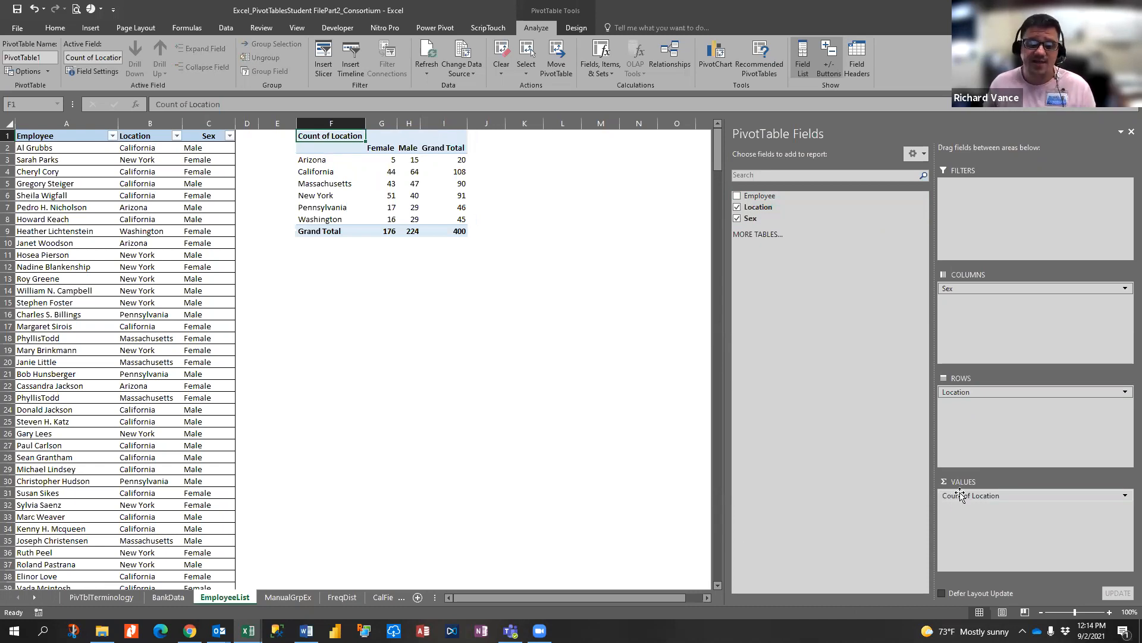
Set the custom name of the Location count value field to "Count of:".
left_click(1124, 496)
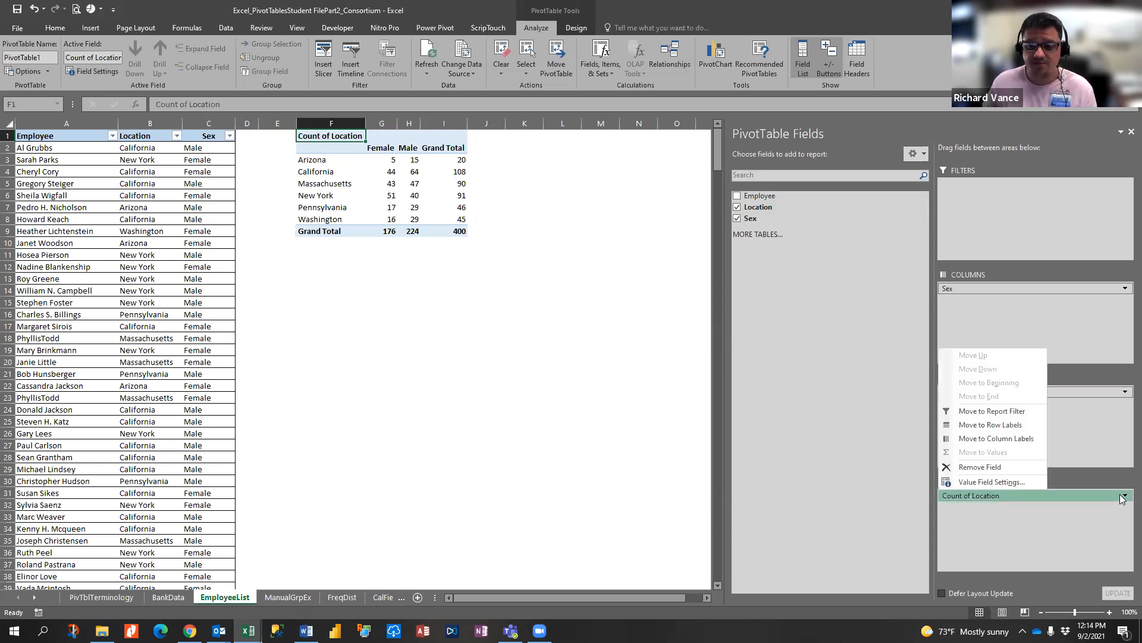
left_click(992, 481)
left_click_drag(450, 60, 676, 115)
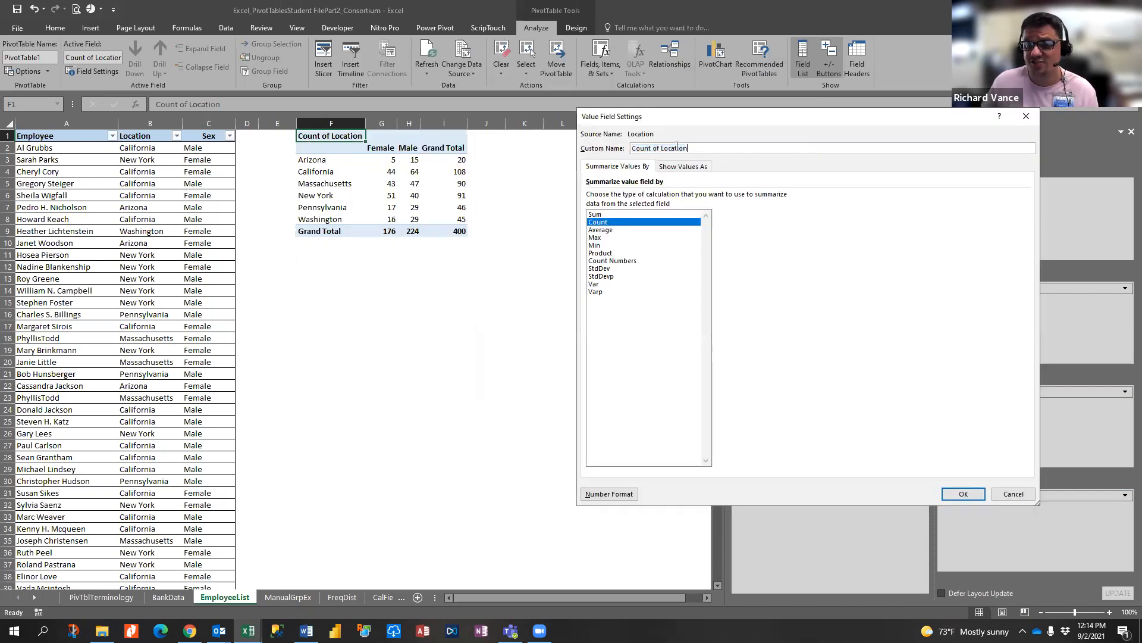
type("Location b")
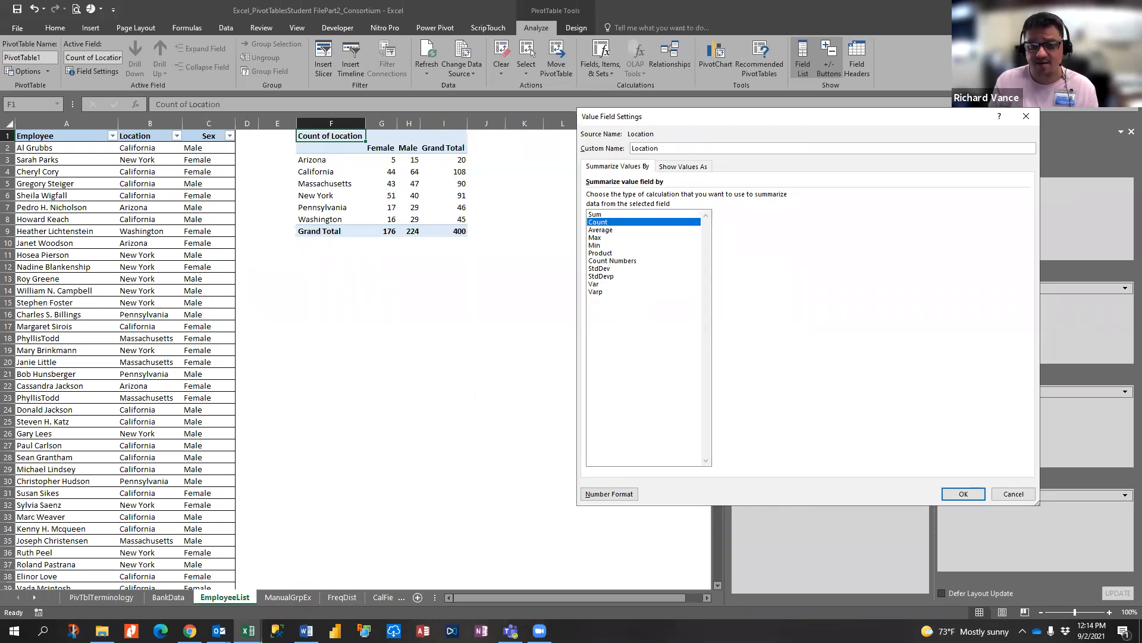
key("BackSpace")
key("BackSpace")
key("BackSpace")
key("BackSpace")
key("BackSpace")
key("BackSpace")
key("BackSpace")
type("CL")
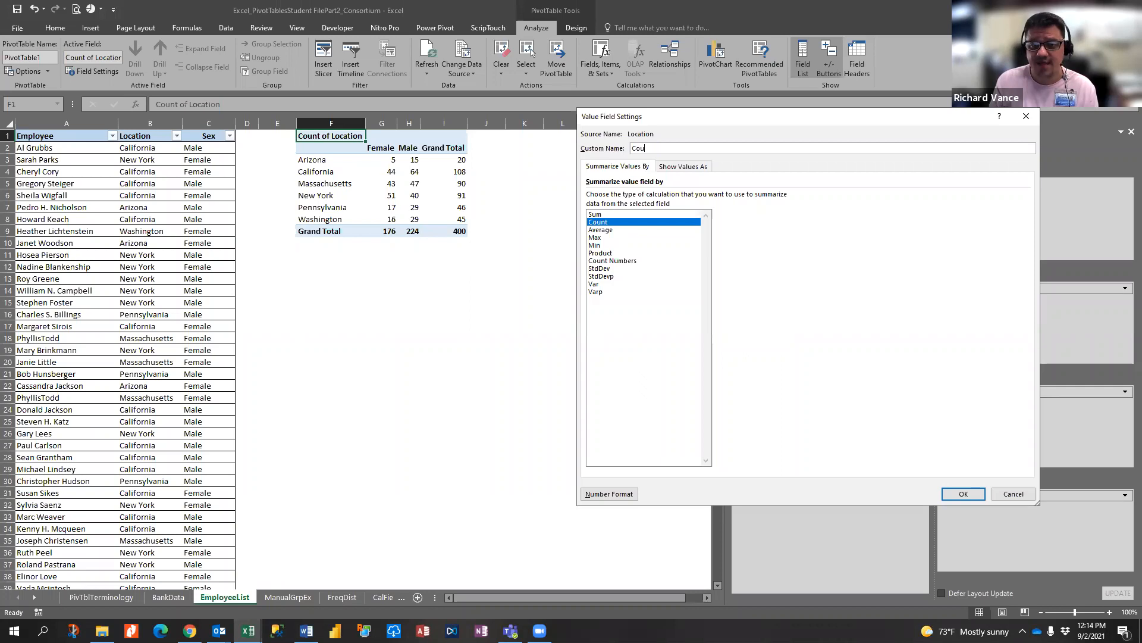
key("BackSpace")
type("ount of:")
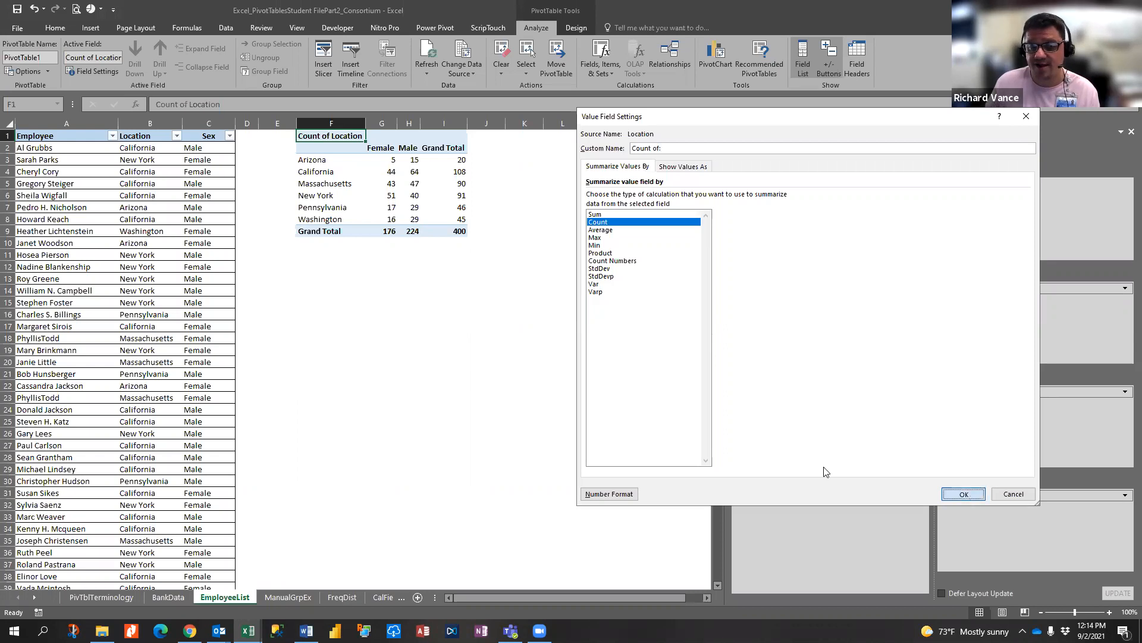
key("Return")
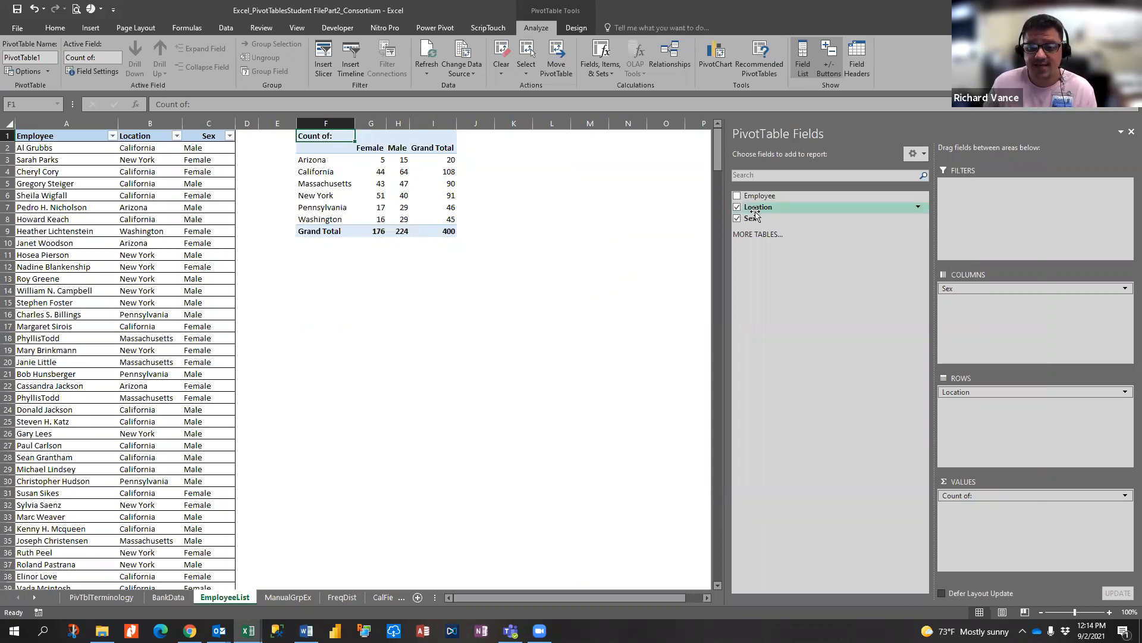
Add Location to the values a second time and show this new count as % of Column Total.
left_click_drag(757, 207, 1010, 526)
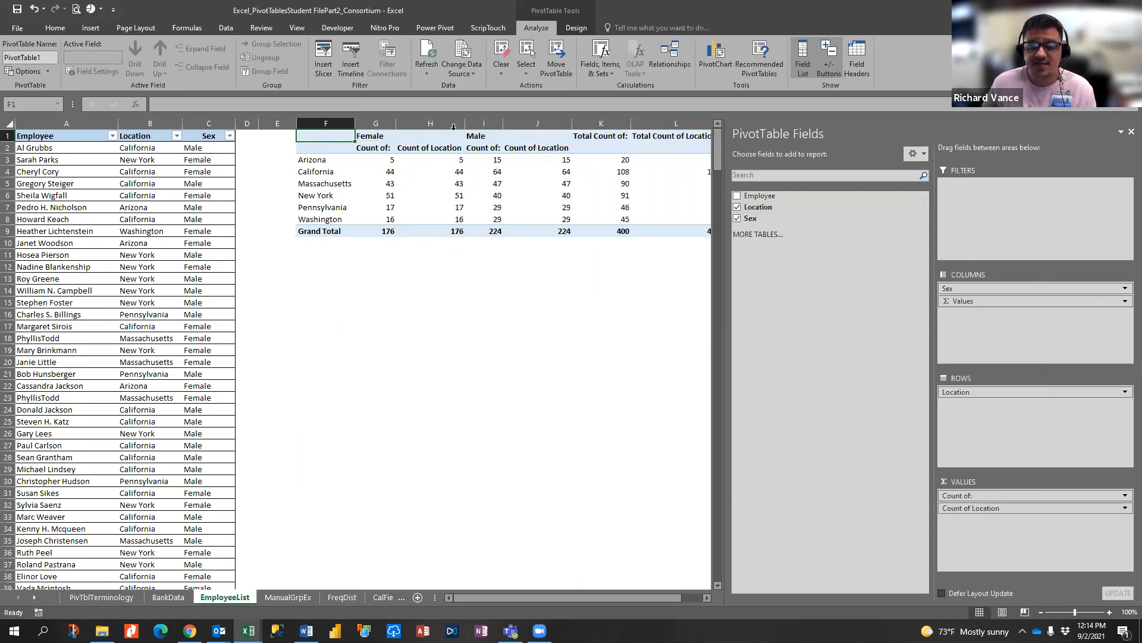
mouse_move(555, 204)
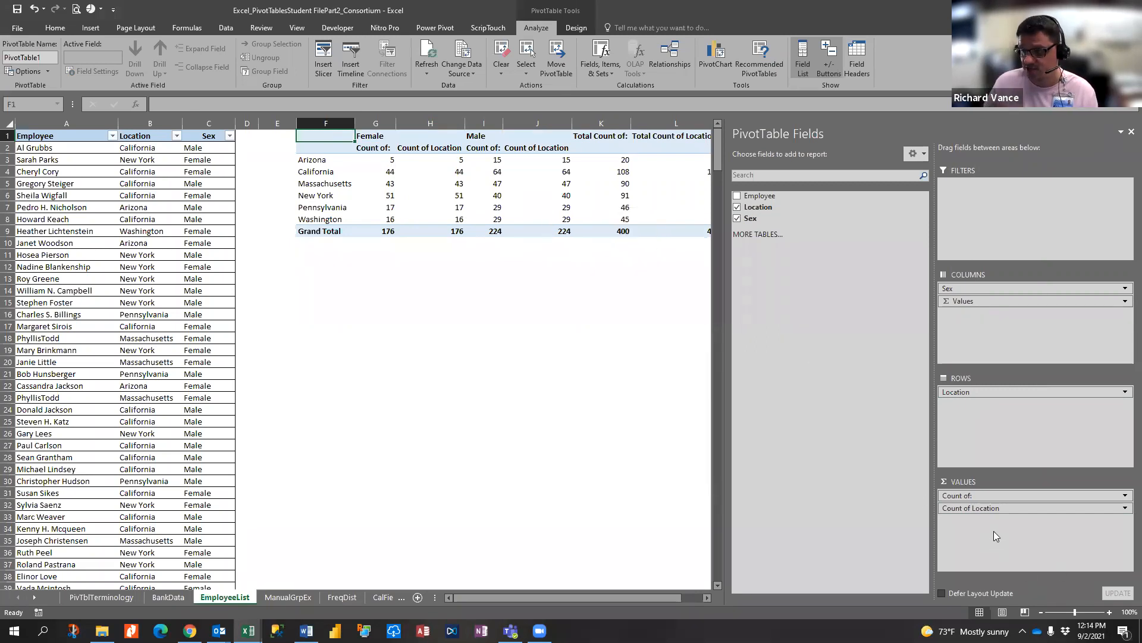
left_click(1125, 509)
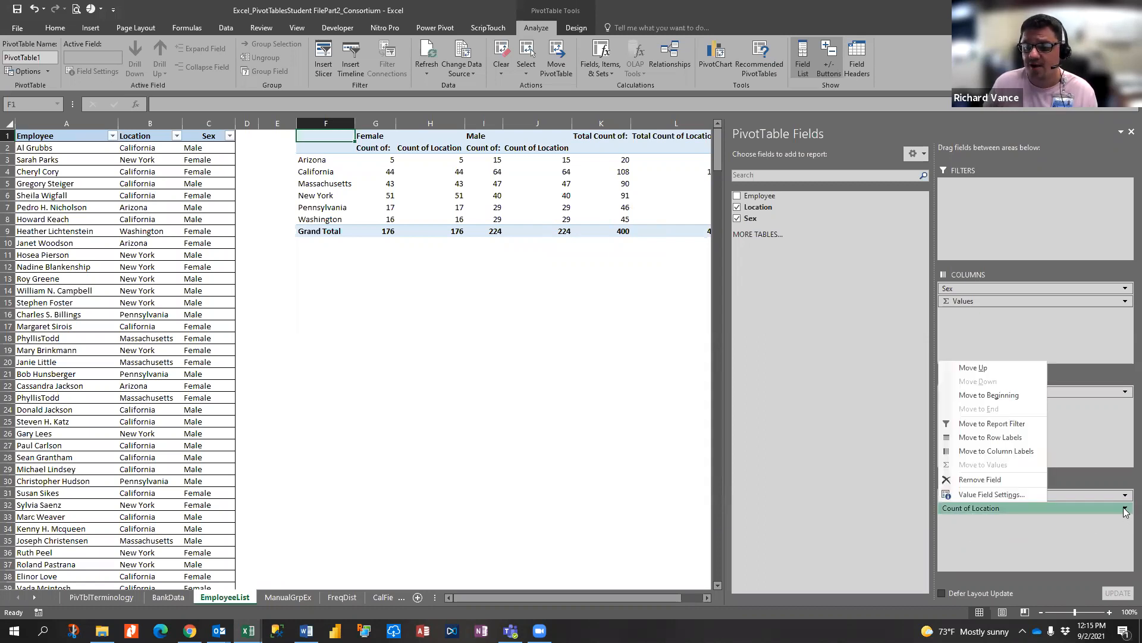
left_click(982, 495)
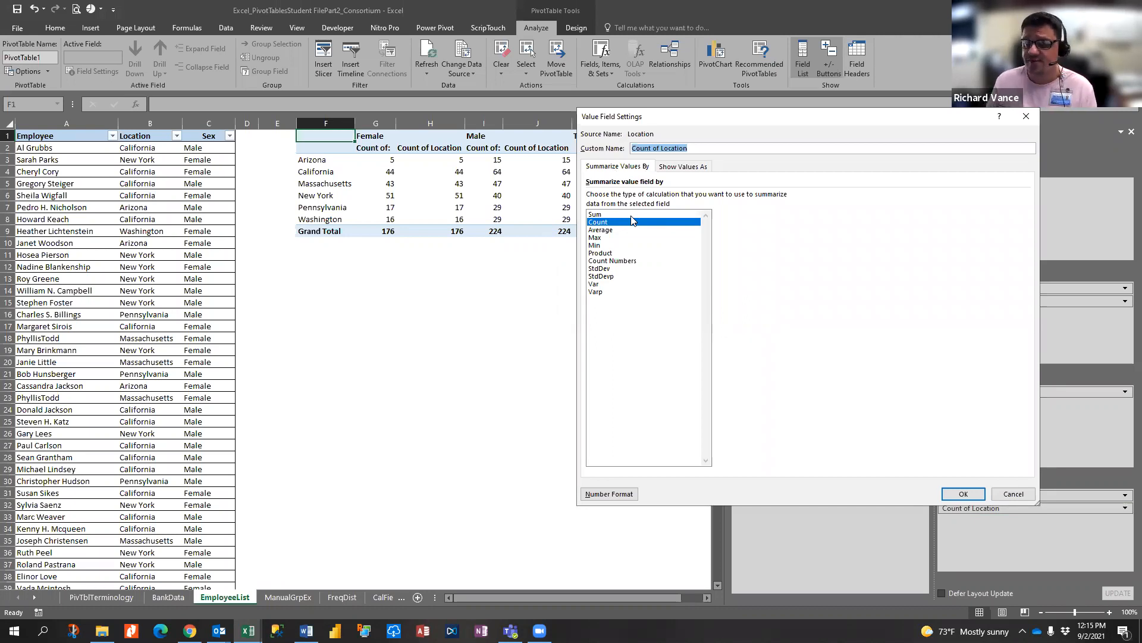
left_click(679, 168)
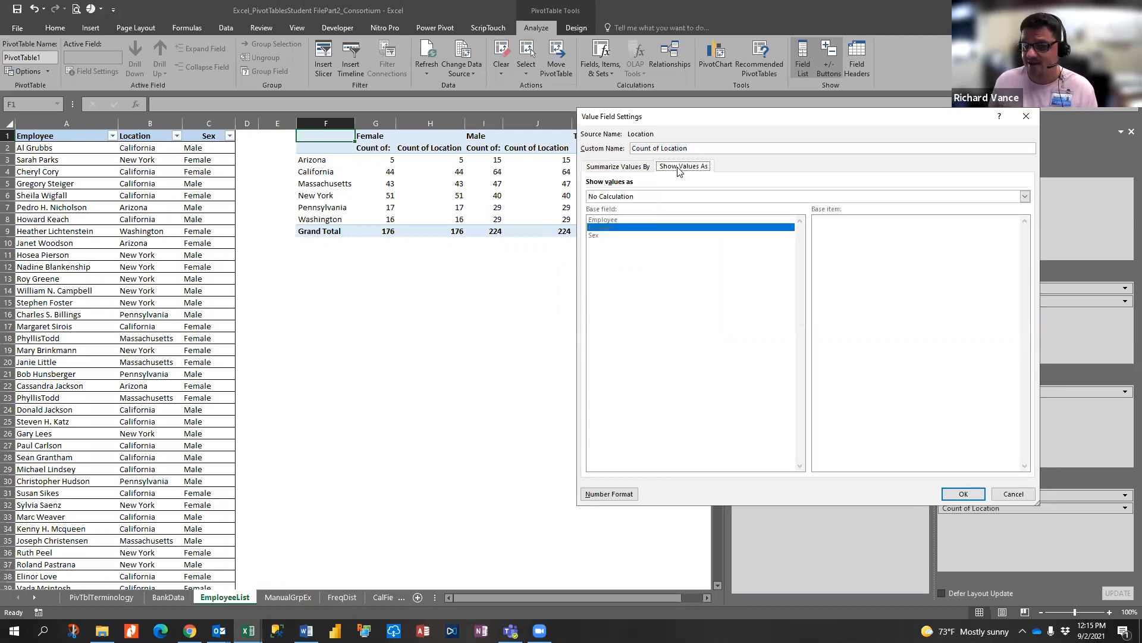
left_click(670, 196)
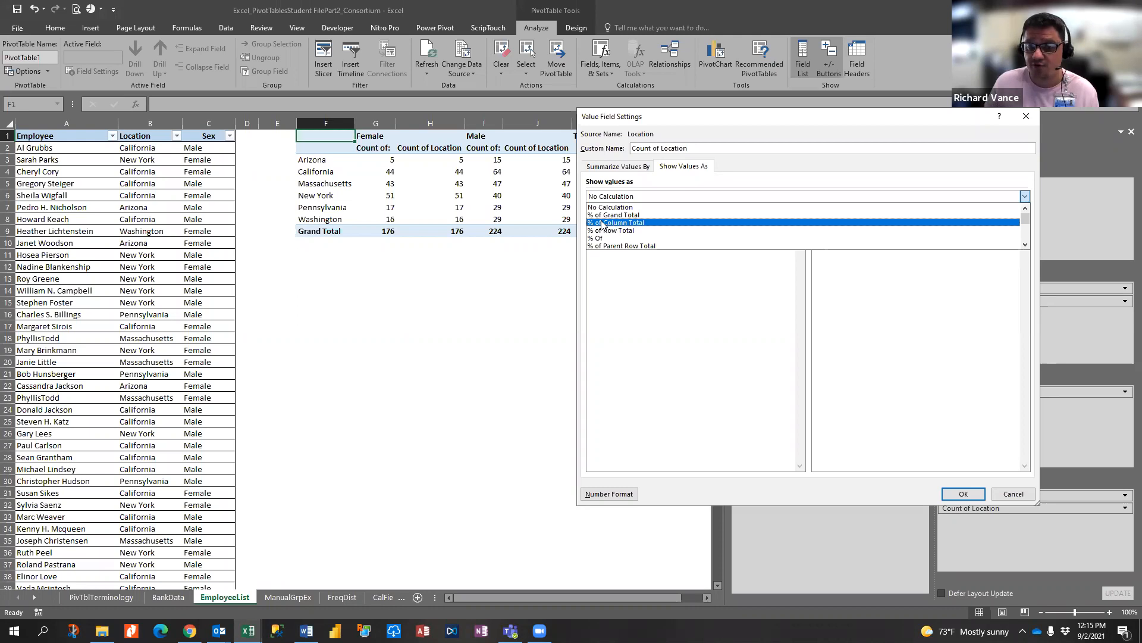
left_click(602, 222)
left_click(963, 494)
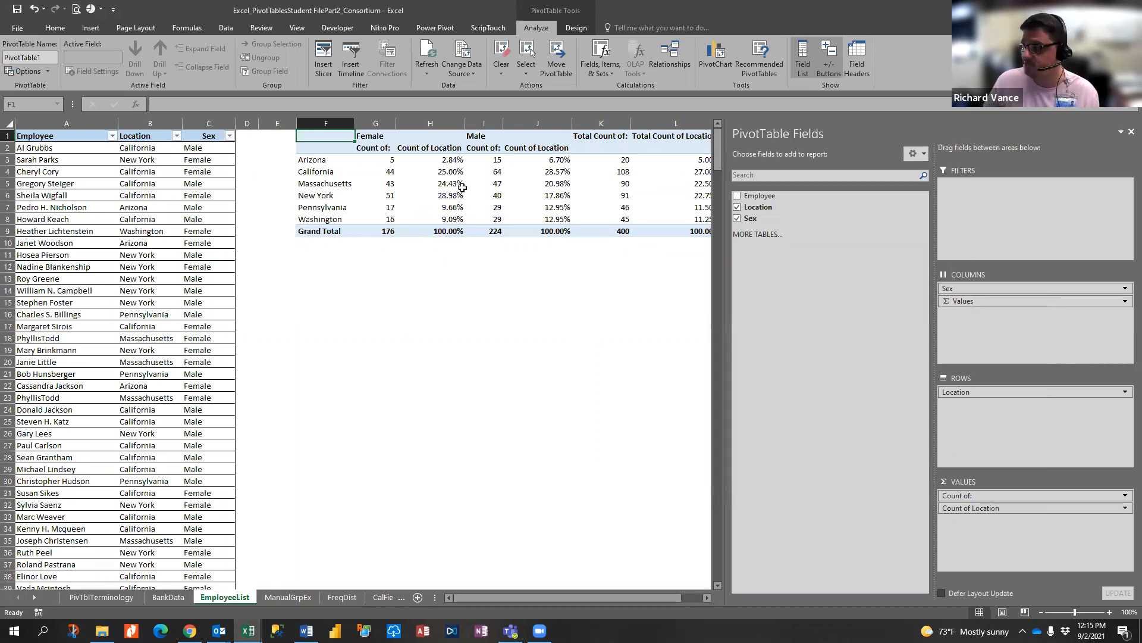
Show the Count of Location values as % of Grand Total and narrow the PivotTable field list to reveal the last column.
left_click(1123, 509)
left_click(1023, 492)
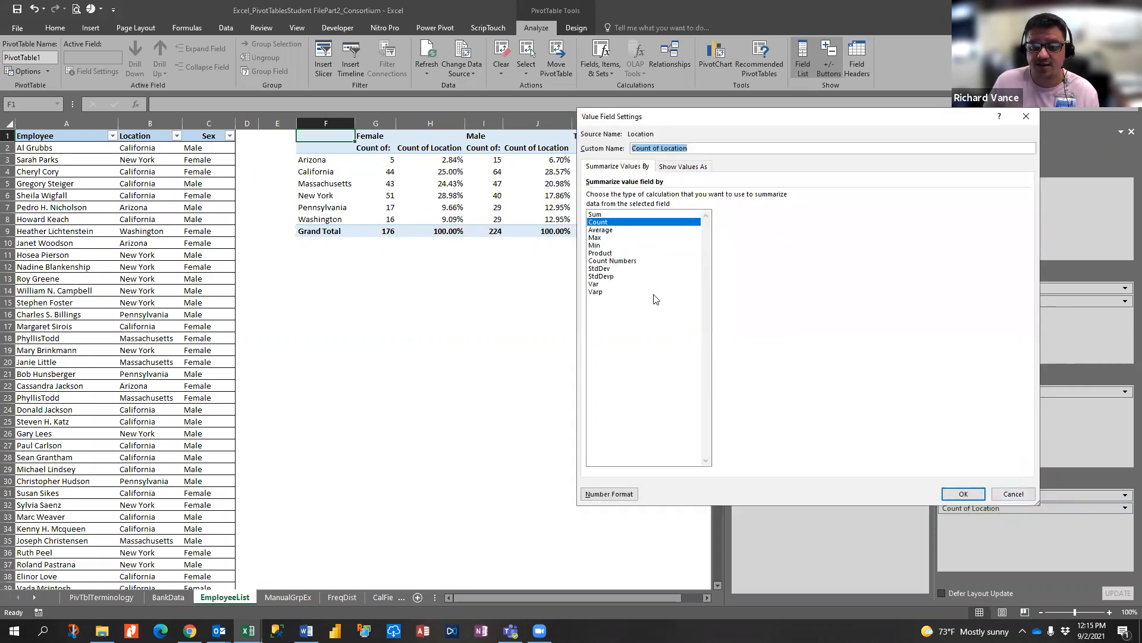
left_click(681, 168)
left_click(640, 198)
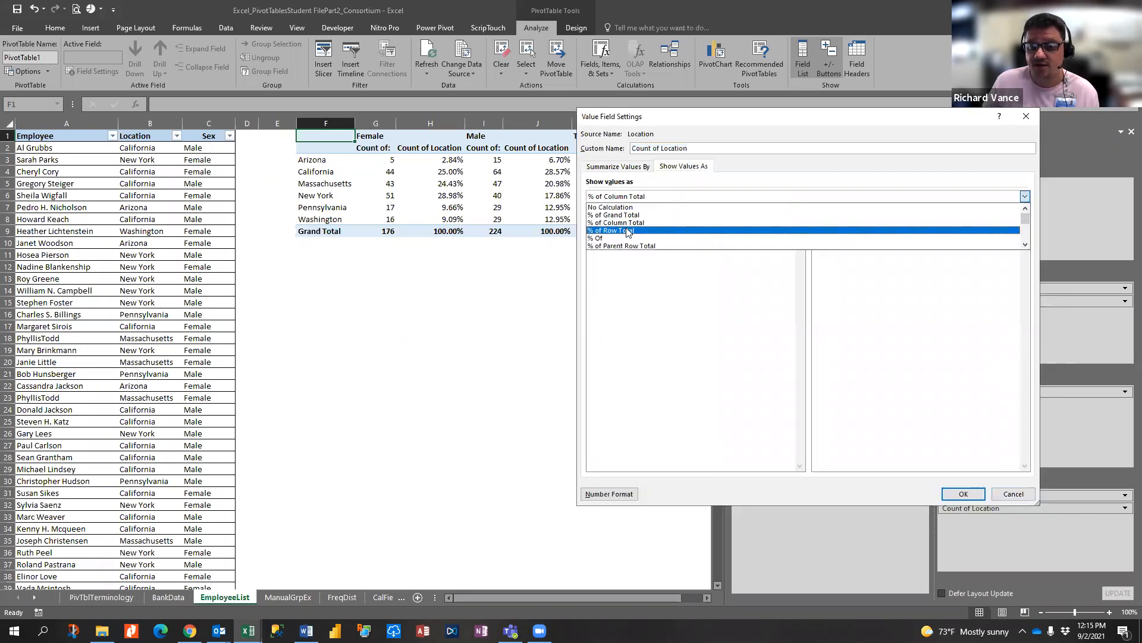
left_click(626, 215)
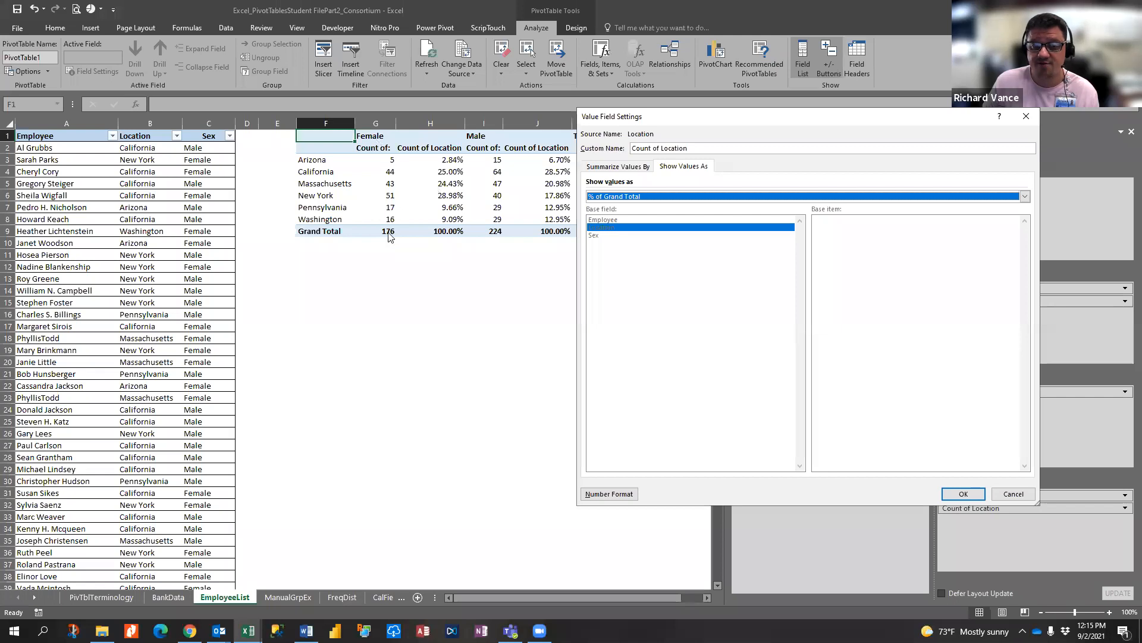
left_click(963, 494)
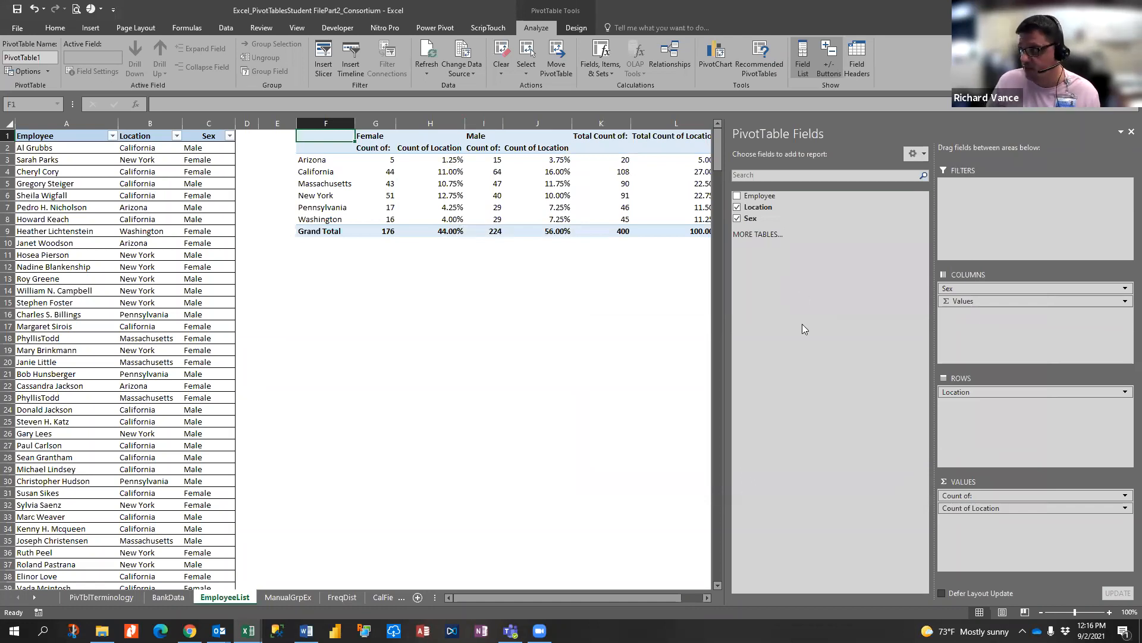
left_click_drag(724, 180, 742, 181)
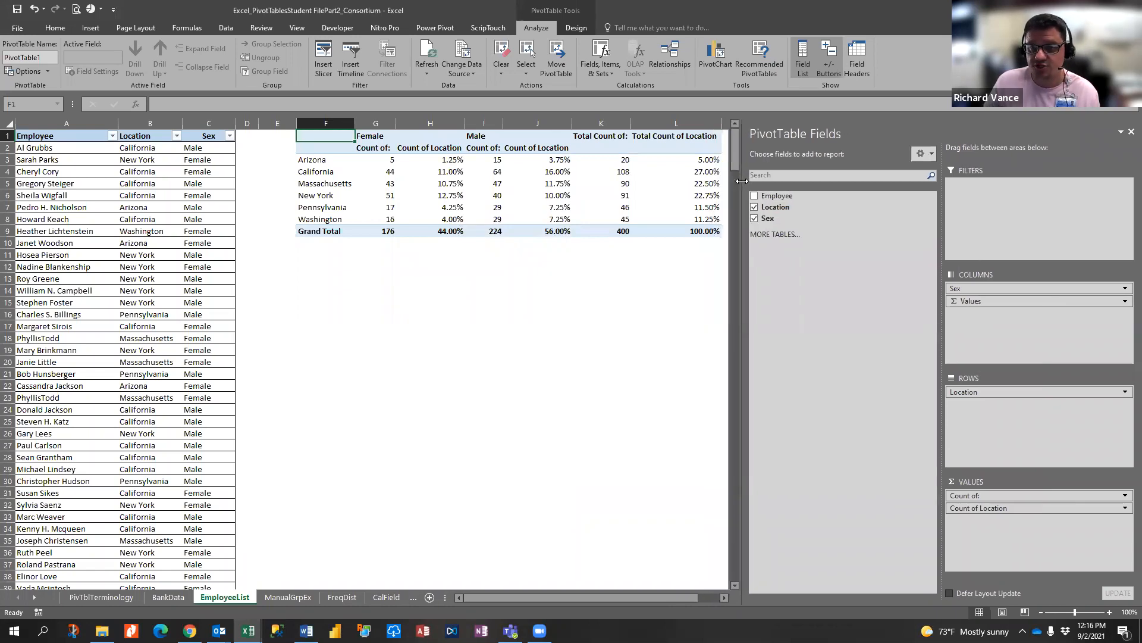
left_click(517, 192)
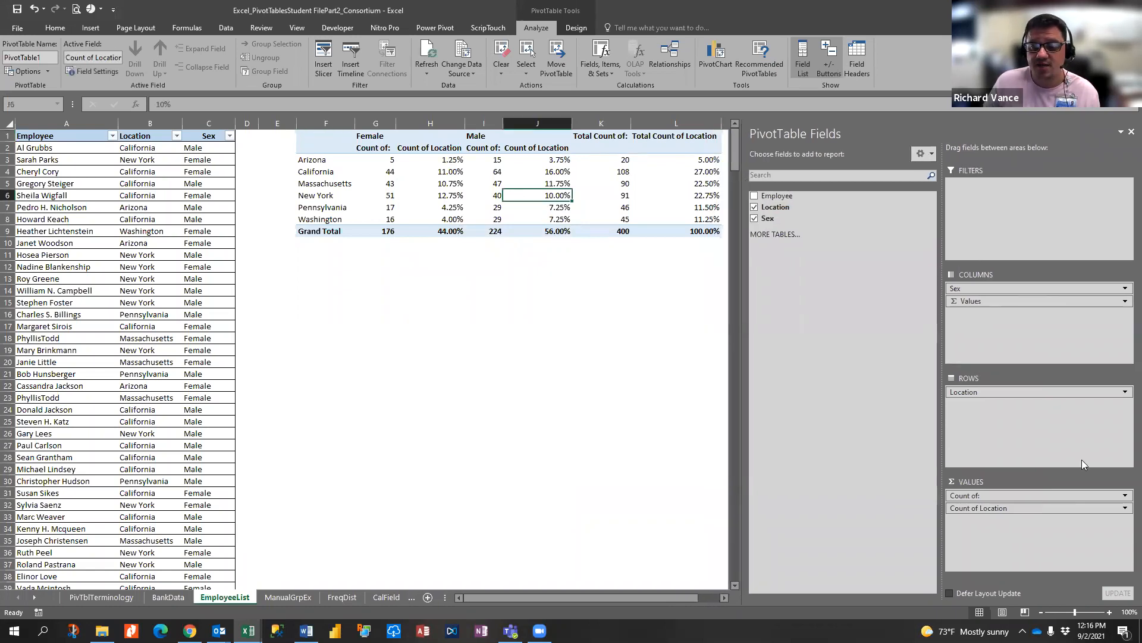
Show the Count of Location values as % of Column Total and set the field's custom name to "Percentage".
left_click(1125, 511)
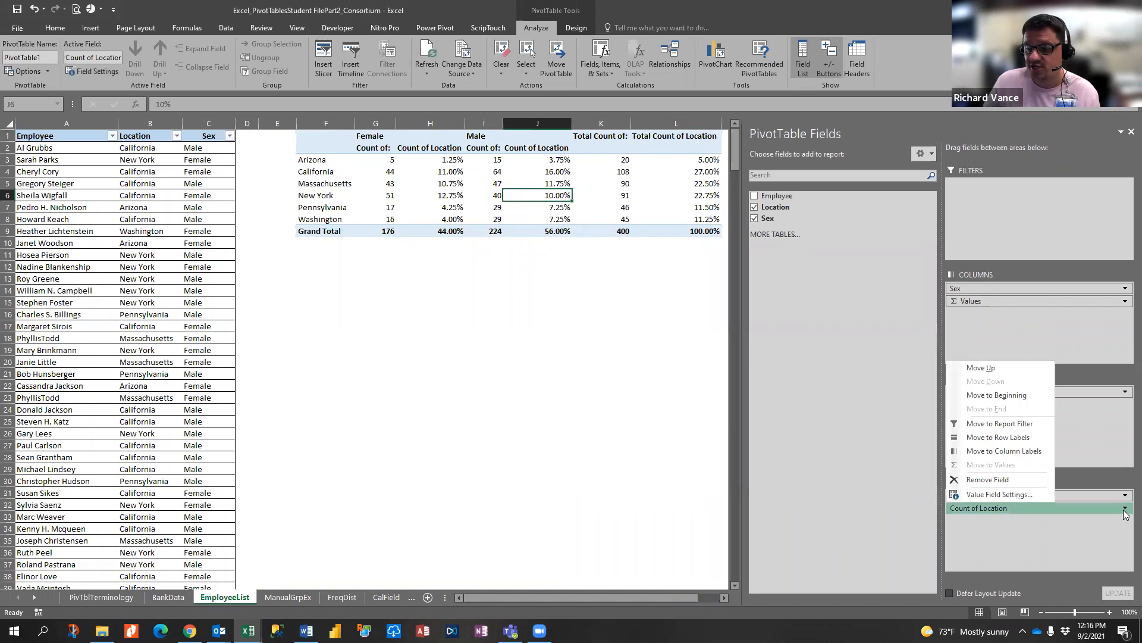
left_click(1007, 495)
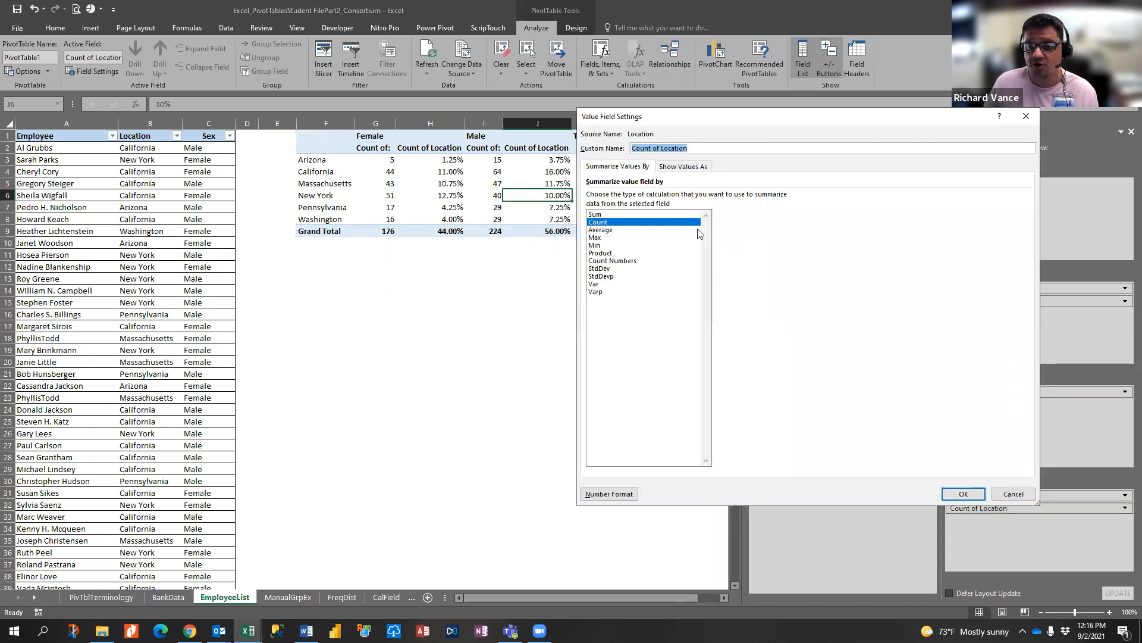
left_click(683, 167)
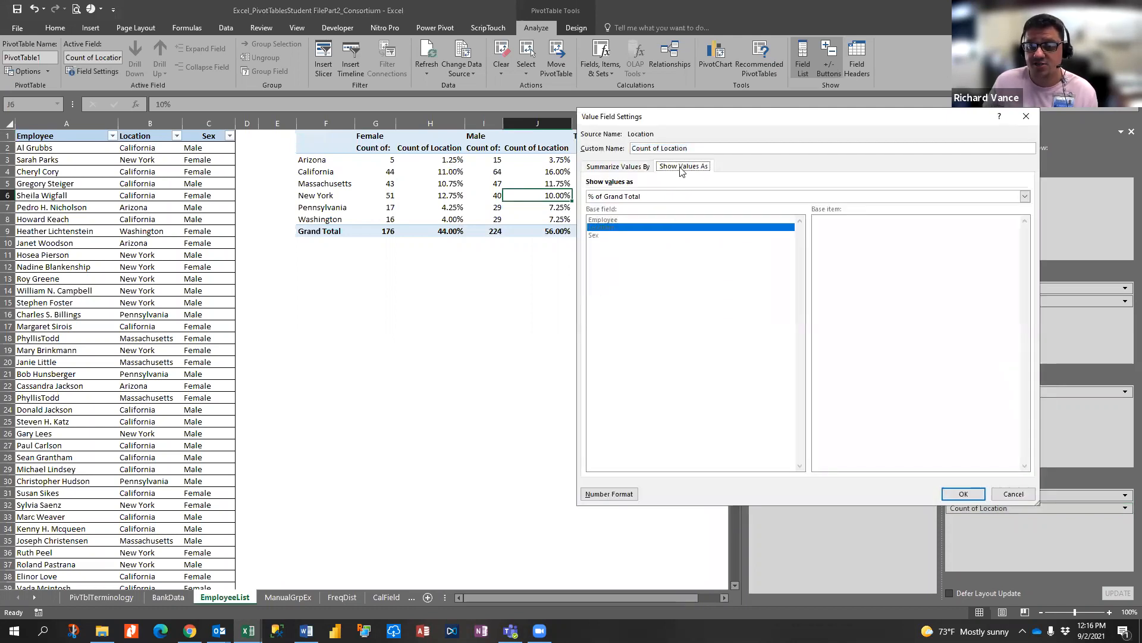
left_click(635, 200)
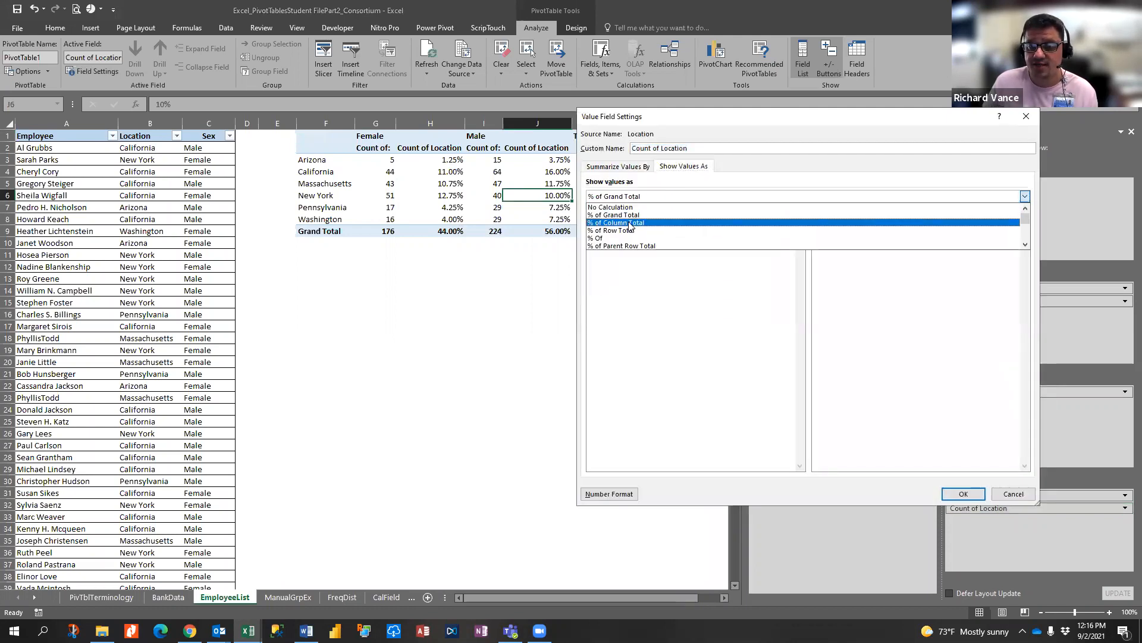
left_click(631, 224)
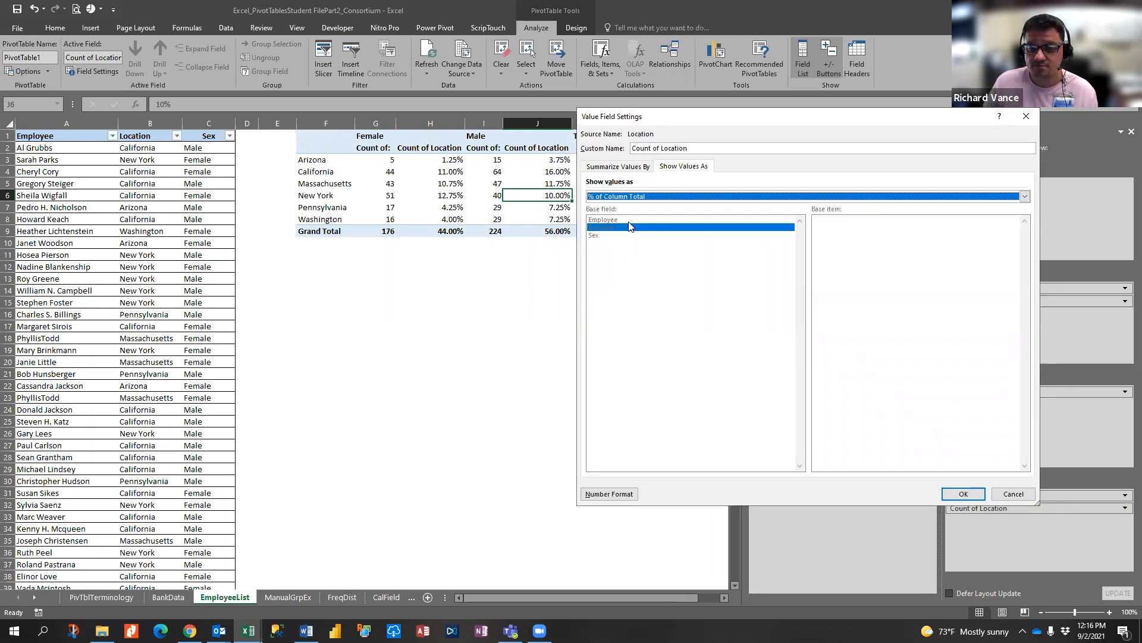
left_click_drag(690, 148, 599, 137)
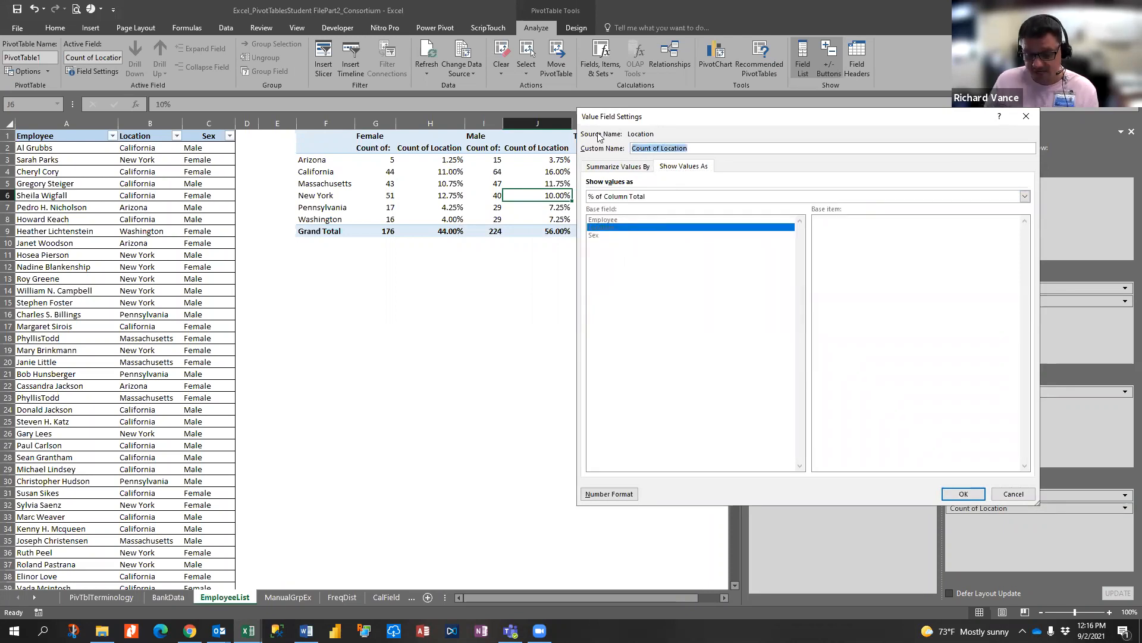
type("Per")
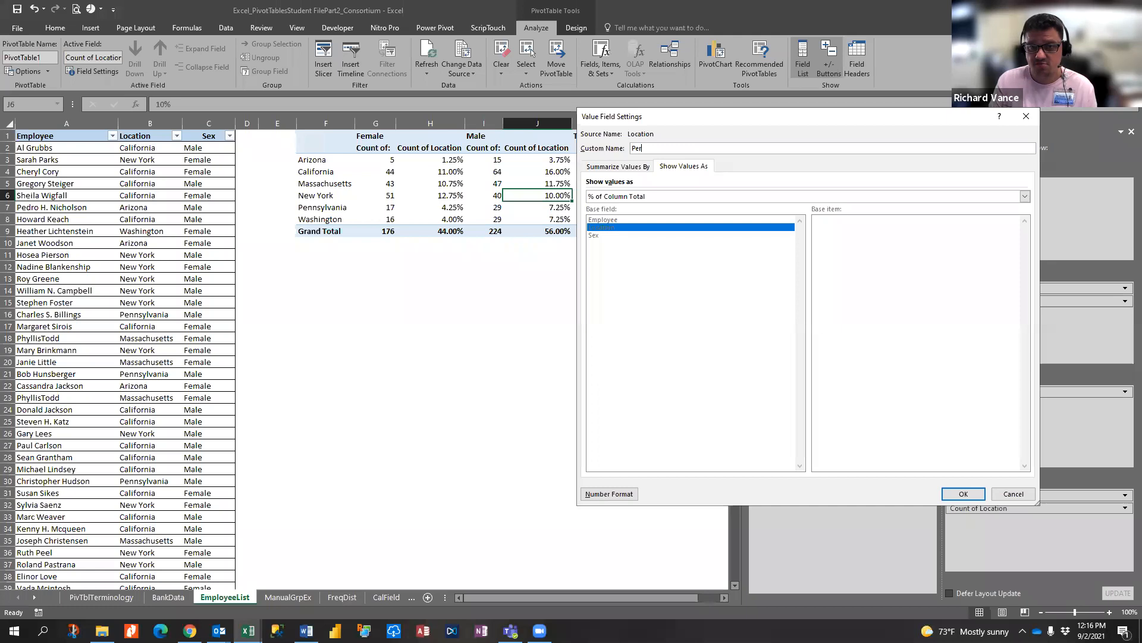
type("centage")
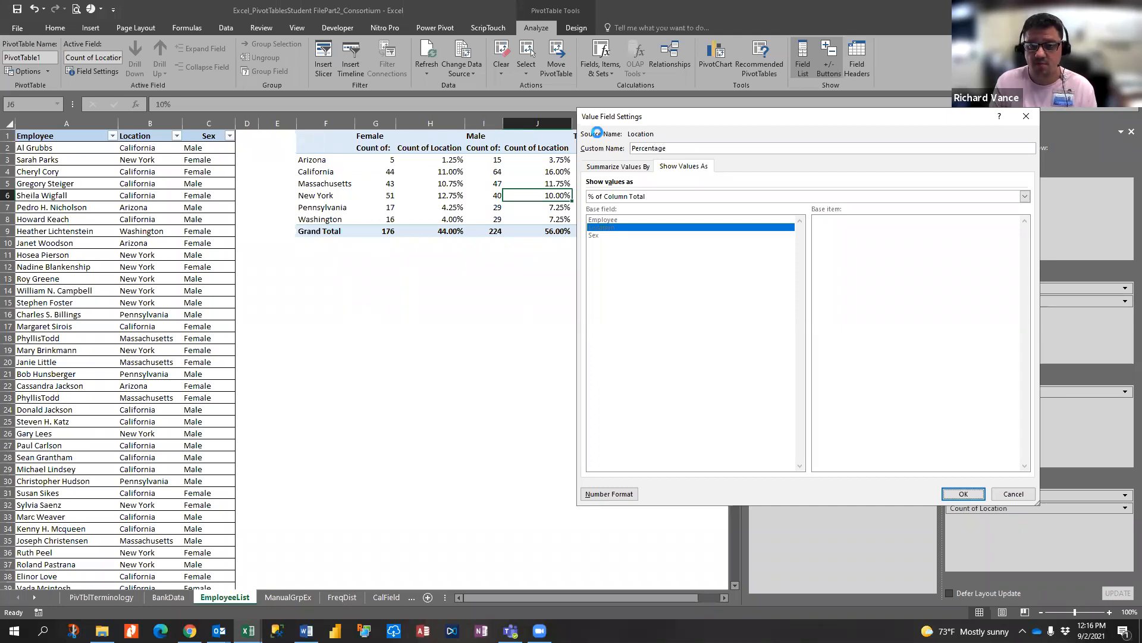
key("Return")
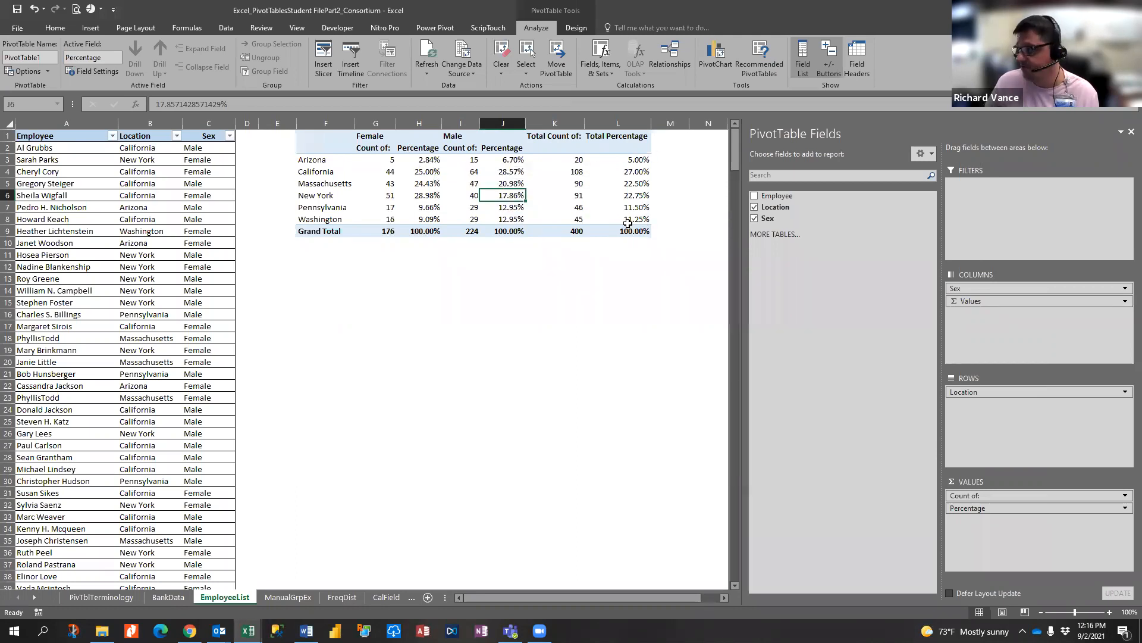
mouse_move(628, 223)
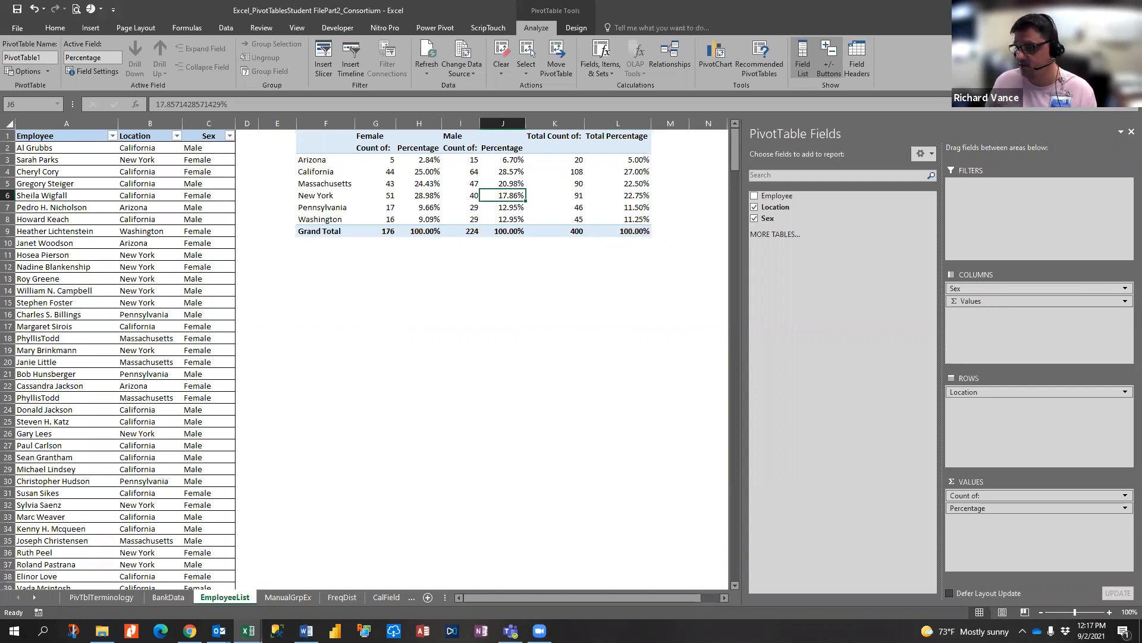
Open the ManualGrpEx worksheet and select a cell in the Sex column of its employee table.
key("alt+Tab")
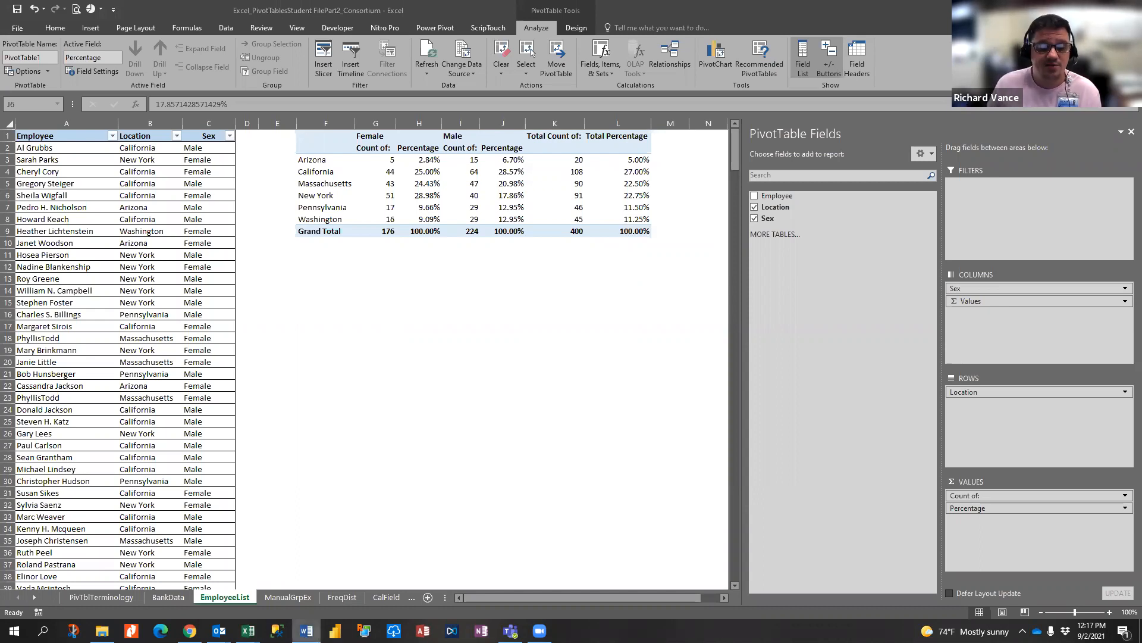
left_click(289, 598)
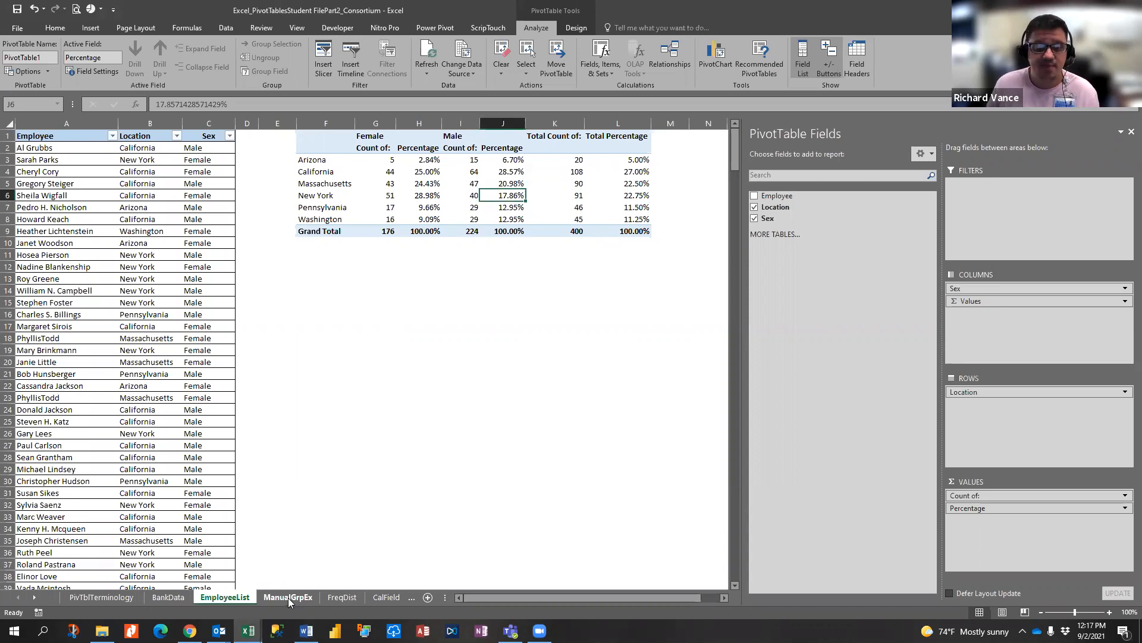
left_click(287, 598)
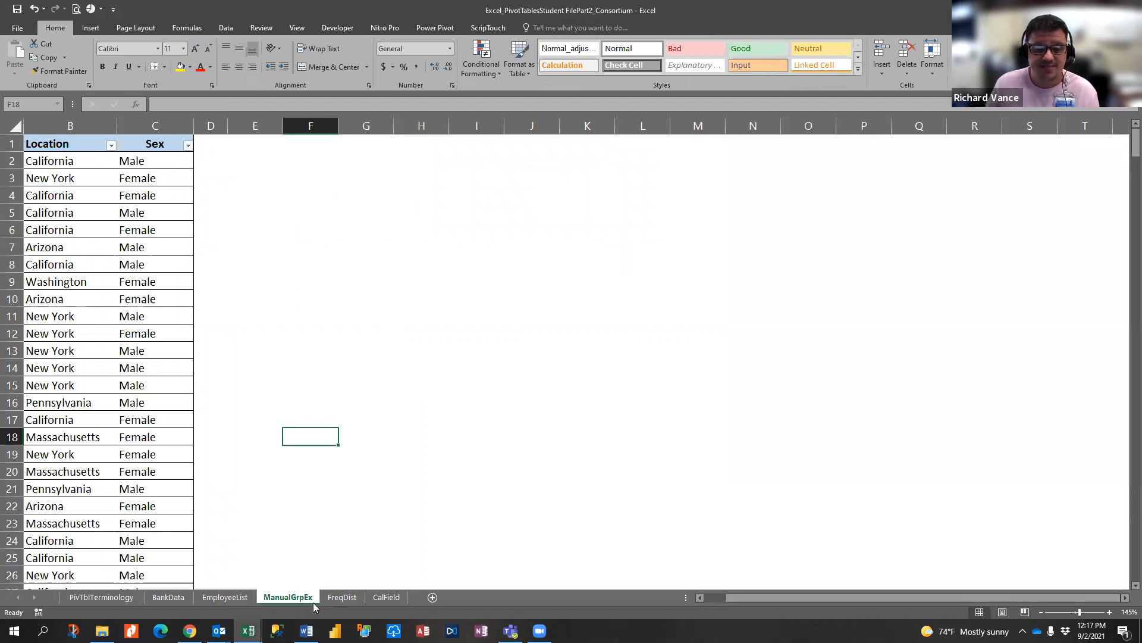
left_click(125, 384)
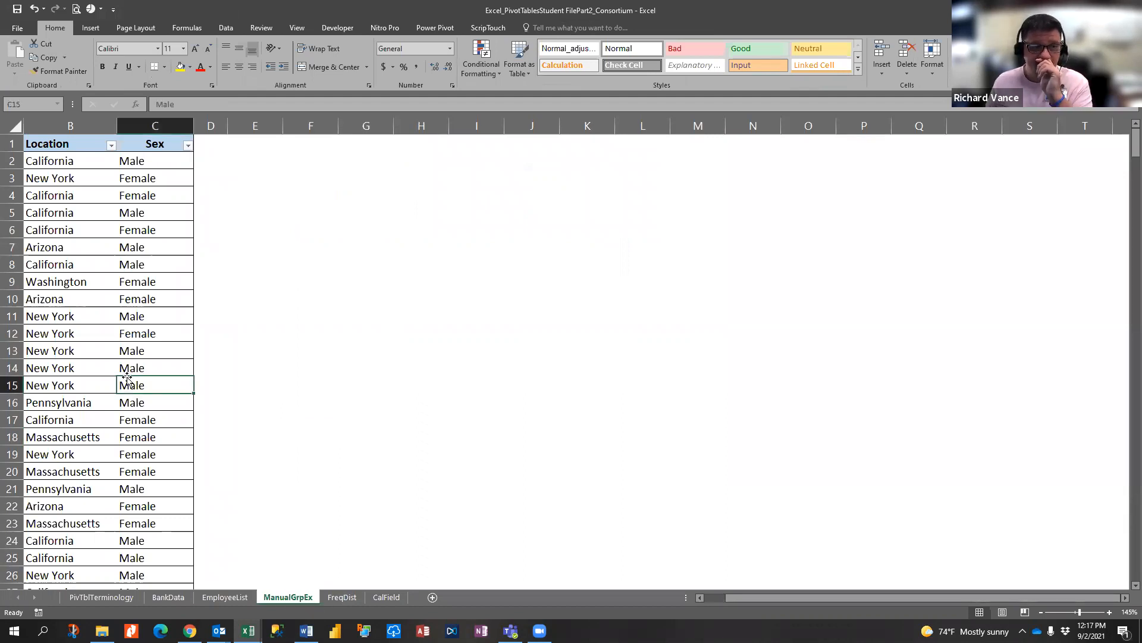
scroll(160, 373, "down", 1)
scroll(117, 364, "up", 1)
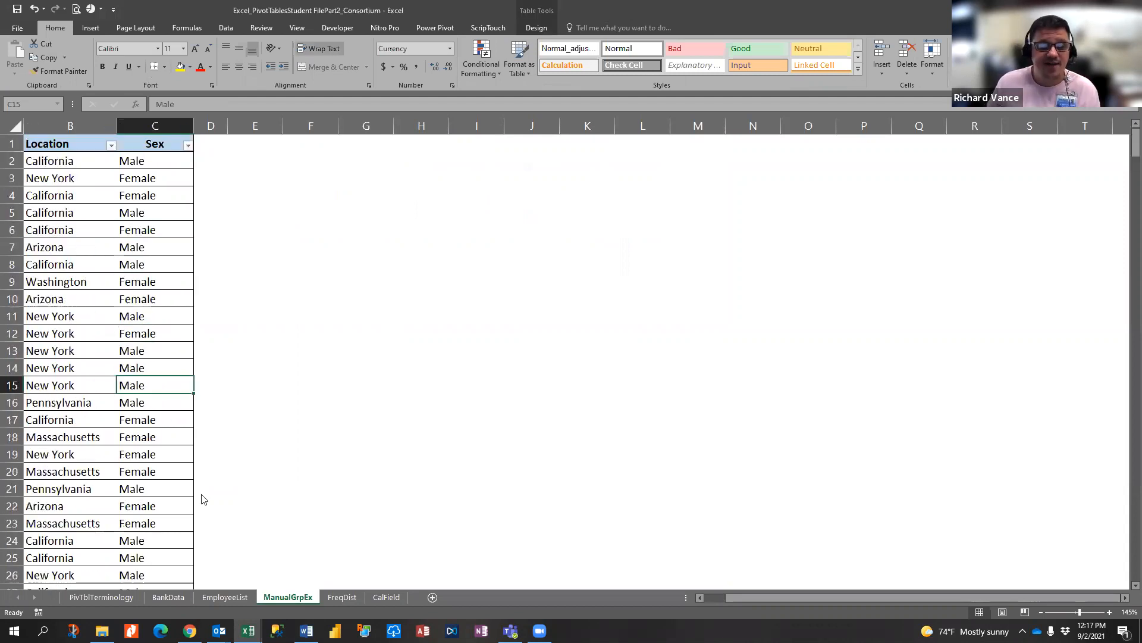
left_click(225, 596)
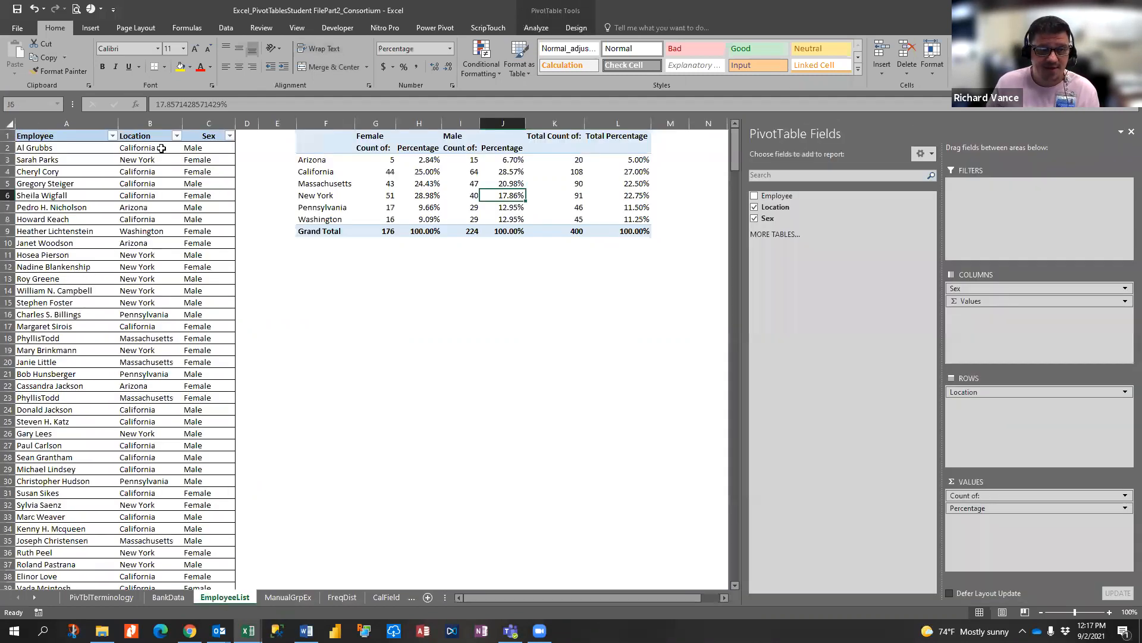
left_click(288, 597)
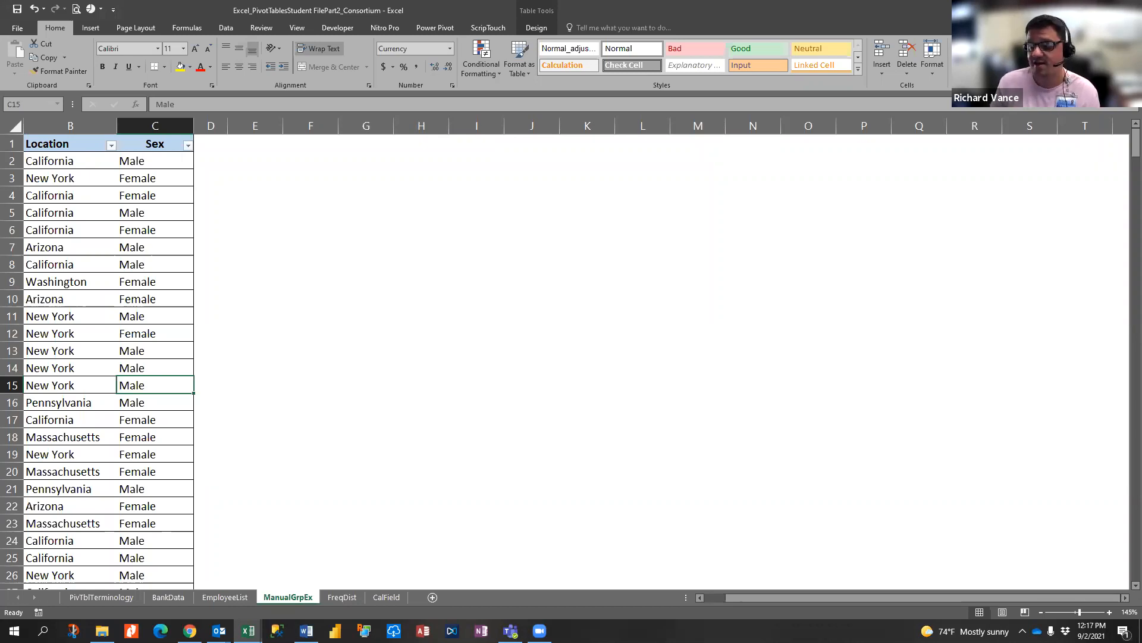
key("alt+Tab")
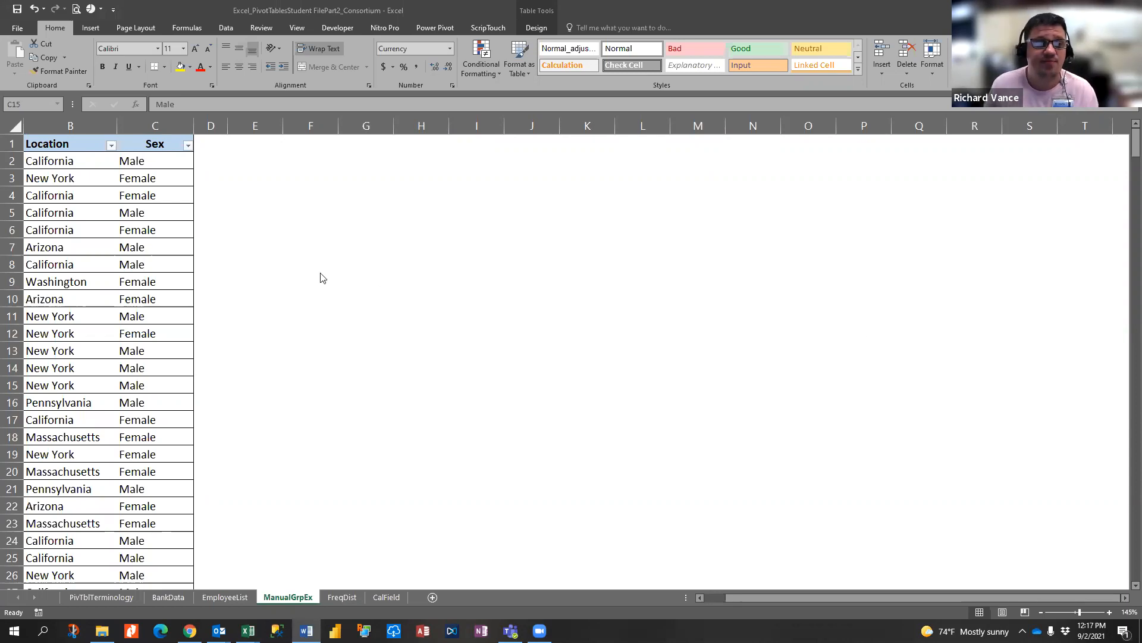
left_click(115, 204)
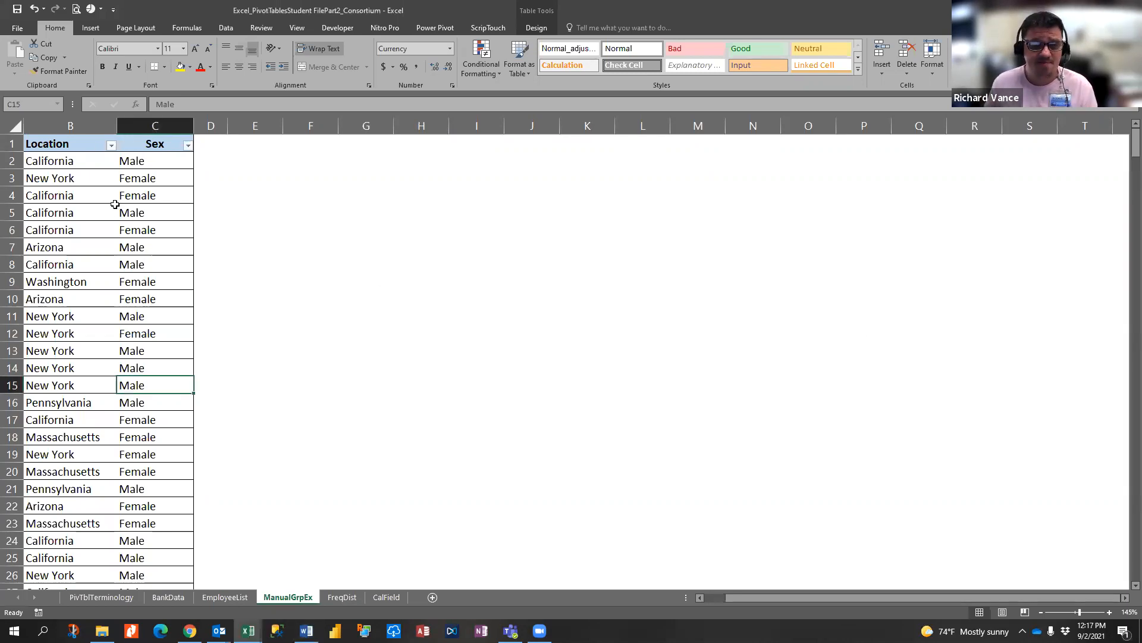
left_click(111, 146)
left_click(165, 189)
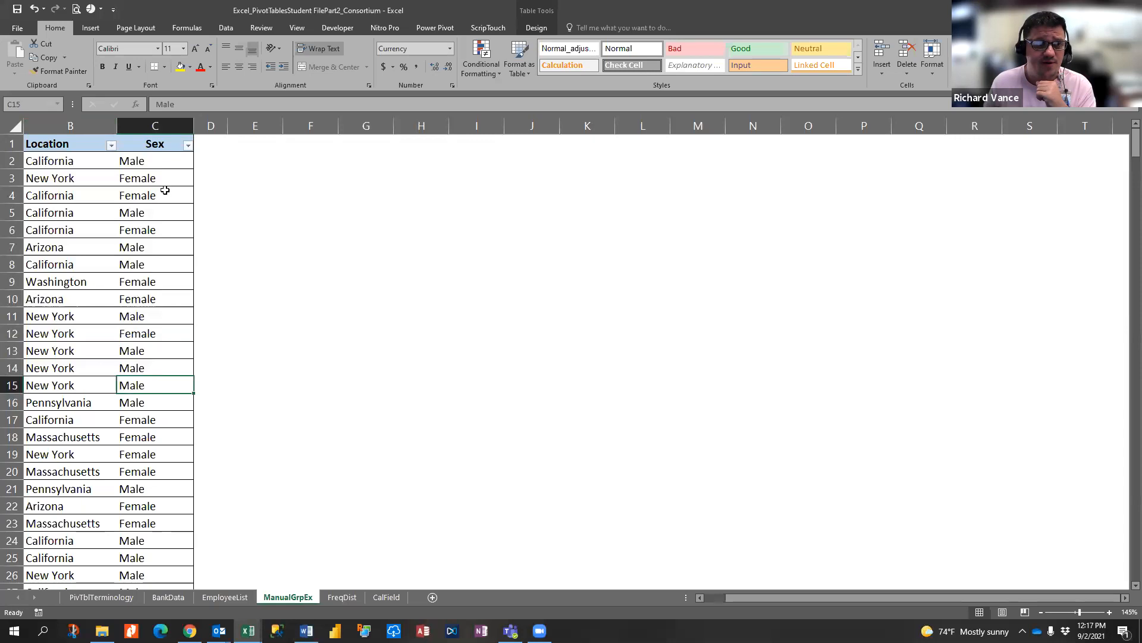
Insert a PivotTable from Table14 at cell E2 of the existing ManualGrpEx worksheet, with Sex as columns and Location as rows.
left_click(91, 28)
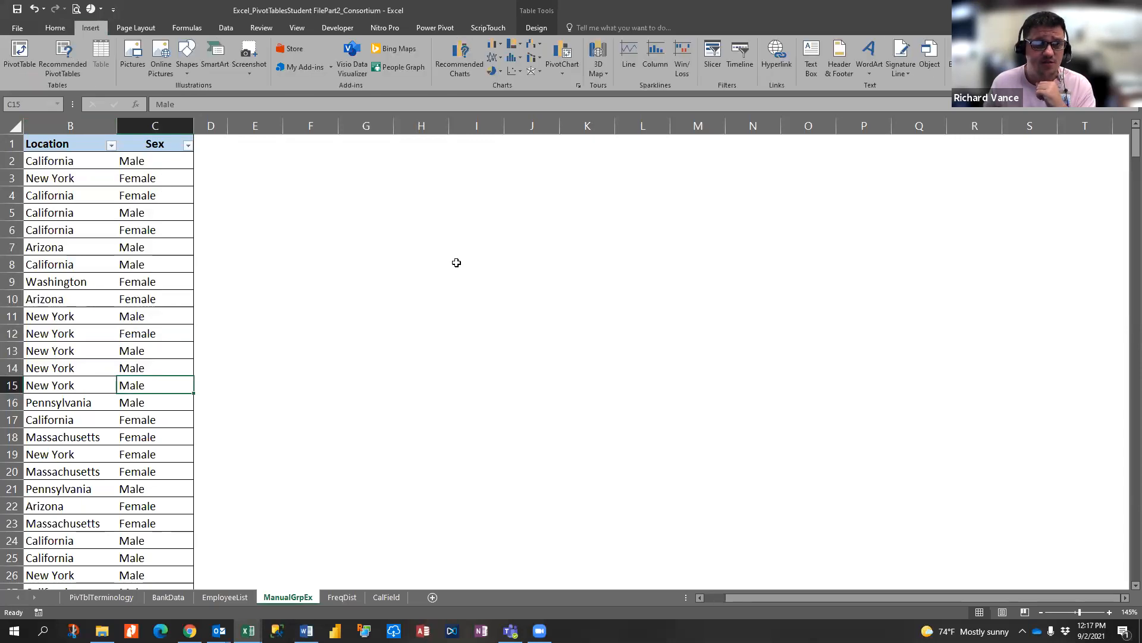
left_click(13, 65)
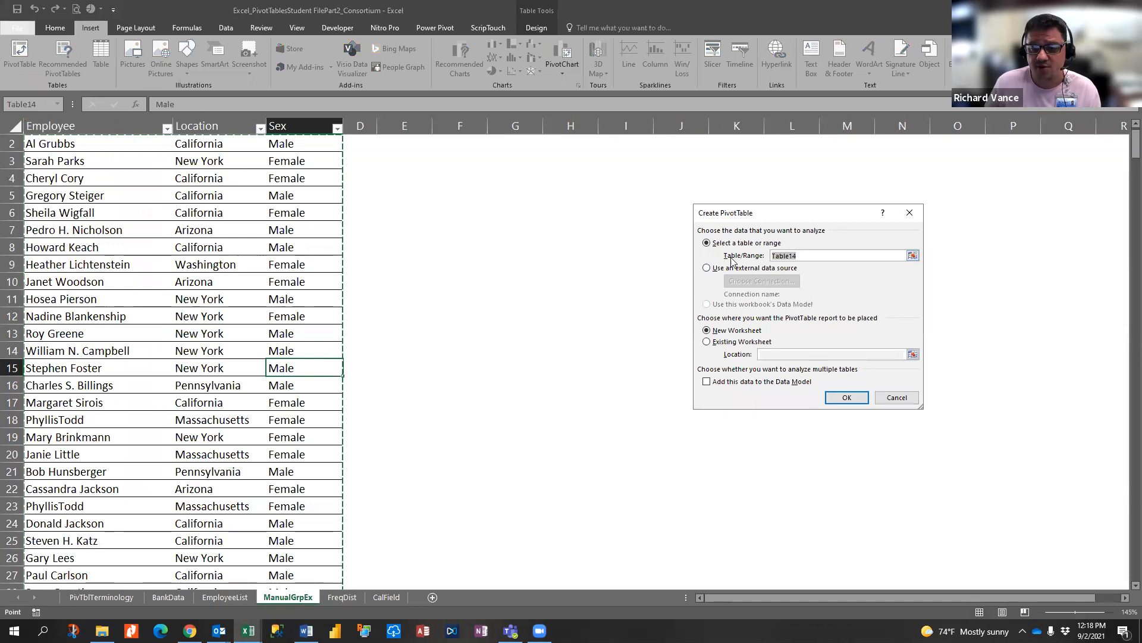
left_click(721, 344)
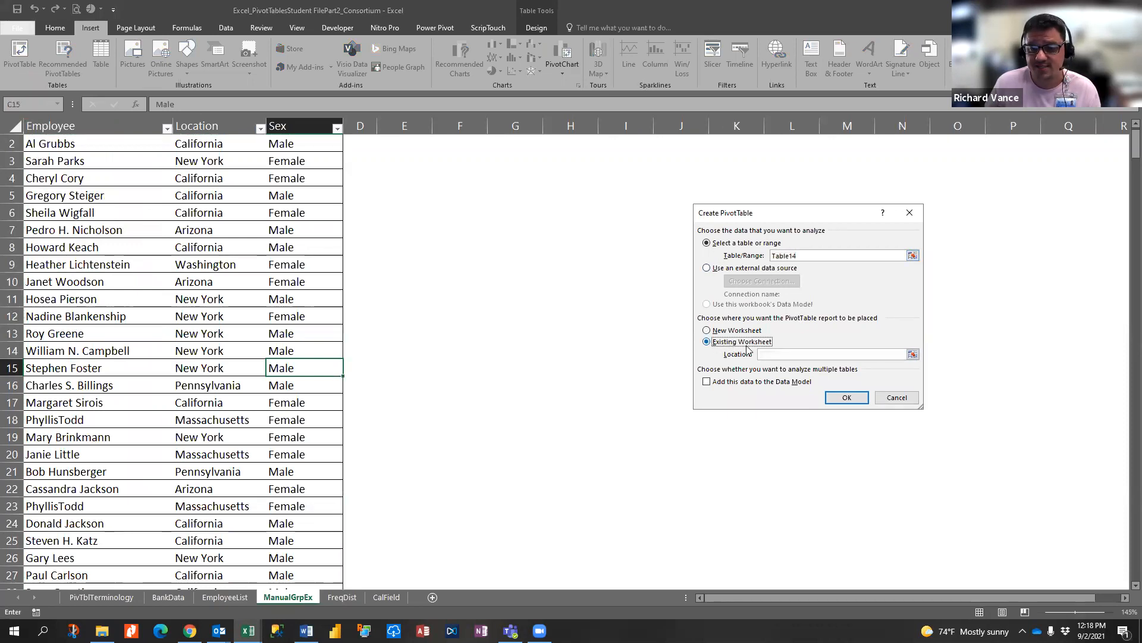
left_click(912, 354)
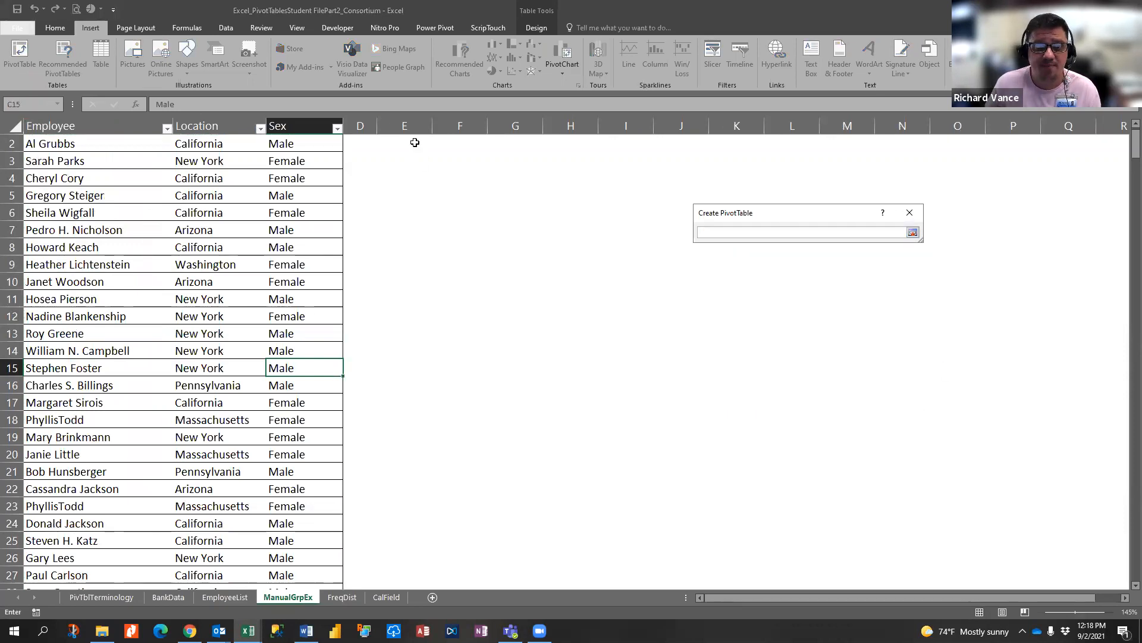
left_click(415, 143)
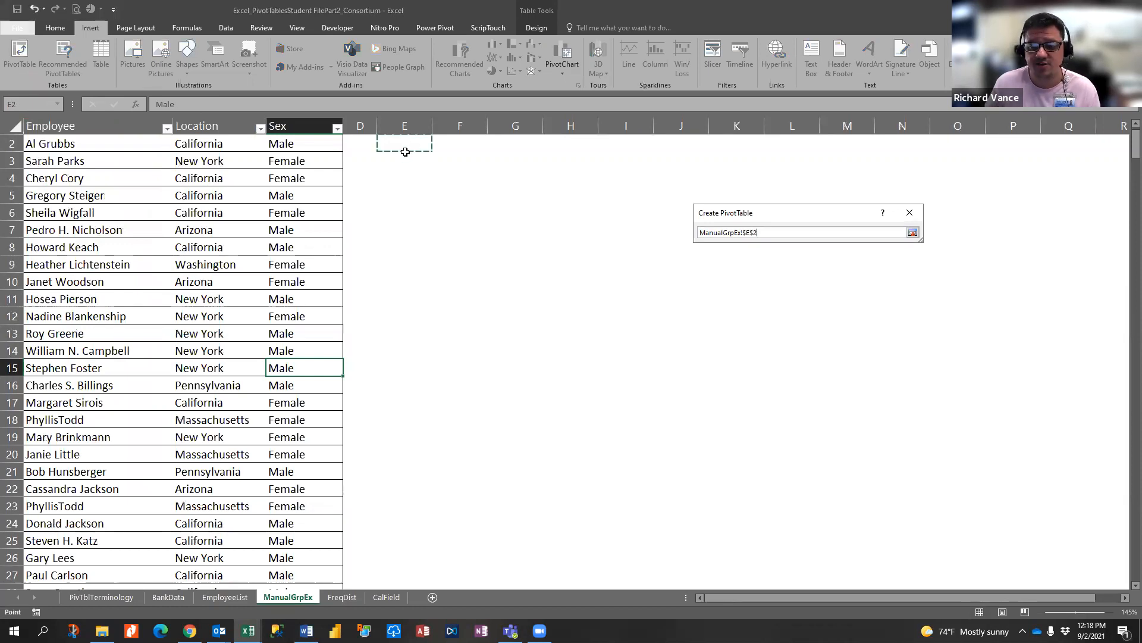
left_click(913, 232)
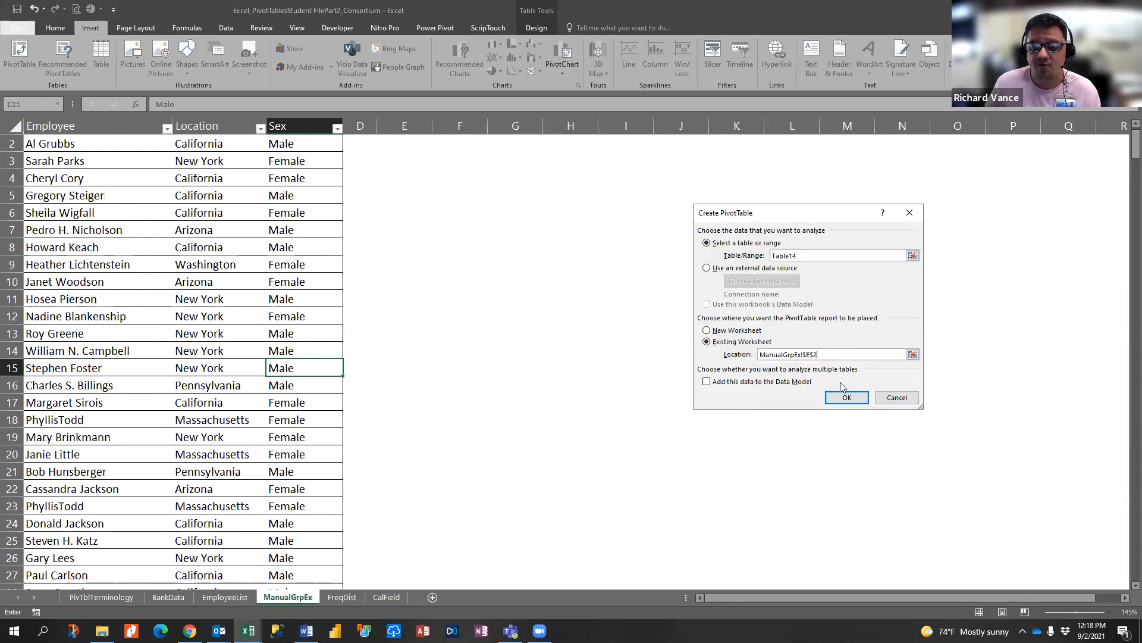
left_click(848, 398)
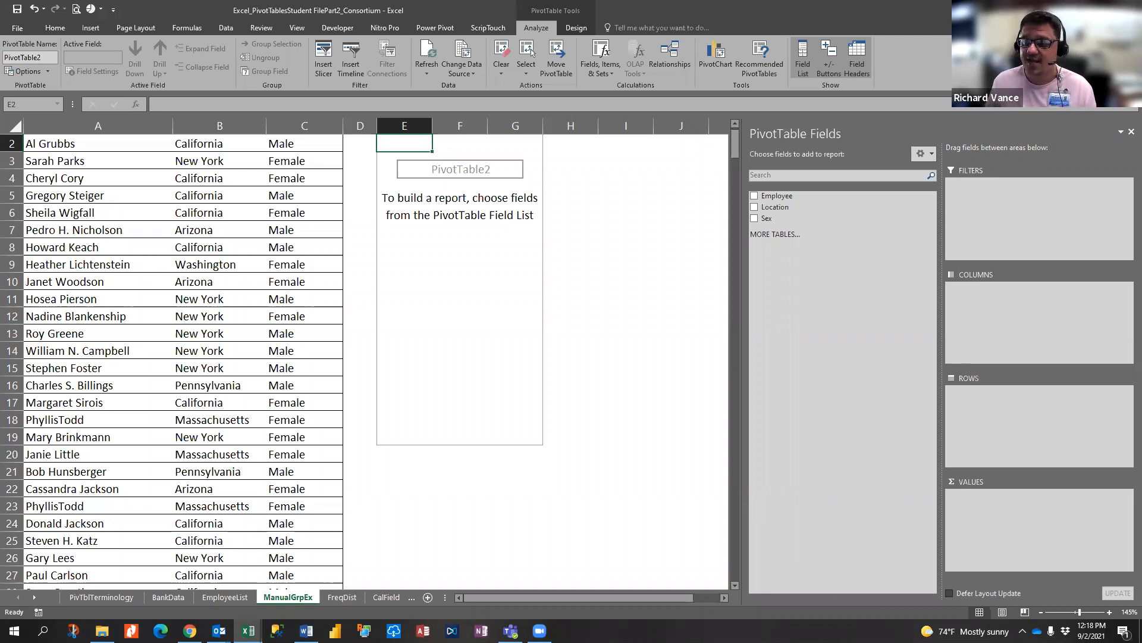
left_click_drag(766, 222, 967, 310)
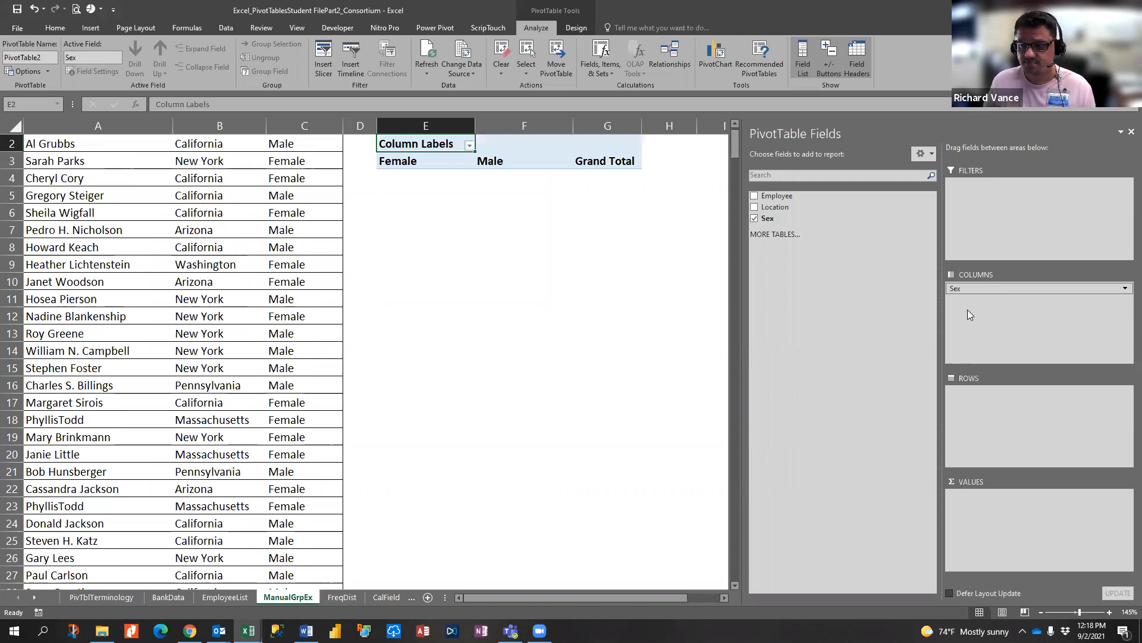
left_click_drag(773, 207, 1049, 452)
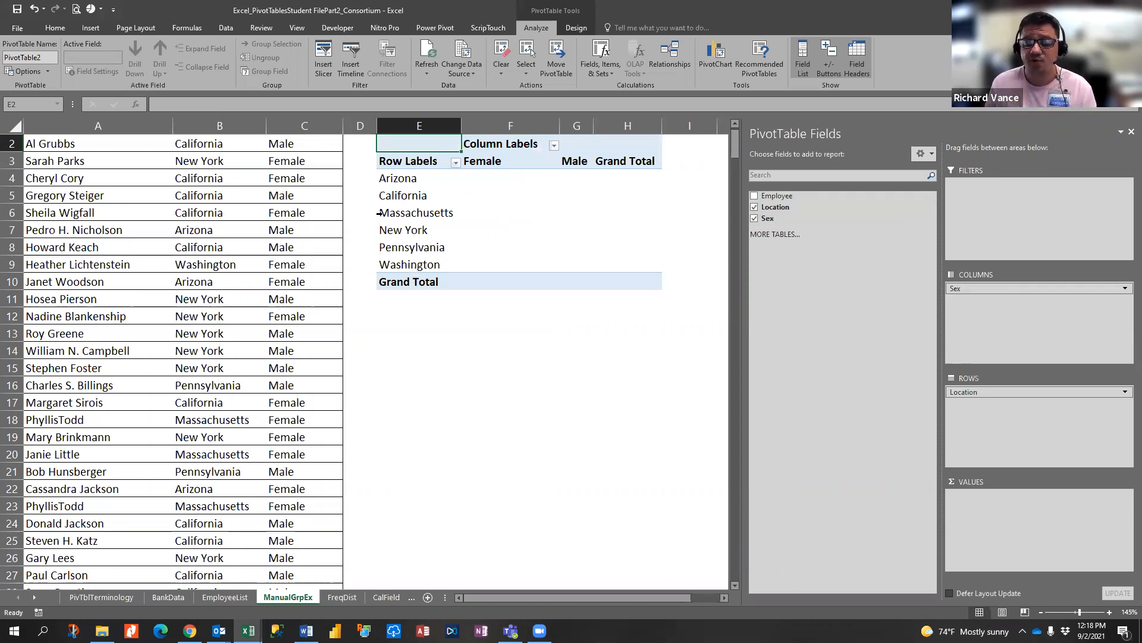
Try grouping the Arizona, California and Washington row labels in the PivotTable, and undo the grouping.
left_click(409, 179)
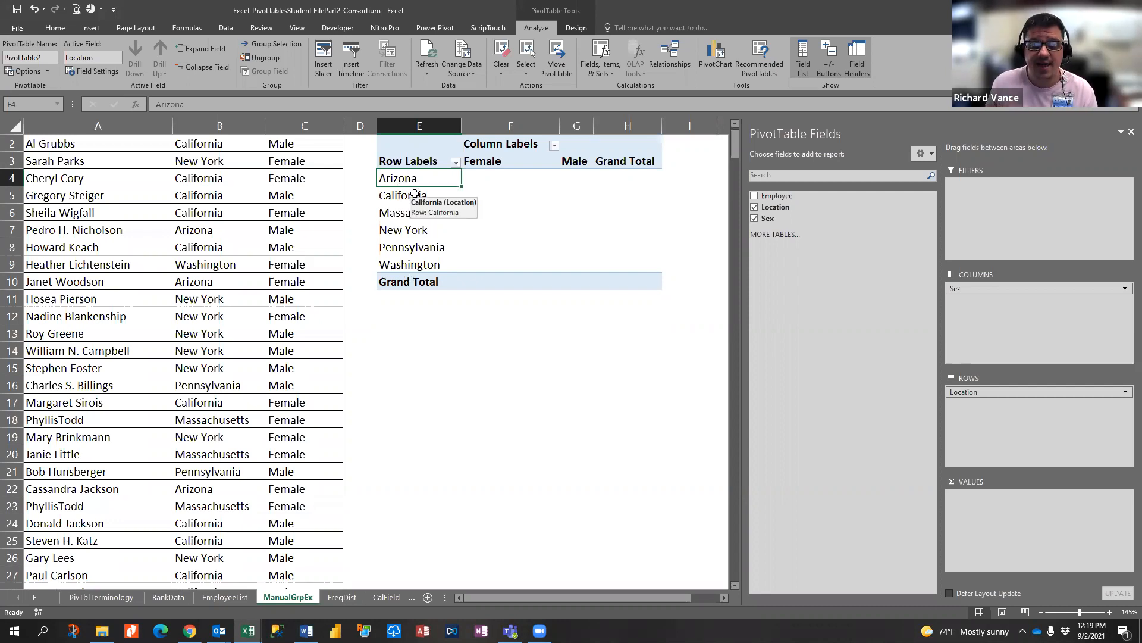
left_click(417, 197, "ctrl")
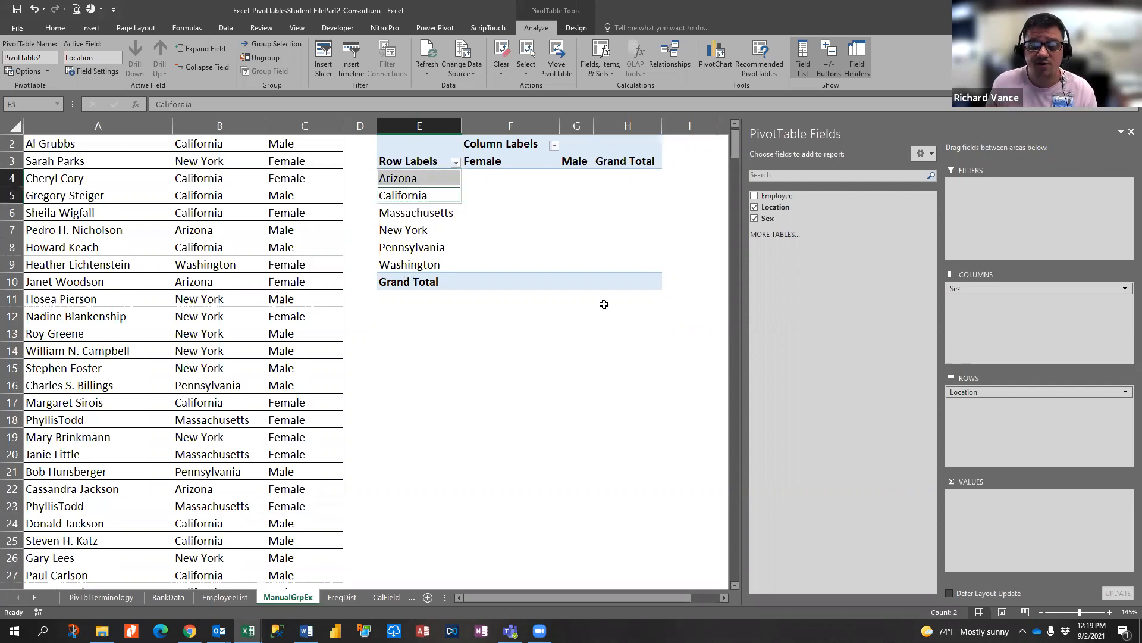
left_click(414, 266, "ctrl")
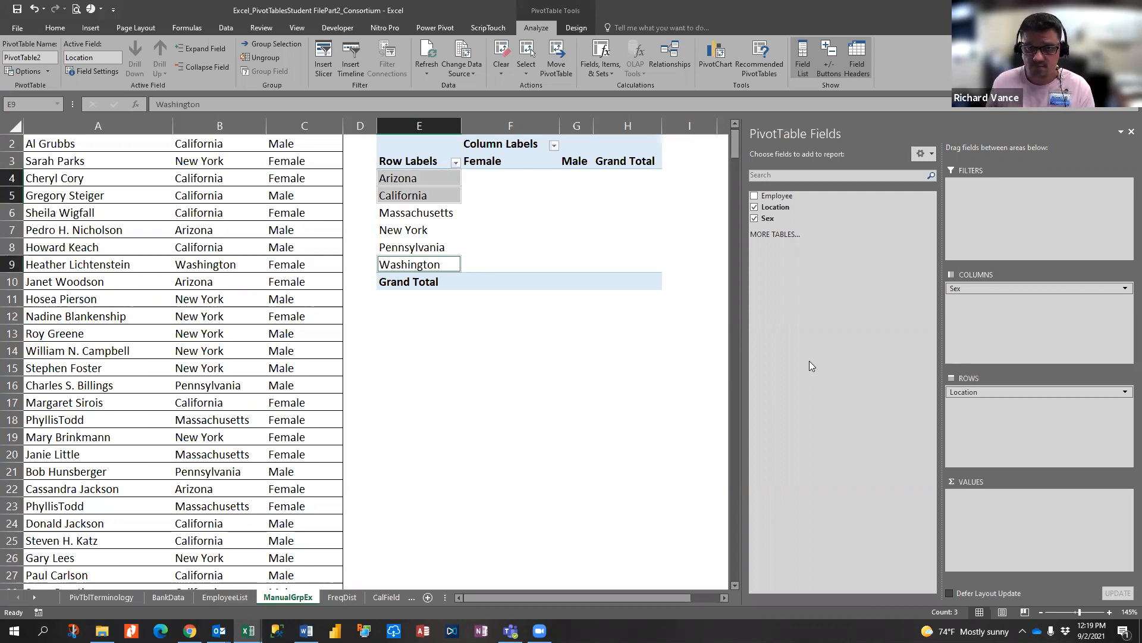
right_click(420, 180)
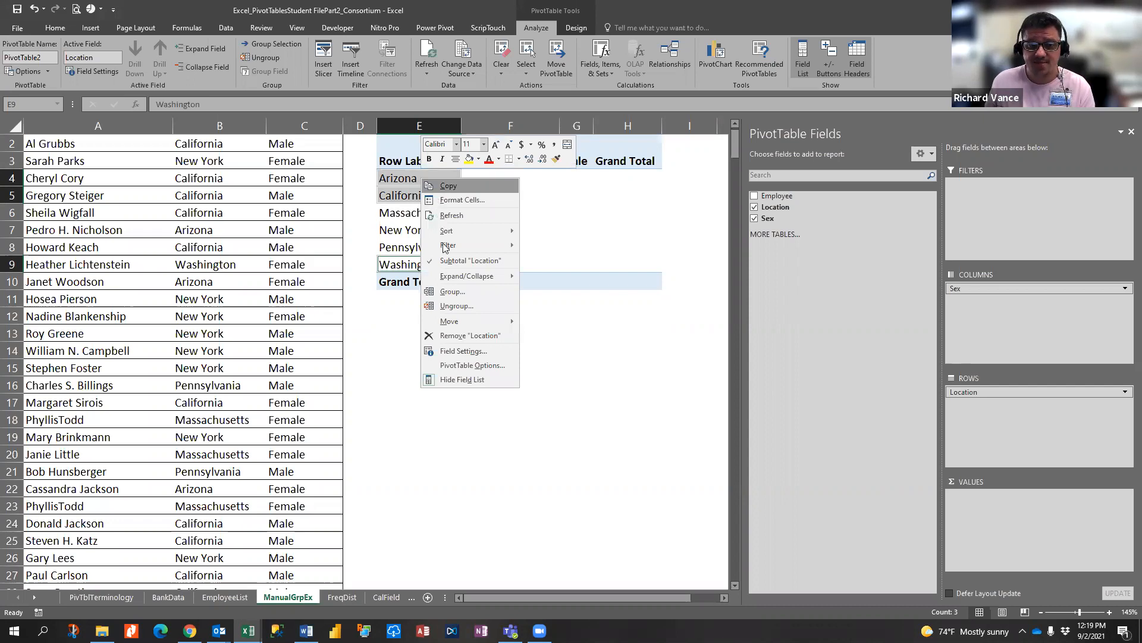
left_click(450, 291)
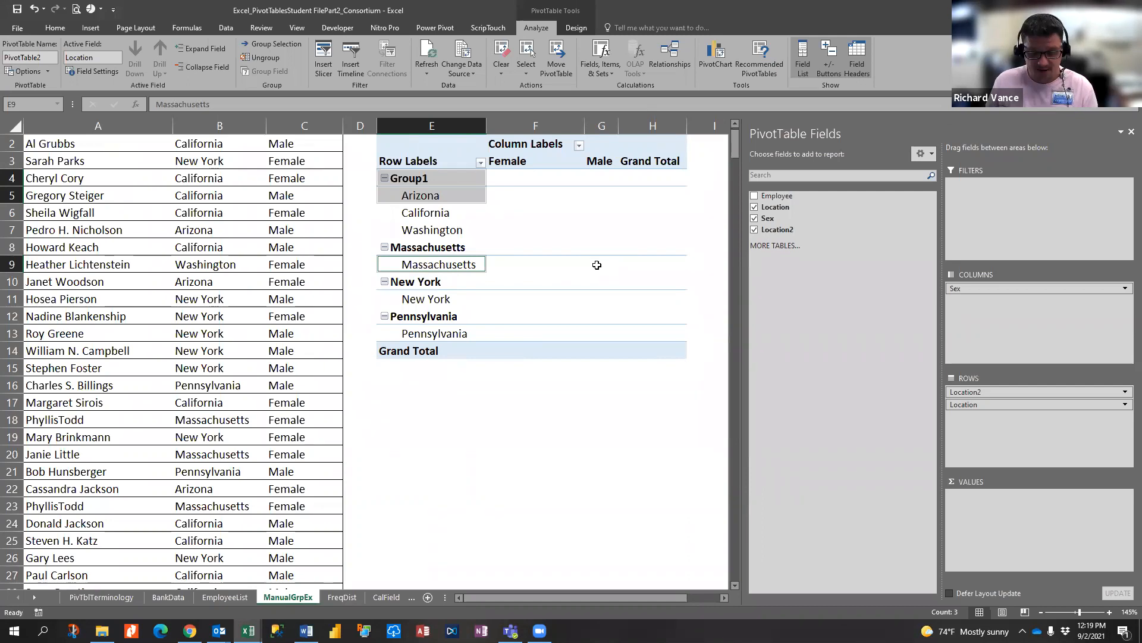
key("ctrl+z")
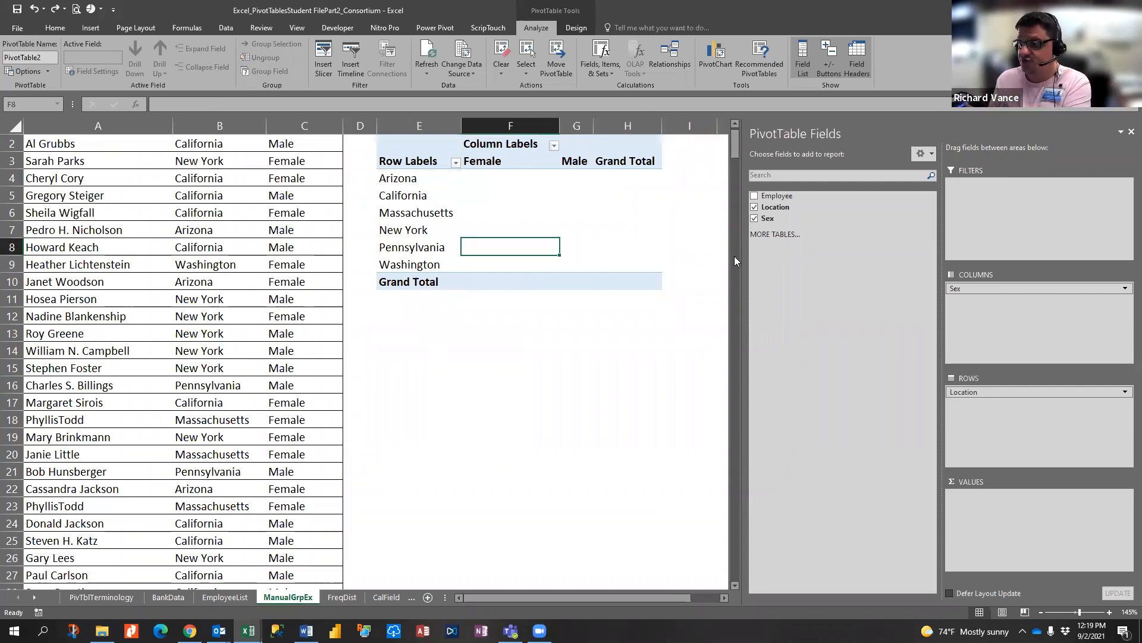
Group the Arizona, California and Washington row labels in the ManualGrpEx PivotTable.
left_click(413, 180)
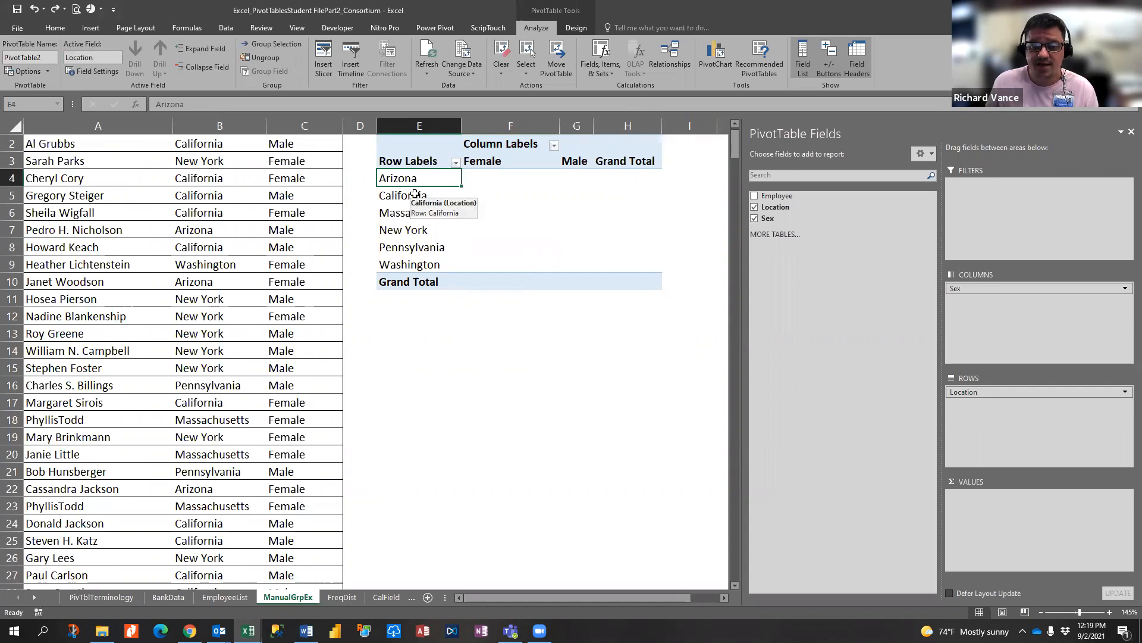
left_click(415, 194, "ctrl")
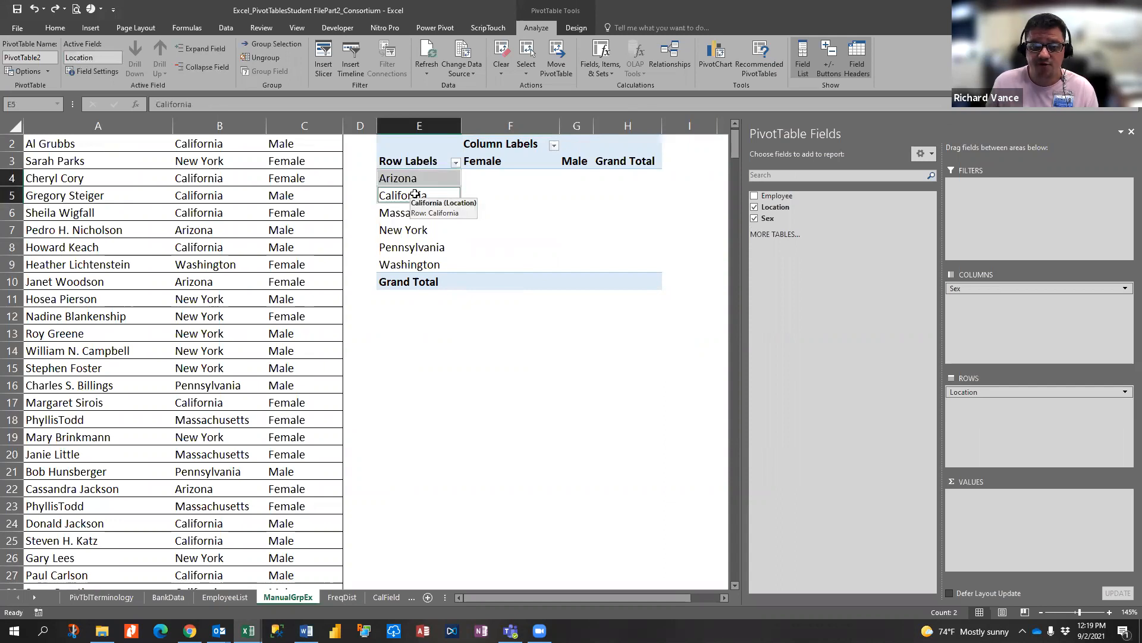
left_click(408, 264, "ctrl")
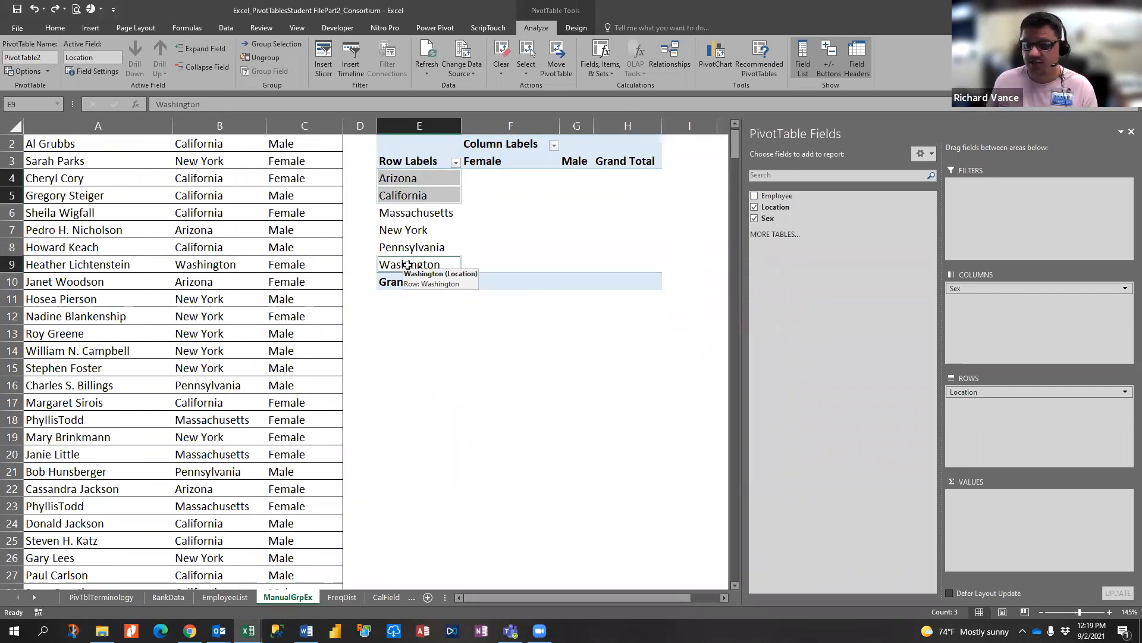
right_click(410, 182)
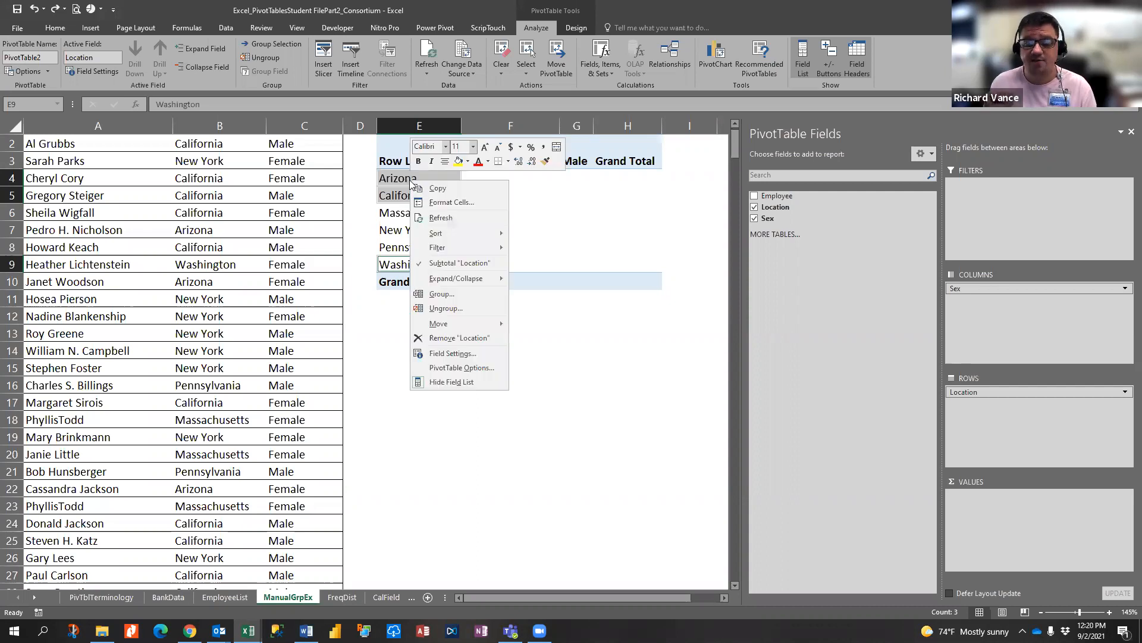
left_click(441, 293)
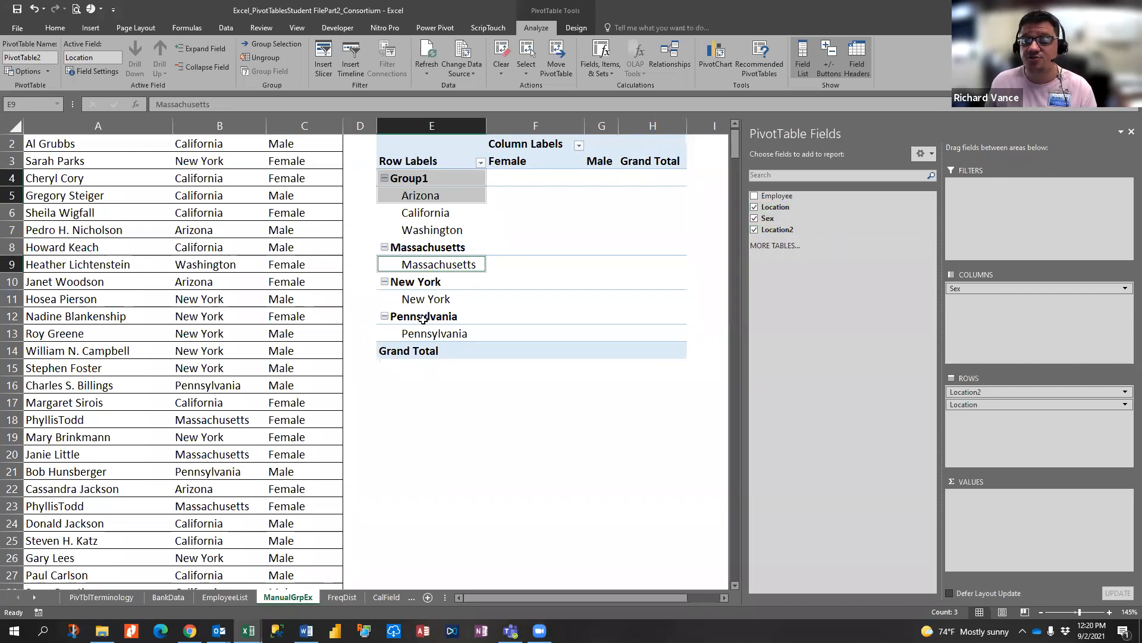
Group the Massachusetts, New York and Pennsylvania location labels into a second group in the PivotTable.
left_click(428, 249)
left_click(426, 265)
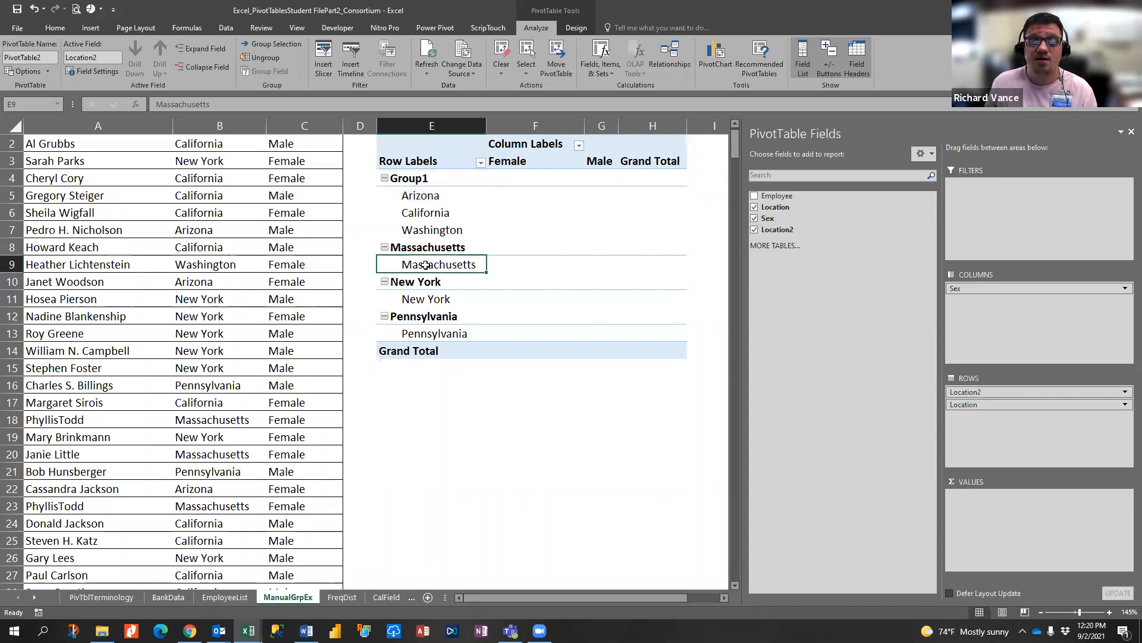
left_click(433, 299, "ctrl")
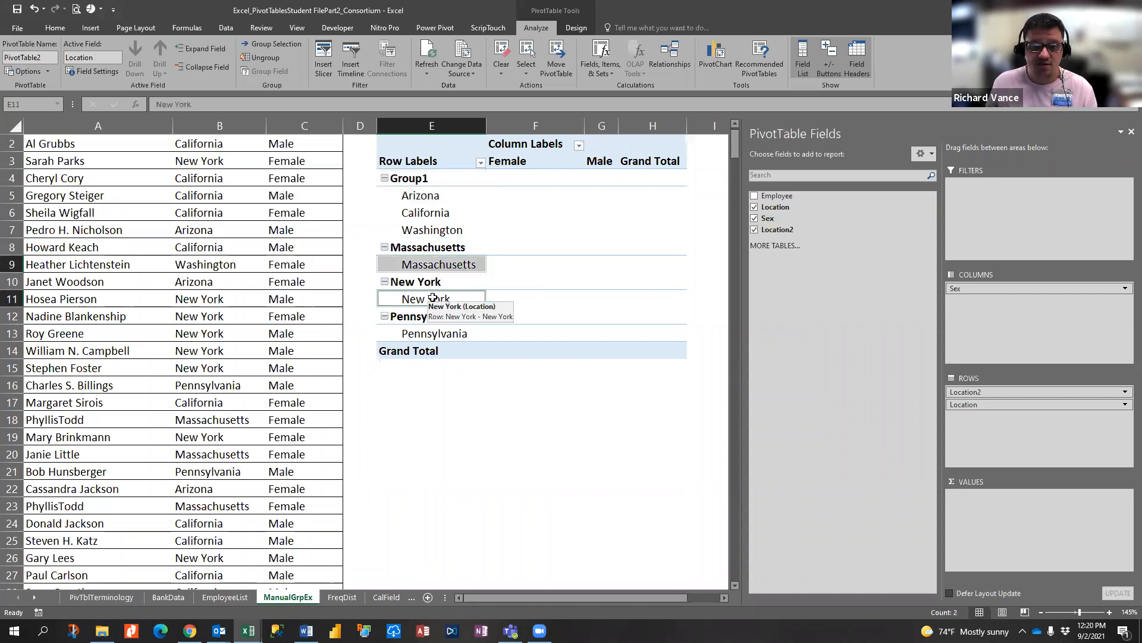
left_click(450, 334, "ctrl")
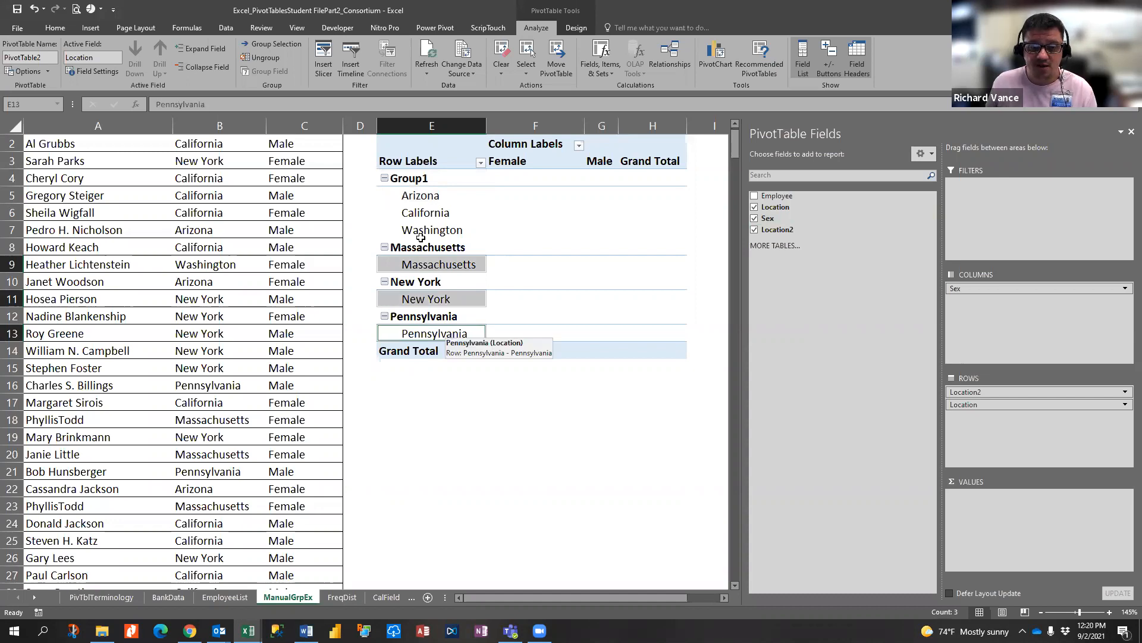
right_click(429, 264)
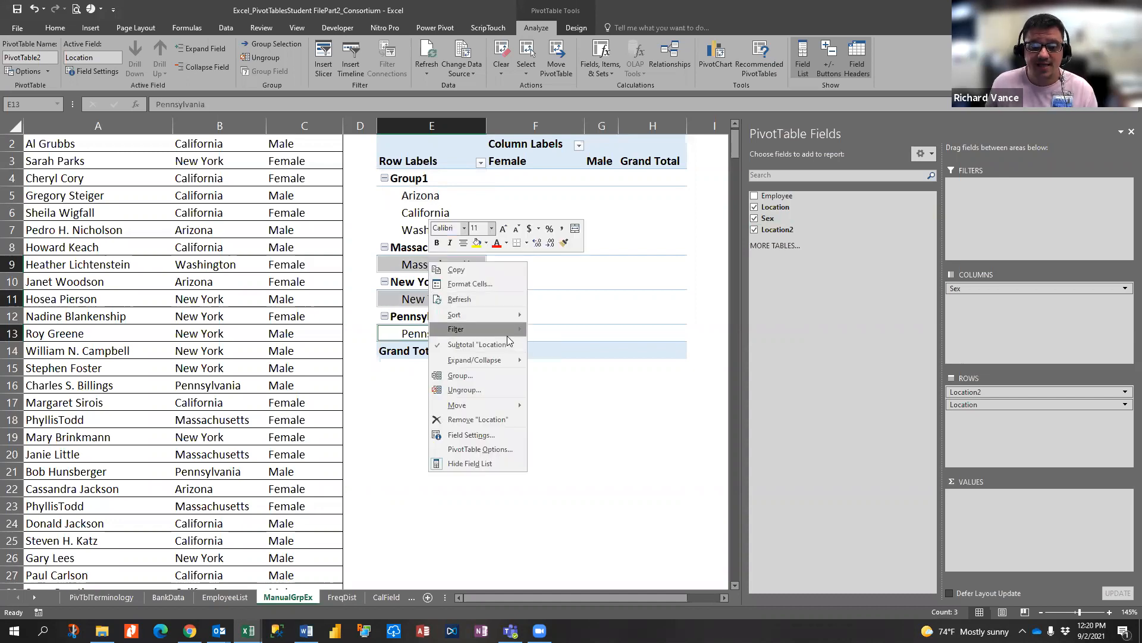
left_click(460, 374)
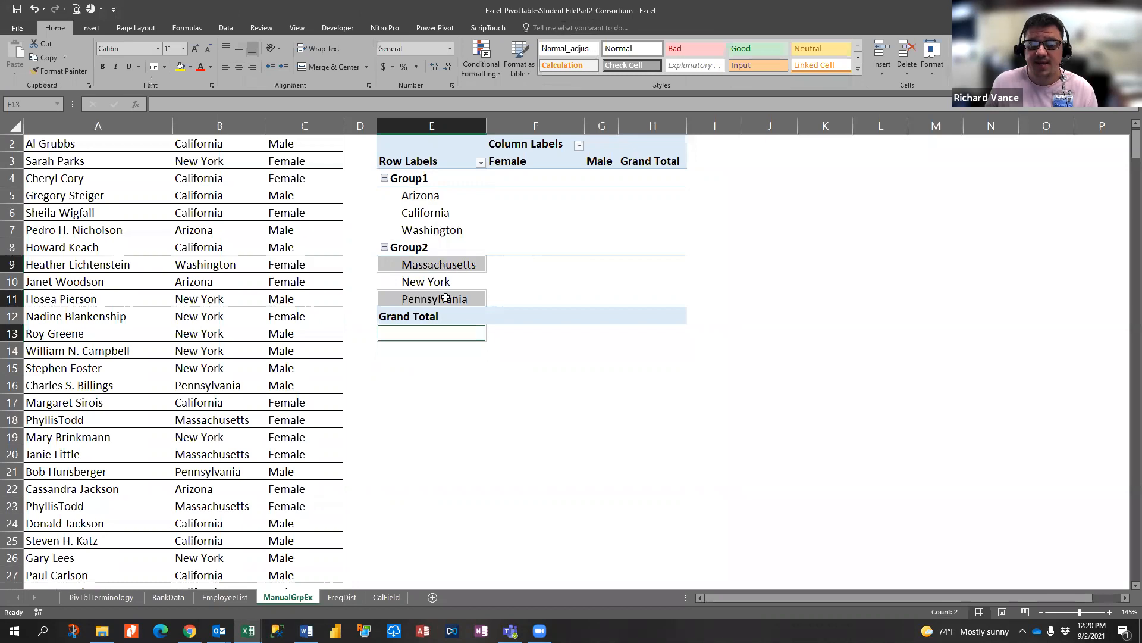
Hide the row and column field headers of the PivotTable.
left_click(431, 228)
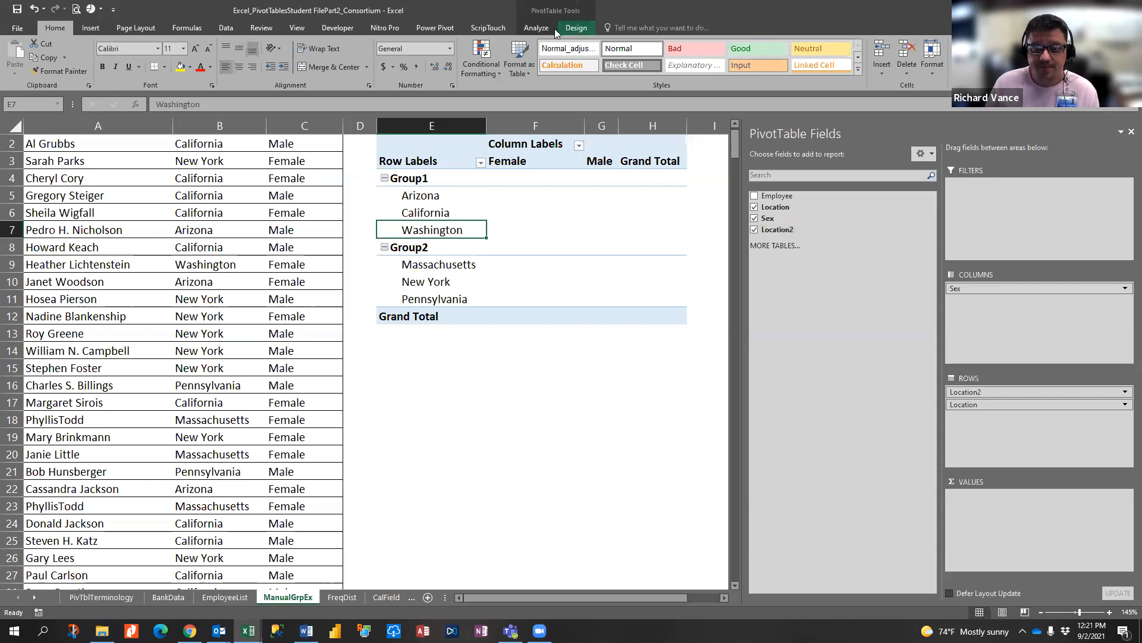
left_click(524, 177)
left_click(535, 28)
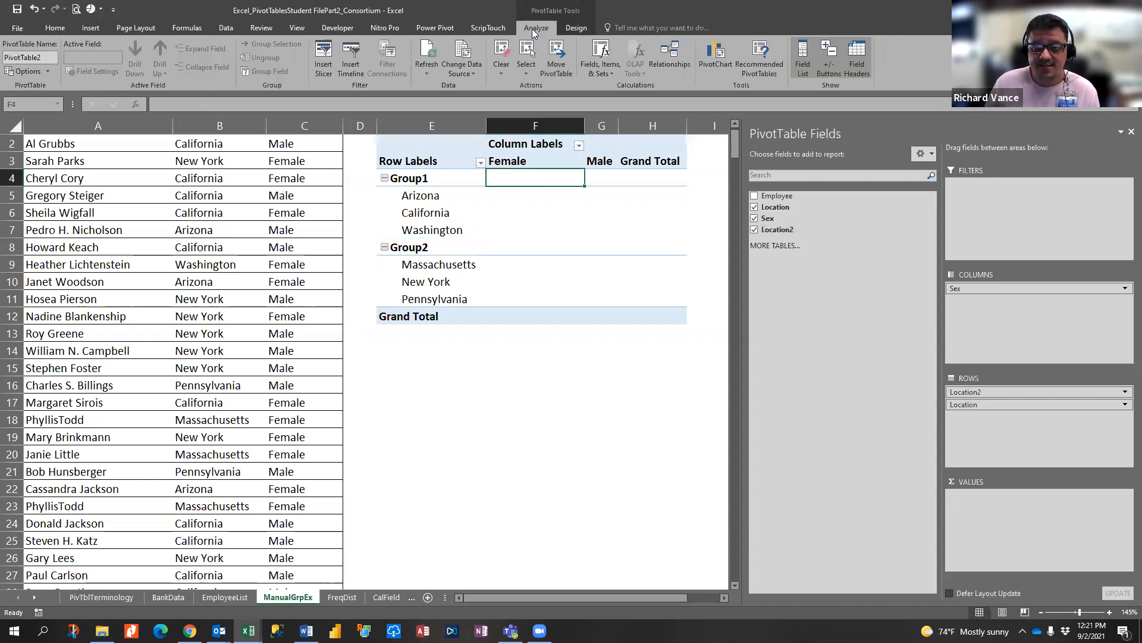
left_click(863, 66)
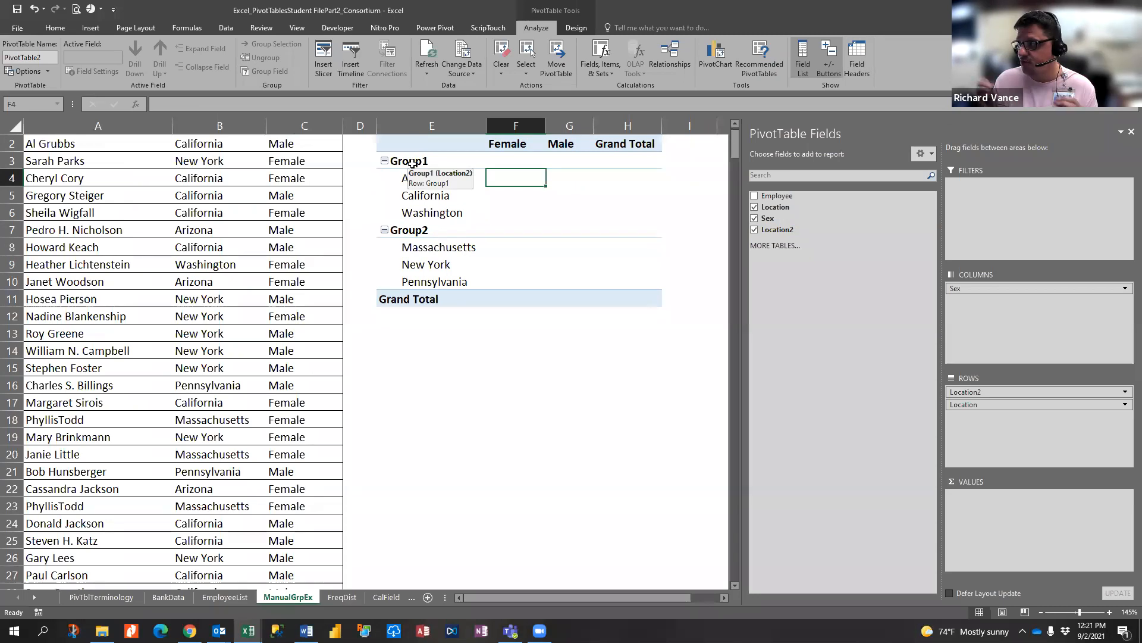
Rename the Group1 row label, which holds Arizona, California and Washington, to "Western Region".
left_click(412, 163)
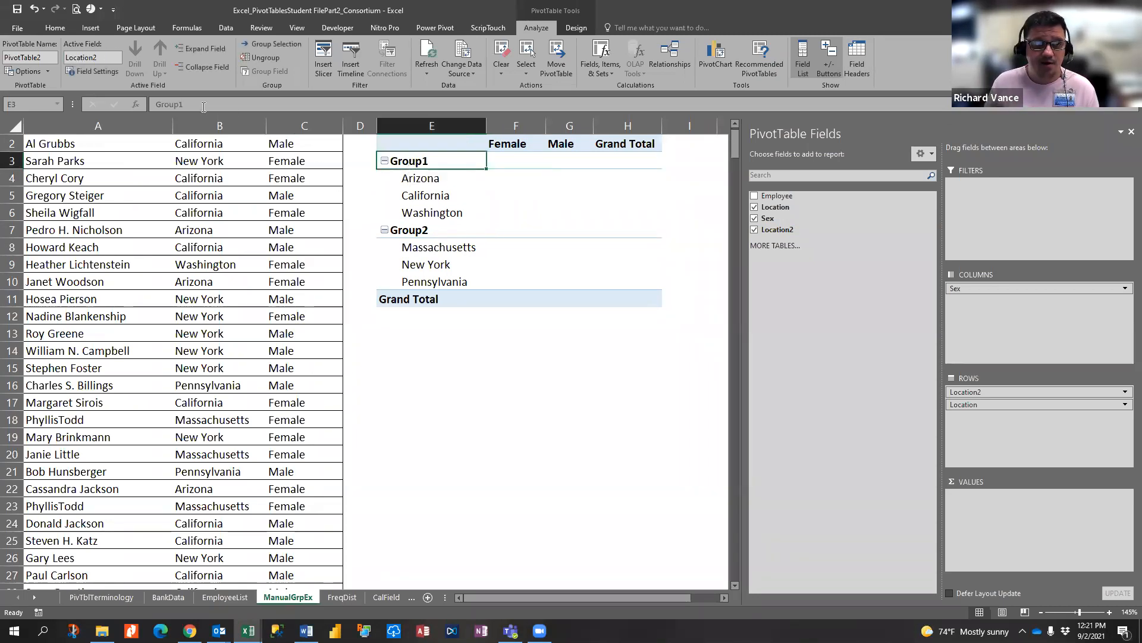
left_click_drag(192, 104, 150, 100)
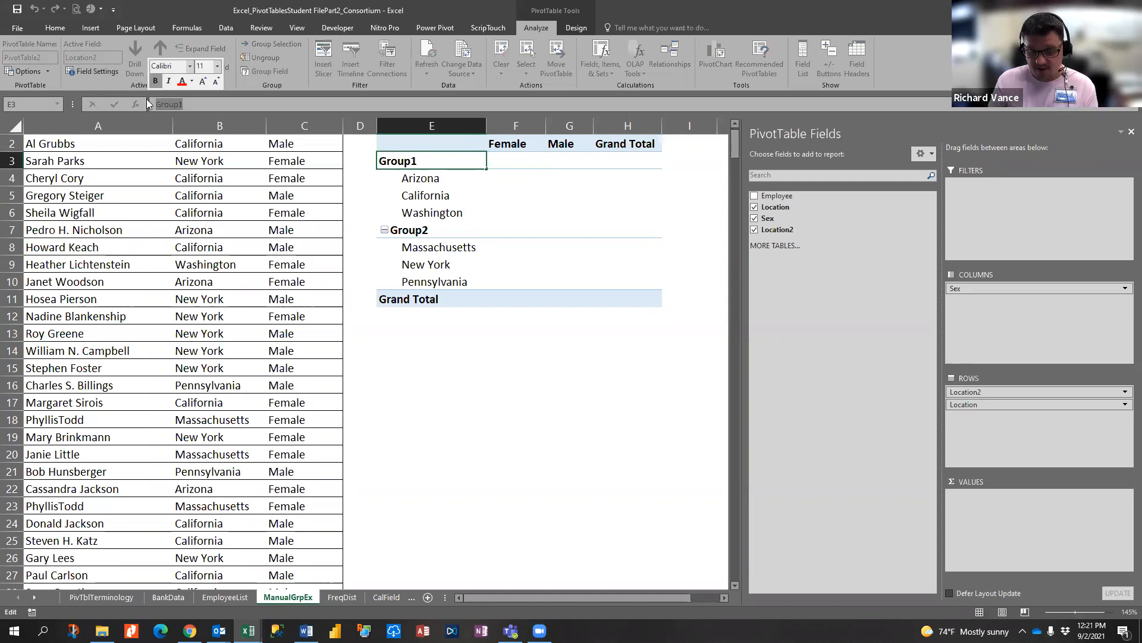
type("Western Region")
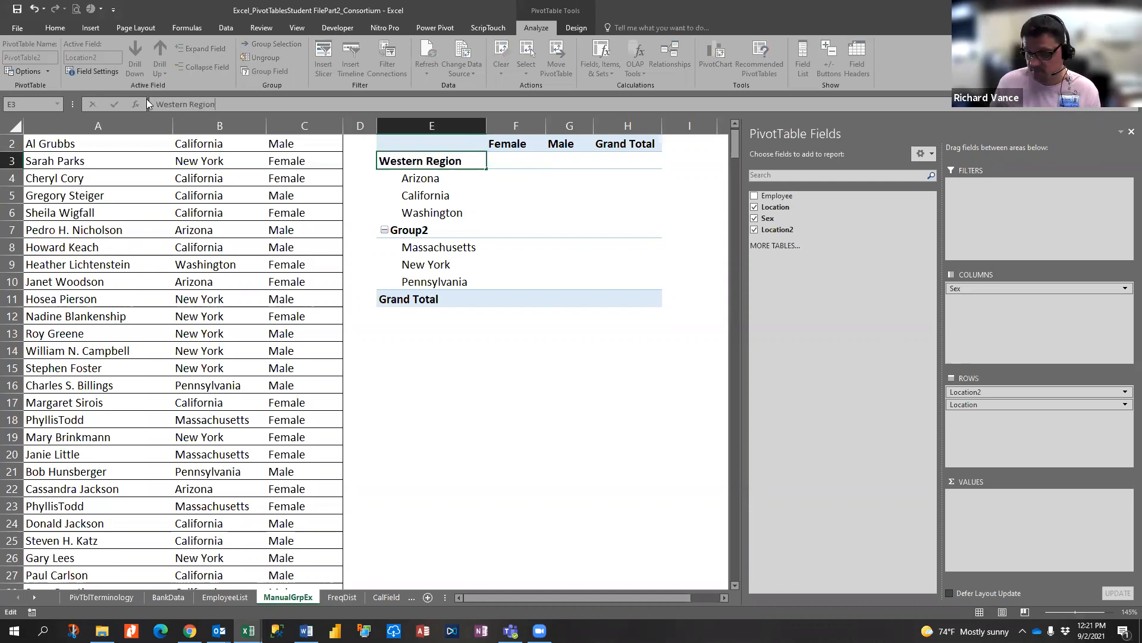
key("Return")
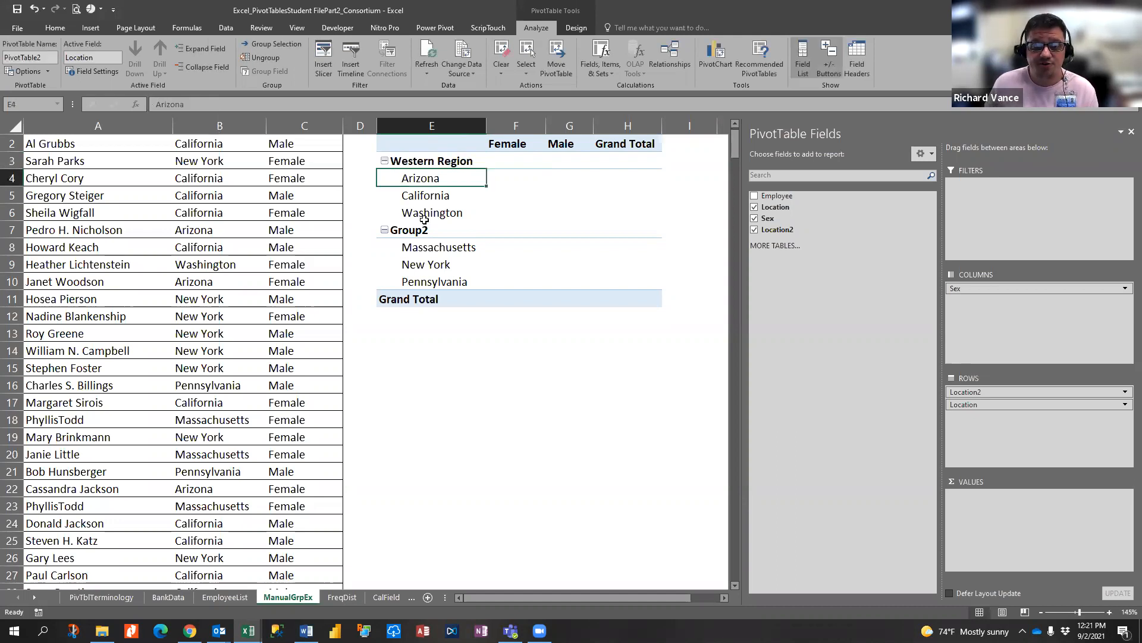
Rename the Group2 row label, which holds Massachusetts, New York and Pennsylvania, to "Eastern Region".
left_click(424, 161)
left_click(415, 229, "ctrl")
double_click(169, 105)
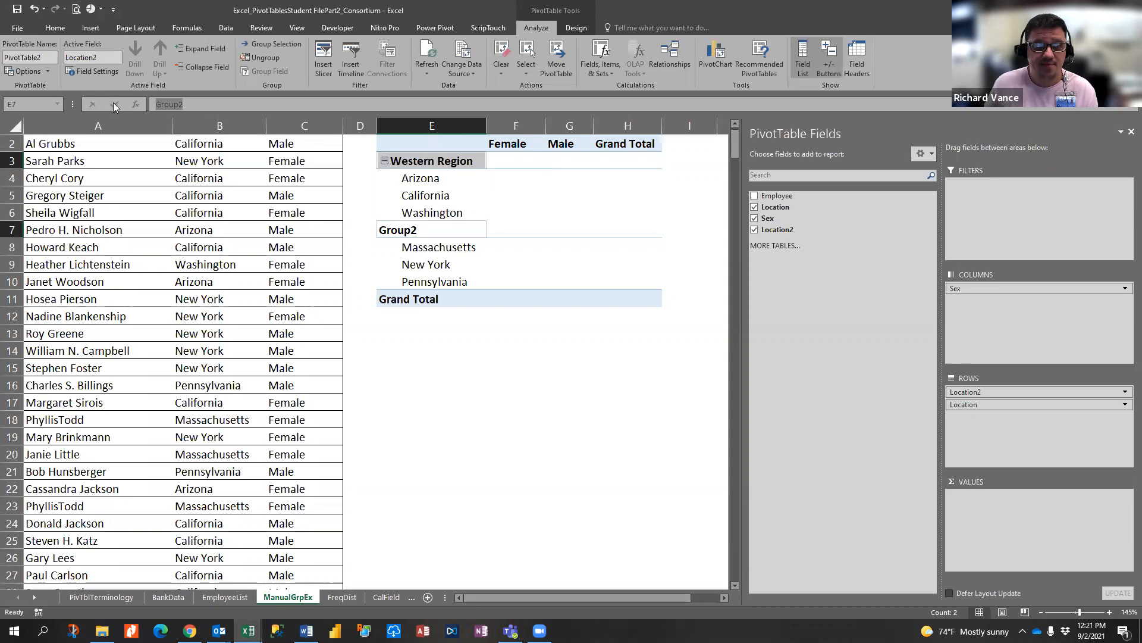
type("Eastern Region")
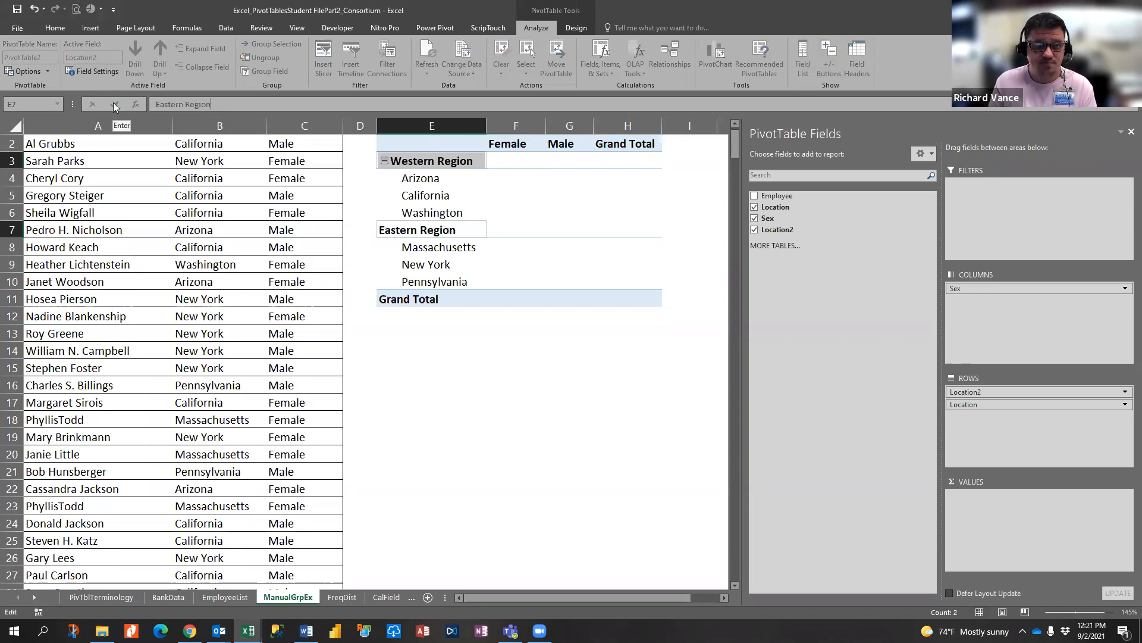
left_click(114, 103)
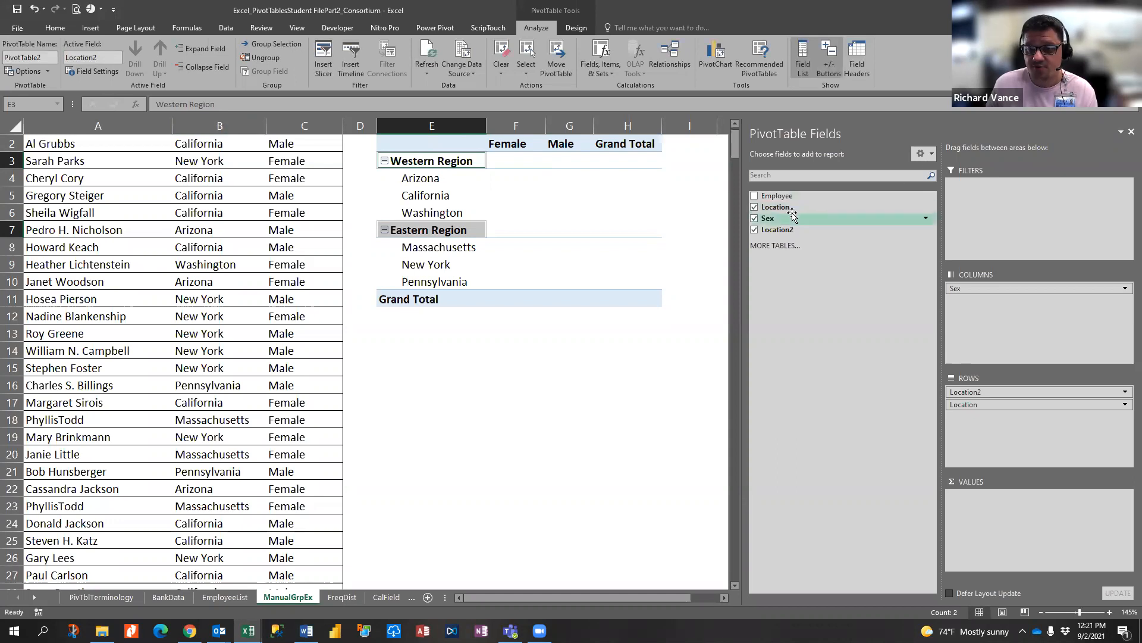
Add the Location field twice to the PivotTable's values as counts.
left_click_drag(786, 212, 1047, 547)
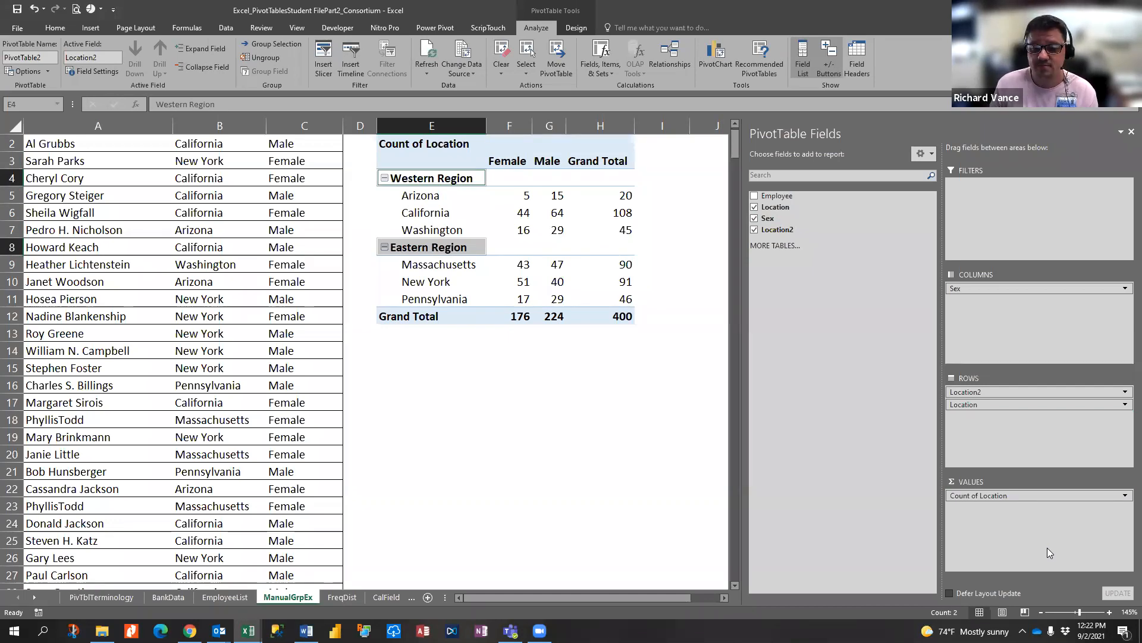
left_click_drag(775, 209, 1019, 538)
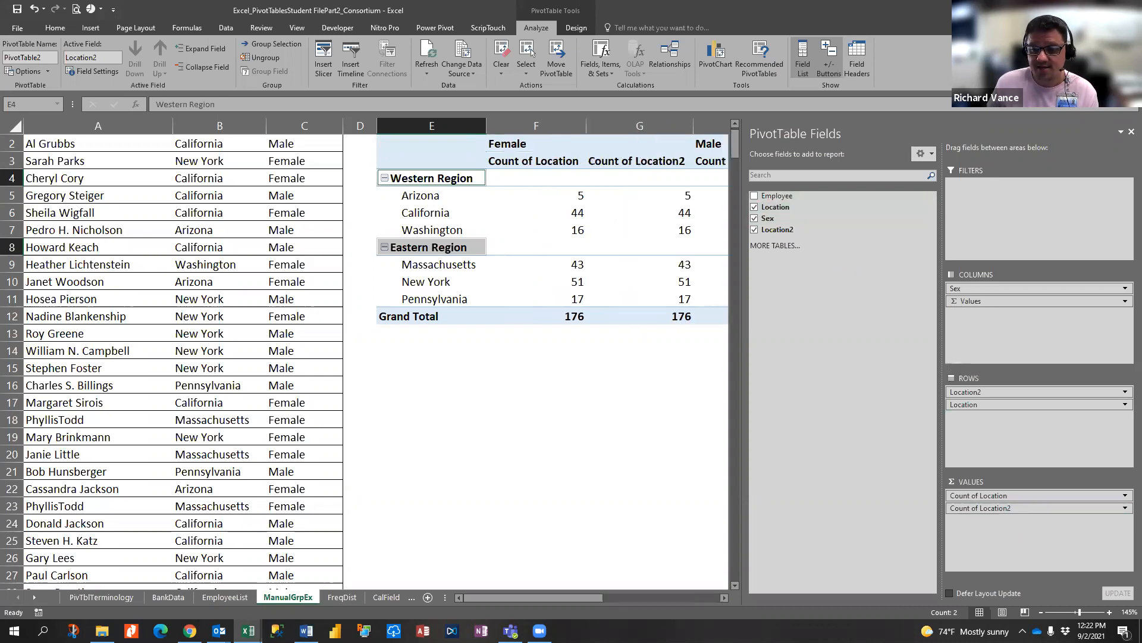
Show the second Location count as % of Column Total and hide the PivotTable field list.
left_click(1126, 508)
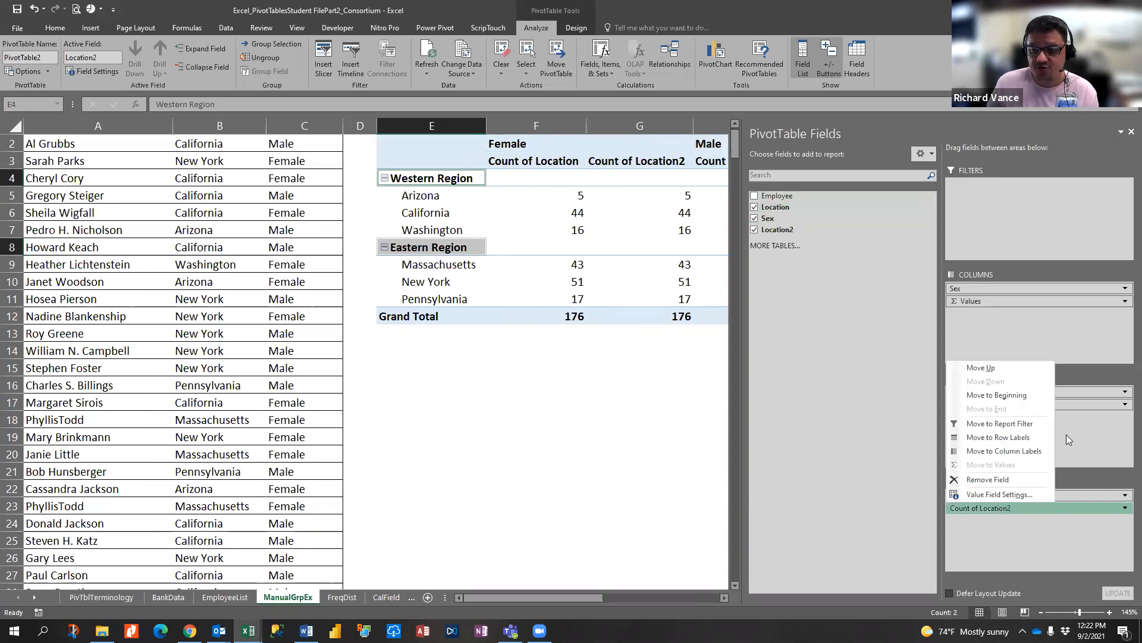
left_click(999, 494)
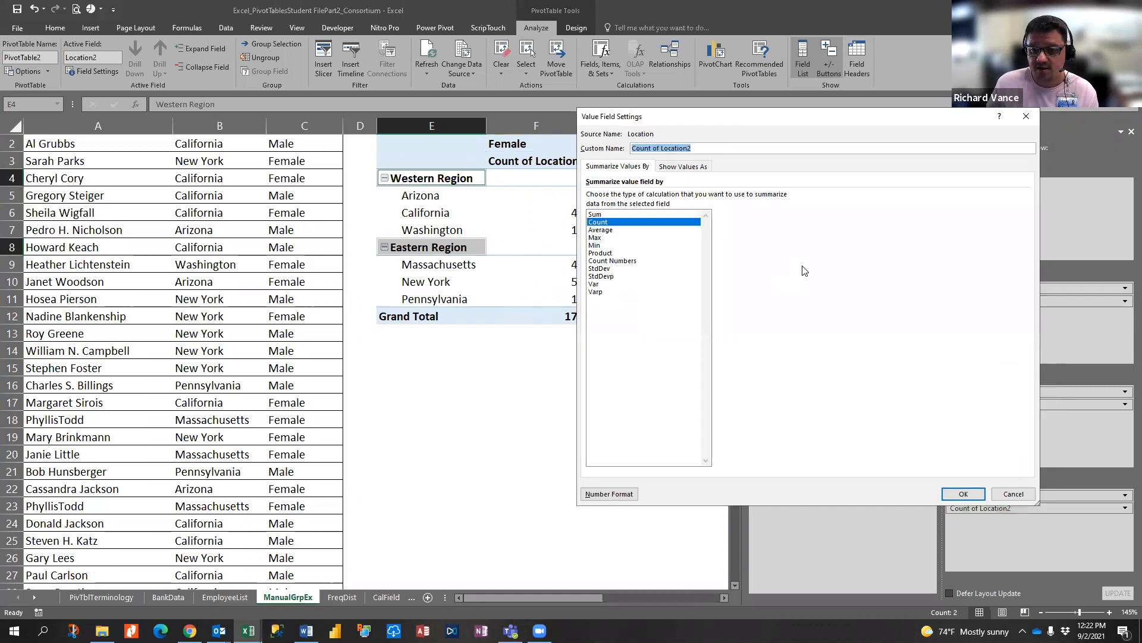
left_click(678, 166)
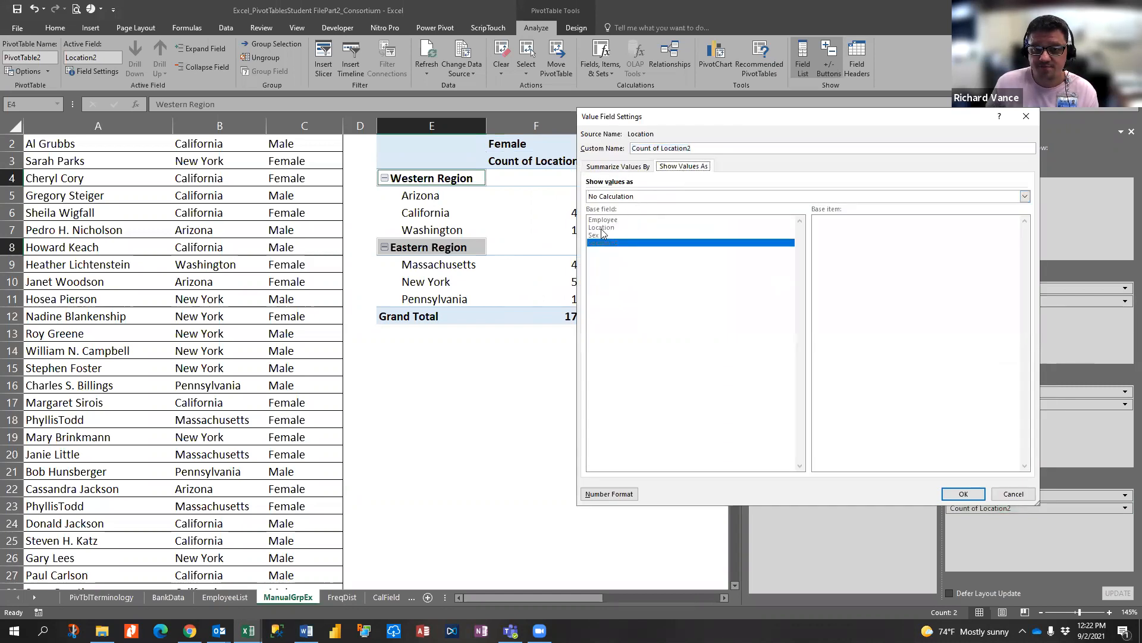
left_click(623, 197)
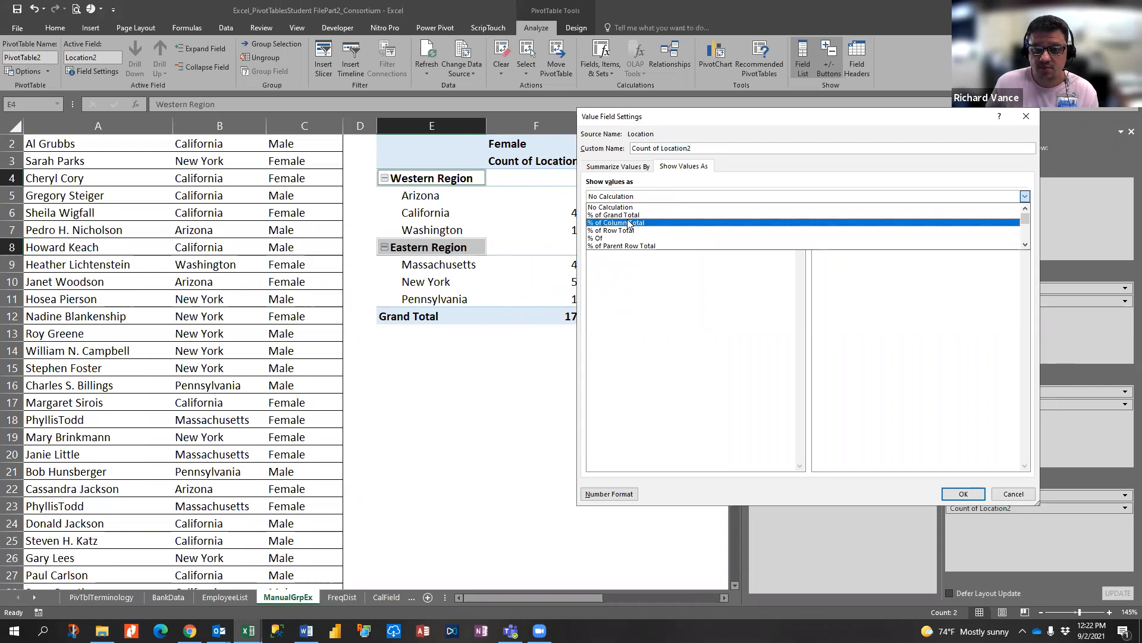
left_click(631, 223)
left_click(964, 494)
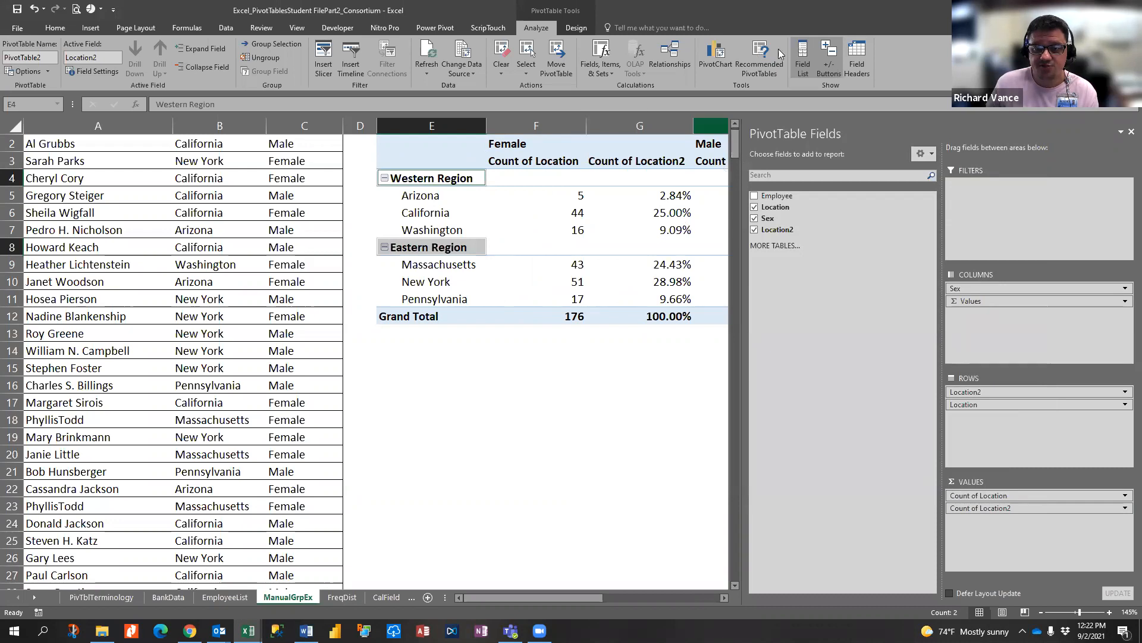
left_click(805, 59)
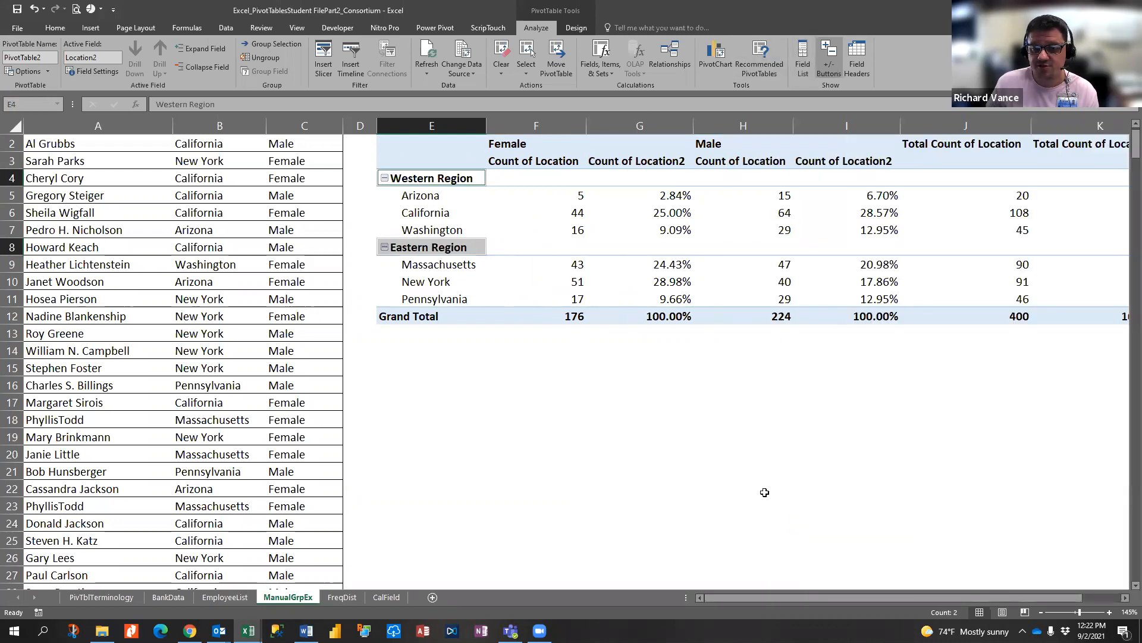
left_click_drag(736, 600, 696, 357)
left_click(630, 161)
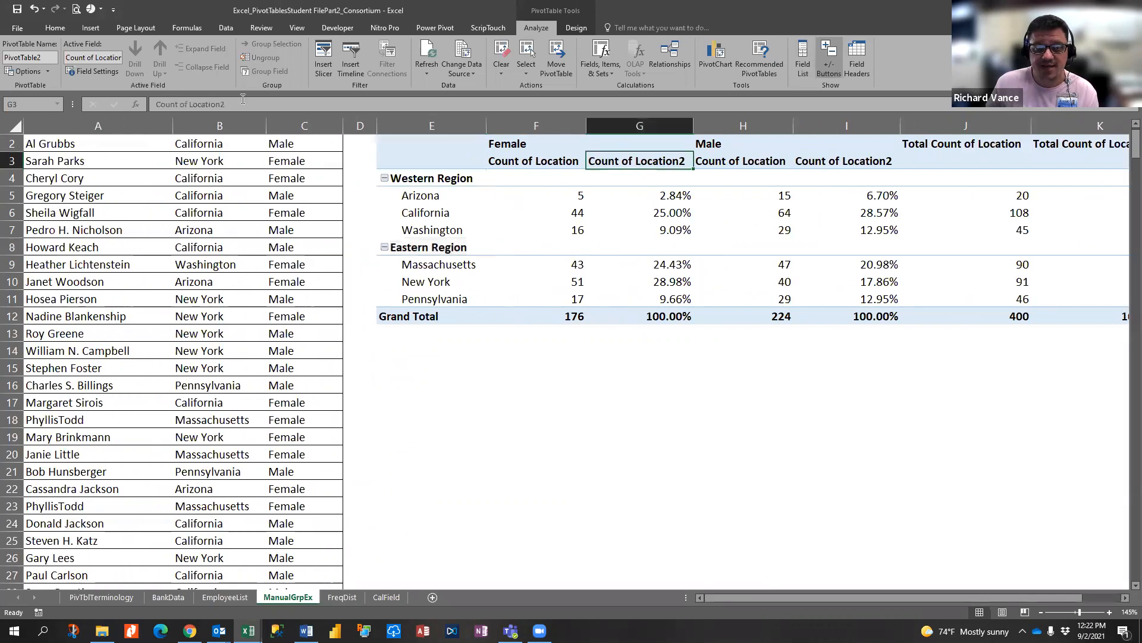
left_click(233, 101)
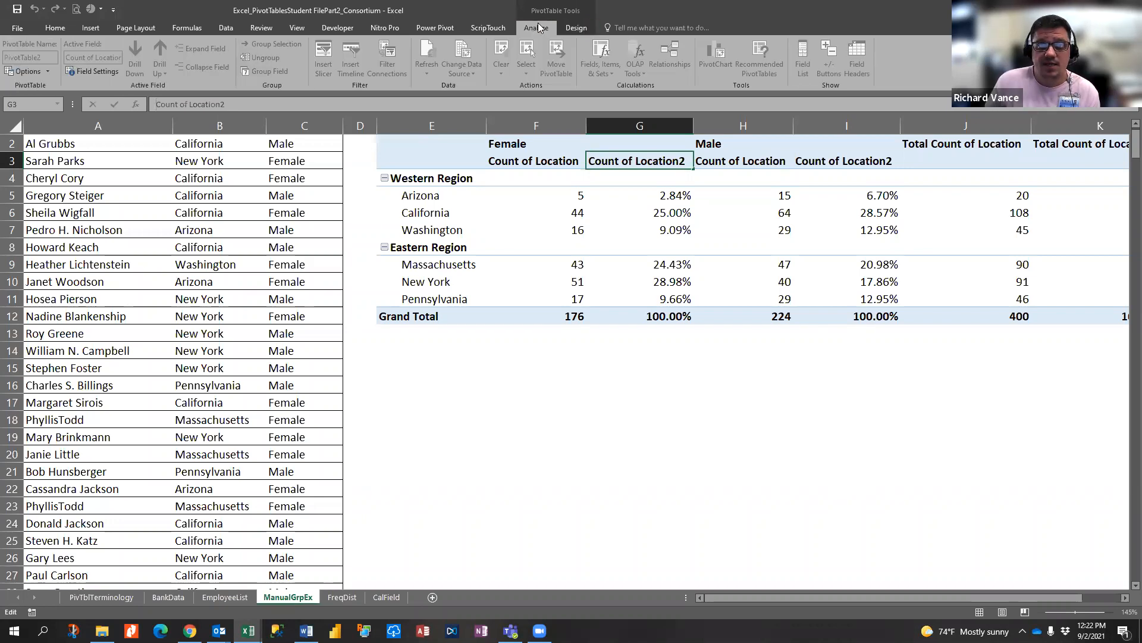
left_click(630, 259)
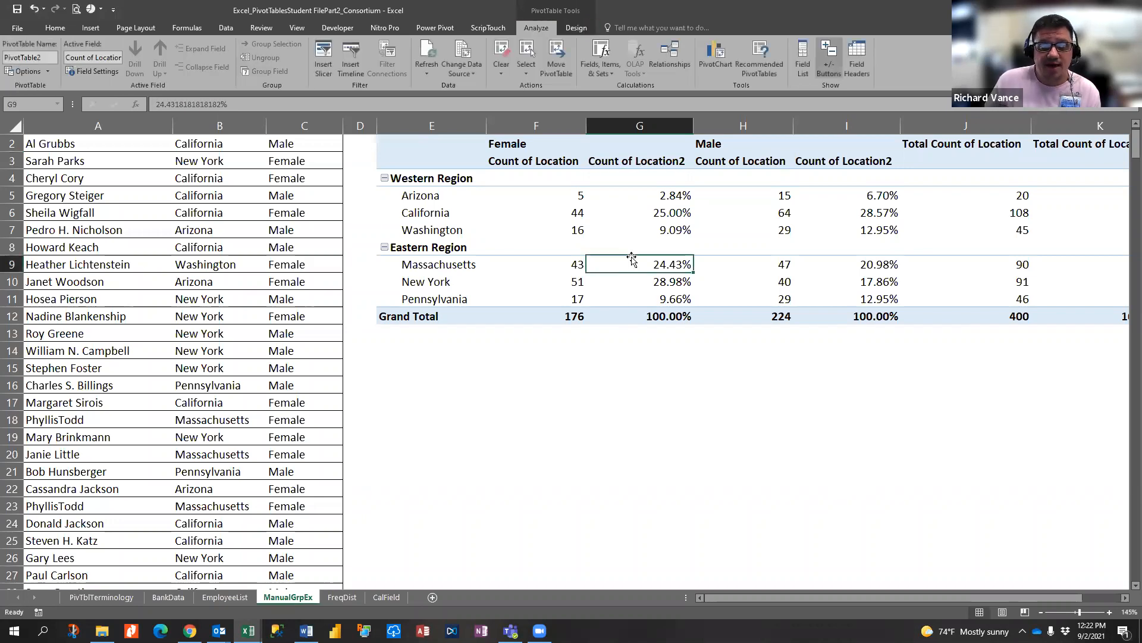
left_click(600, 67)
left_click(600, 66)
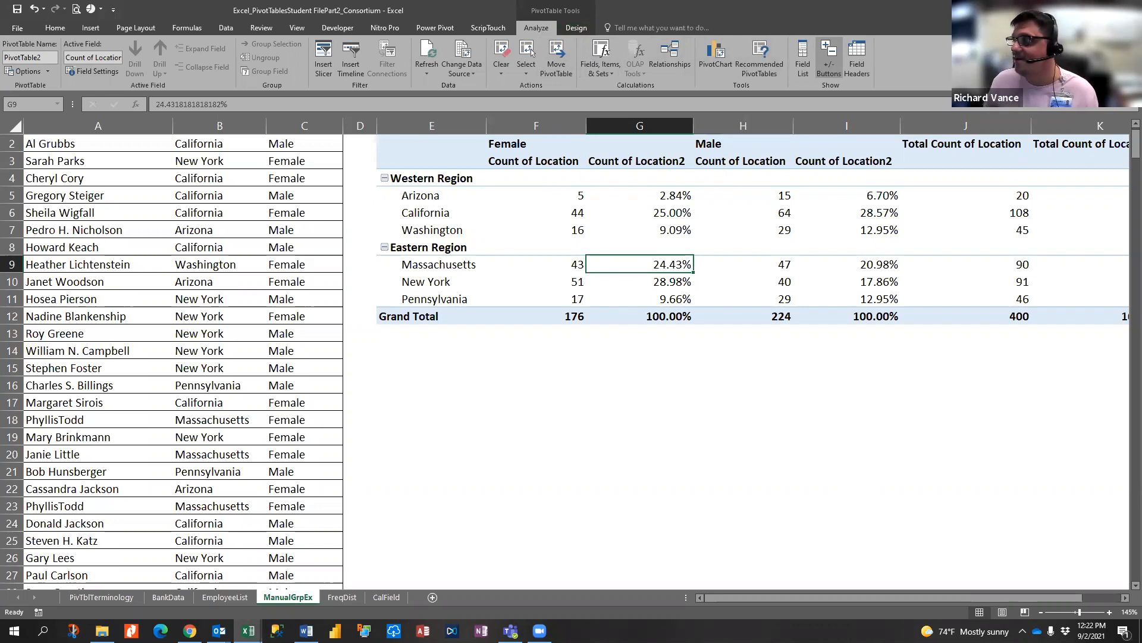
key("alt+Tab")
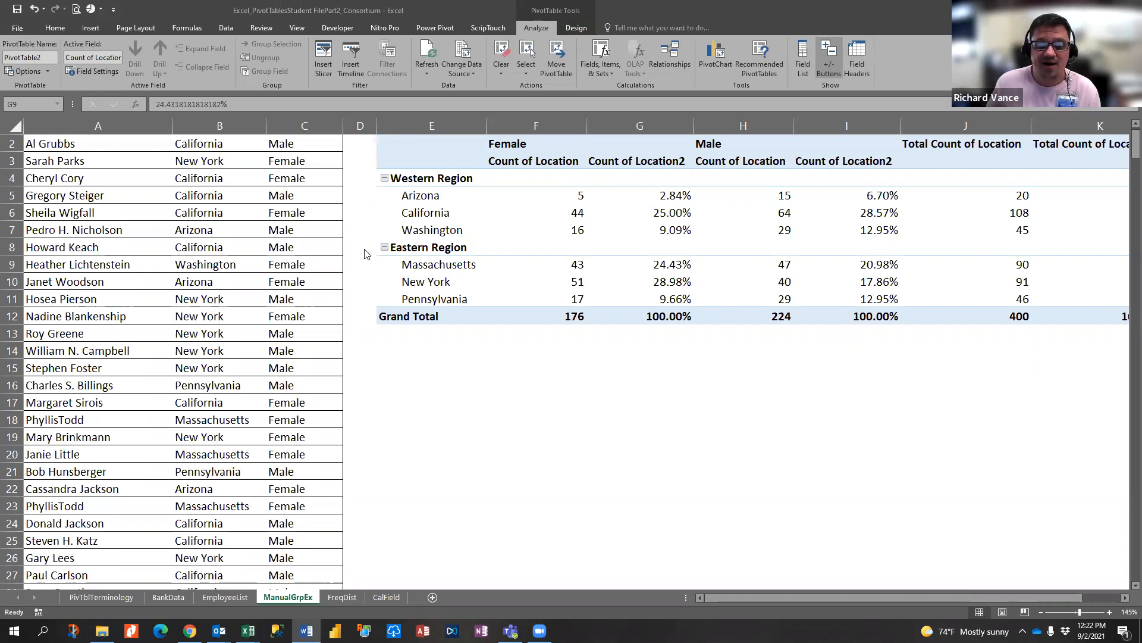
left_click(424, 229)
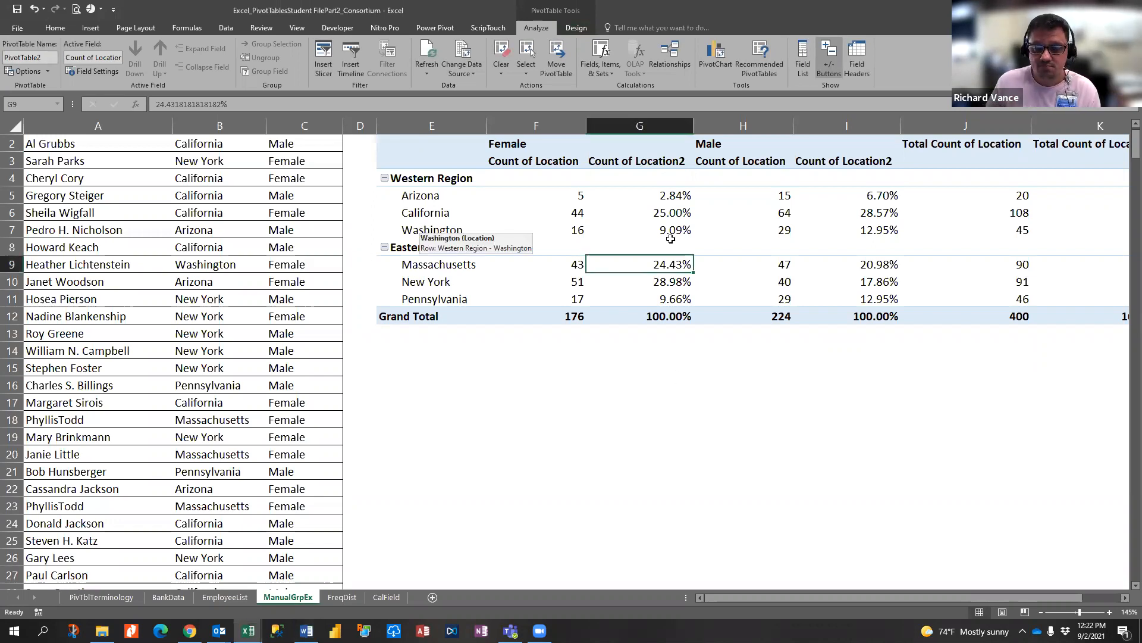
key("Up")
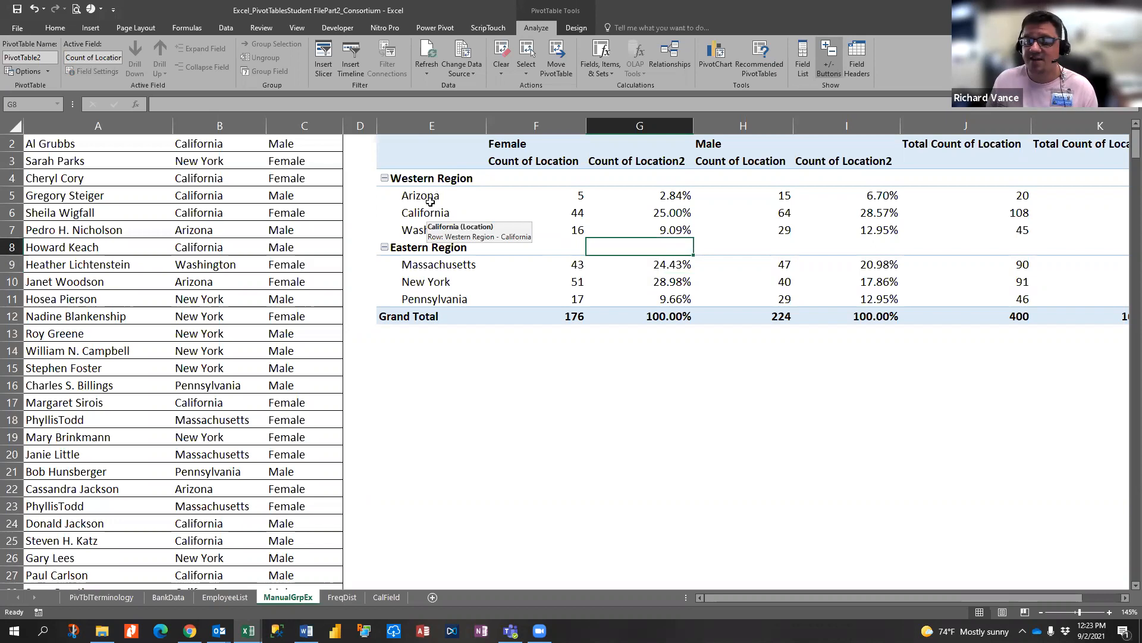
Ungroup the Western Region rows in the PivotTable and undo the ungrouping.
right_click(428, 181)
key("Escape")
right_click(428, 182)
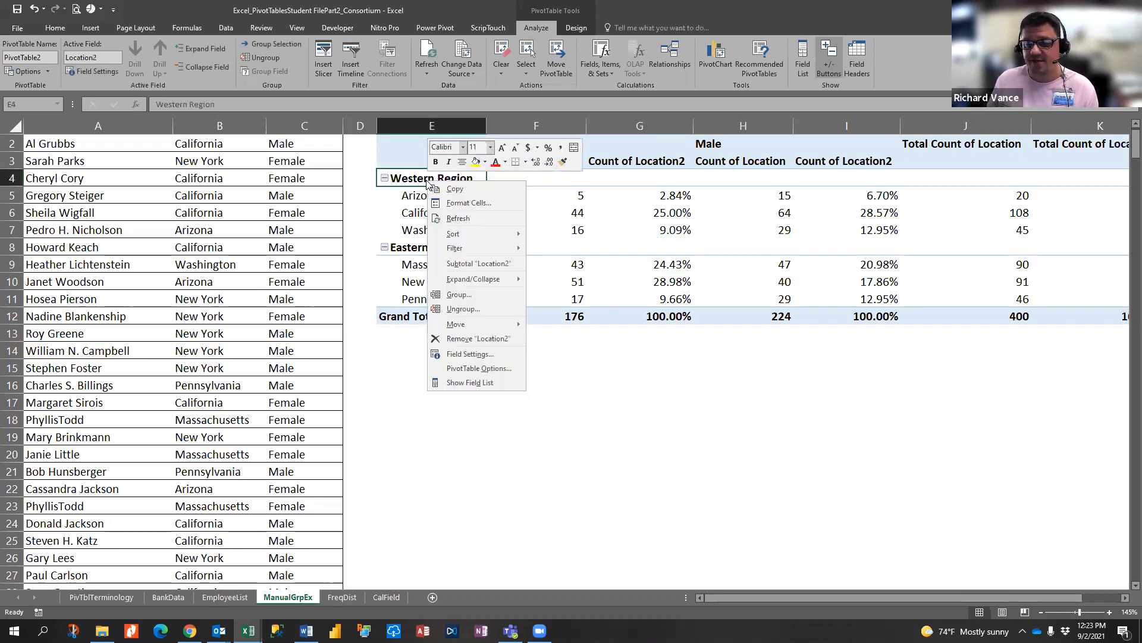
right_click(405, 182)
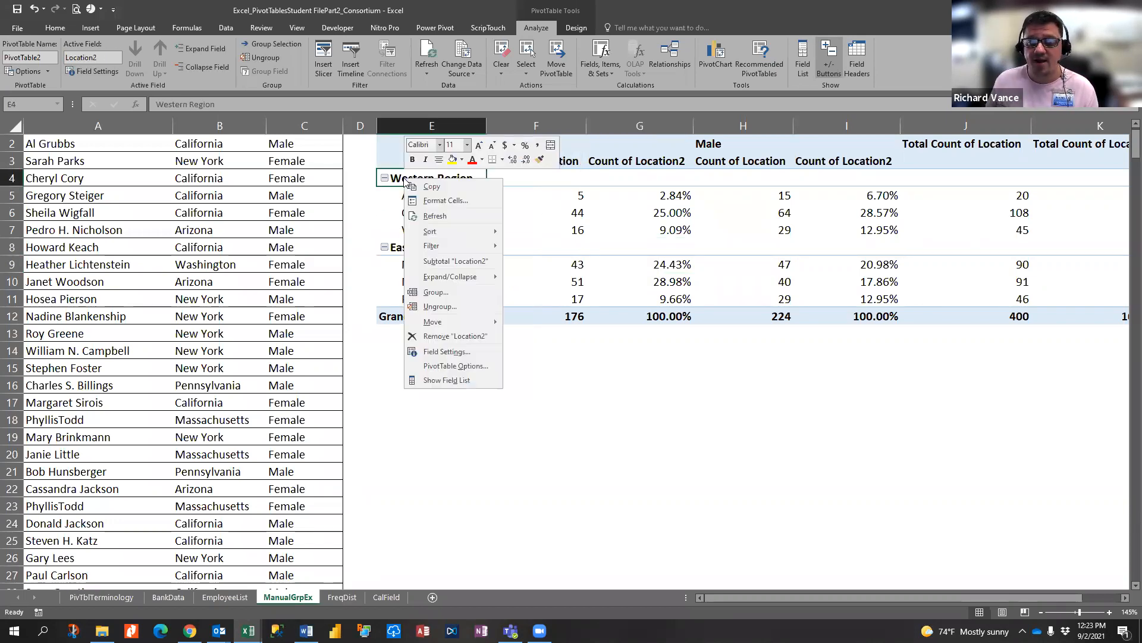
left_click(439, 306)
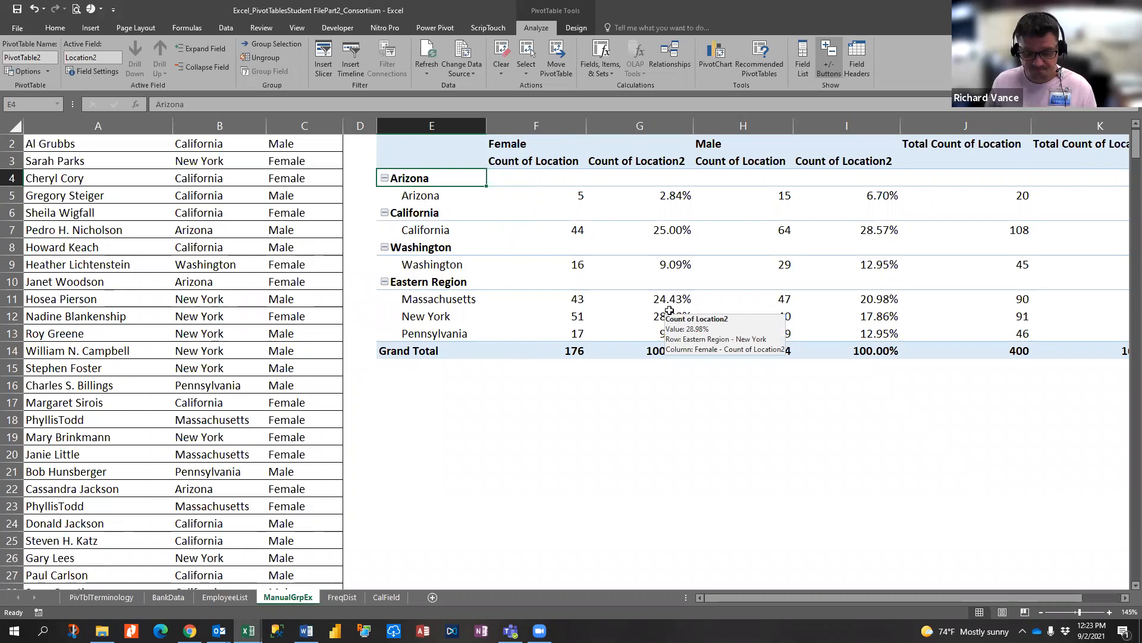
key("ctrl+z")
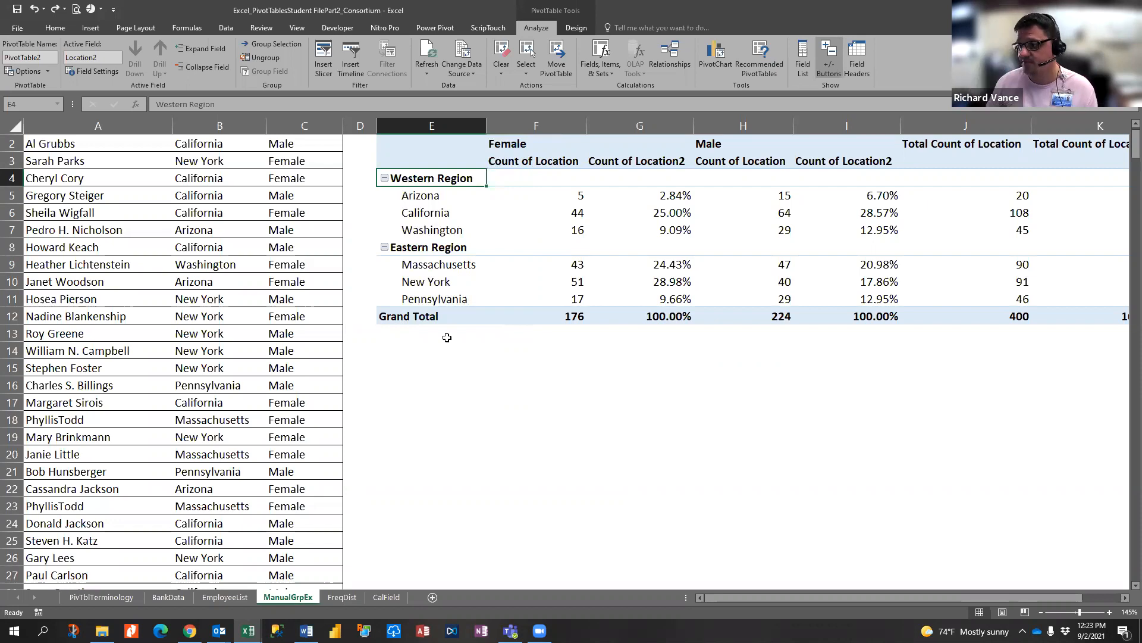
Switch to the FreqDist worksheet and clear the column selection by selecting cell H15.
key("alt+Tab")
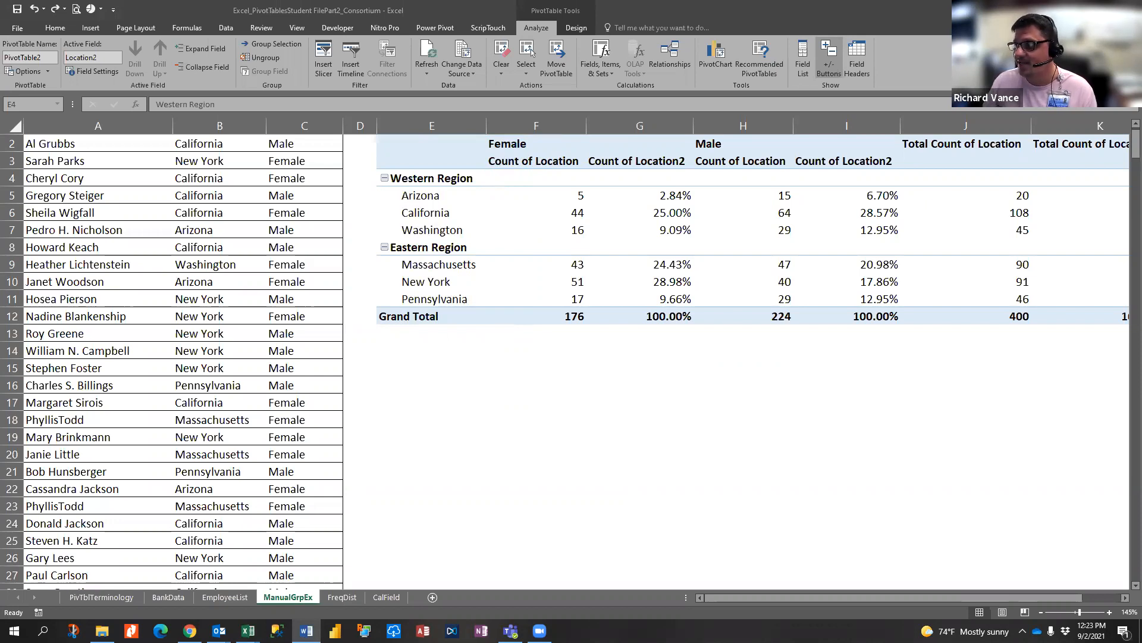
left_click(337, 599)
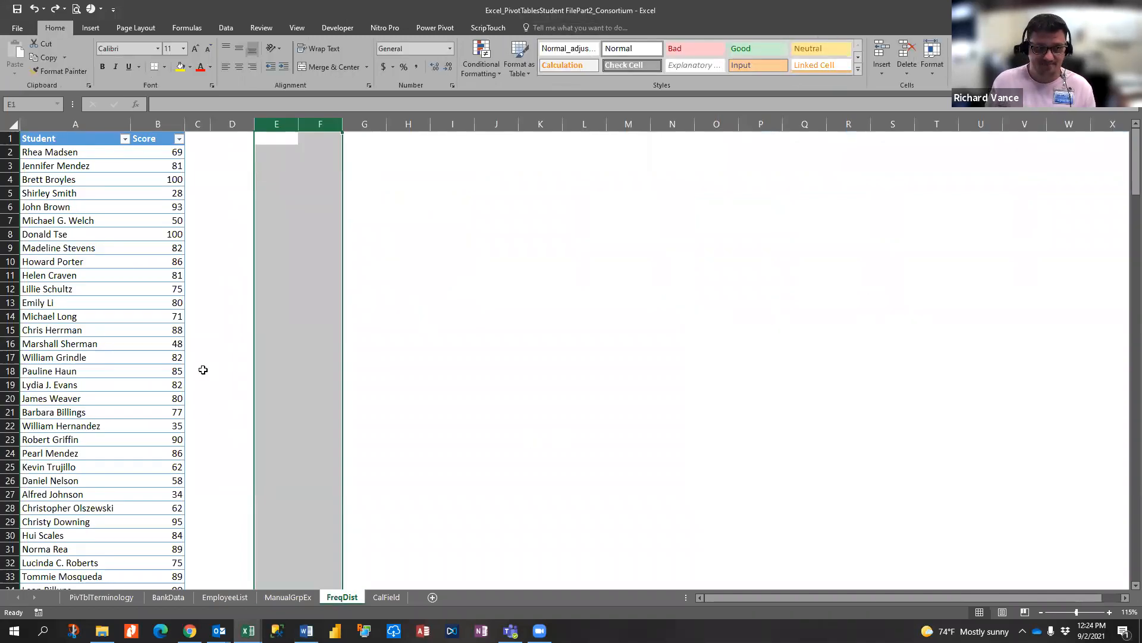
scroll(203, 370, "up", 1)
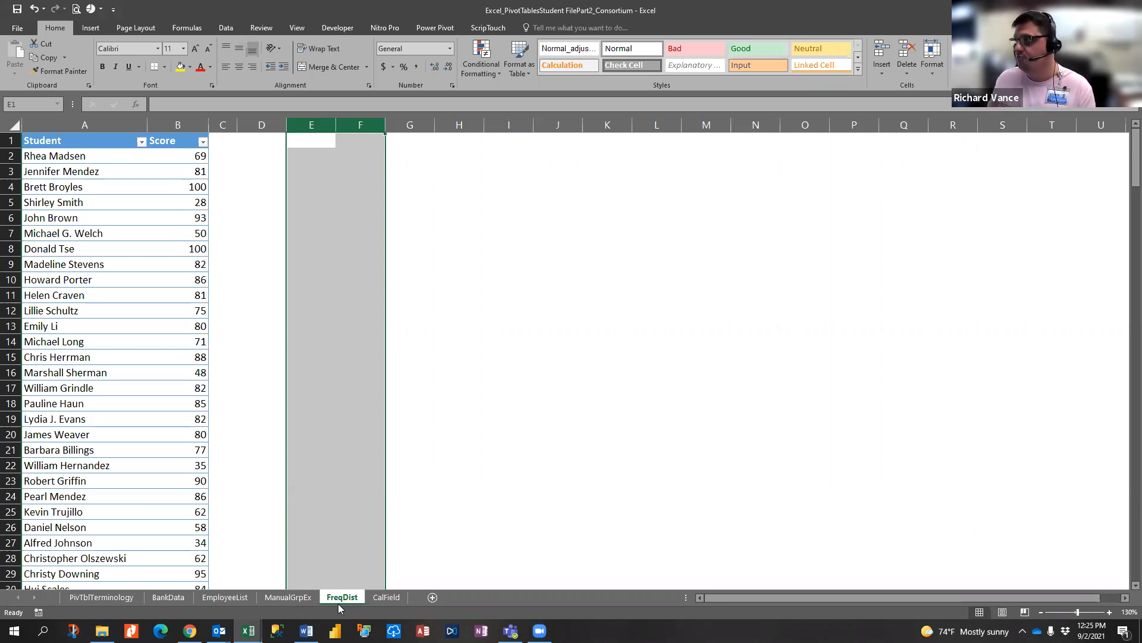
left_click(440, 355)
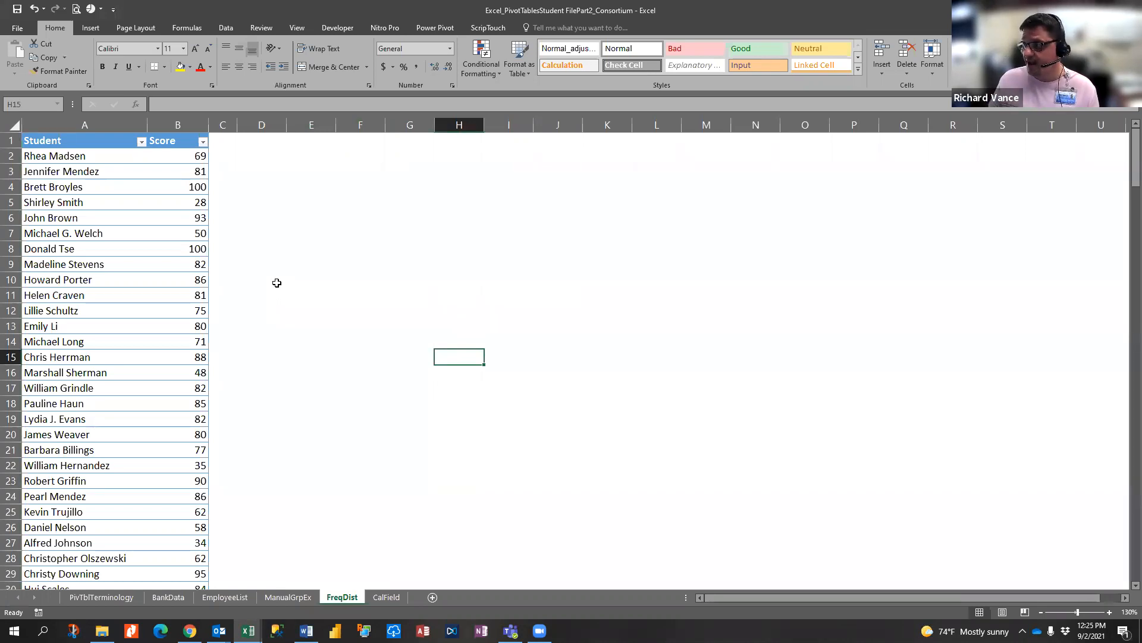
Insert a PivotTable from the student score table Table16, placed on the existing FreqDist worksheet at cell D1.
left_click(88, 167)
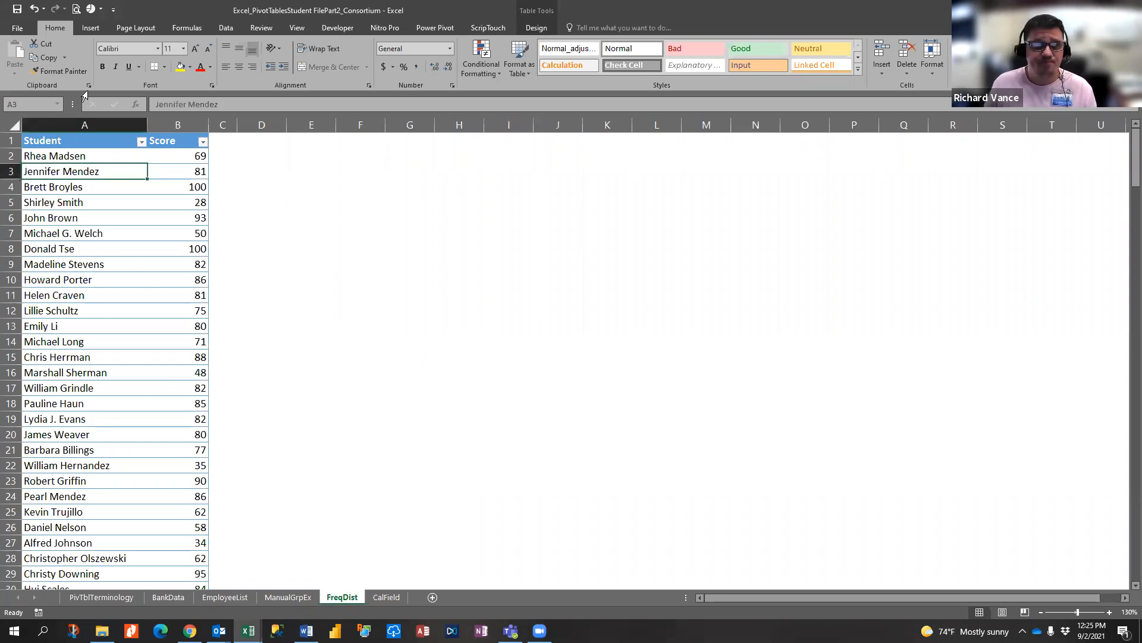
left_click(90, 28)
left_click(20, 57)
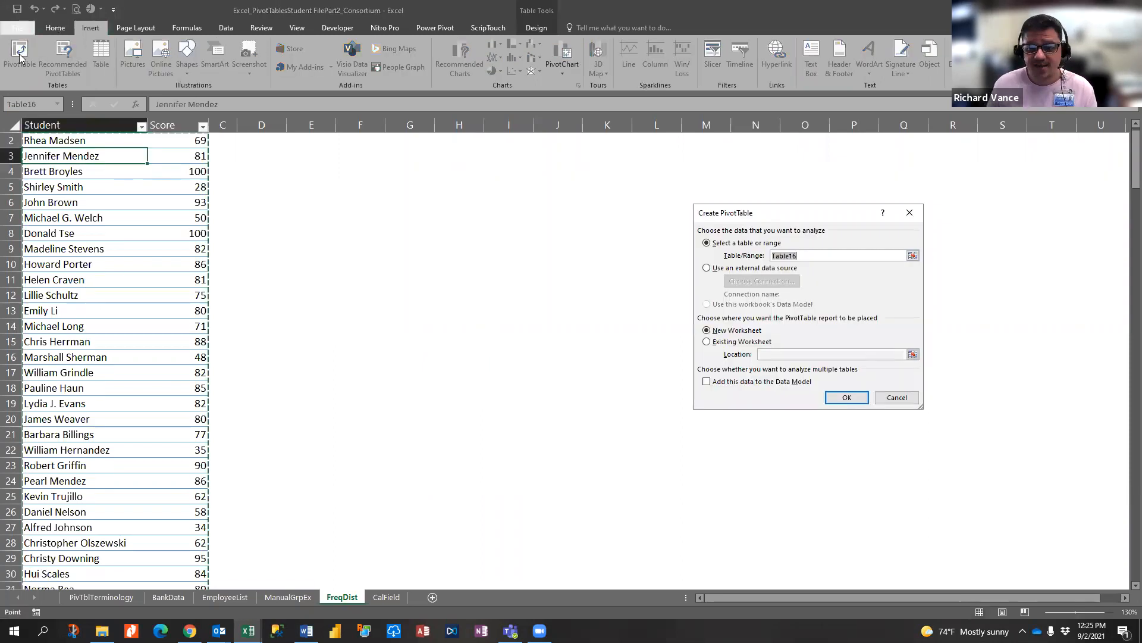
left_click(632, 301)
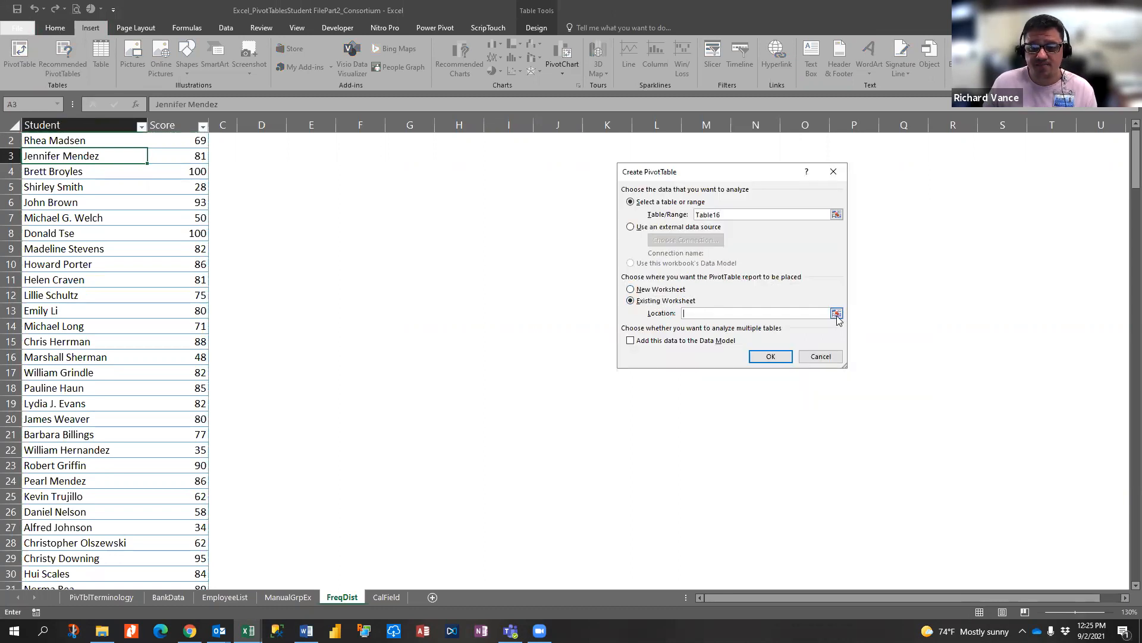
left_click(837, 314)
left_click(265, 141)
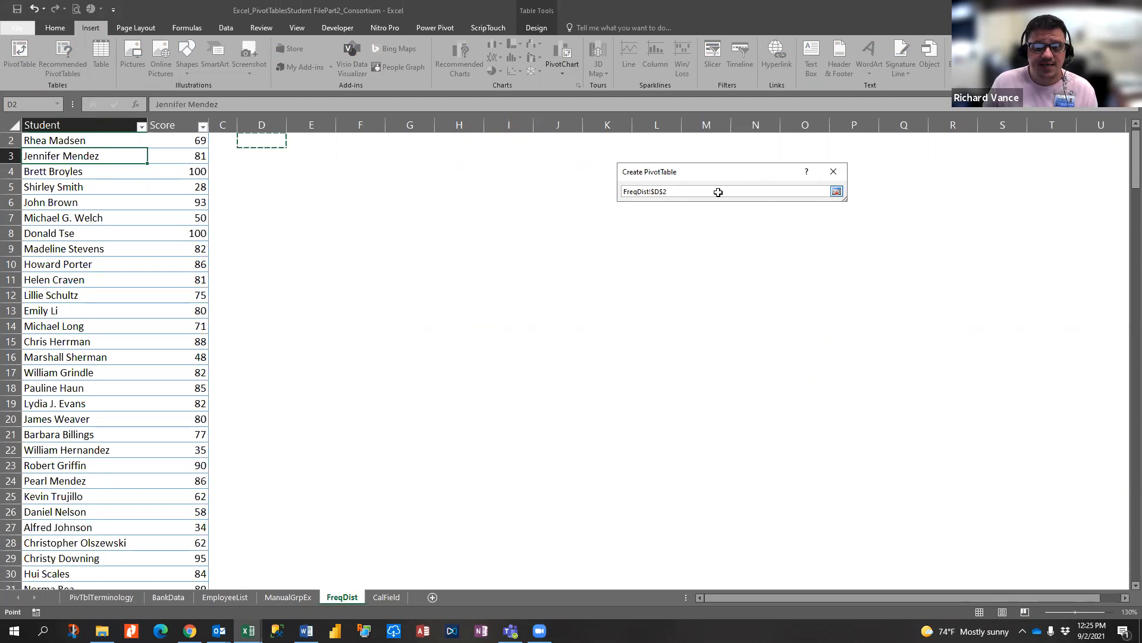
scroll(263, 145, "up", 1)
left_click(263, 143)
left_click(836, 192)
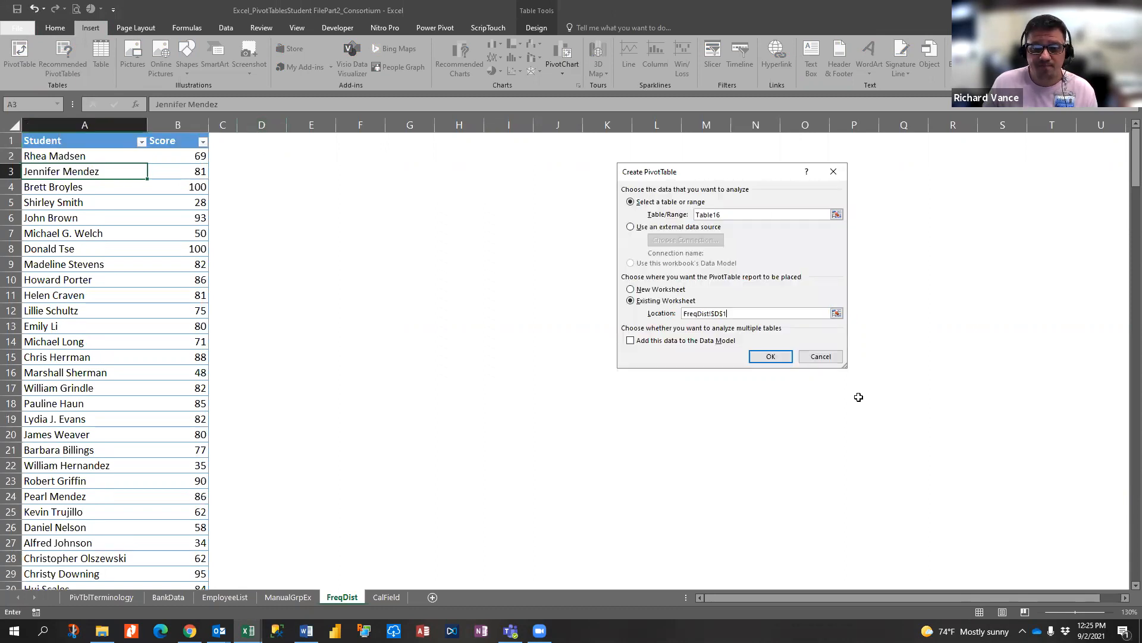
left_click(771, 357)
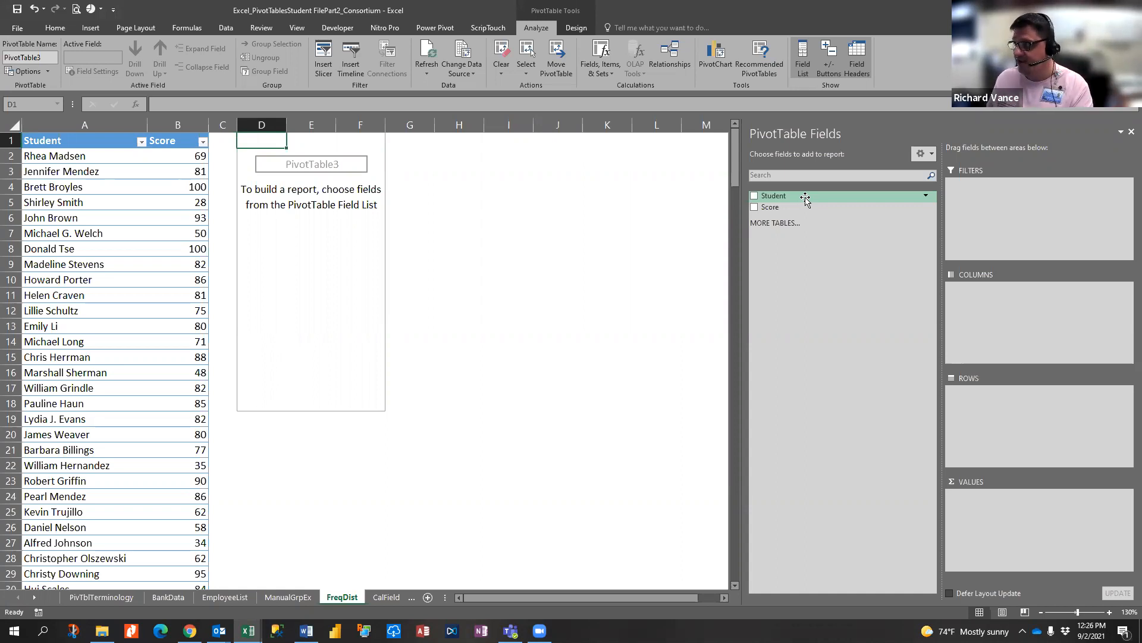
Add the Score field to the PivotTable's rows and look through the list of scores.
left_click_drag(798, 208, 996, 419)
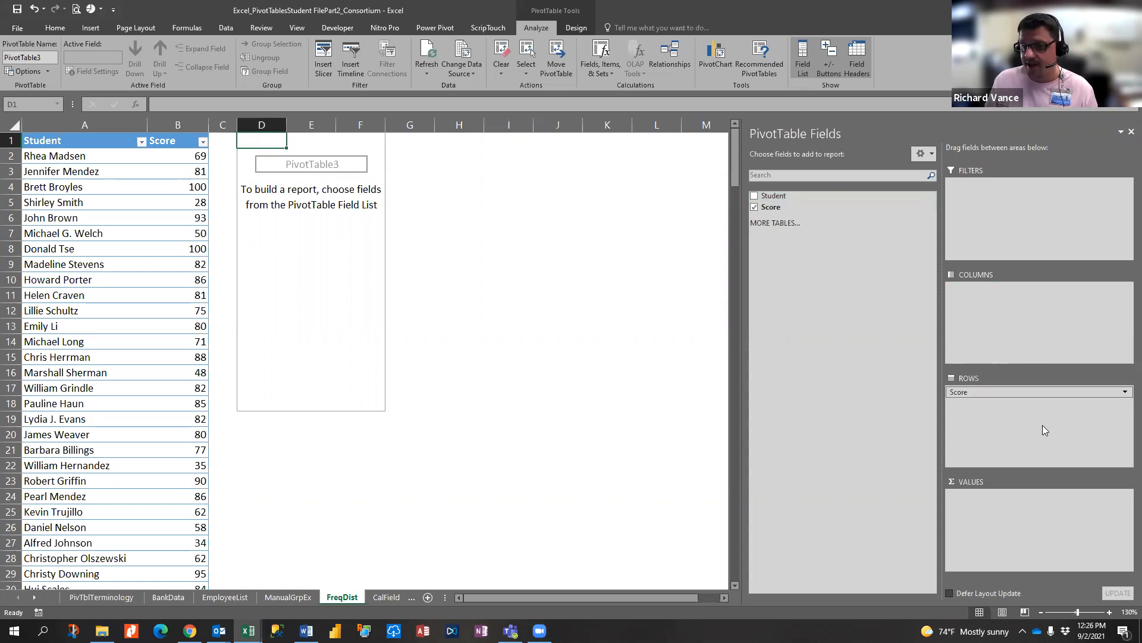
scroll(246, 448, "down", 15)
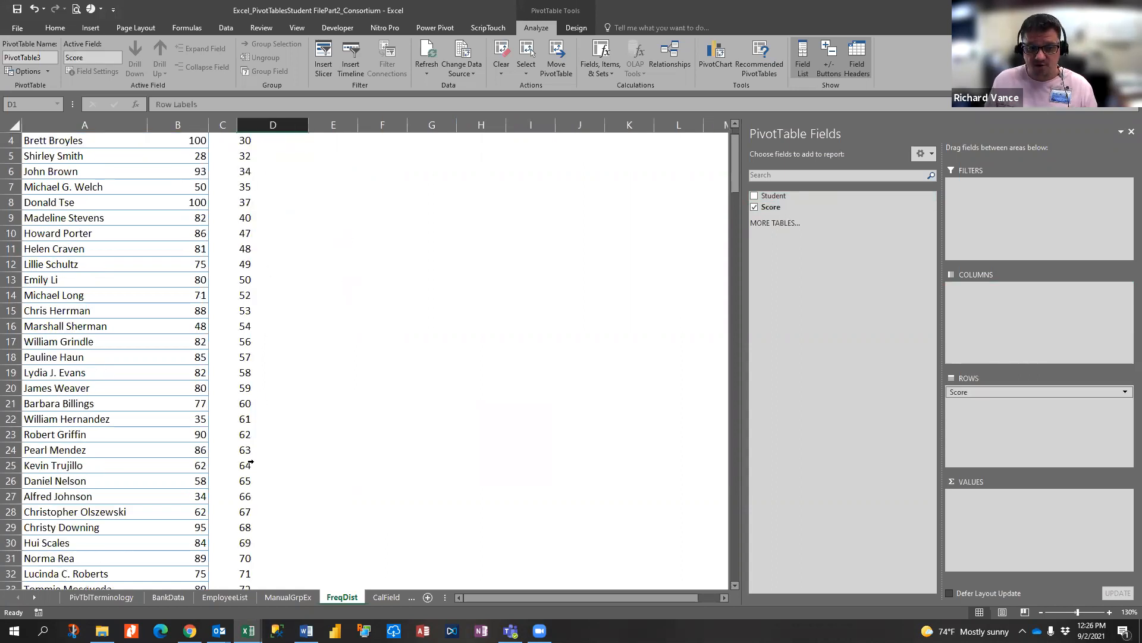
scroll(252, 435, "up", 2)
scroll(253, 436, "up", 13)
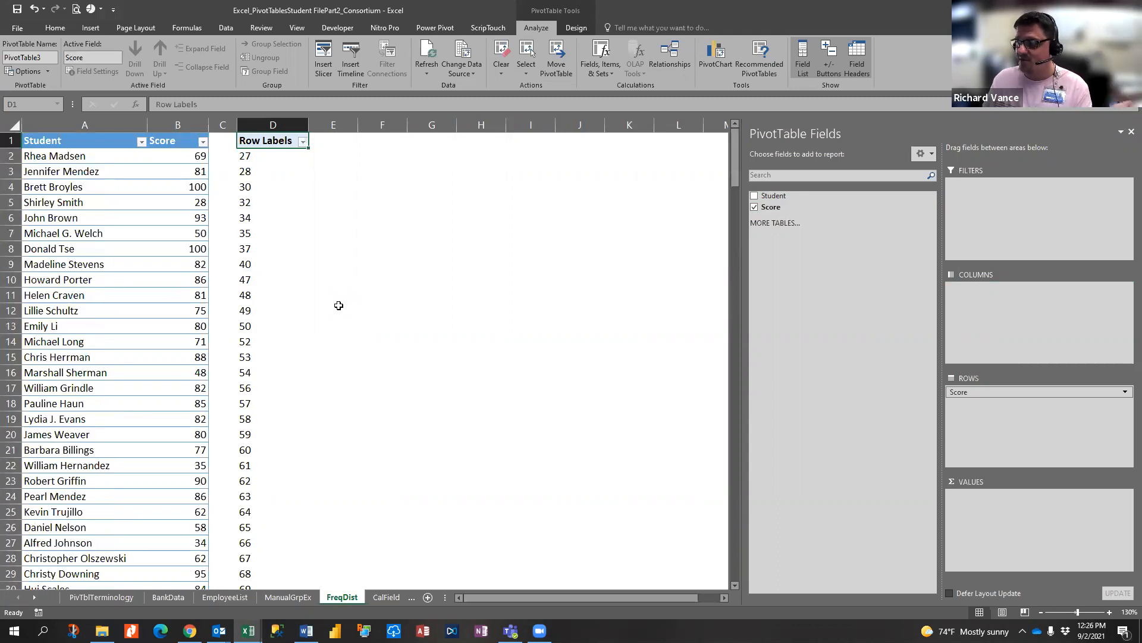
right_click(247, 203)
left_click(288, 318)
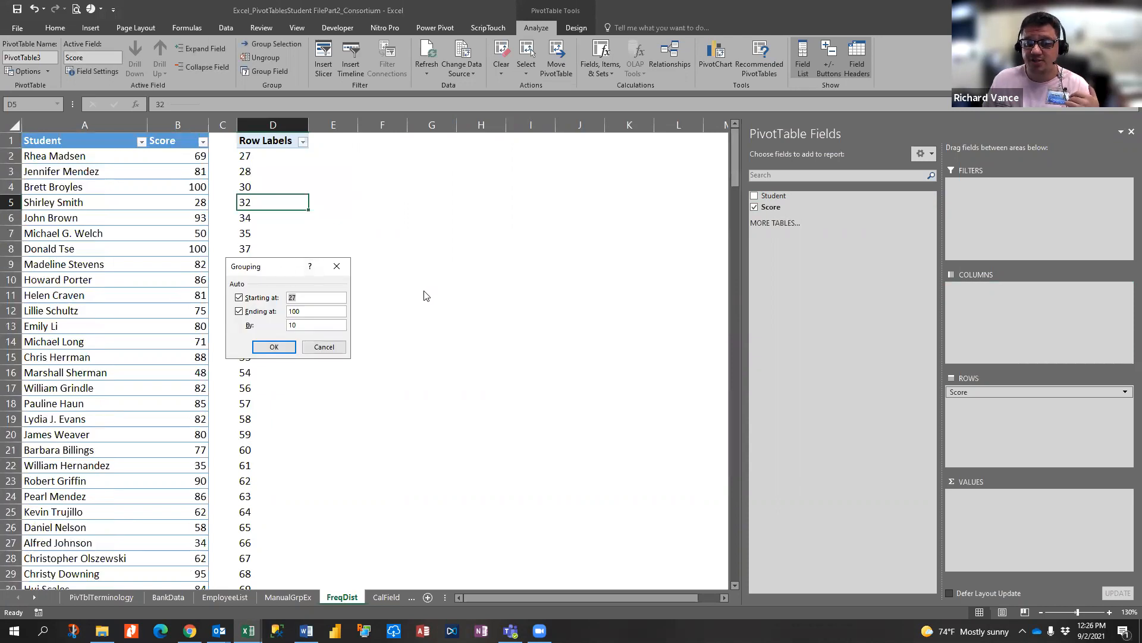
left_click_drag(280, 266, 354, 198)
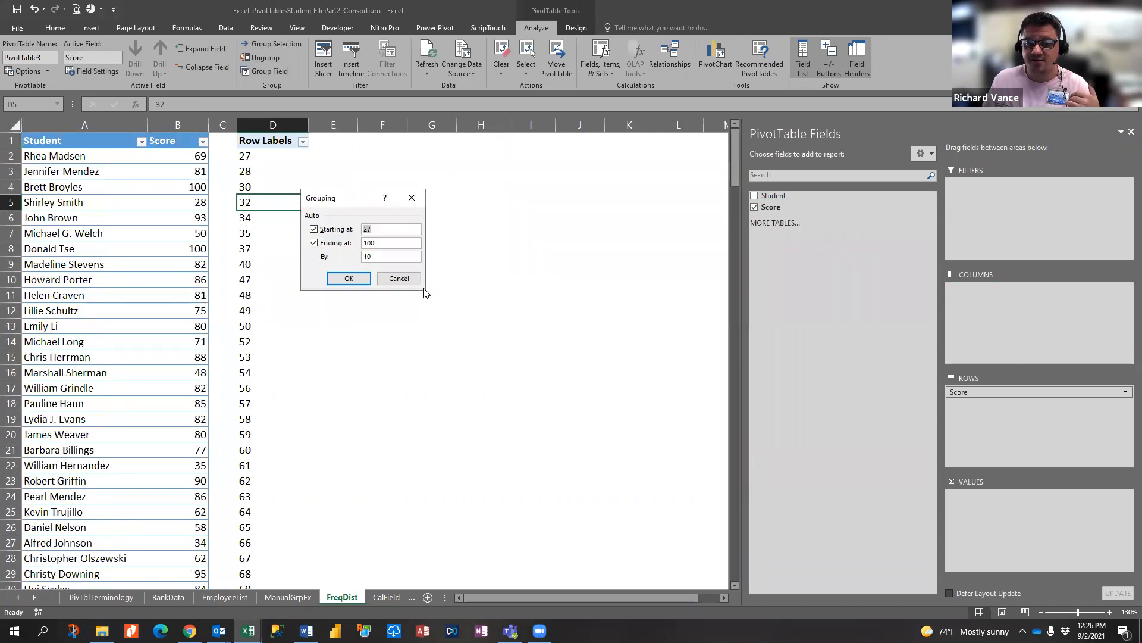
left_click(412, 198)
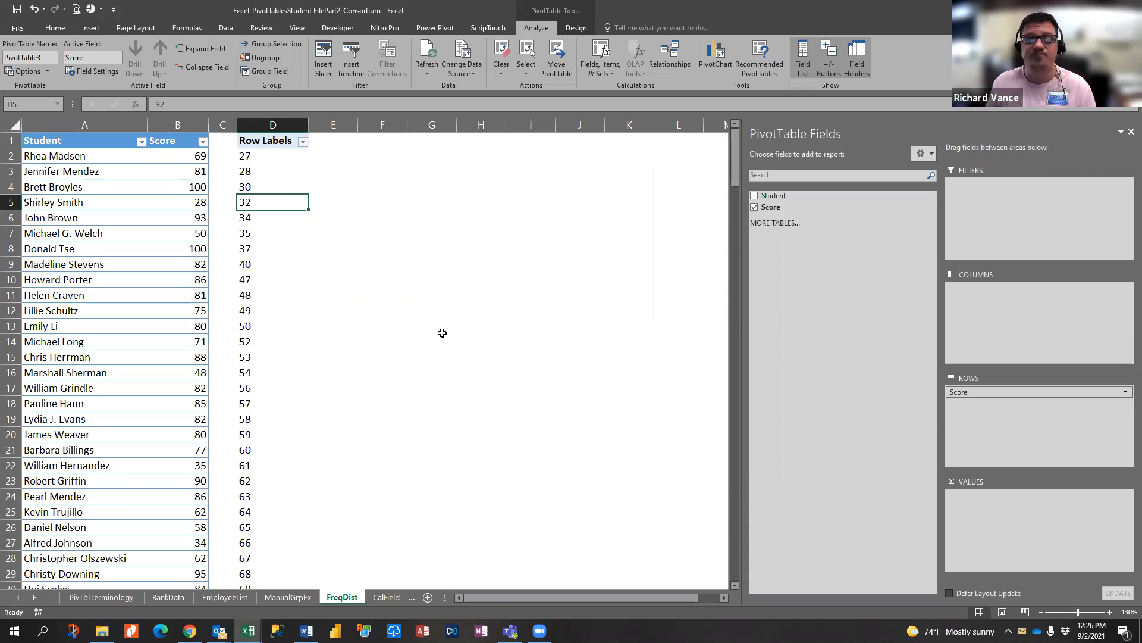
Group the score row labels starting at 1, ending at 100, by 10, and undo the grouping.
right_click(245, 172)
right_click(242, 388)
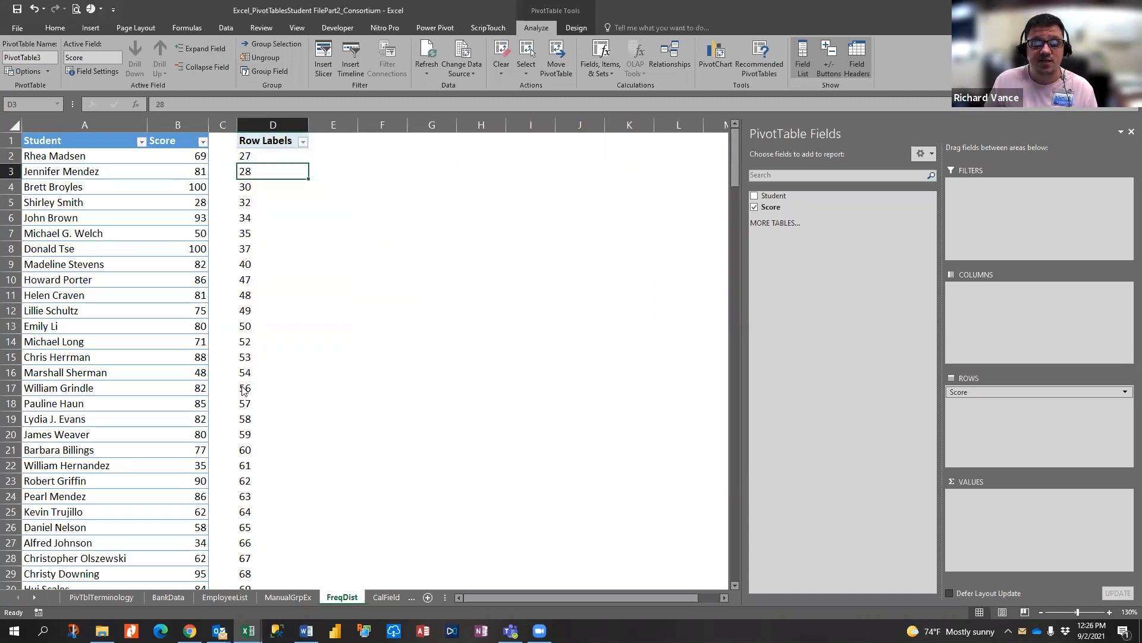
right_click(247, 219)
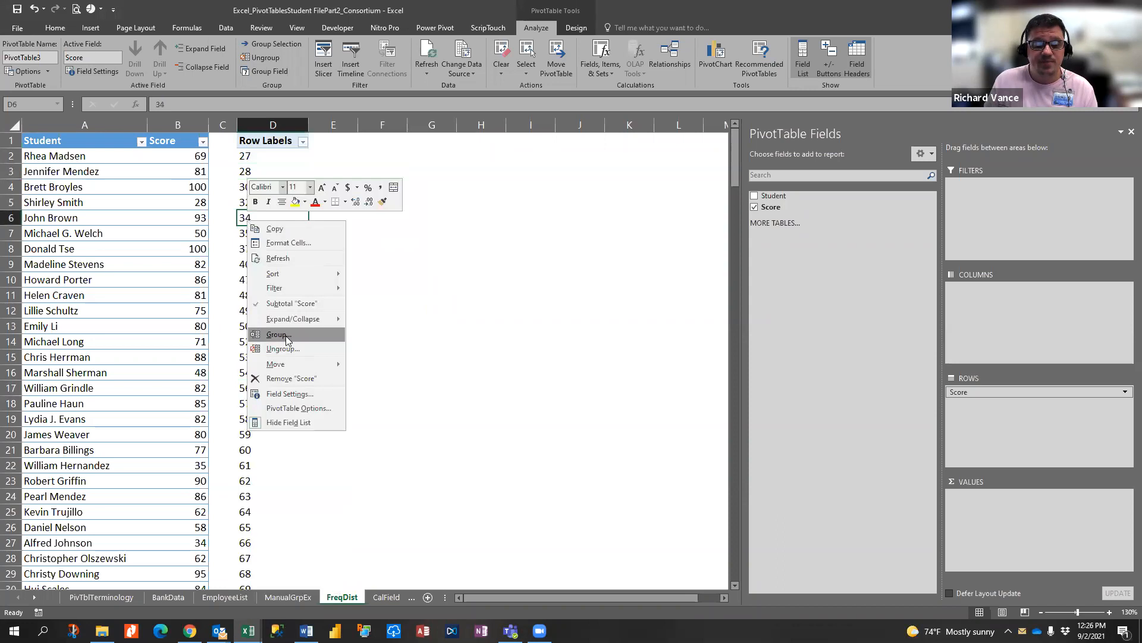
left_click(278, 333)
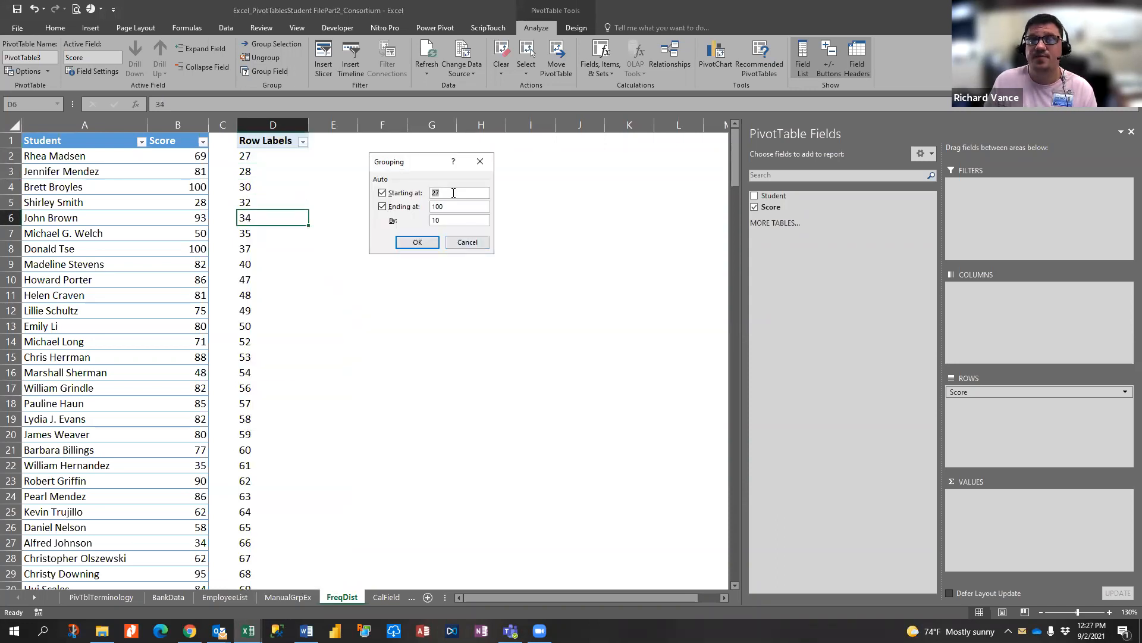
type("1")
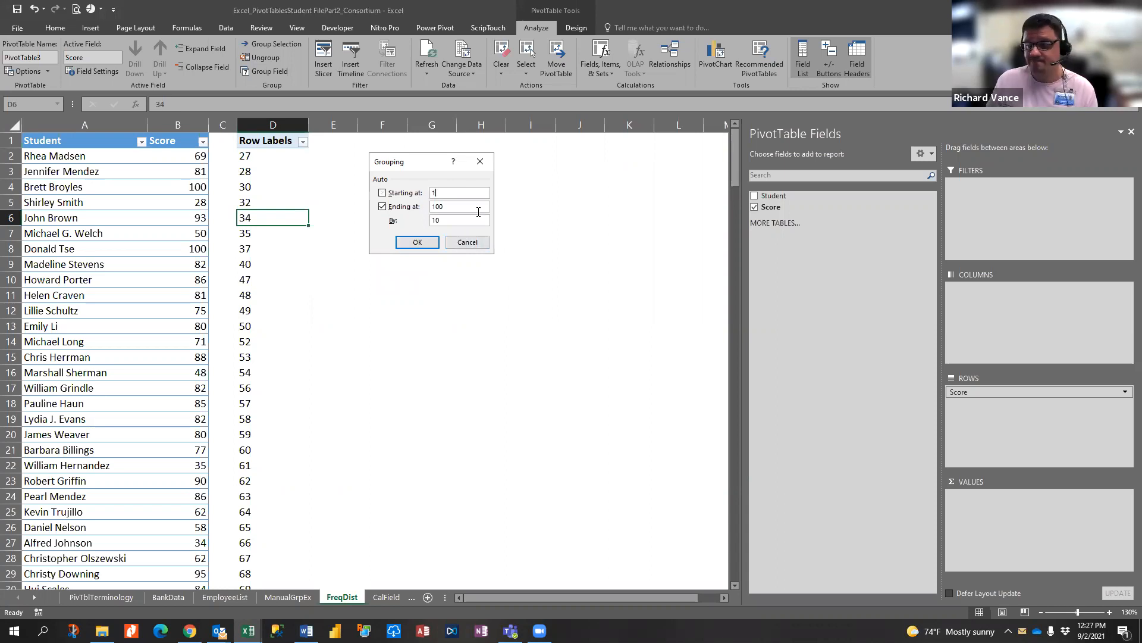
key("Tab")
key("Tab")
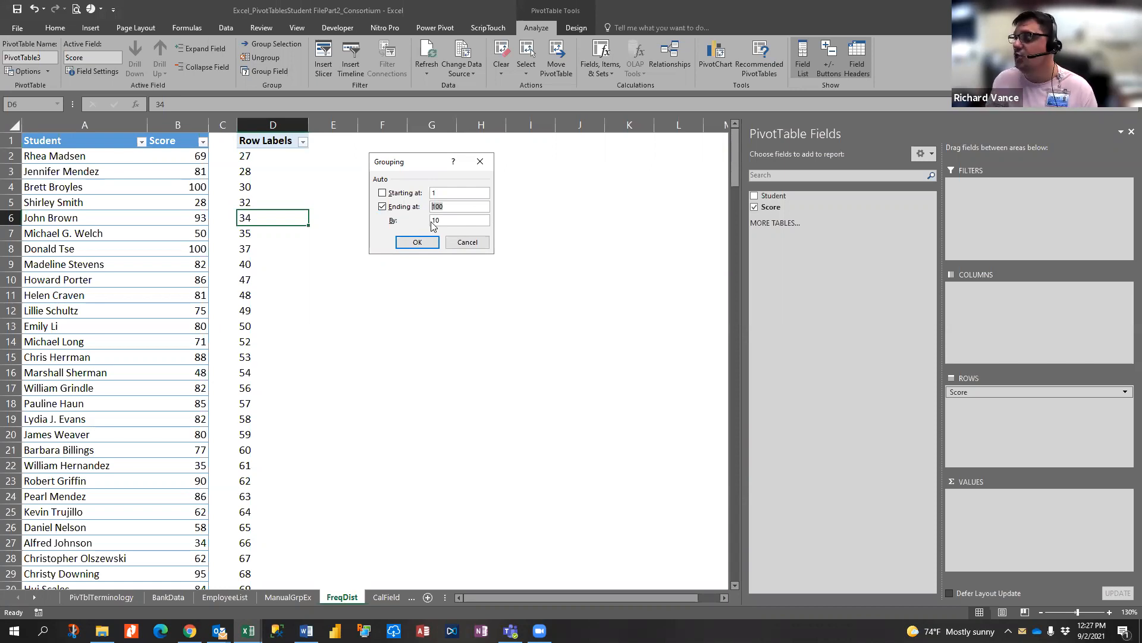
left_click(382, 192)
left_click(455, 192)
left_click_drag(431, 192, 426, 190)
type("1")
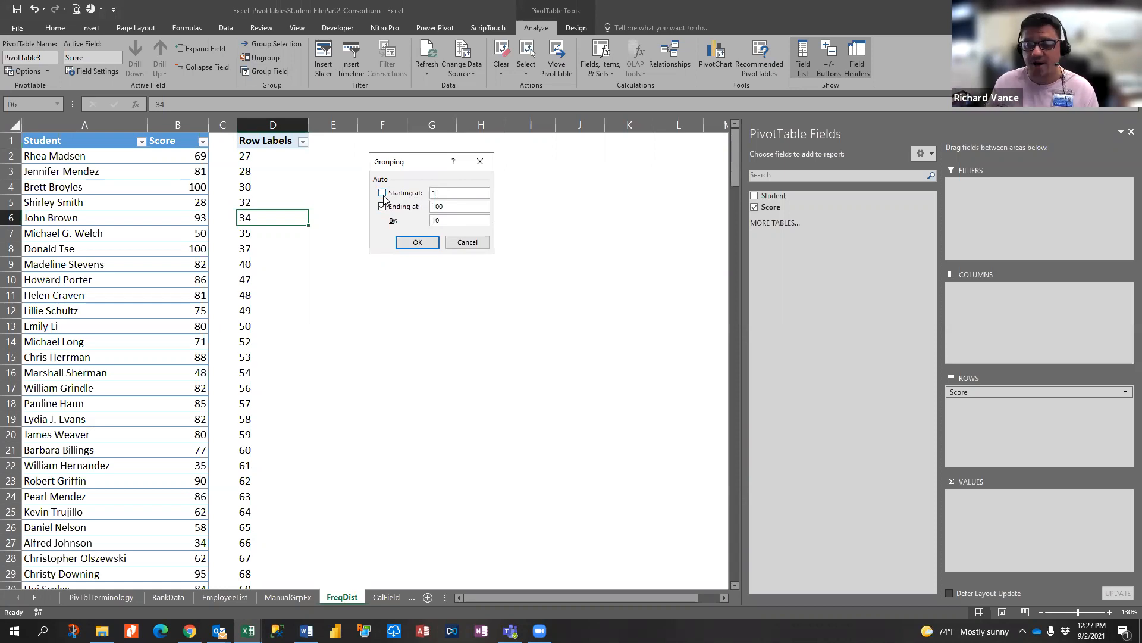
left_click(459, 201)
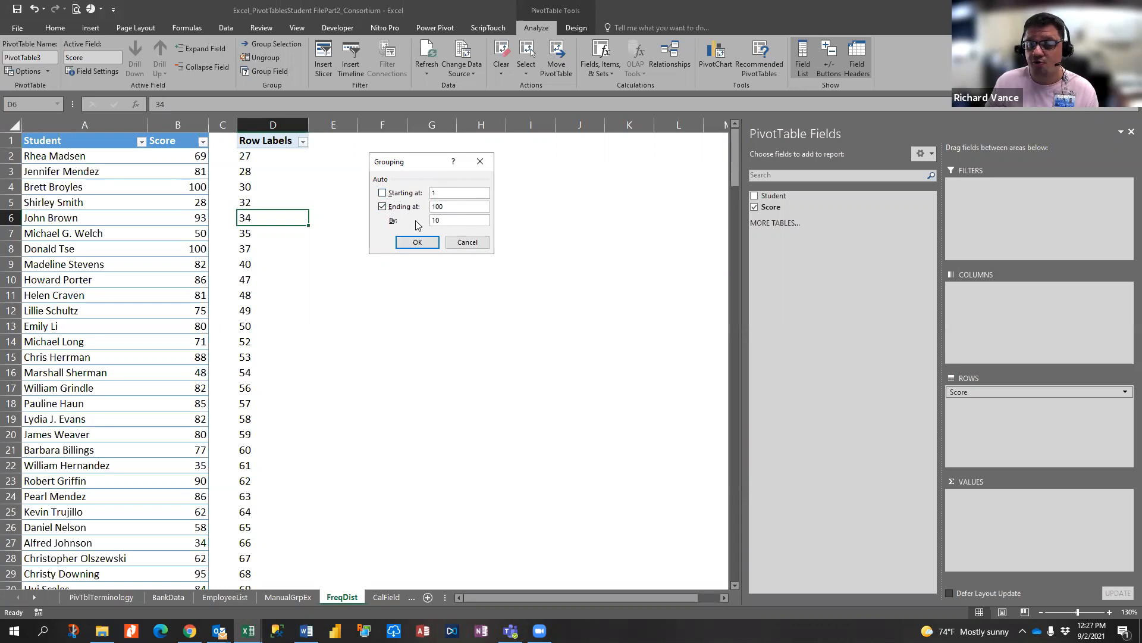
key("Tab")
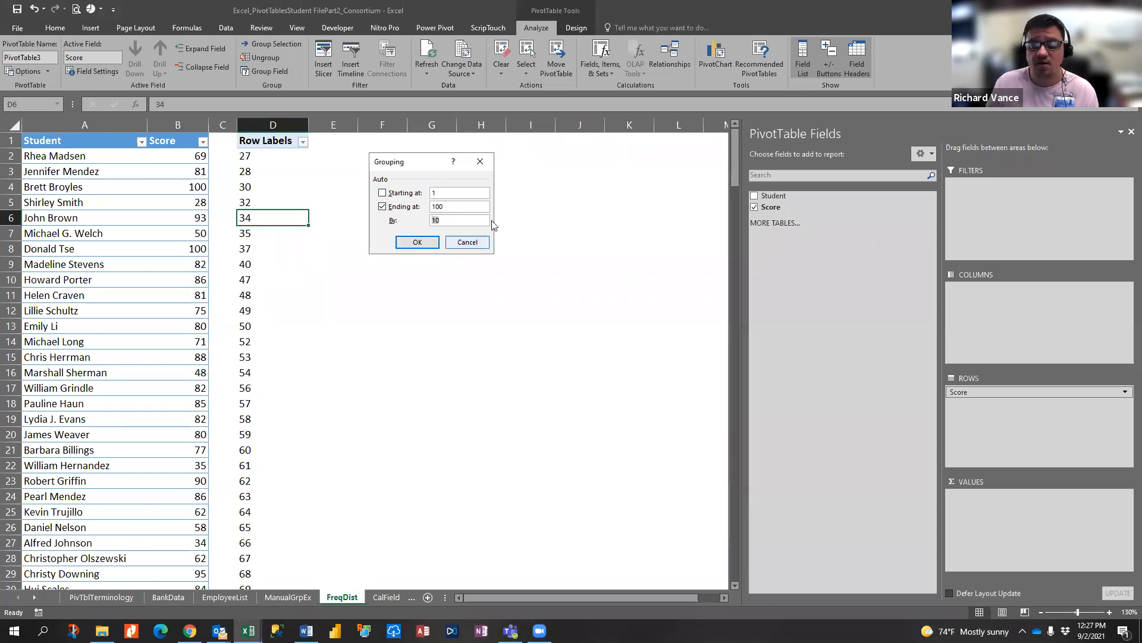
left_click(417, 244)
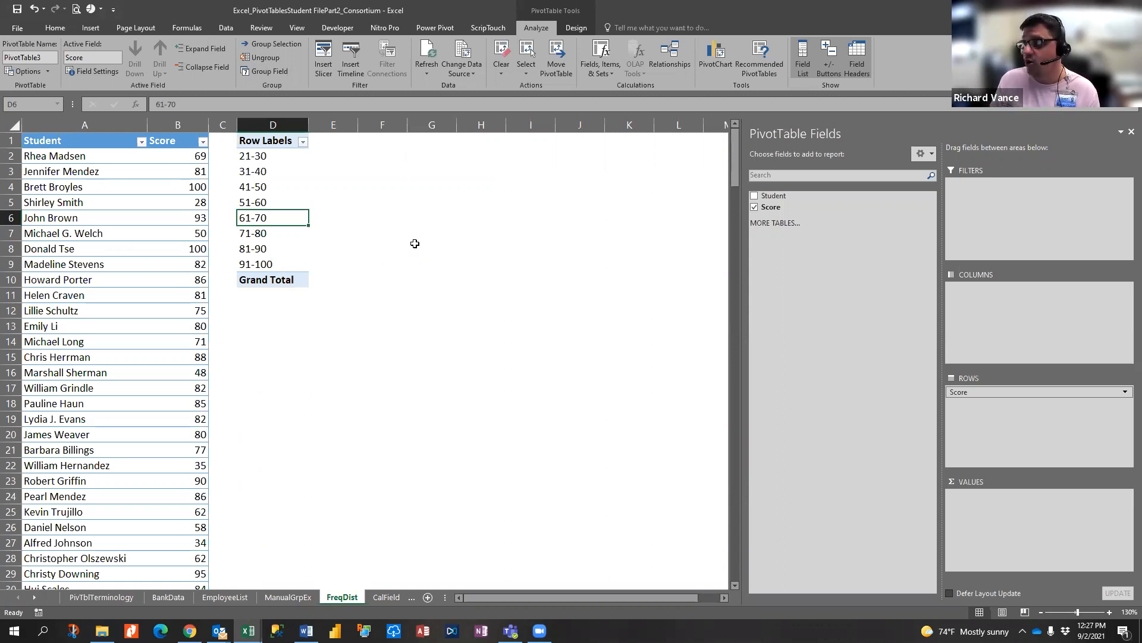
key("ctrl+z")
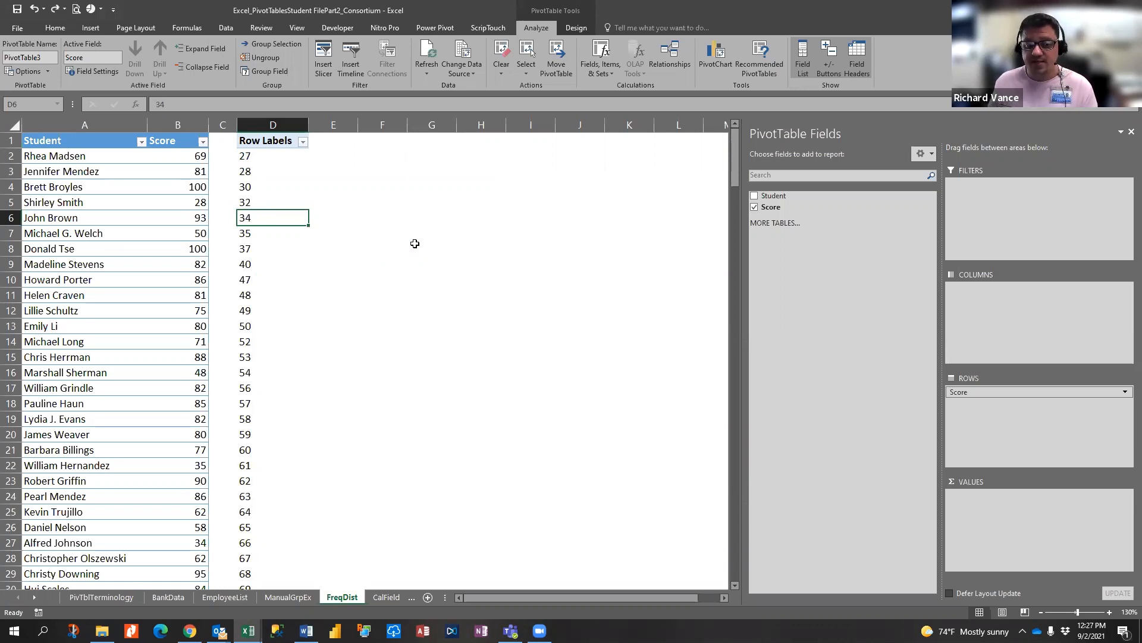
Group the PivotTable's scores from 1 to 100 in intervals of 10 and add Score to the values as a count.
right_click(247, 203)
left_click(294, 317)
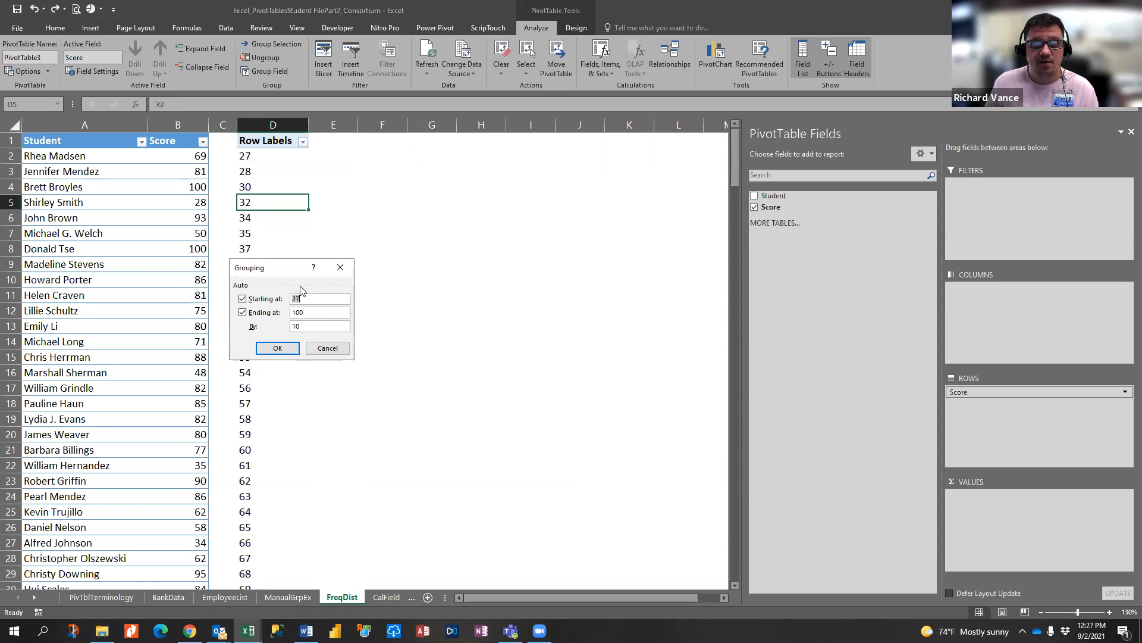
left_click_drag(325, 266, 475, 241)
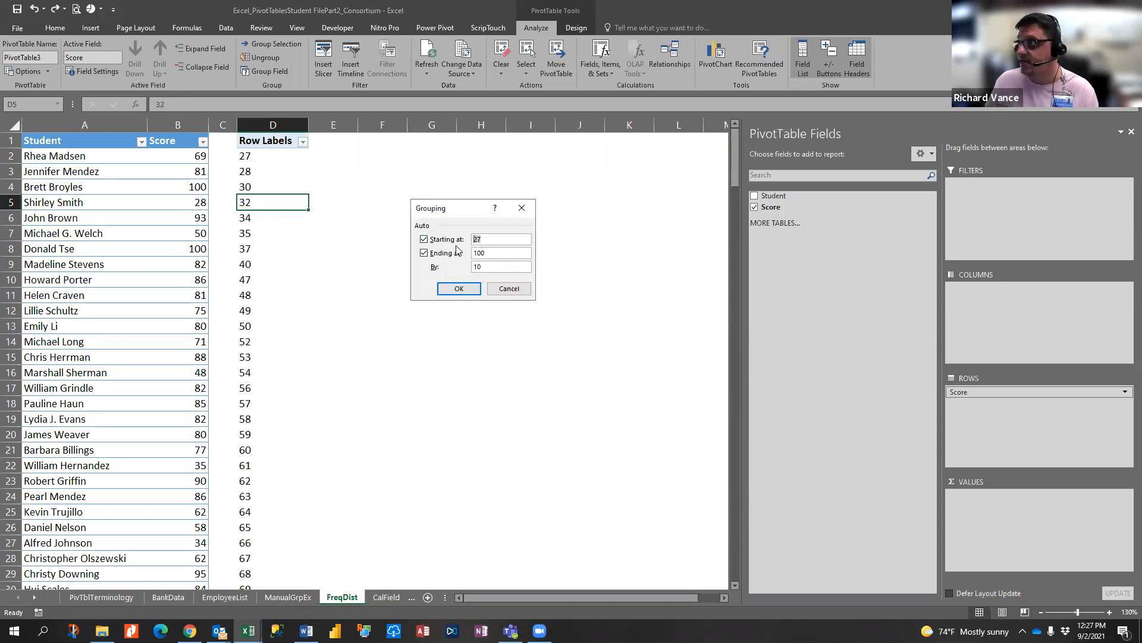
type("1")
left_click(450, 240)
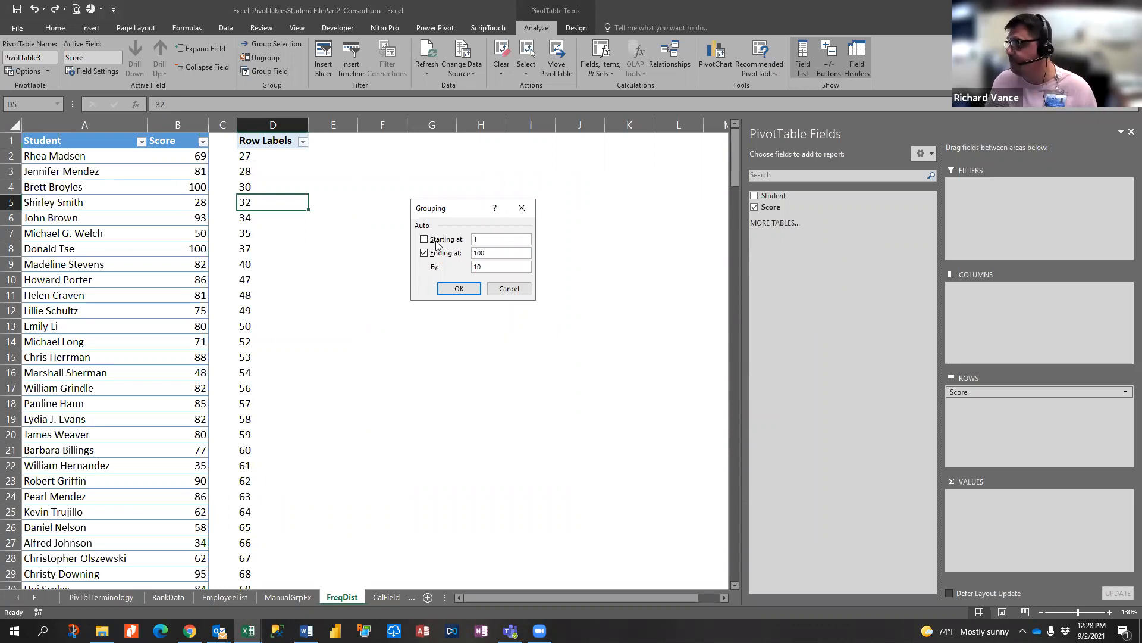
left_click(458, 289)
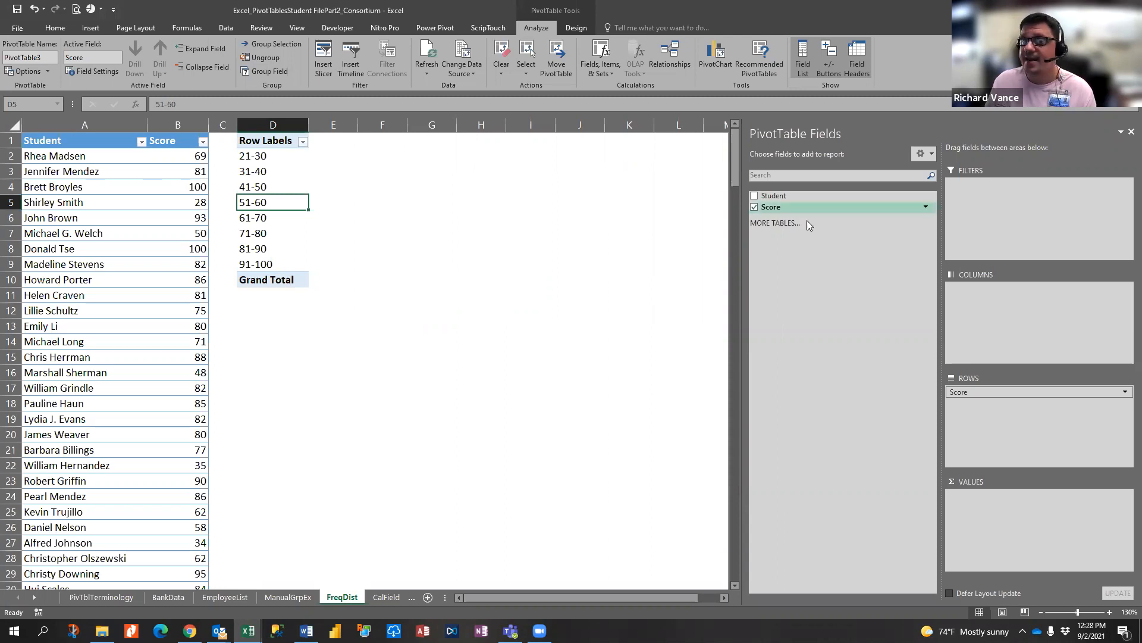
left_click_drag(774, 207, 986, 512)
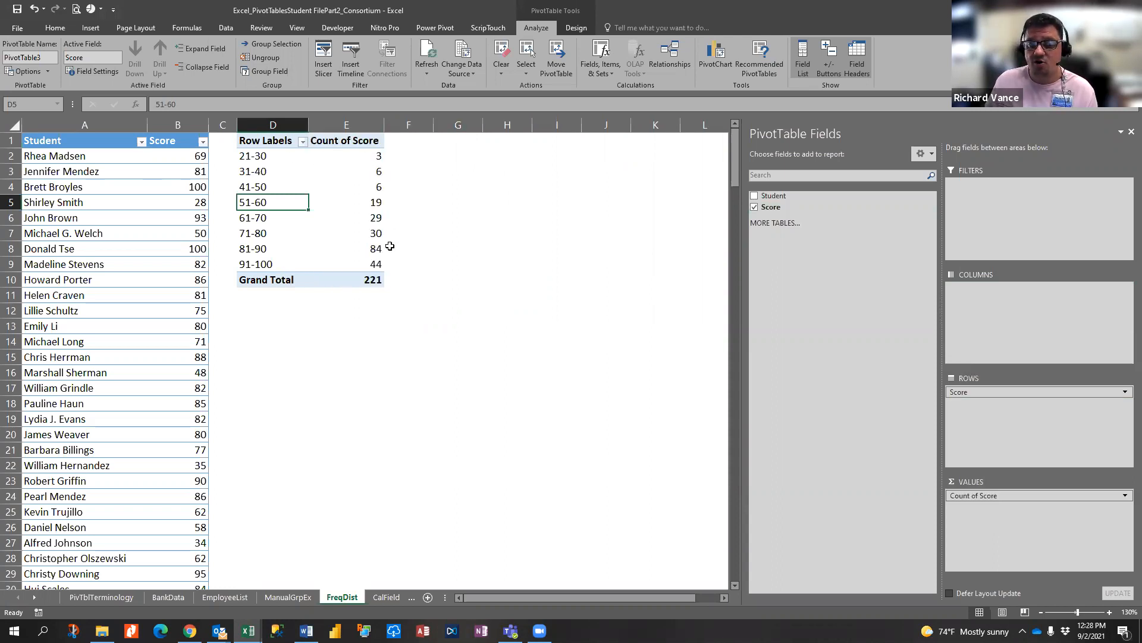
Hide the PivotTable field list and enlarge the FreqDist worksheet view to 190%.
mouse_move(362, 260)
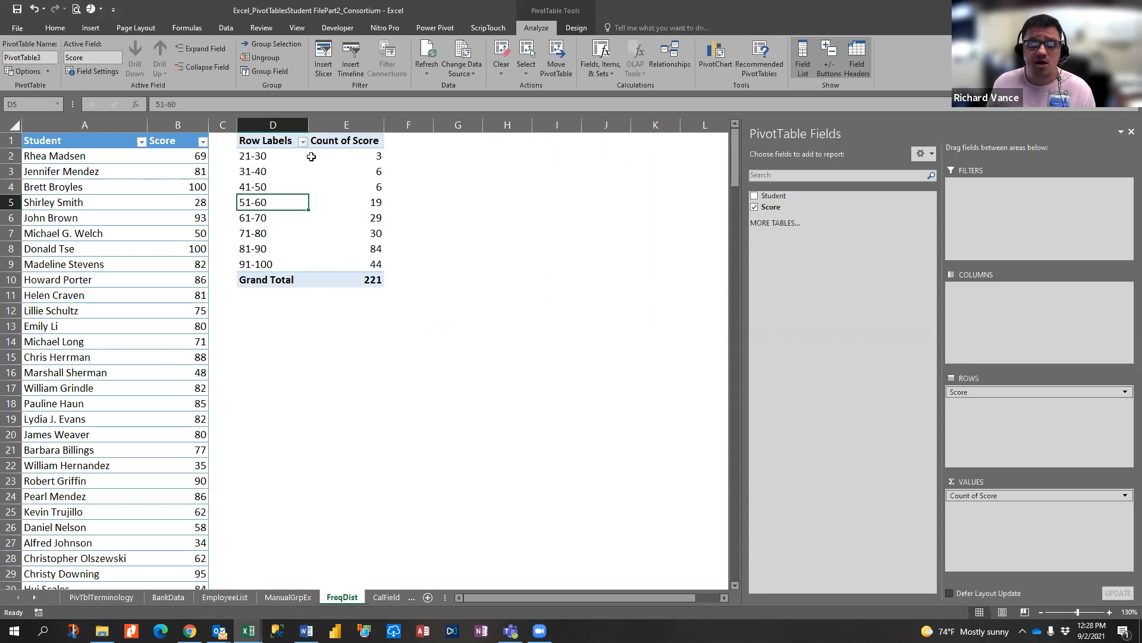
mouse_move(375, 157)
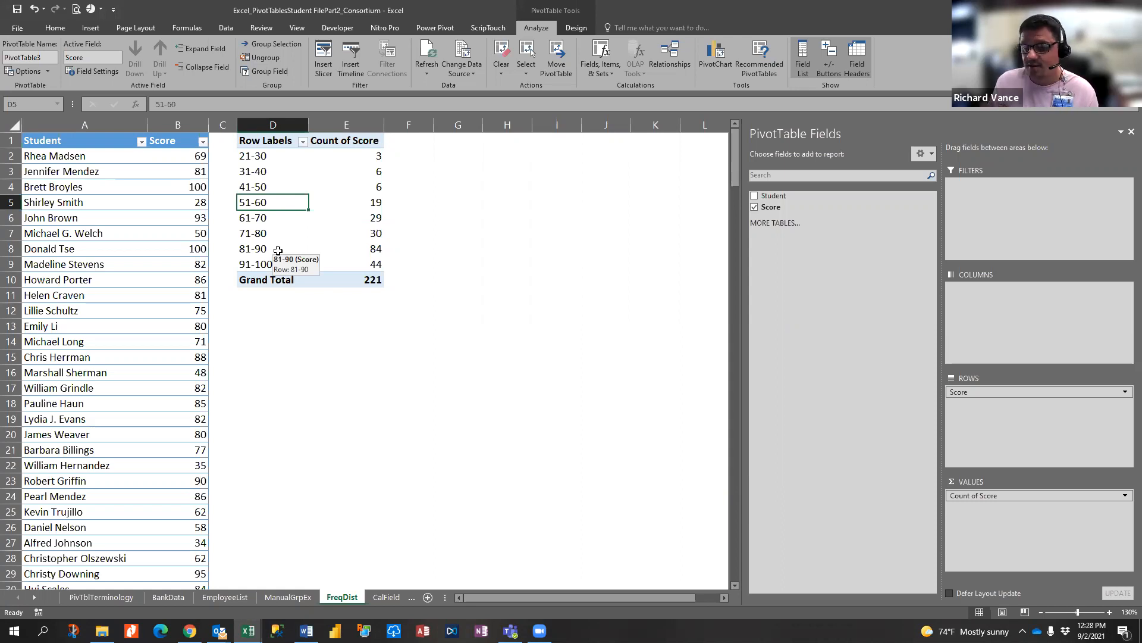
left_click(803, 60)
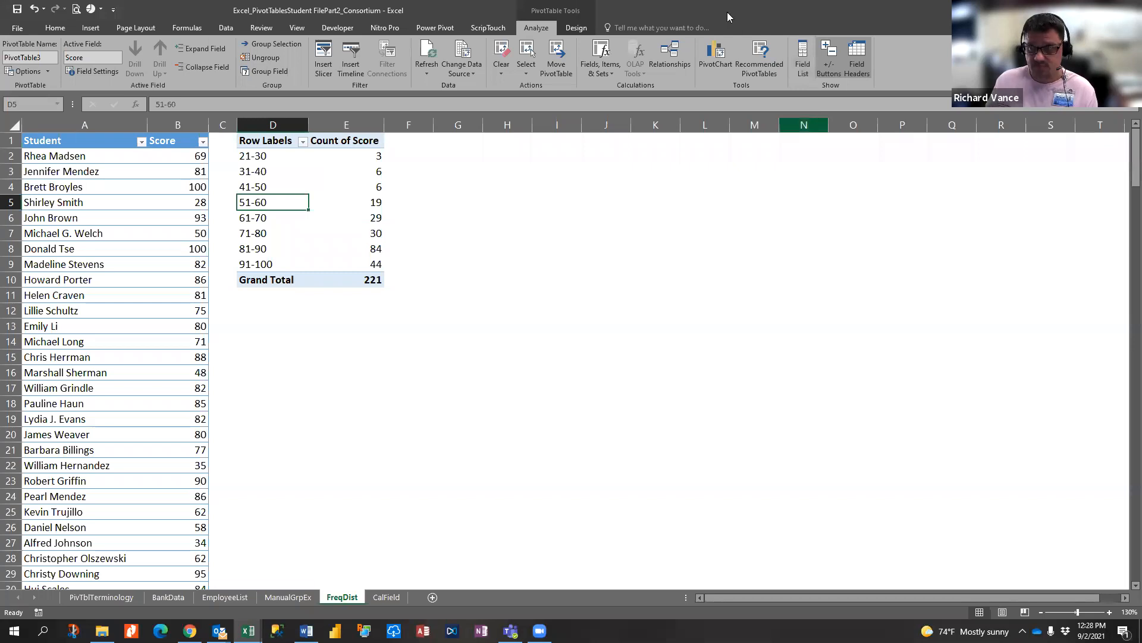
left_click(346, 233)
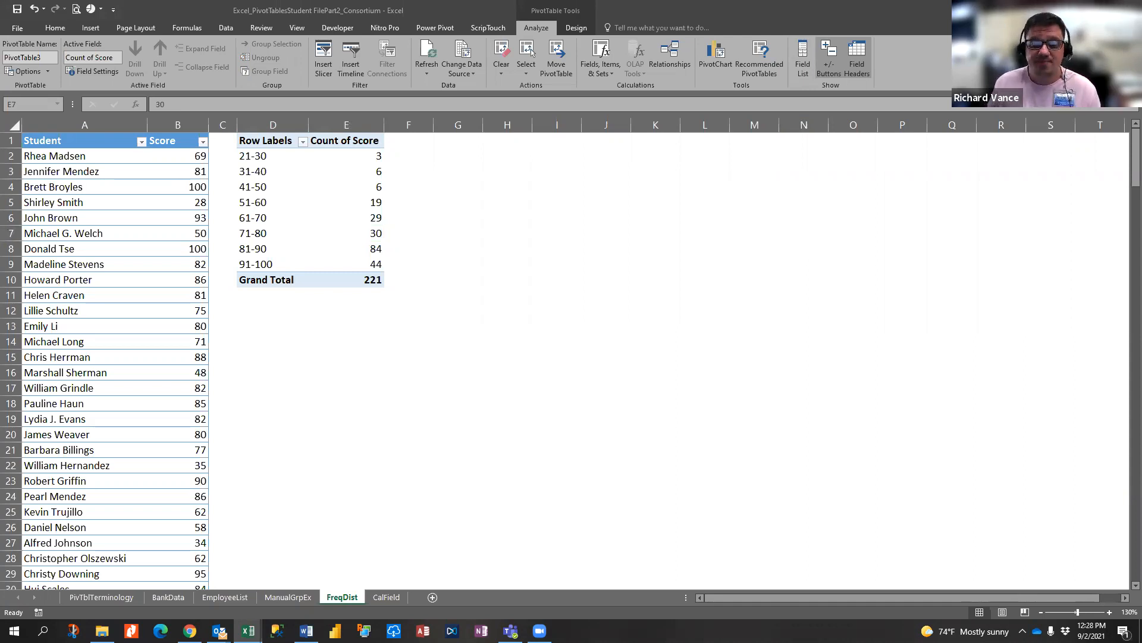
left_click(380, 240)
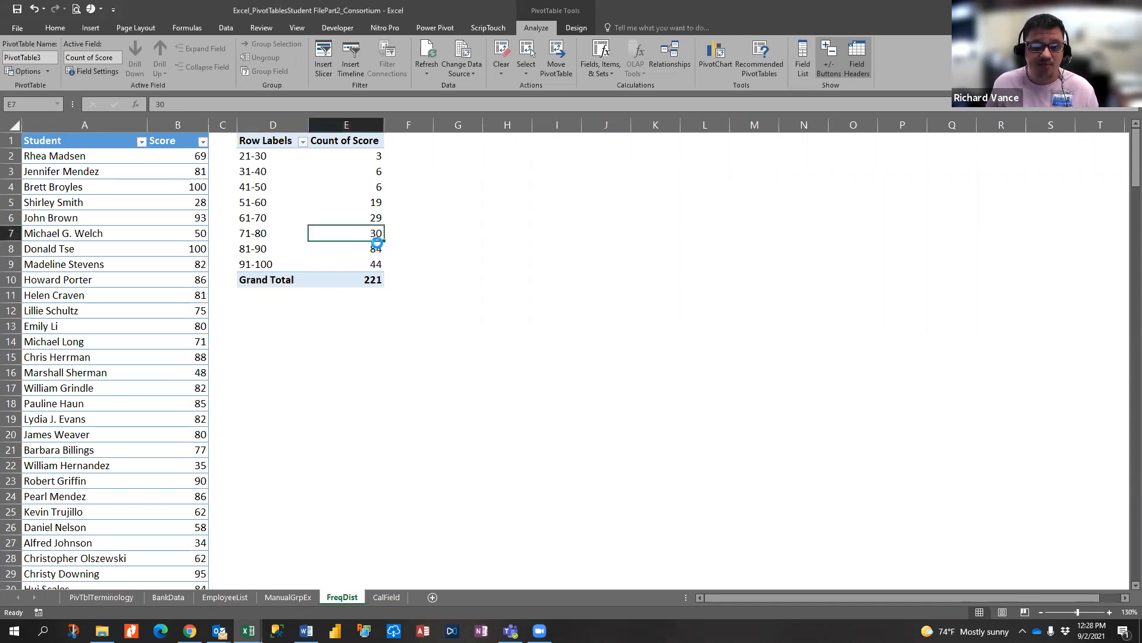
scroll(440, 253, "up", 1)
scroll(442, 254, "up", 3)
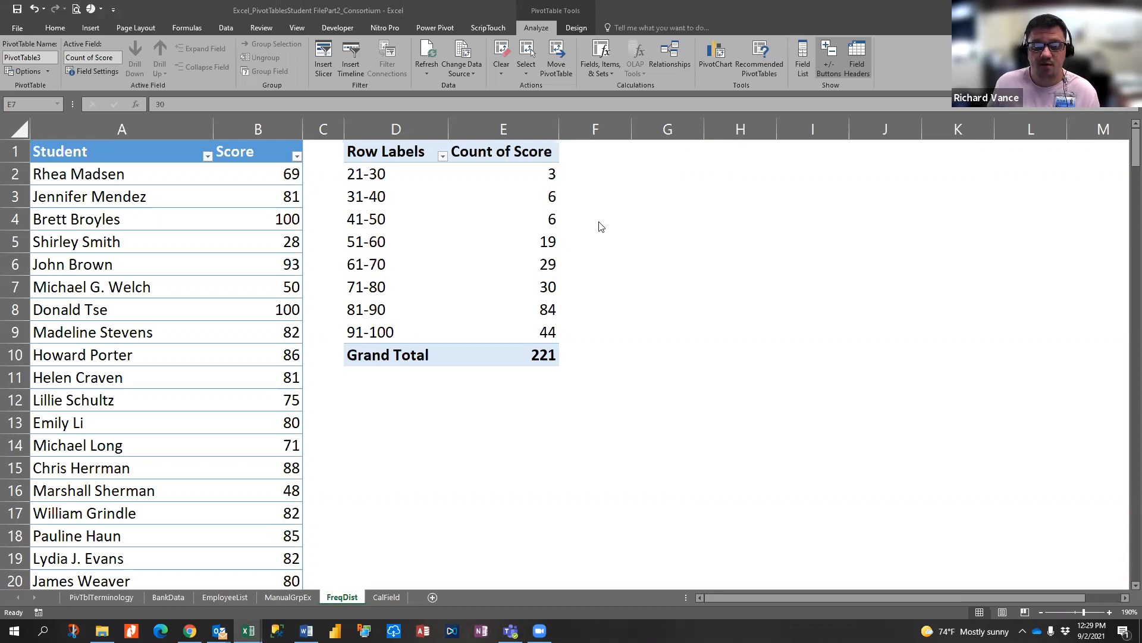
left_click(492, 209)
left_click(492, 212)
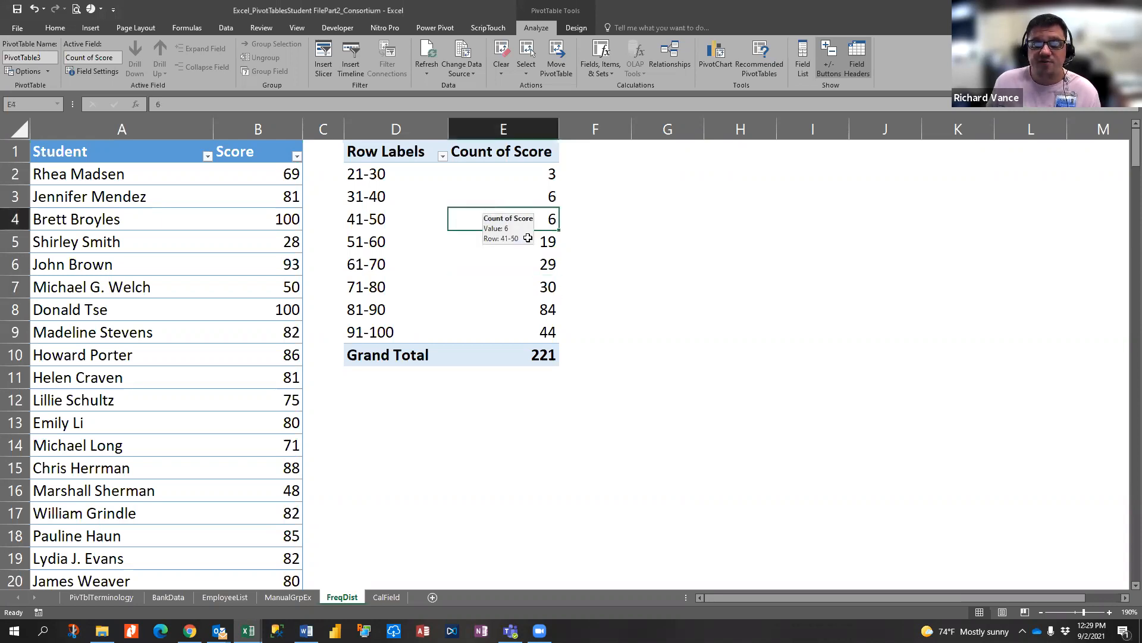
left_click(531, 284)
left_click(513, 192)
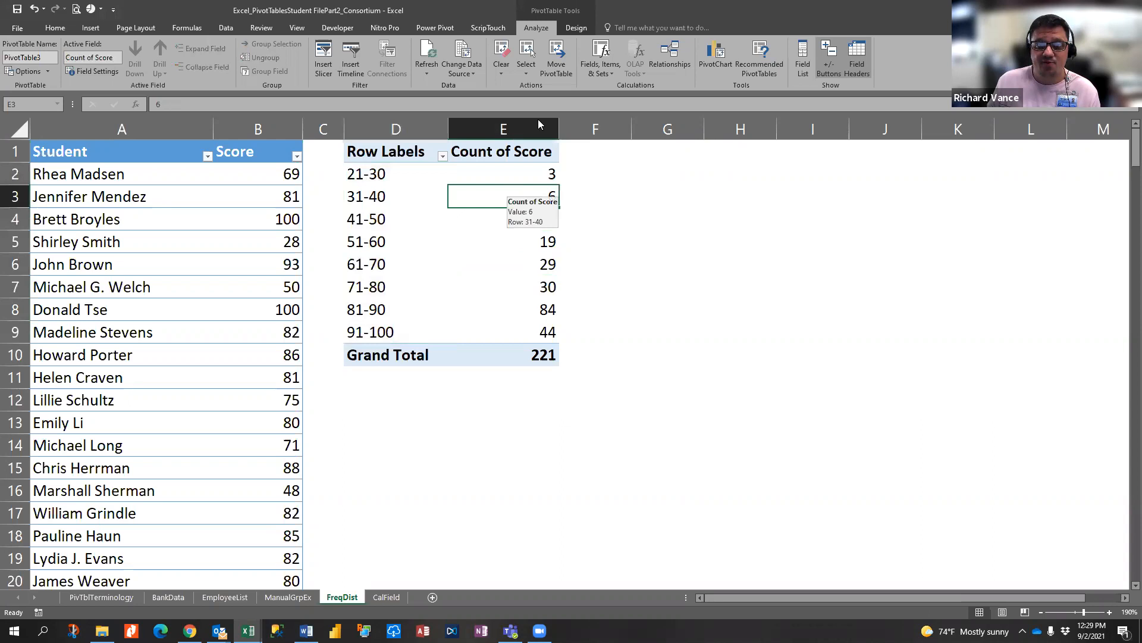
left_click(728, 67)
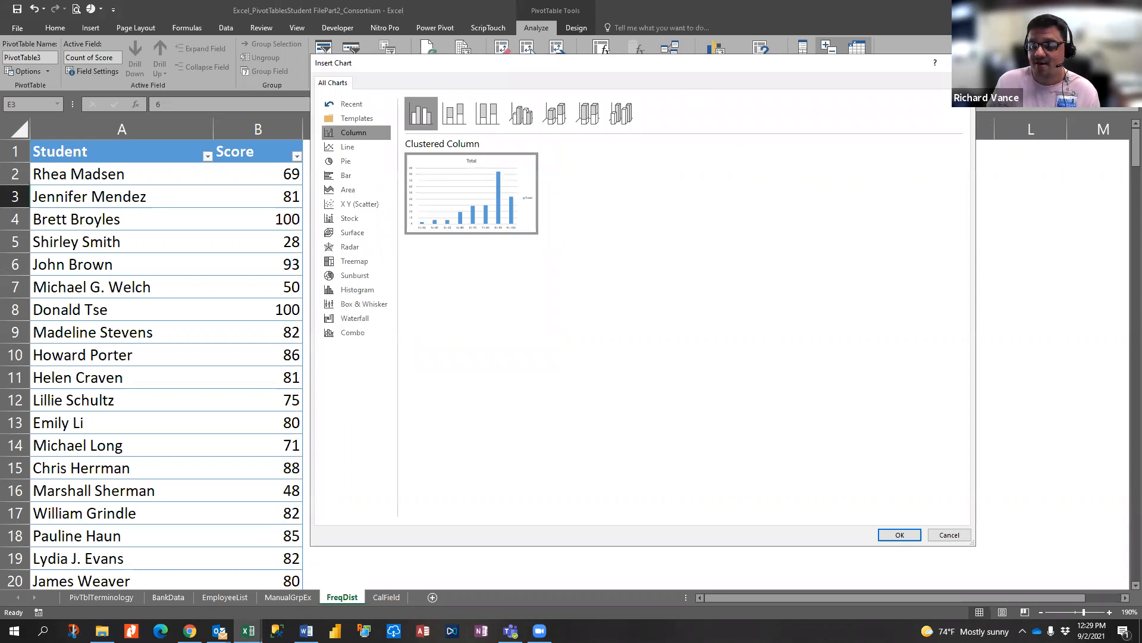
key("Escape")
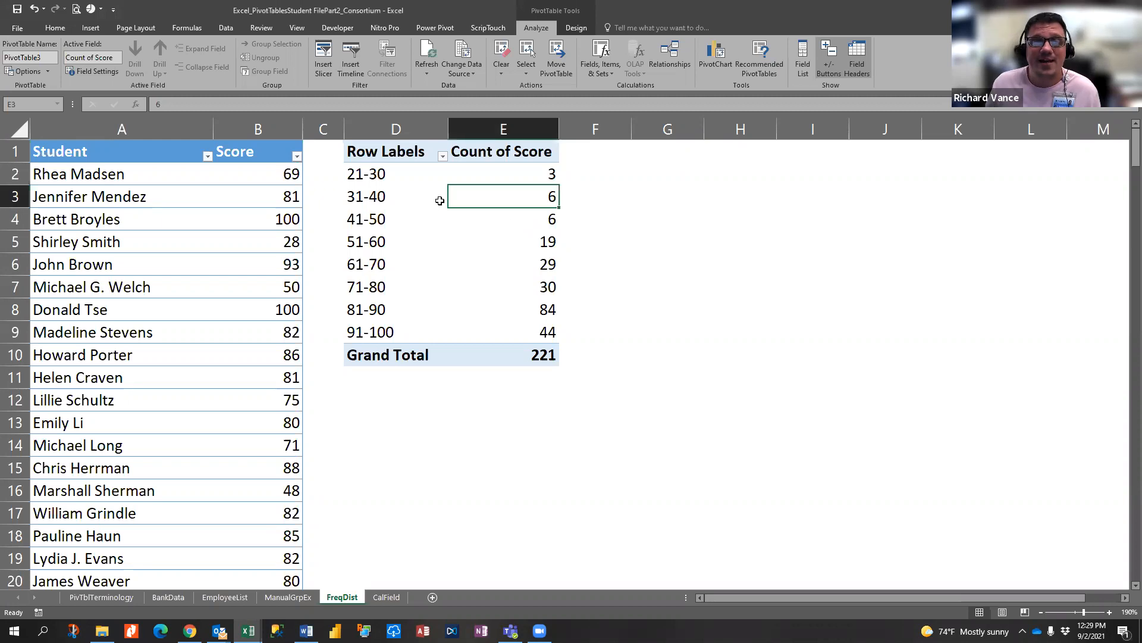
Insert a clustered column PivotChart of the score counts, shrink it to about 2.42" by 4.07" and place it beside the PivotTable.
left_click(417, 189)
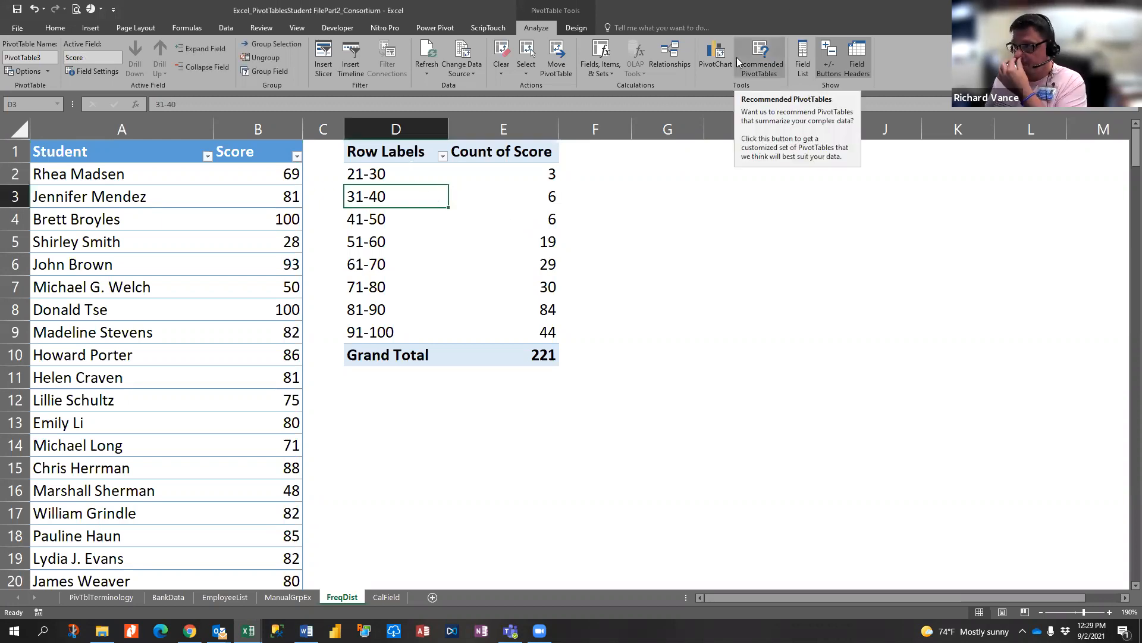
left_click(702, 58)
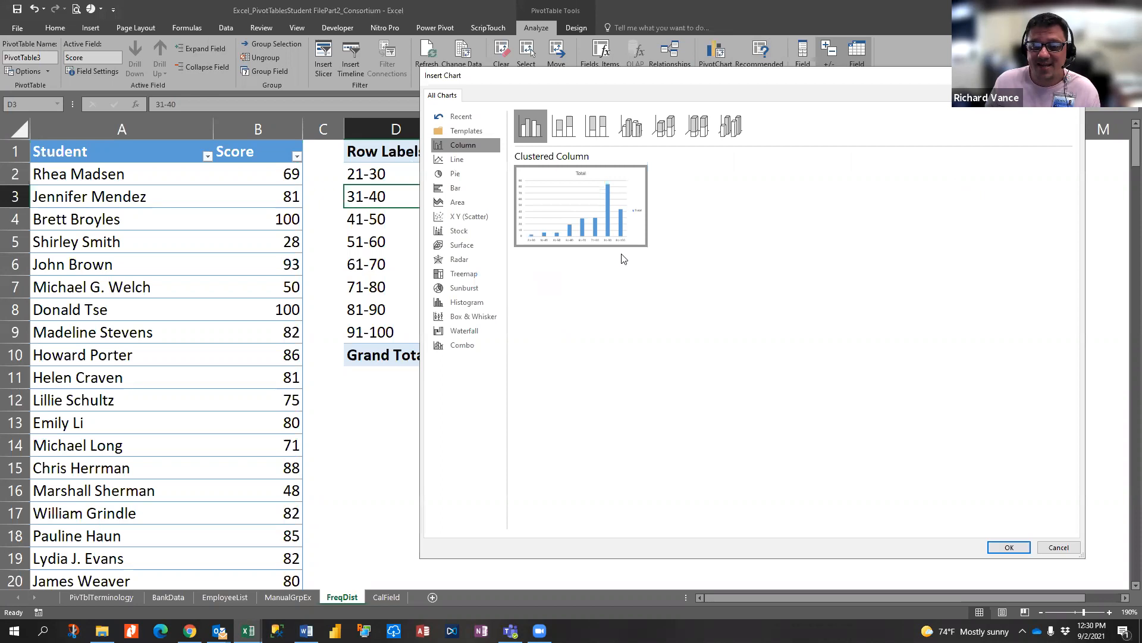
mouse_move(604, 235)
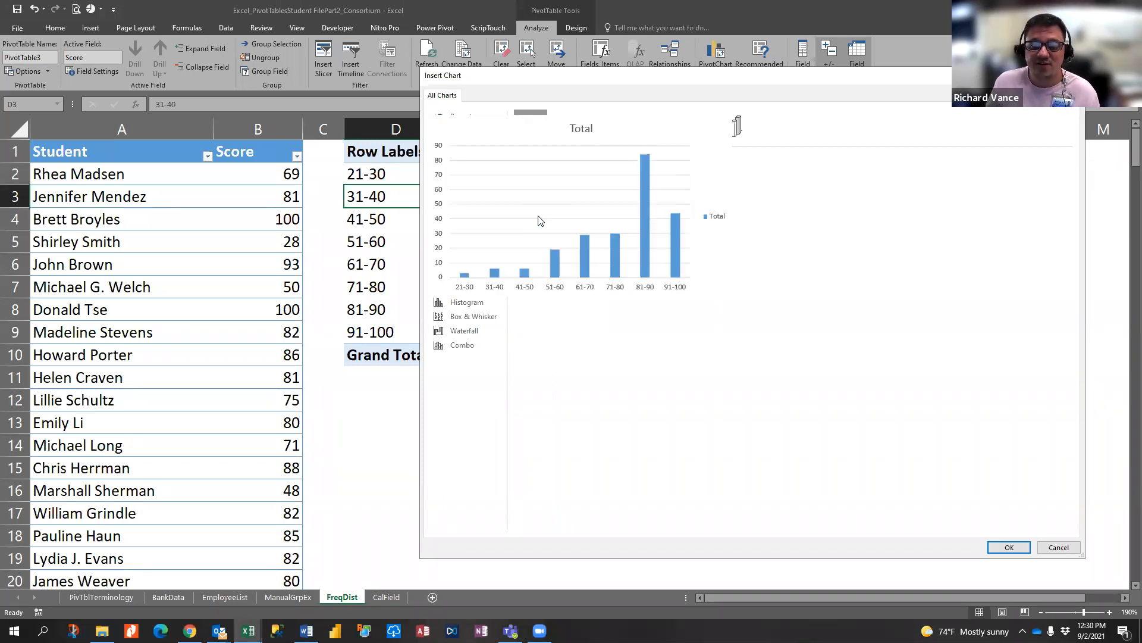
left_click(1012, 547)
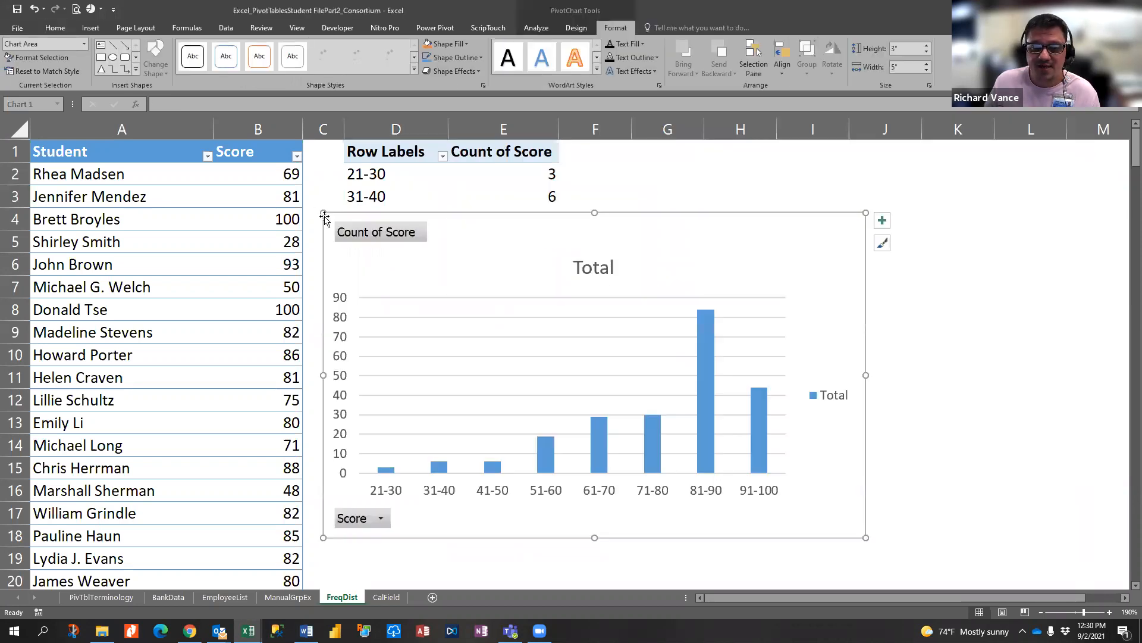
left_click_drag(322, 209, 424, 275)
left_click_drag(695, 265, 824, 168)
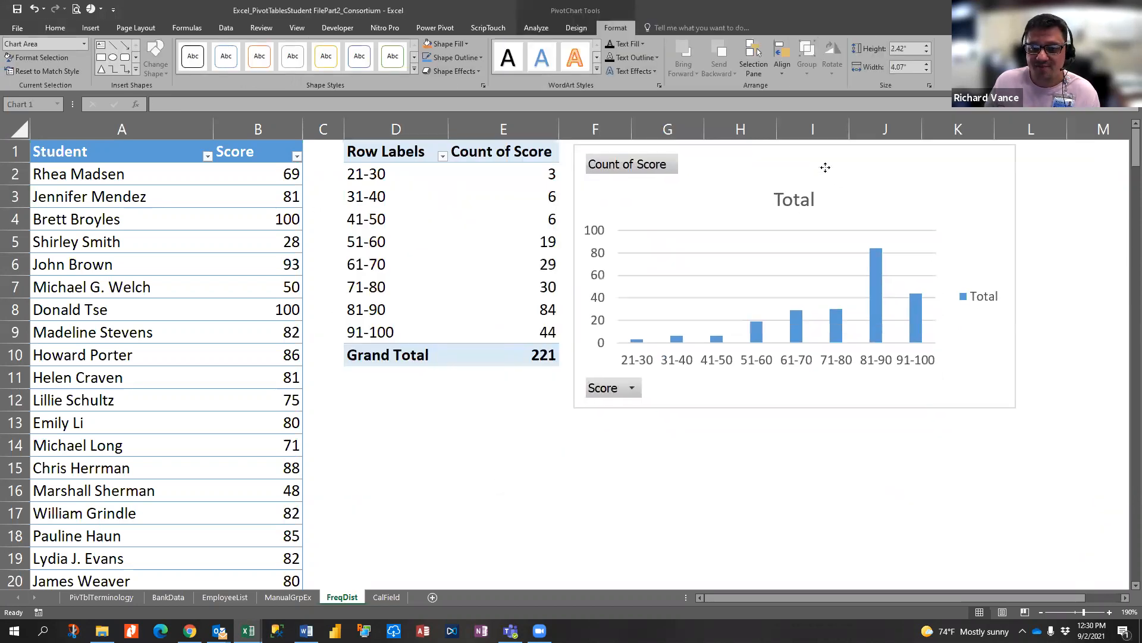
Look through the PivotChart's Score filter options and its available chart elements without applying any.
left_click(630, 389)
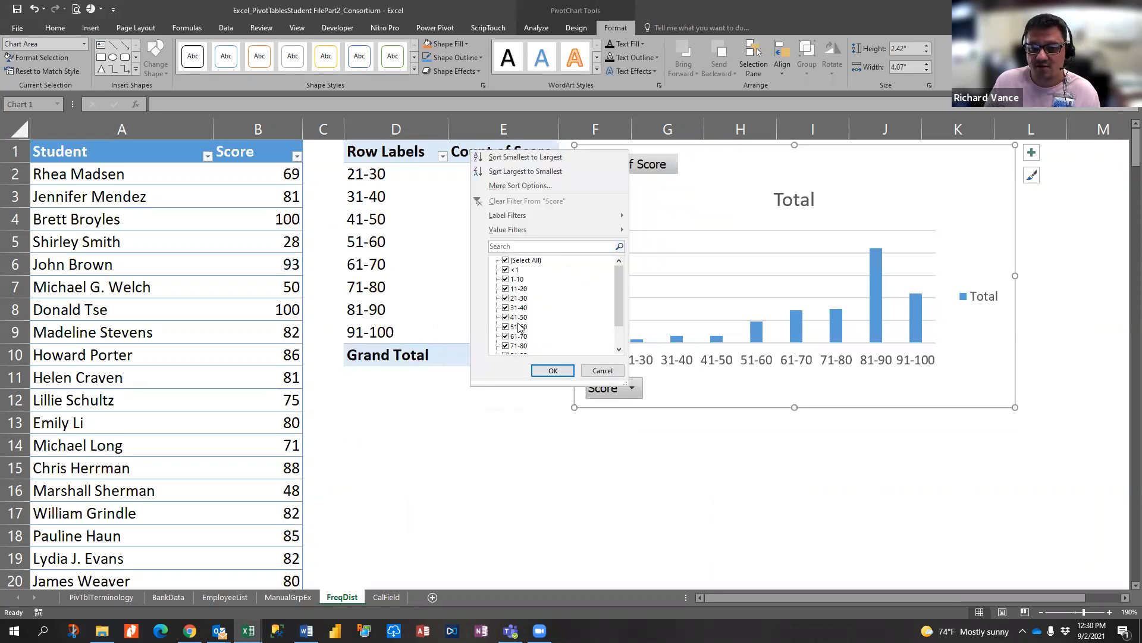
left_click(607, 372)
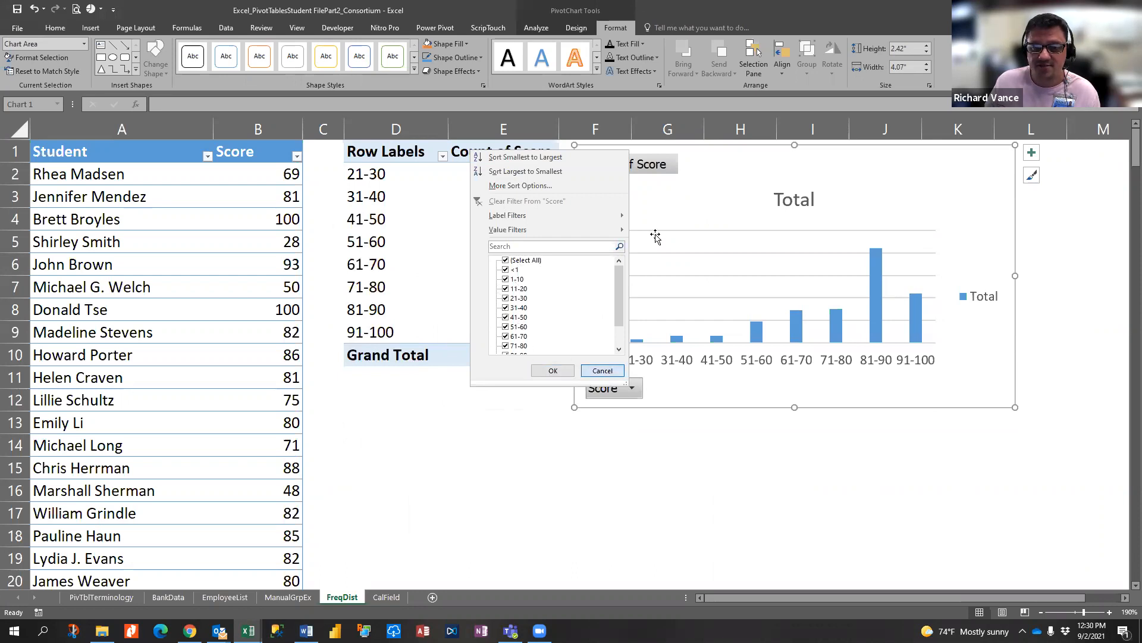
left_click(645, 168)
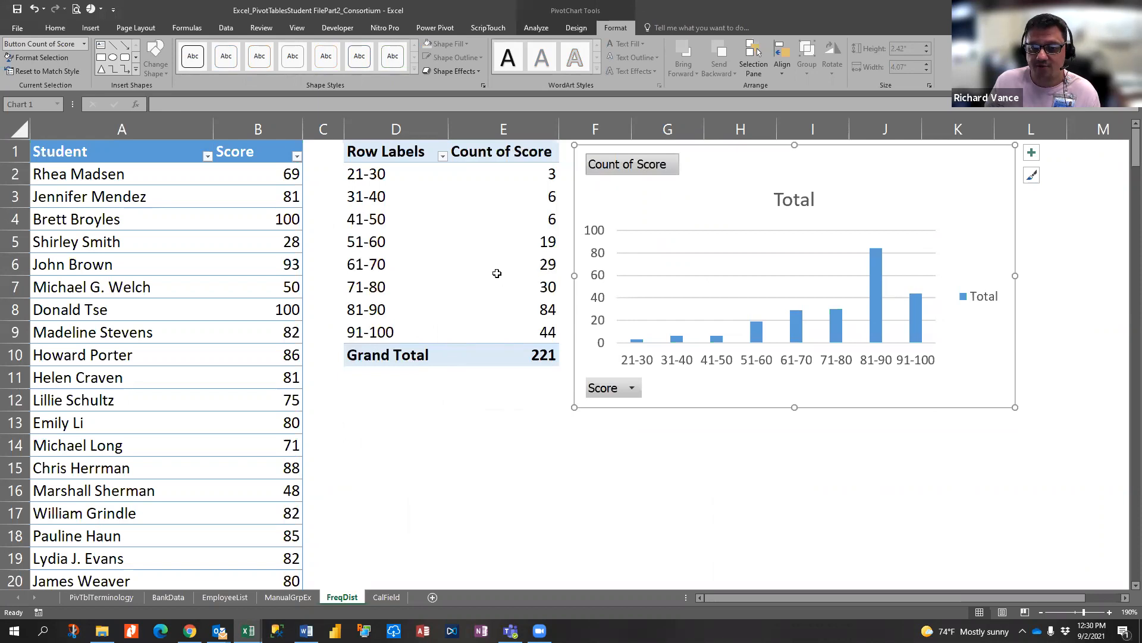
left_click(966, 301)
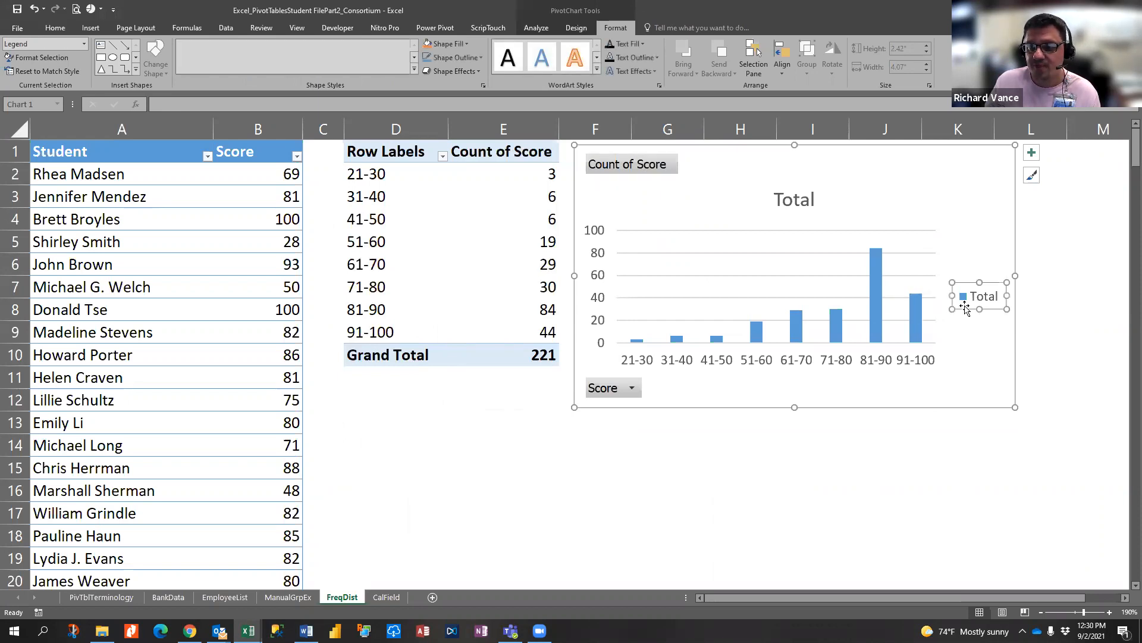
left_click(1033, 155)
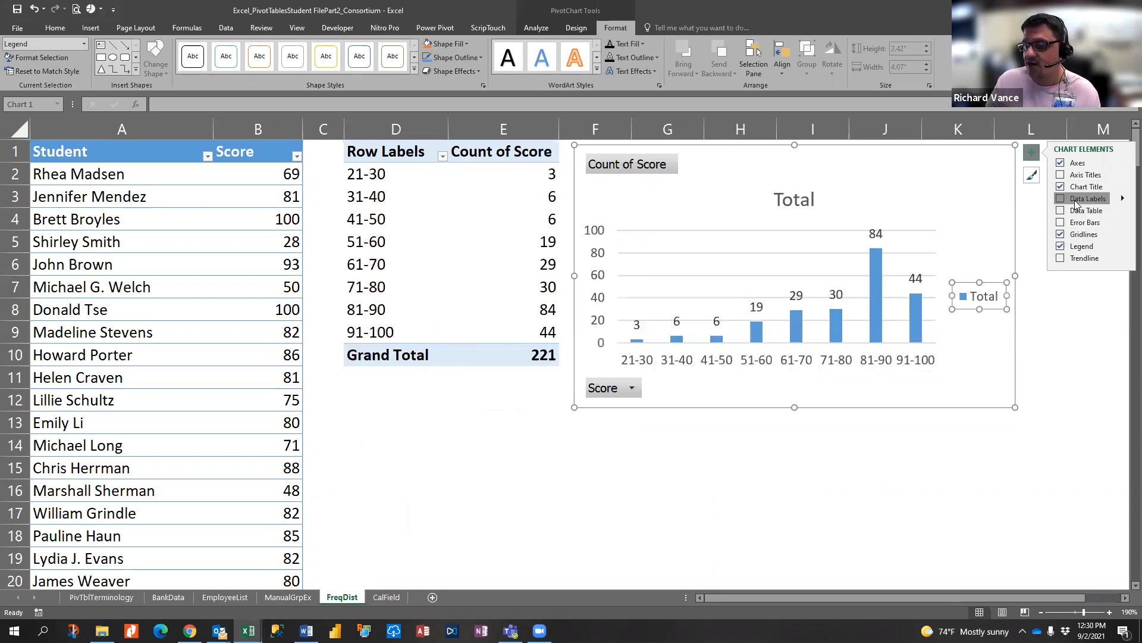
left_click(1033, 155)
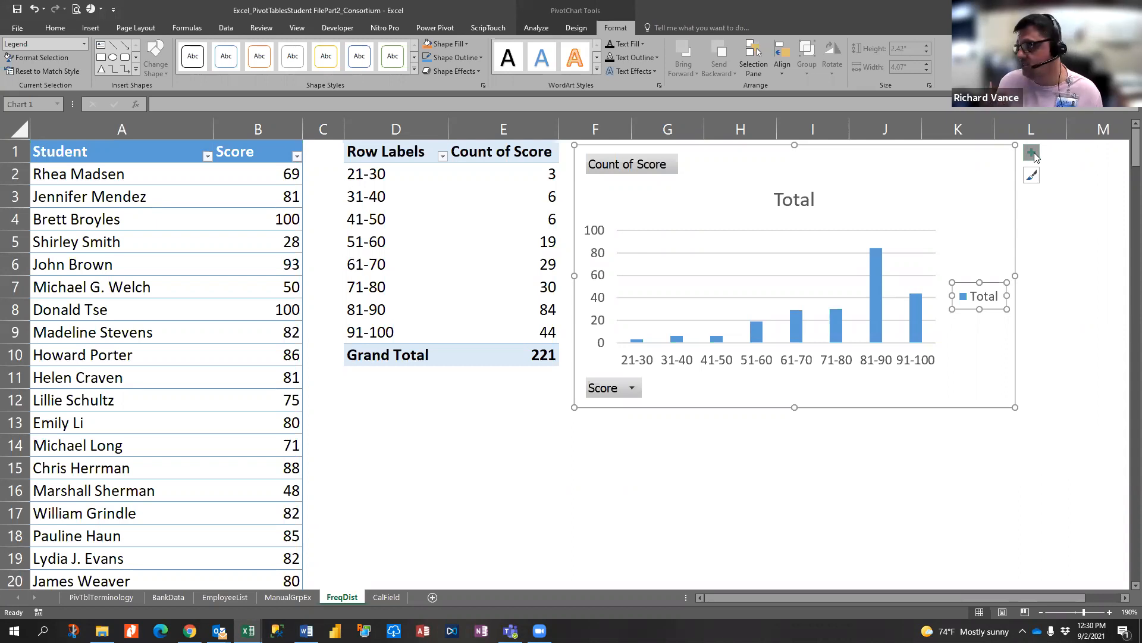
Delete the PivotChart's title and legend, and move the chart down to around row 18, clear of the PivotTable.
left_click(794, 200)
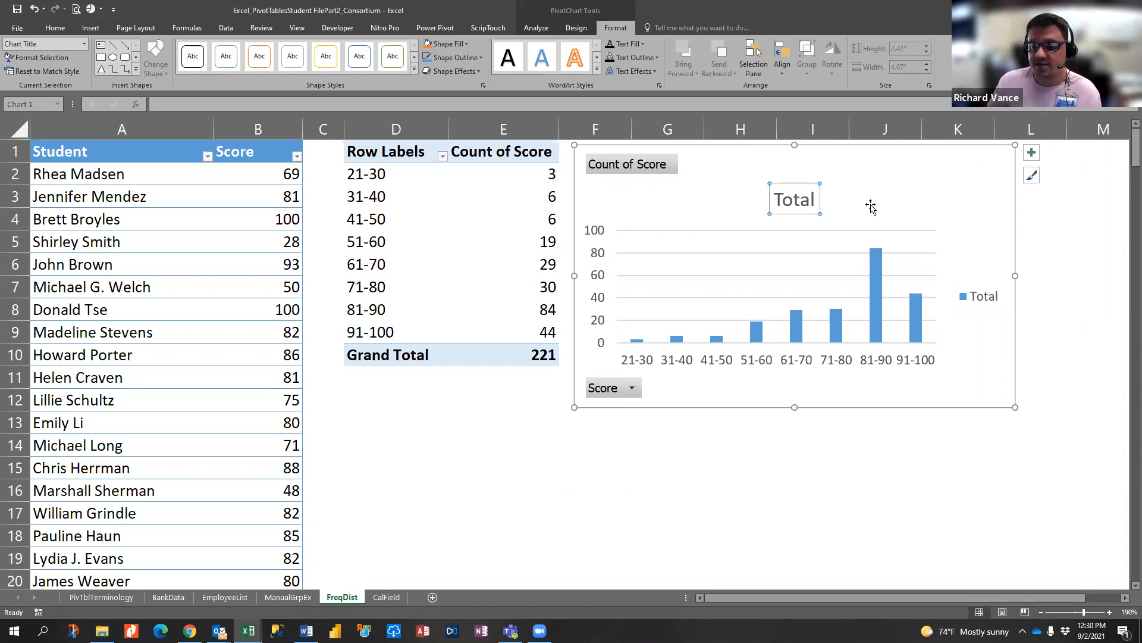
key("Delete")
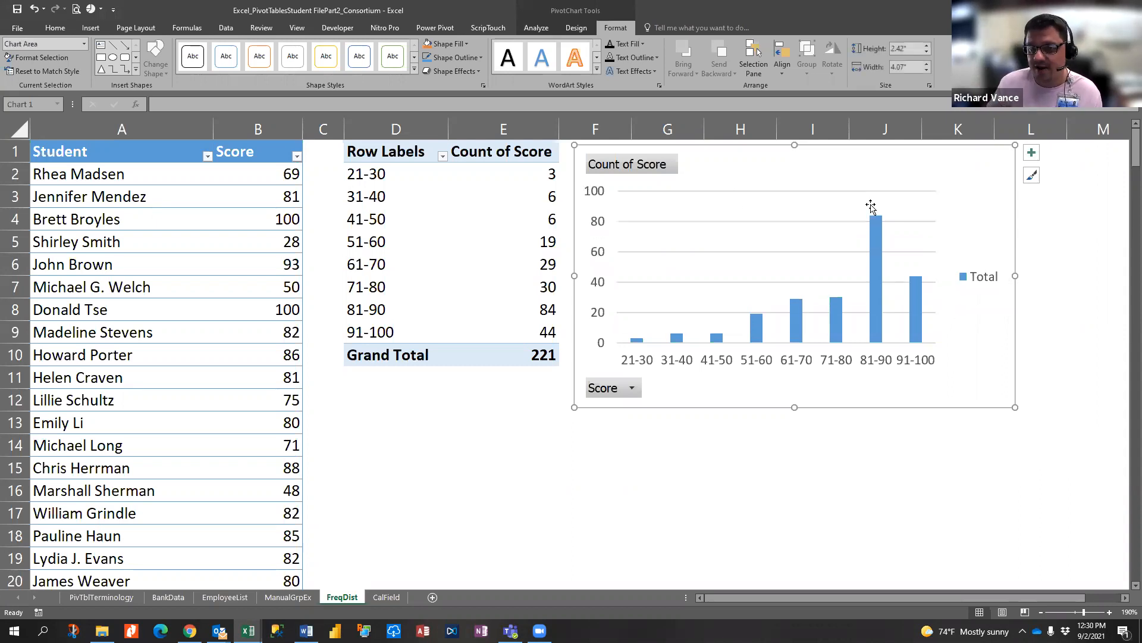
left_click(976, 277)
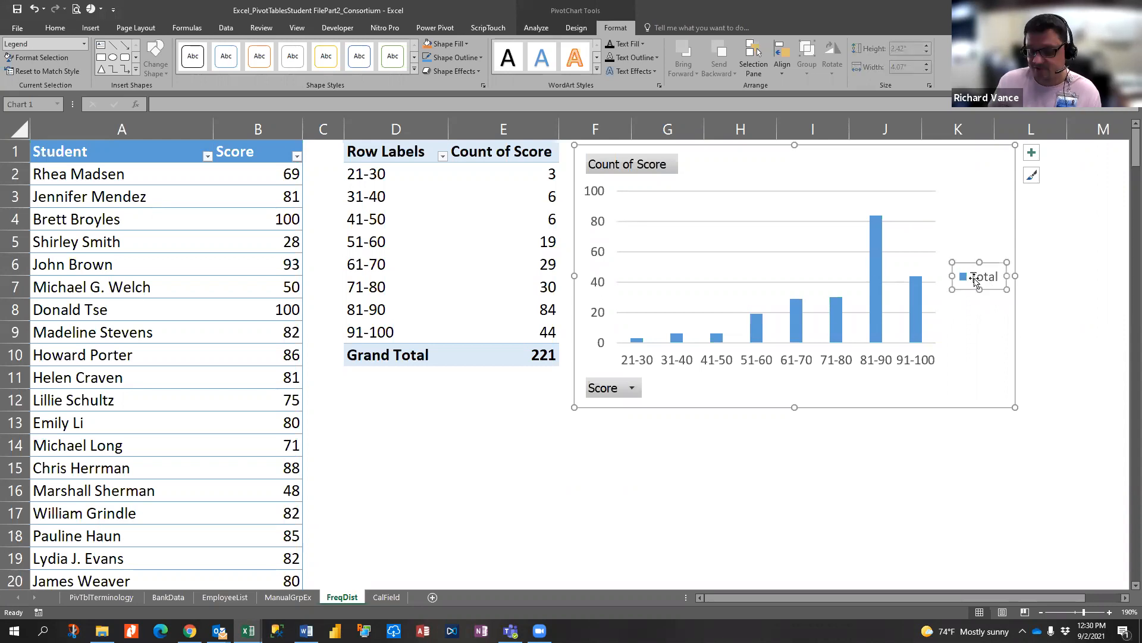
key("Delete")
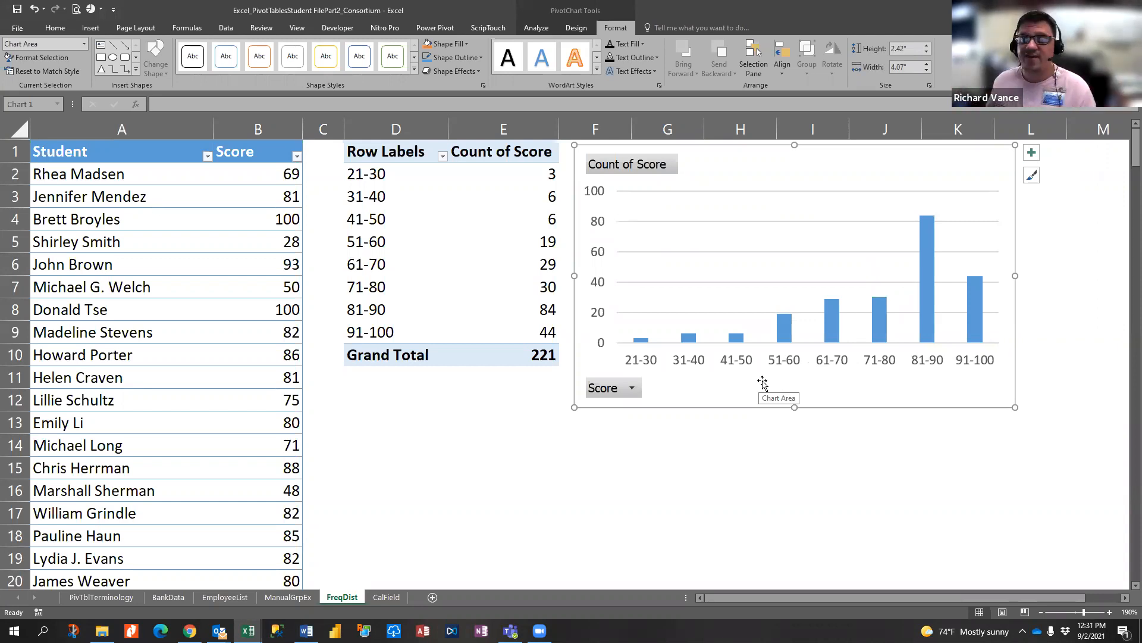
left_click_drag(908, 236, 918, 546)
Show the PivotTable field list and add the Score field to the values a second time.
left_click(491, 225)
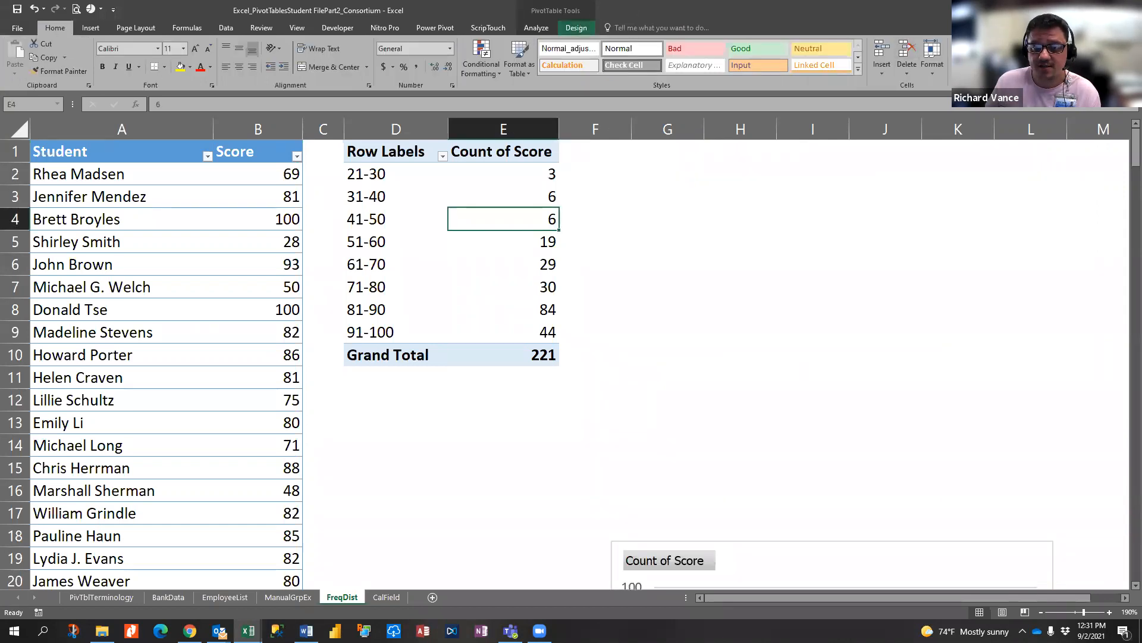
left_click(536, 27)
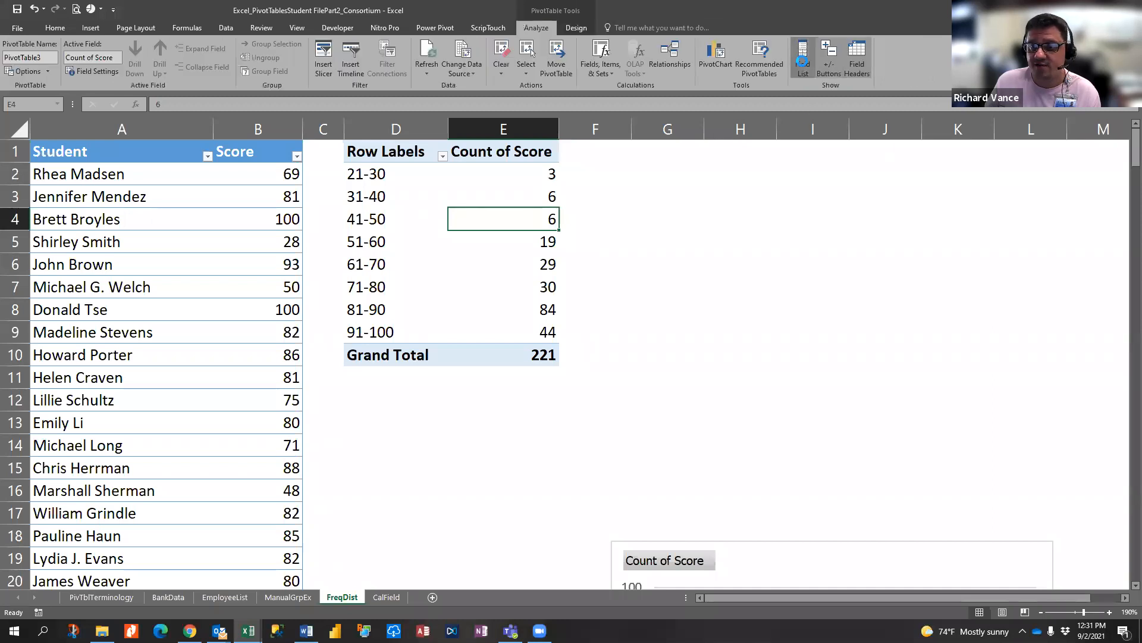
left_click(801, 62)
left_click_drag(772, 208, 1038, 510)
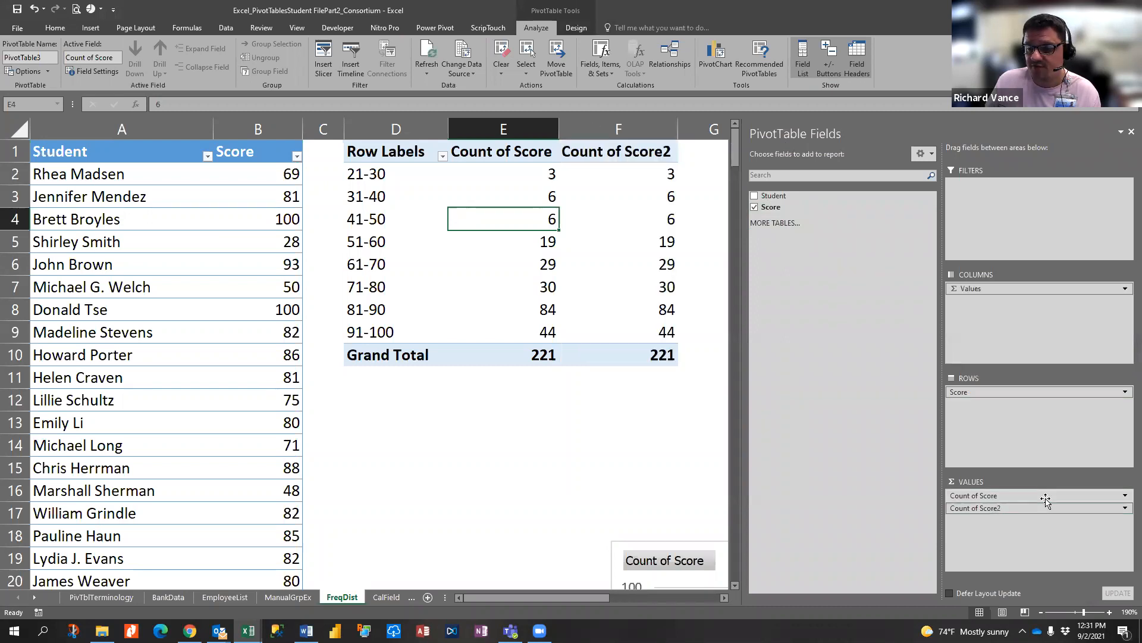
Show the values of the second score count, Count of Score2, as % of Column Total.
left_click(1125, 508)
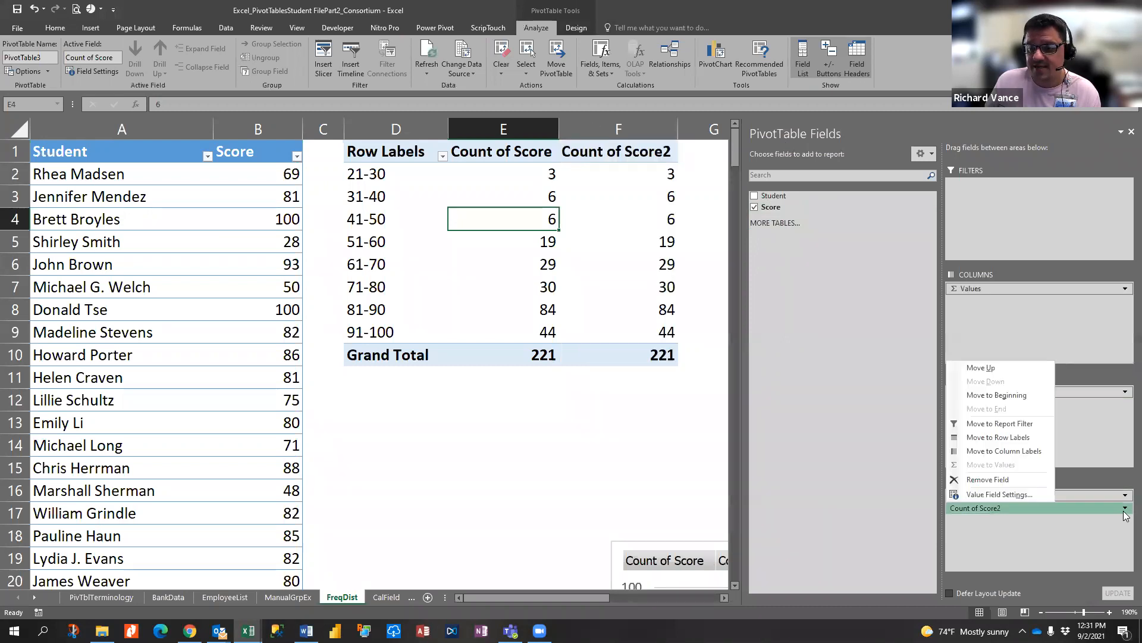
left_click(1027, 495)
left_click(608, 126)
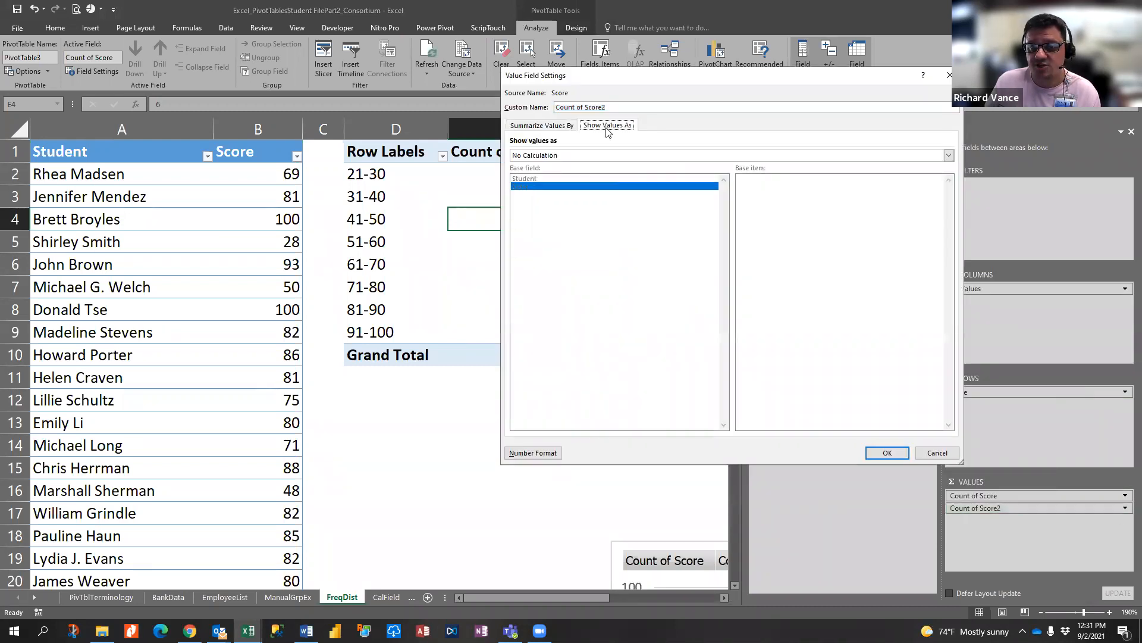
left_click(534, 156)
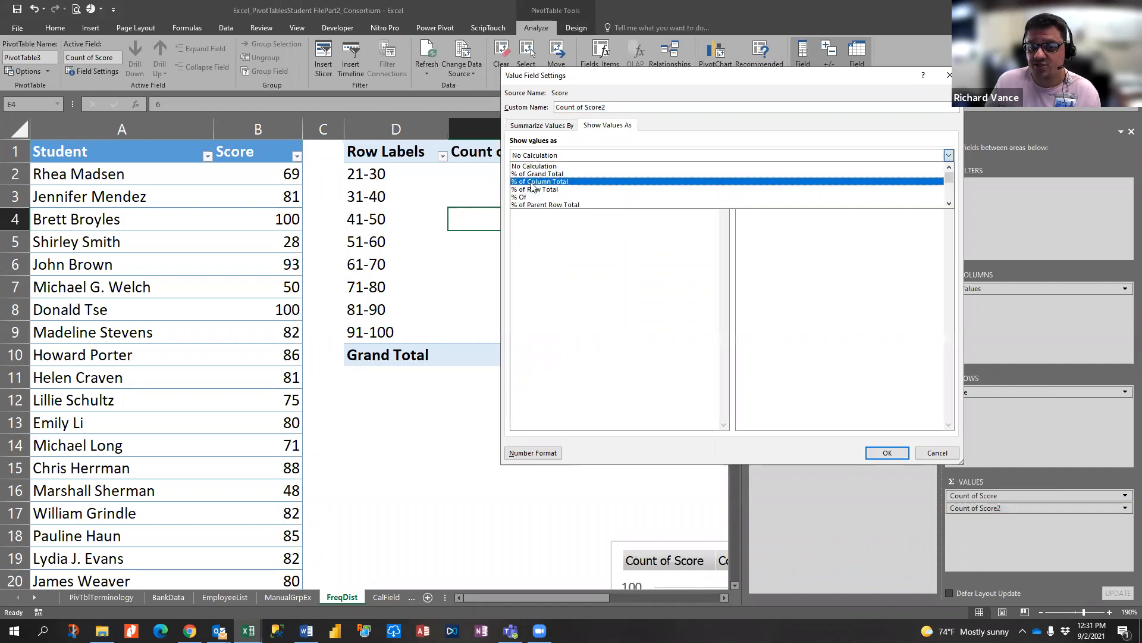
left_click(533, 182)
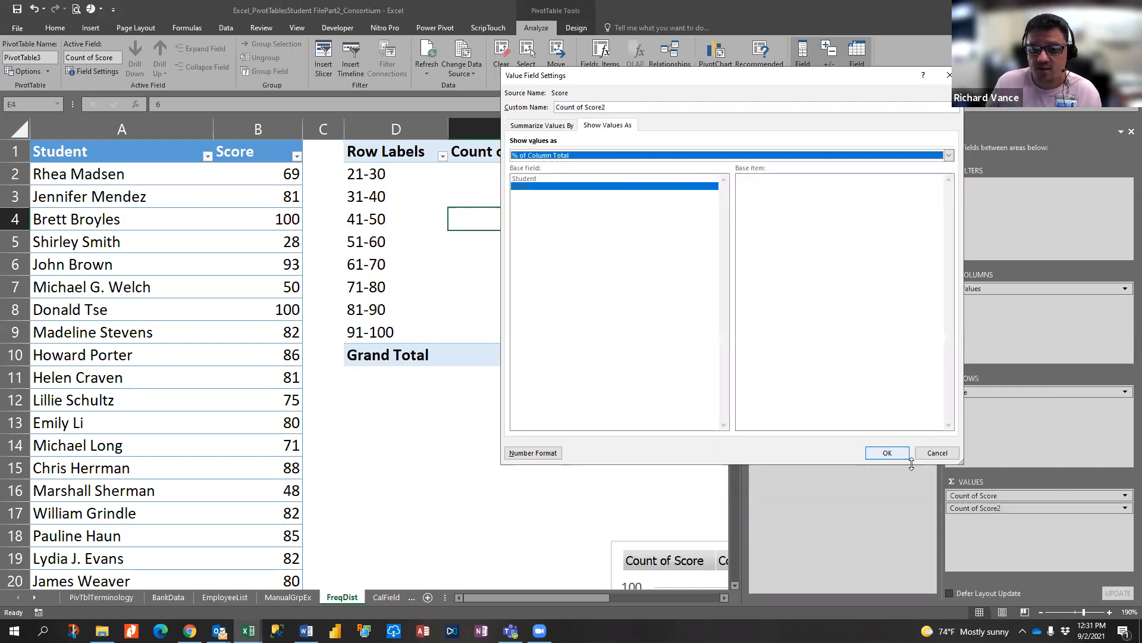
left_click(885, 453)
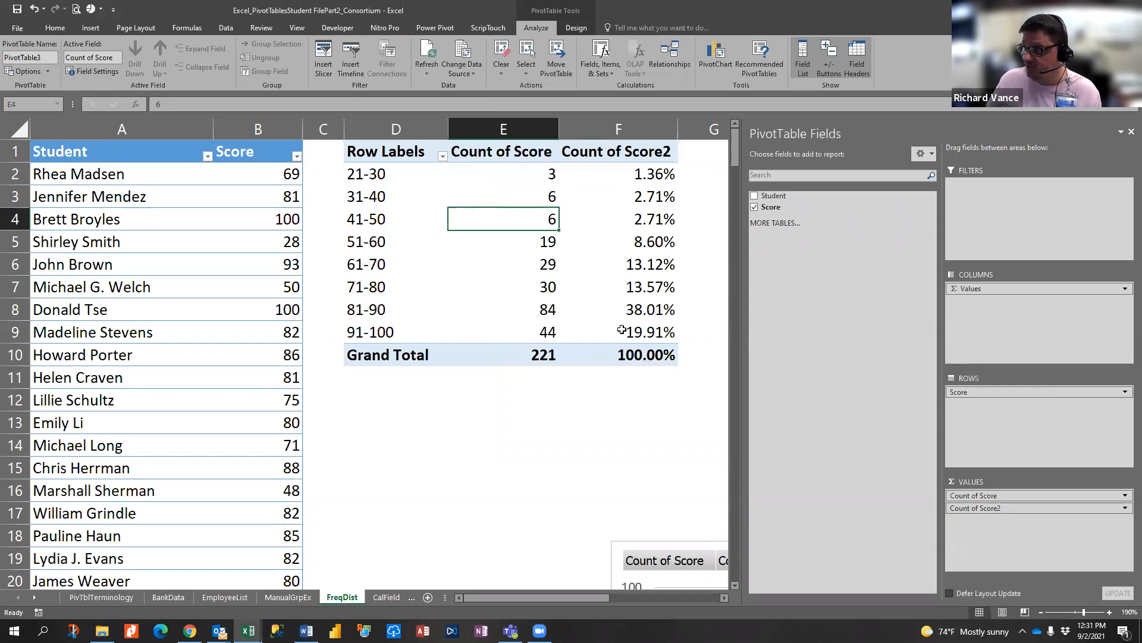
mouse_move(621, 330)
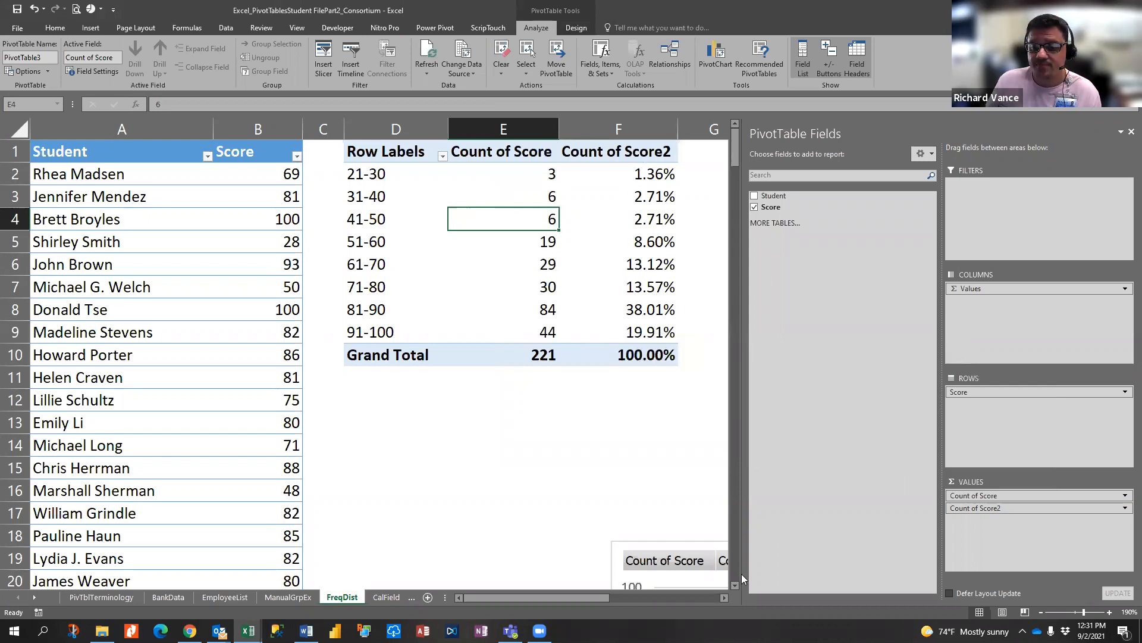
Hide the PivotTable field list and delete the score PivotChart from the FreqDist sheet.
left_click(804, 61)
left_click_drag(825, 564, 802, 273)
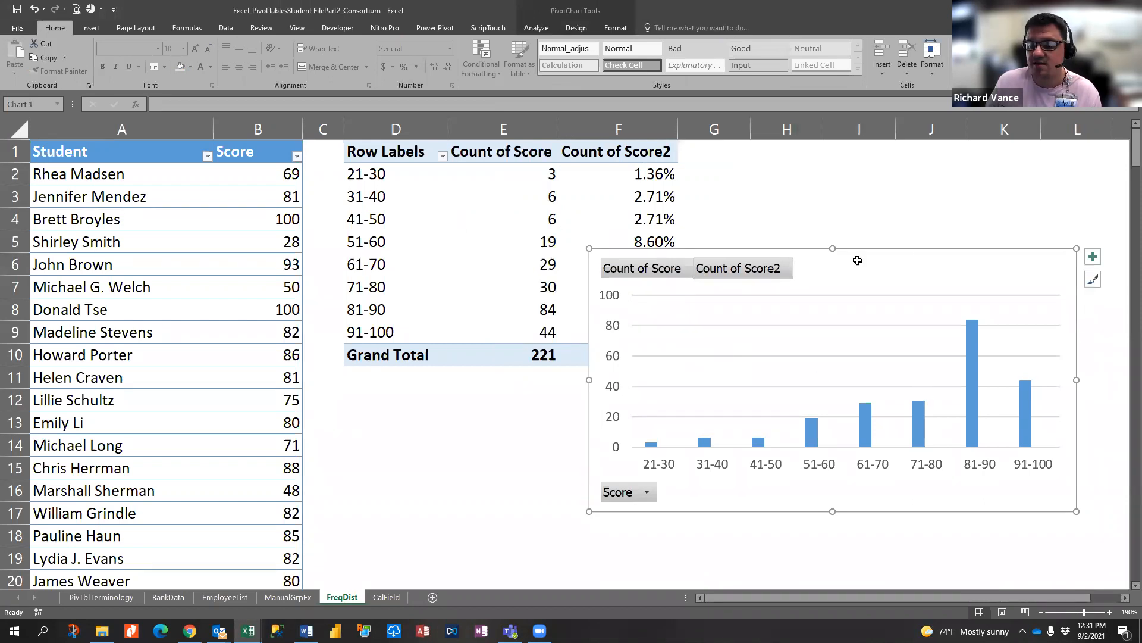
left_click_drag(800, 280, 757, 397)
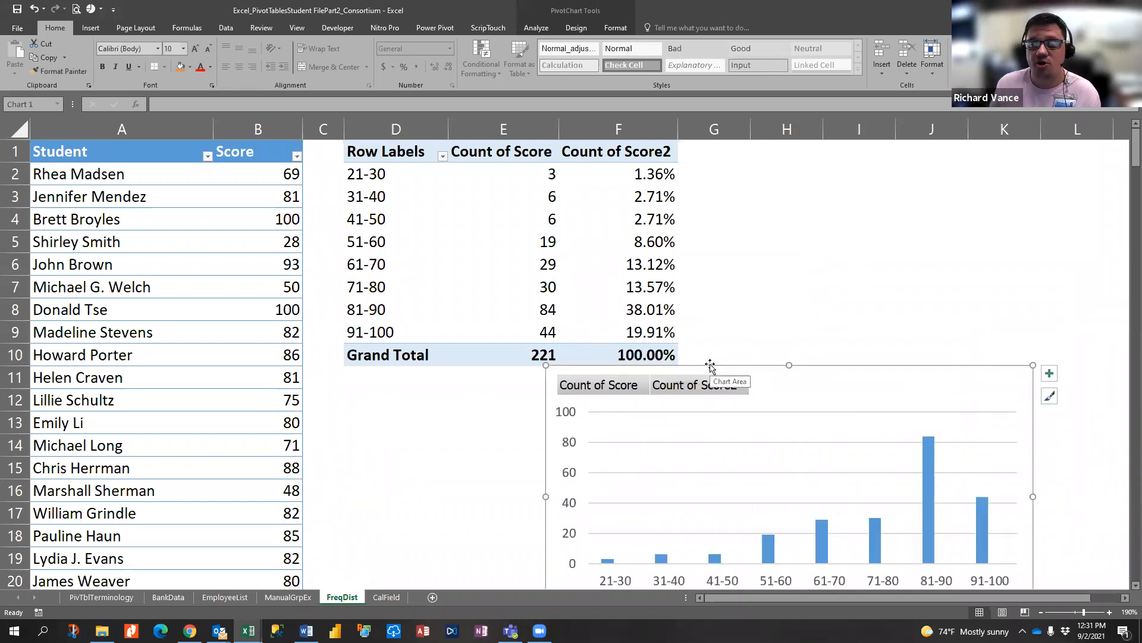
mouse_move(737, 365)
left_mouse_down()
mouse_move(771, 142)
mouse_move(758, 154)
left_mouse_up()
right_click(694, 172)
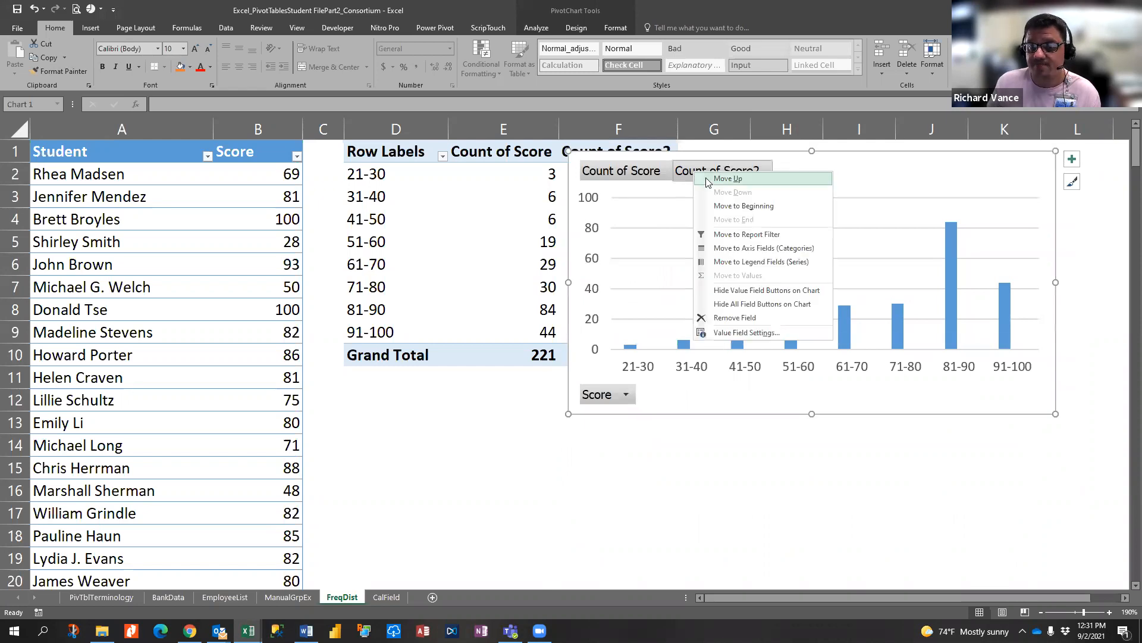
left_click(646, 232)
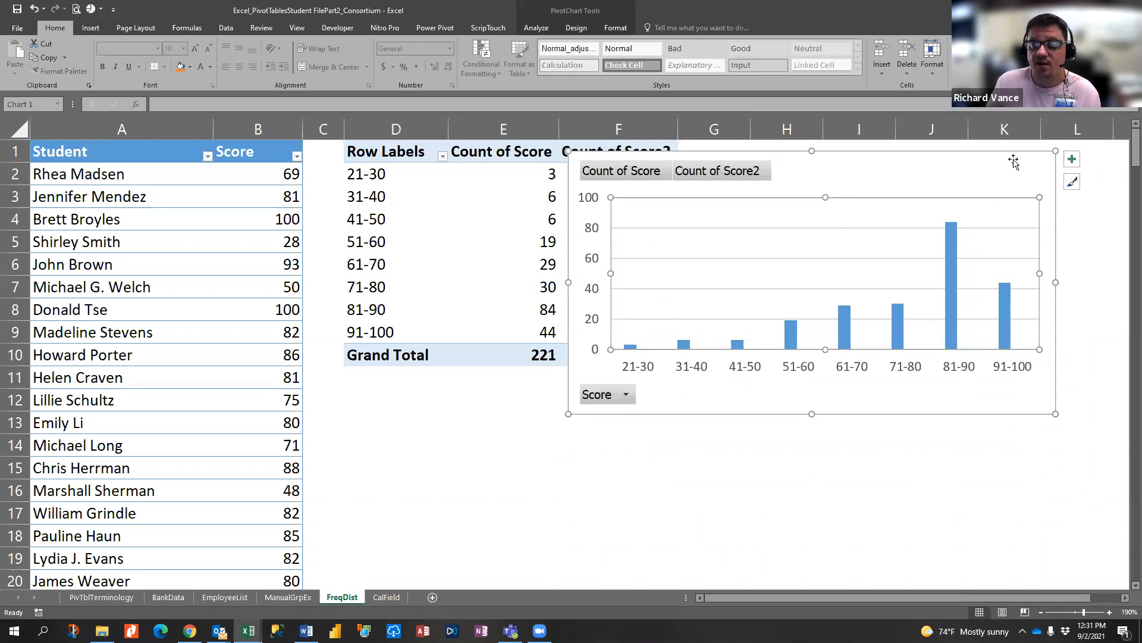
key("Delete")
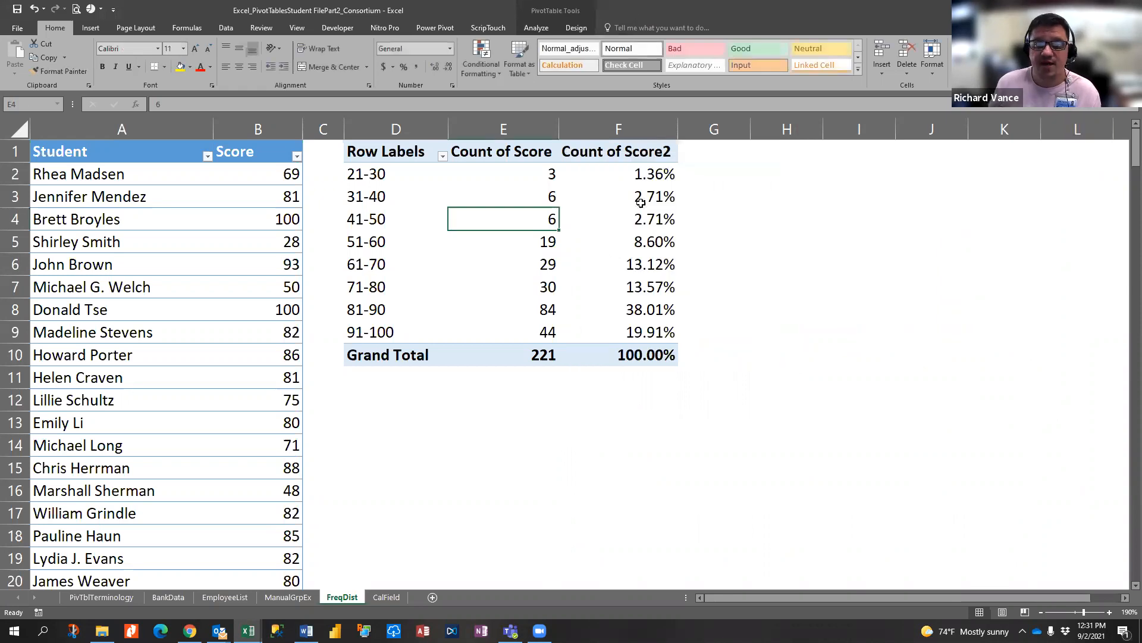
Look over the sales table on the CalField sheet.
mouse_move(618, 222)
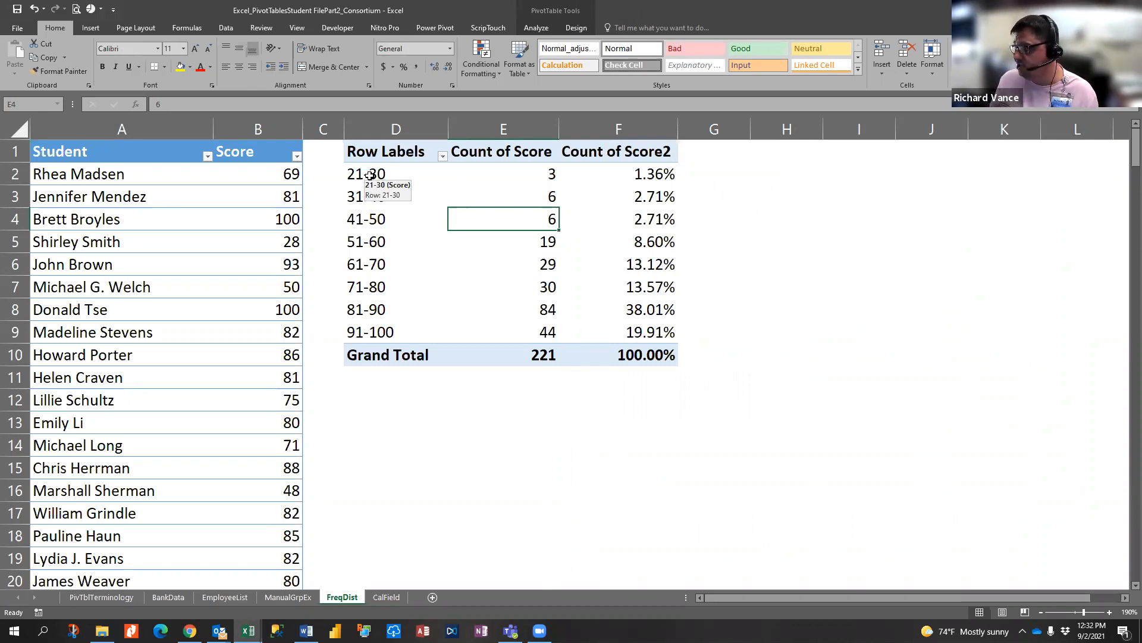
left_click(594, 219)
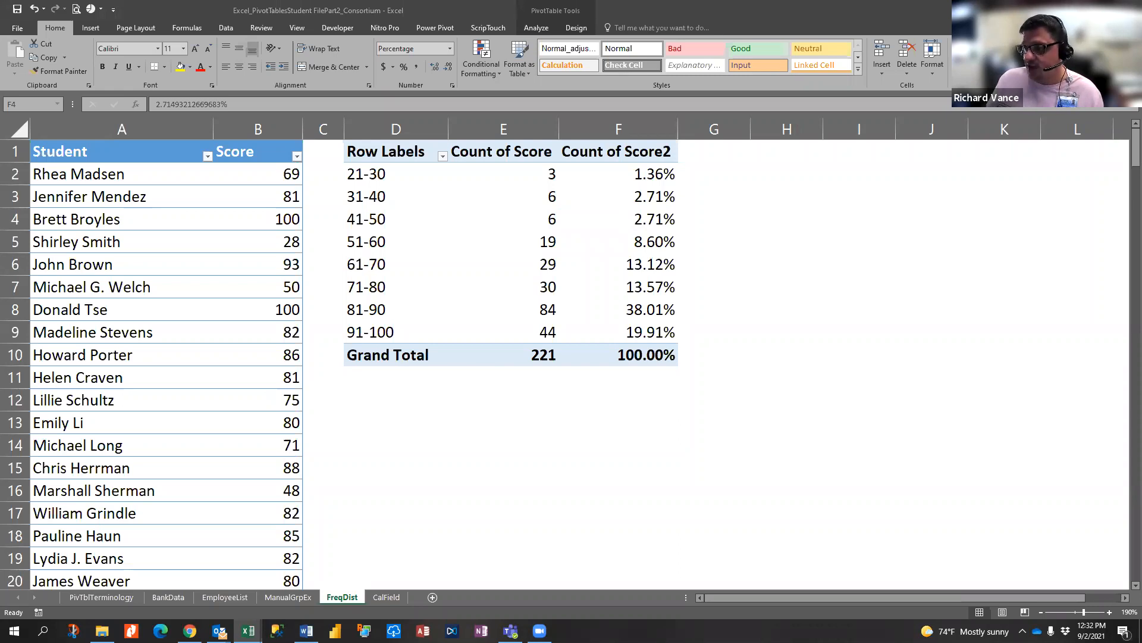
left_click(386, 599)
left_click(385, 597)
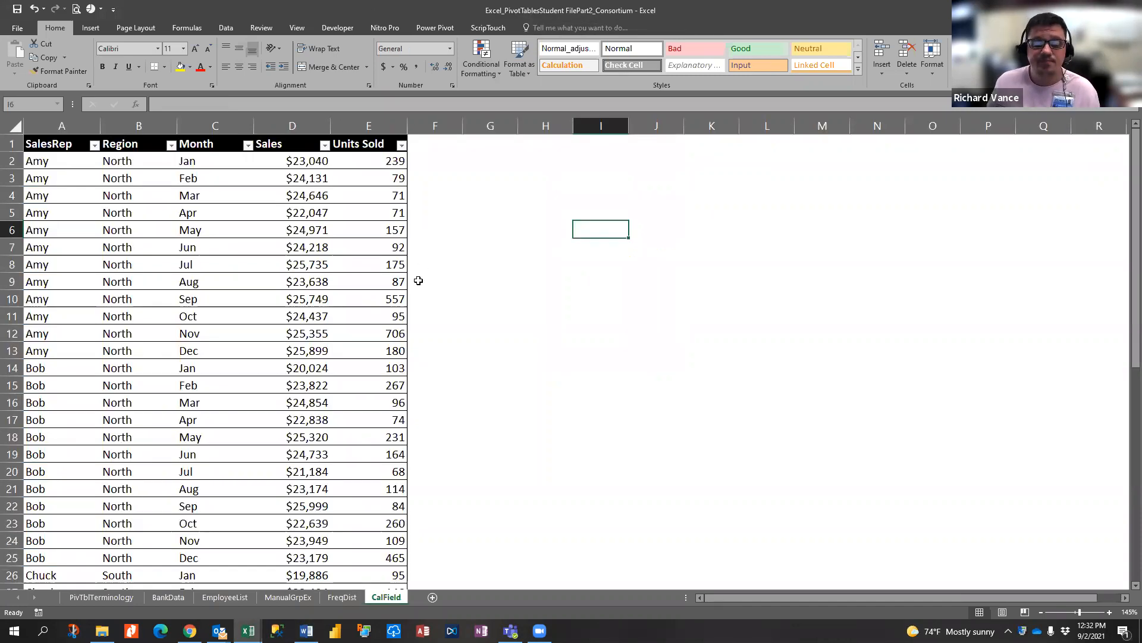
left_click(424, 262)
left_click(530, 216)
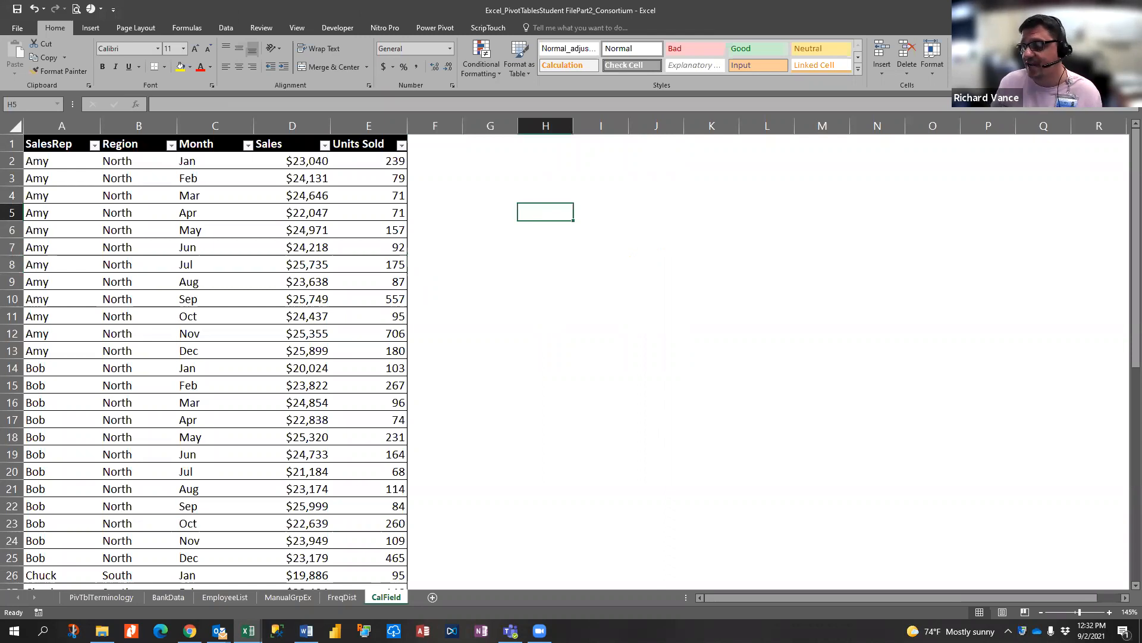
key("alt+Tab")
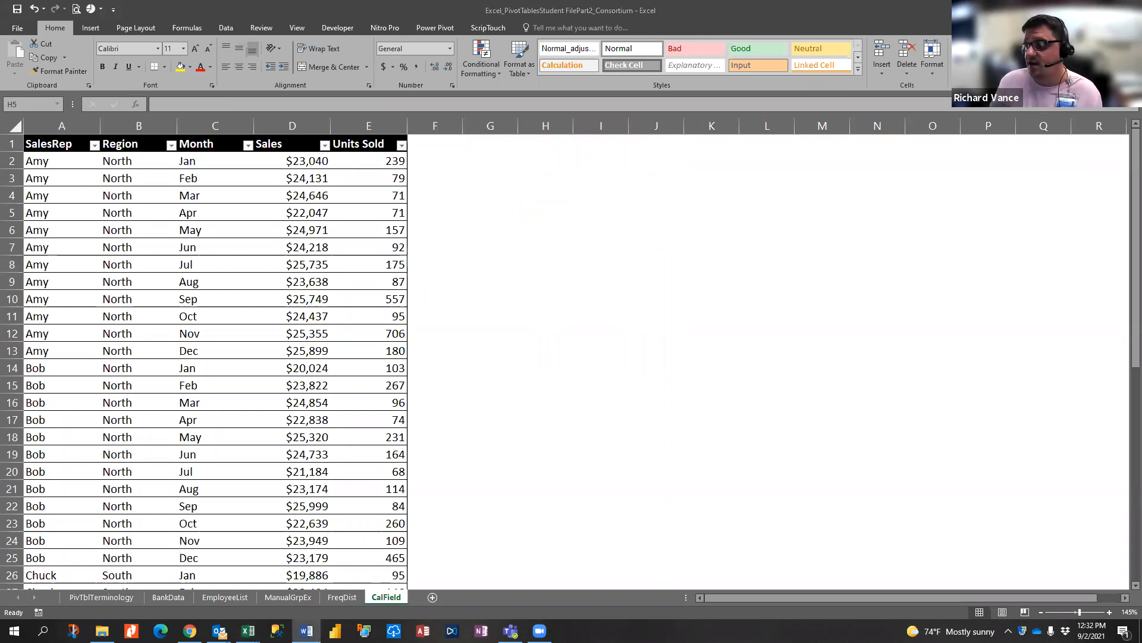
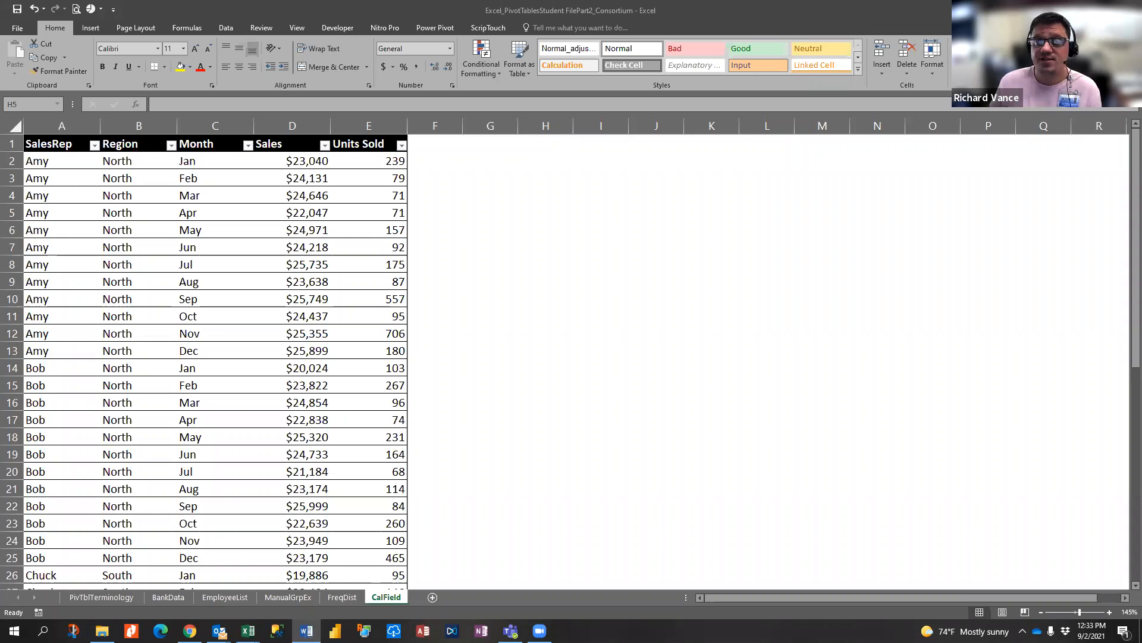
Go back to the FreqDist sheet and show the field list of its score PivotTable.
left_click(342, 600)
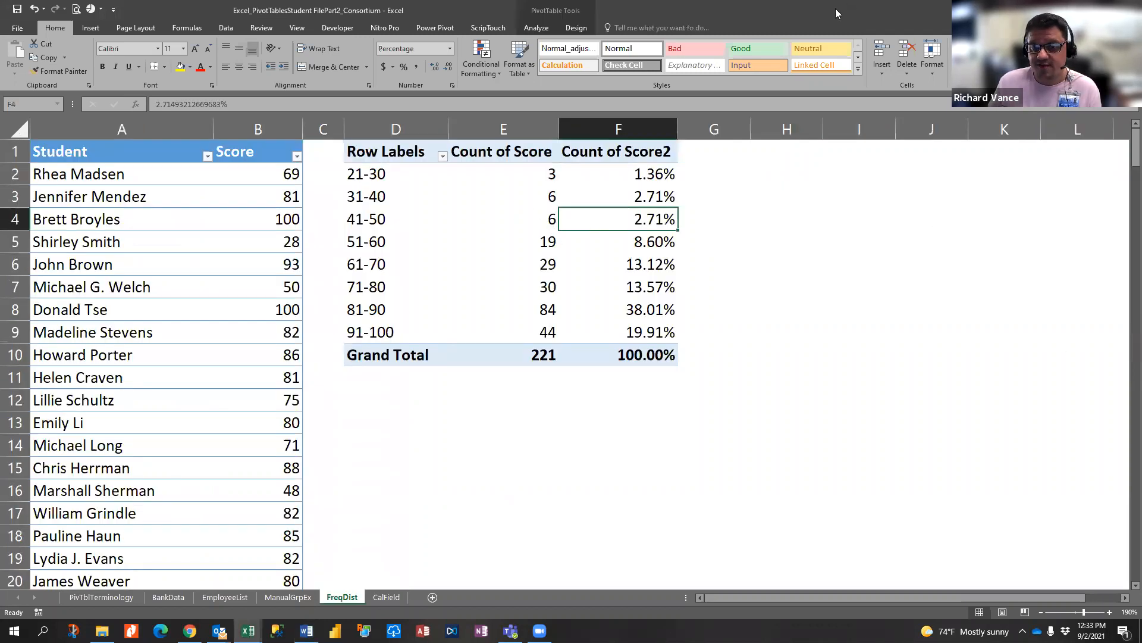
left_click(576, 26)
left_click(536, 28)
left_click(803, 59)
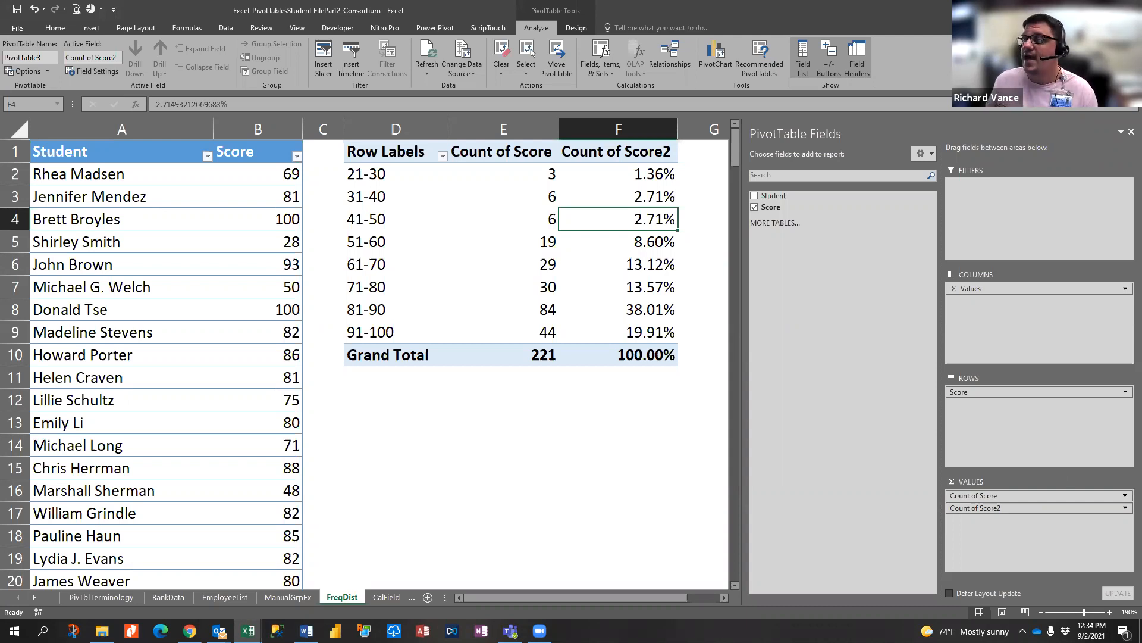
key("alt+Tab")
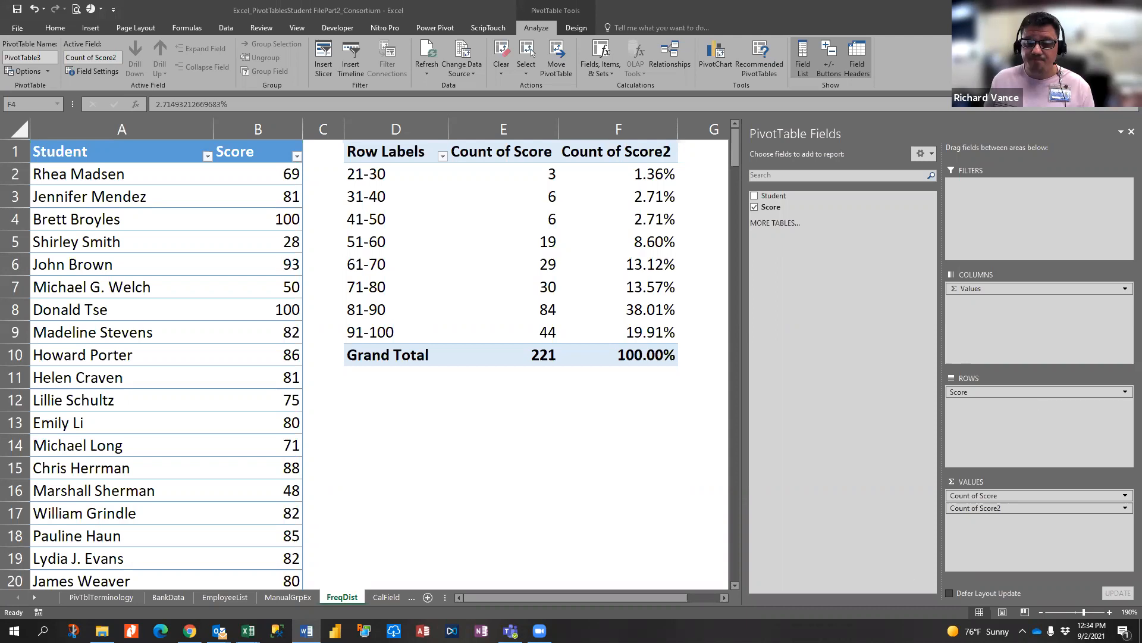
Return to the CalField sheet and review its sales rep, region, month, sales and units sold columns.
left_click(386, 597)
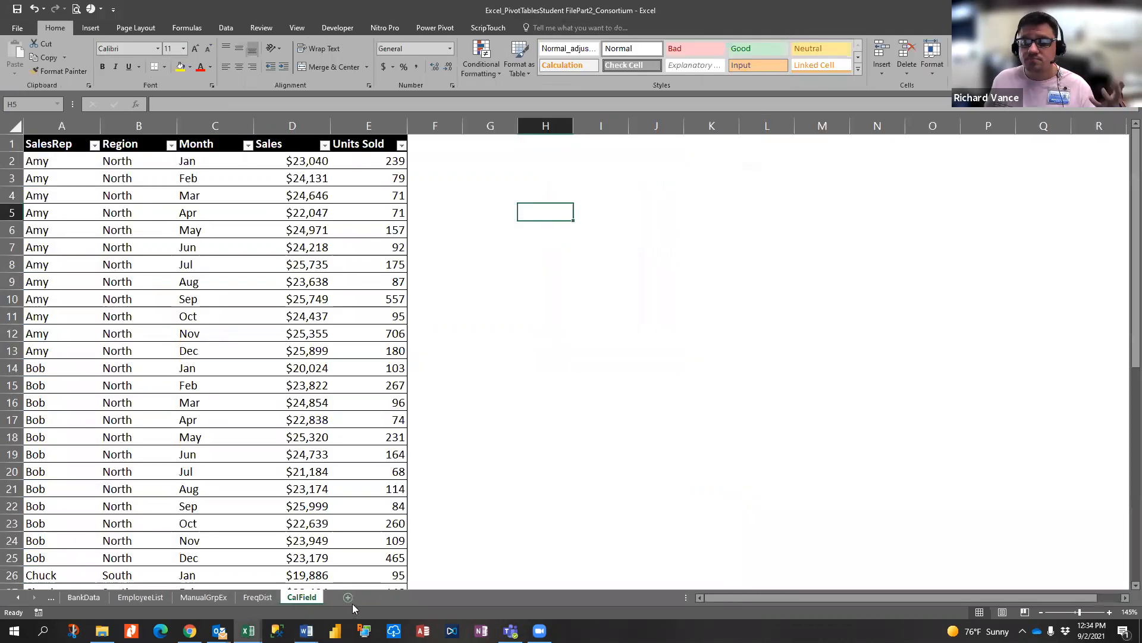
left_click(435, 140)
left_click(441, 174)
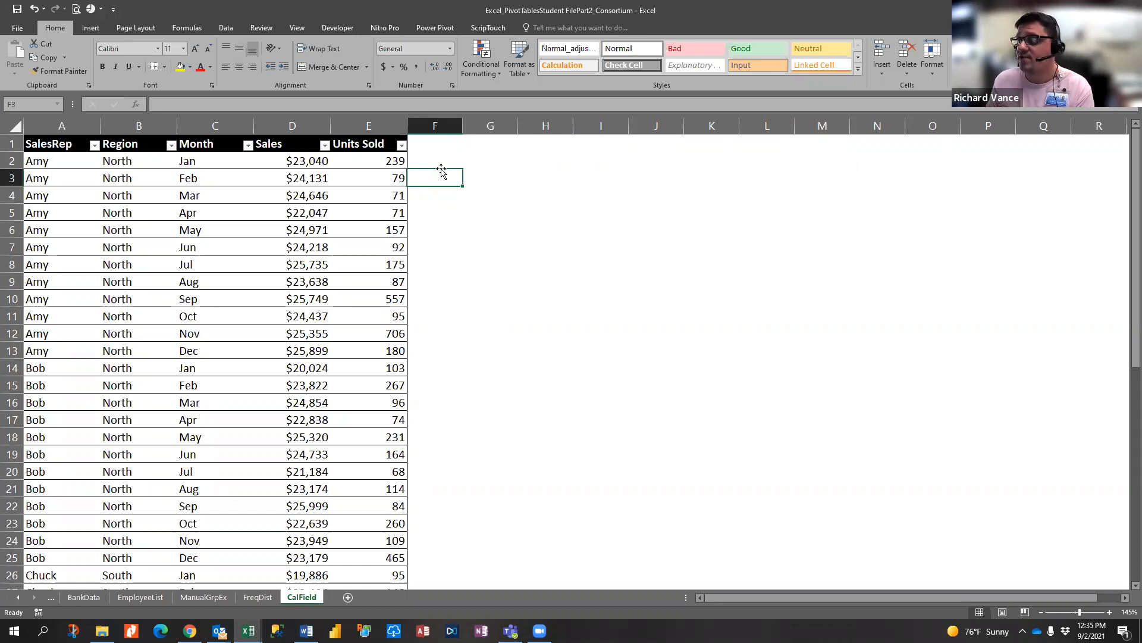
scroll(441, 171, "down", 1)
scroll(440, 172, "up", 1)
scroll(441, 172, "down", 1)
scroll(441, 172, "up", 1)
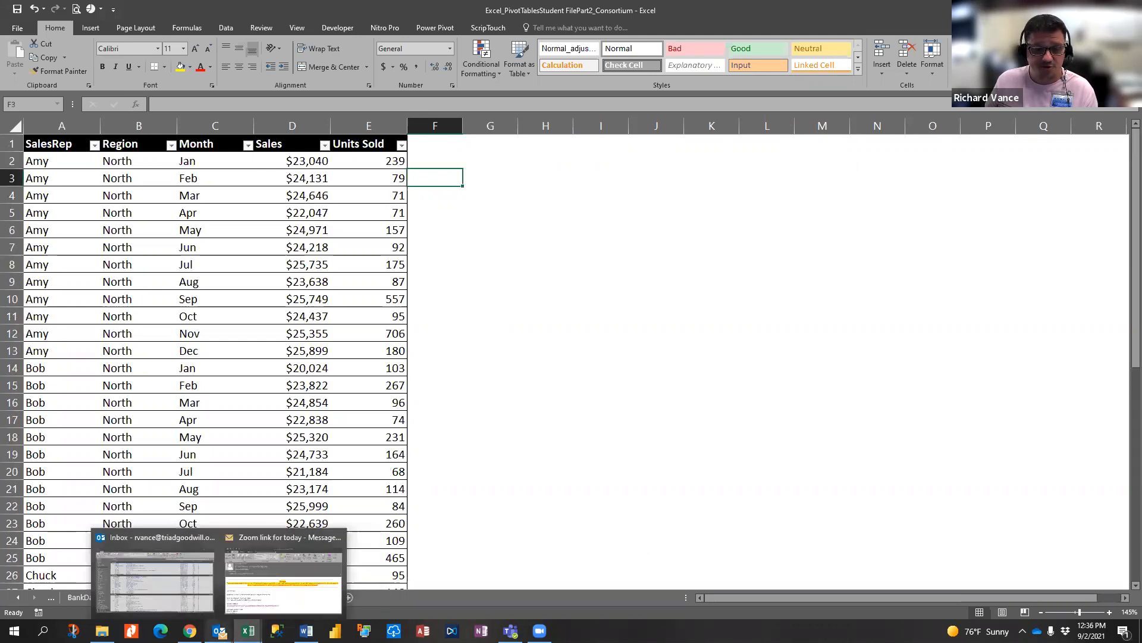
mouse_move(248, 630)
left_click(306, 605)
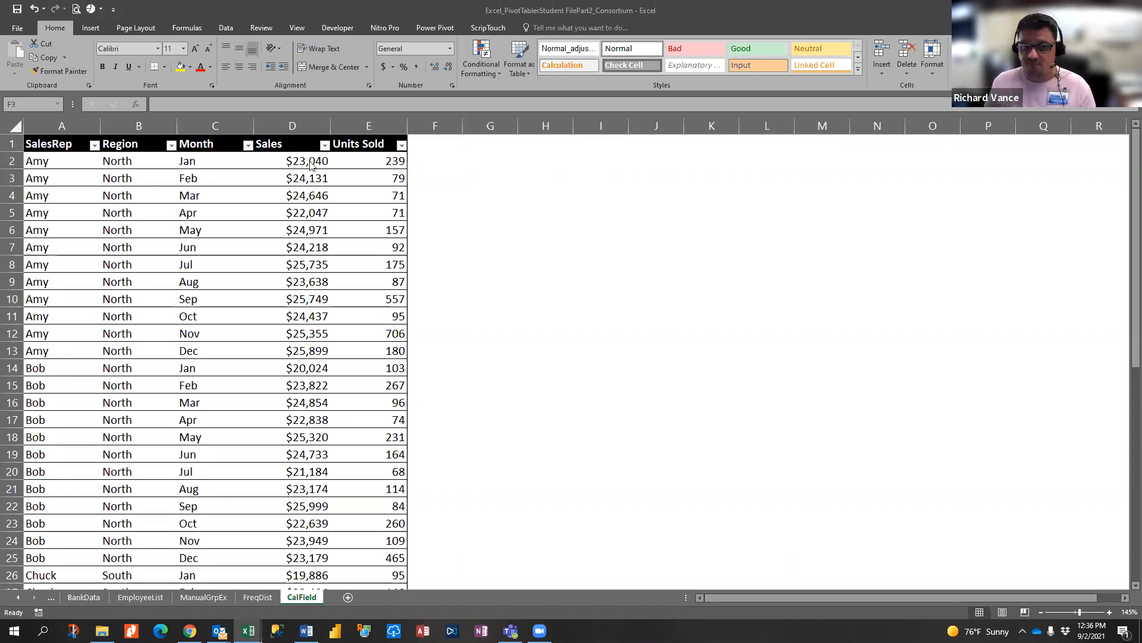
Create a PivotTable from the CalField sales table Table189, placed on the existing worksheet at cell G1.
left_click(266, 206)
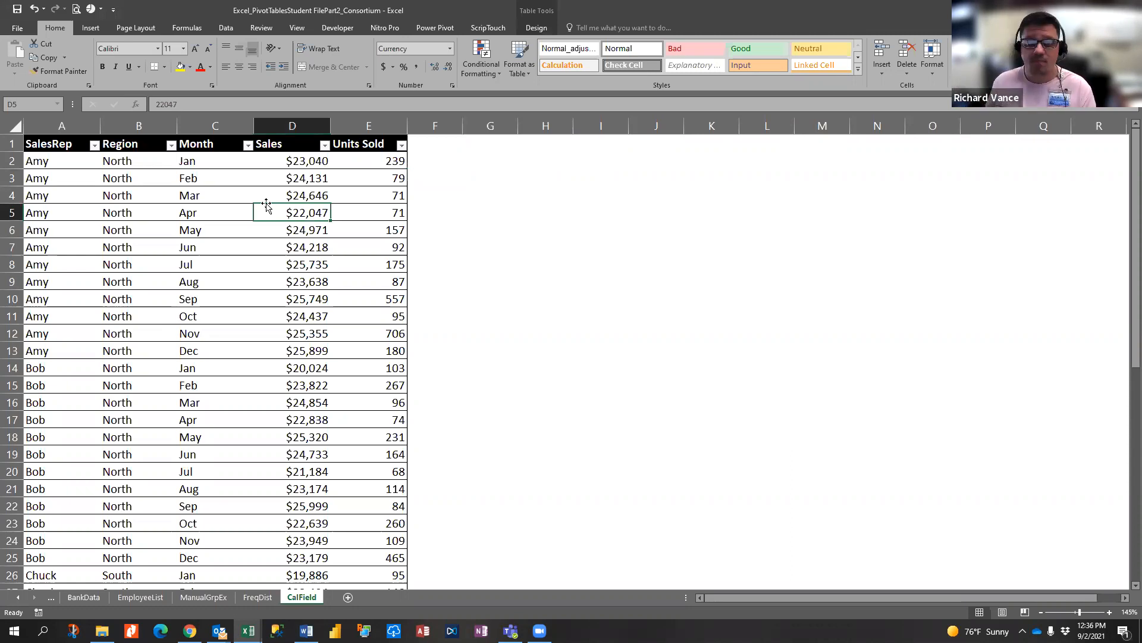
left_click(91, 28)
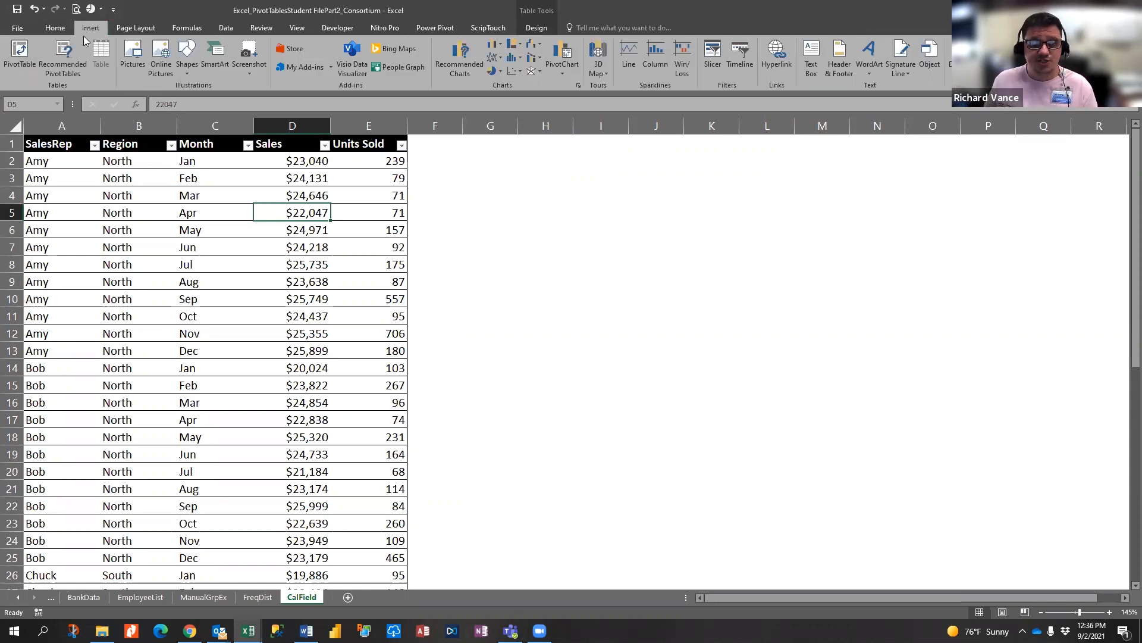
left_click(21, 76)
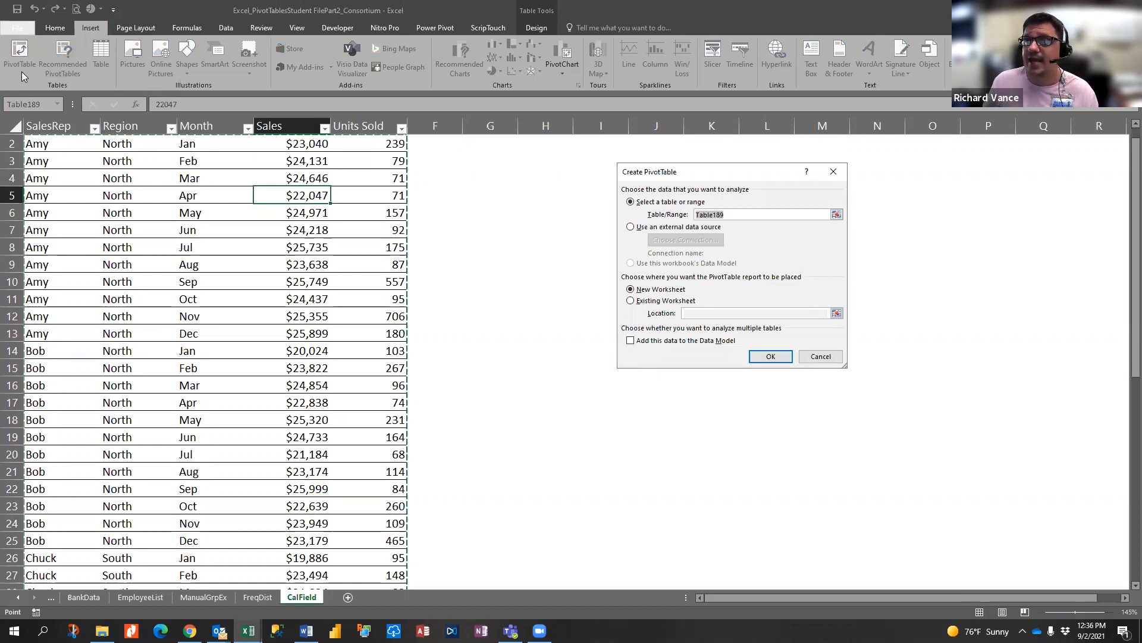
left_click(652, 300)
left_click(837, 313)
left_click(469, 144)
scroll(503, 155, "up", 1)
left_click(502, 144)
left_click(837, 191)
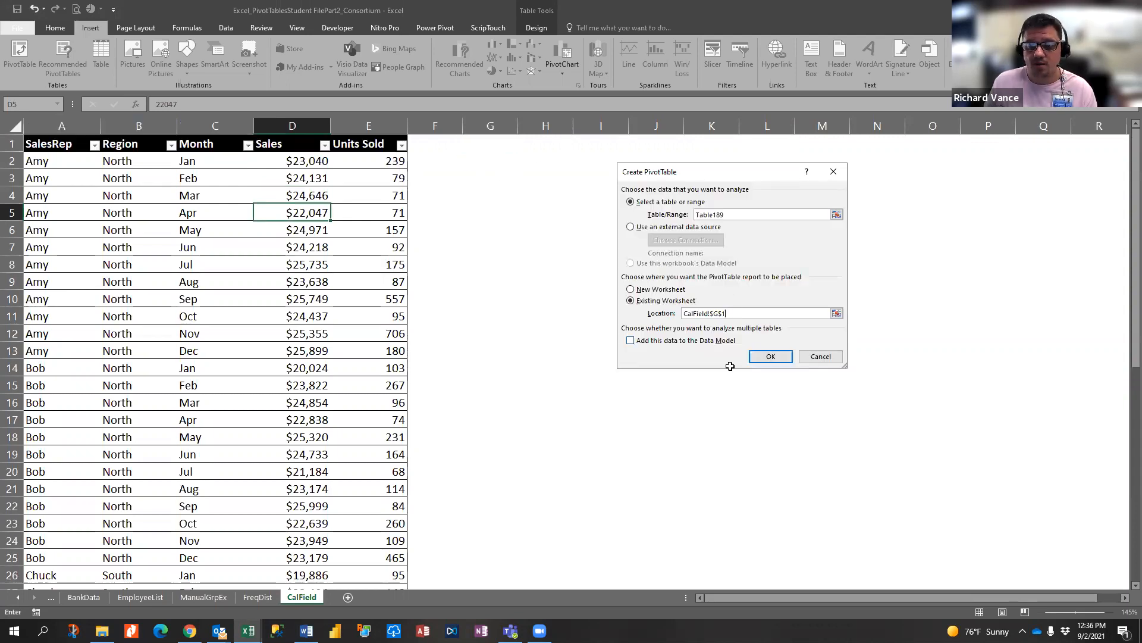
left_click(771, 357)
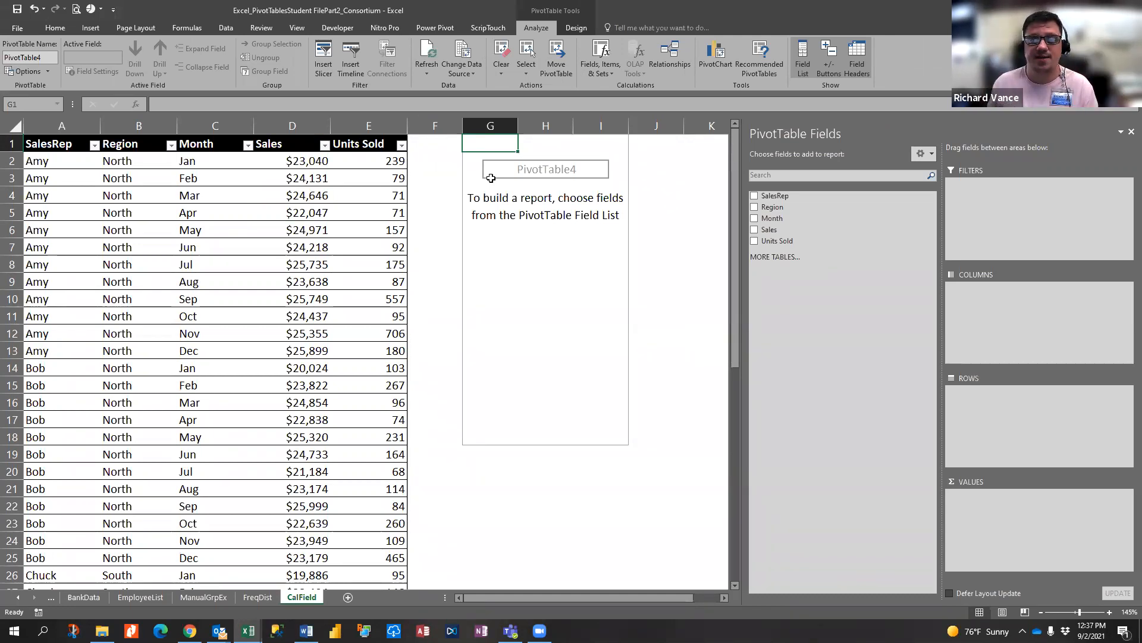
Lay out the new PivotTable with SalesRep in the columns and Month in the rows.
left_click_drag(781, 196, 1042, 325)
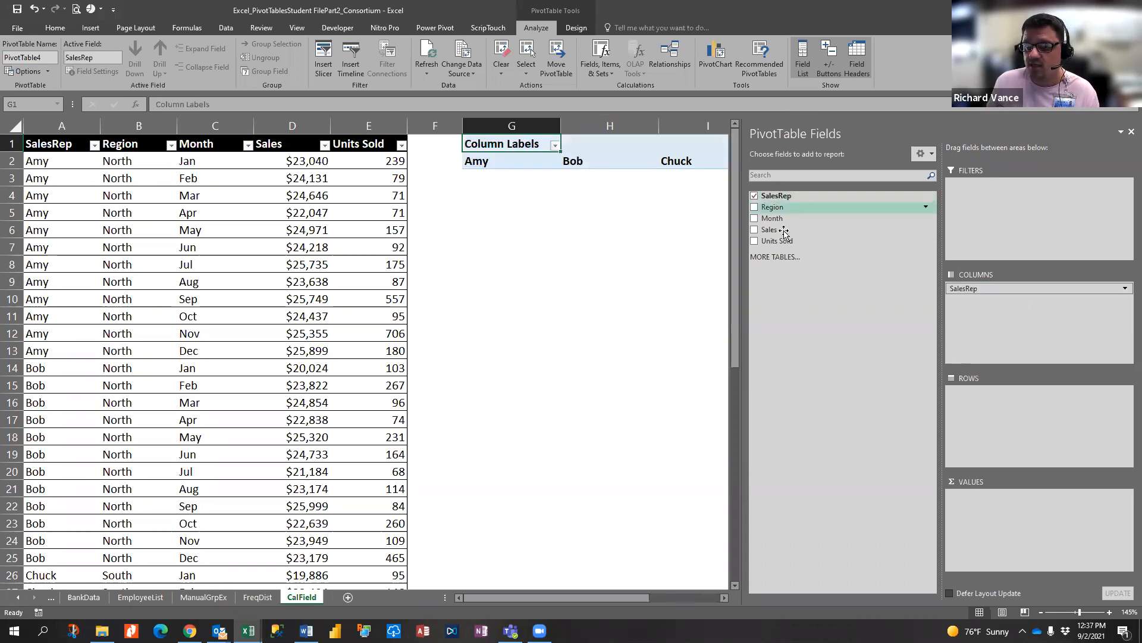
left_click_drag(776, 223, 1017, 441)
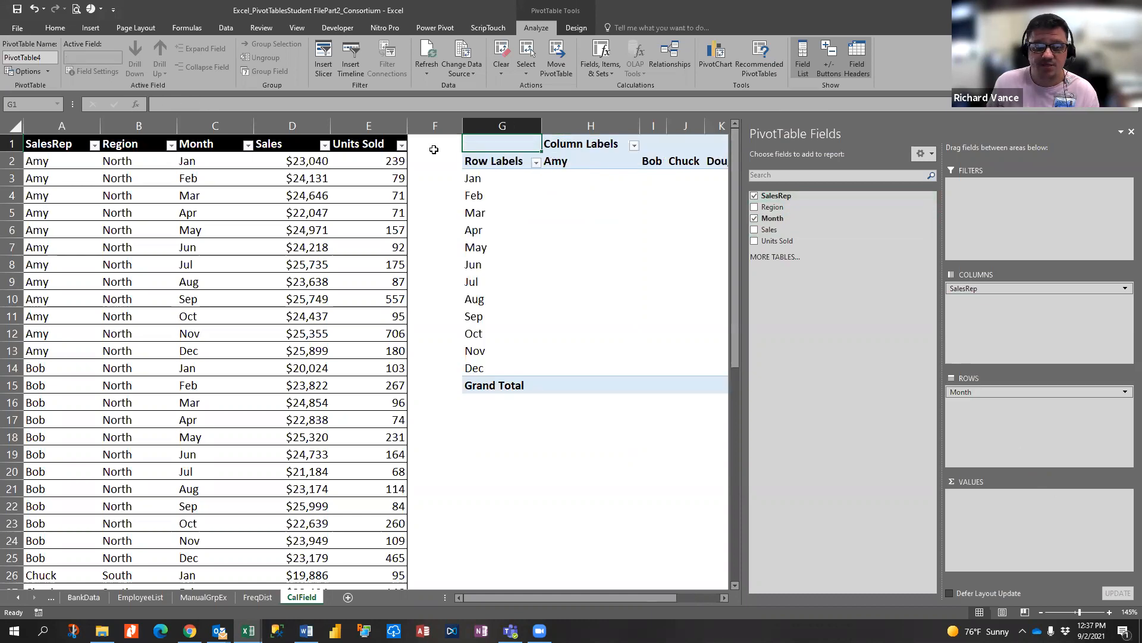
Turn off the field headers of the CalField PivotTable, removing the Row Labels and Column Labels captions.
left_click(724, 598)
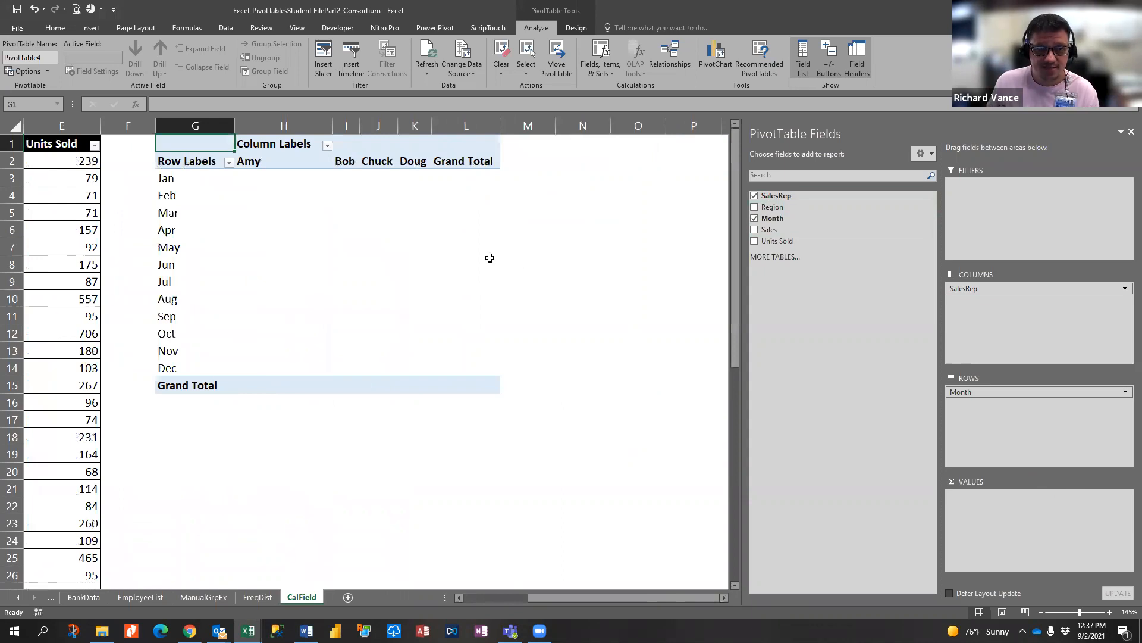
scroll(527, 269, "down", 1)
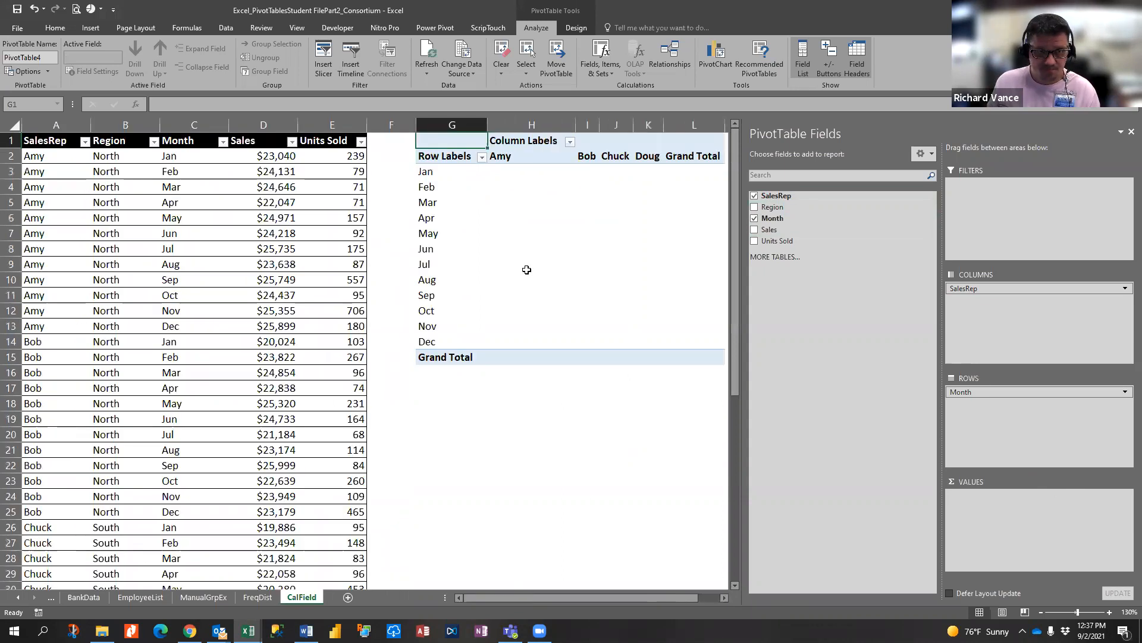
left_click_drag(614, 601, 671, 602)
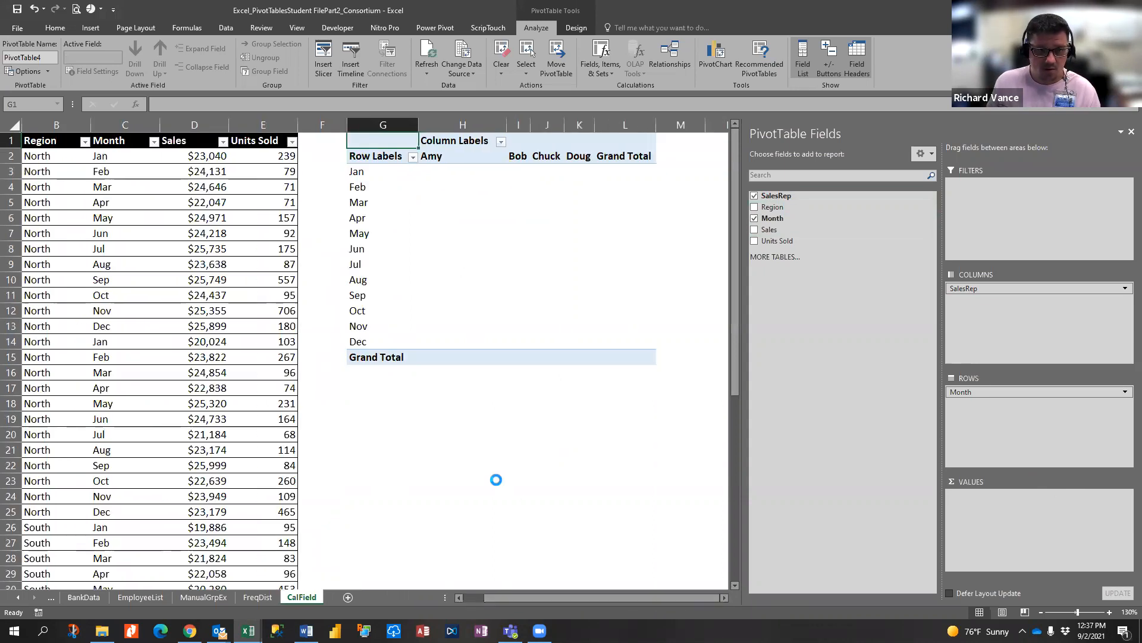
scroll(496, 479, "down", 1)
left_click(724, 597)
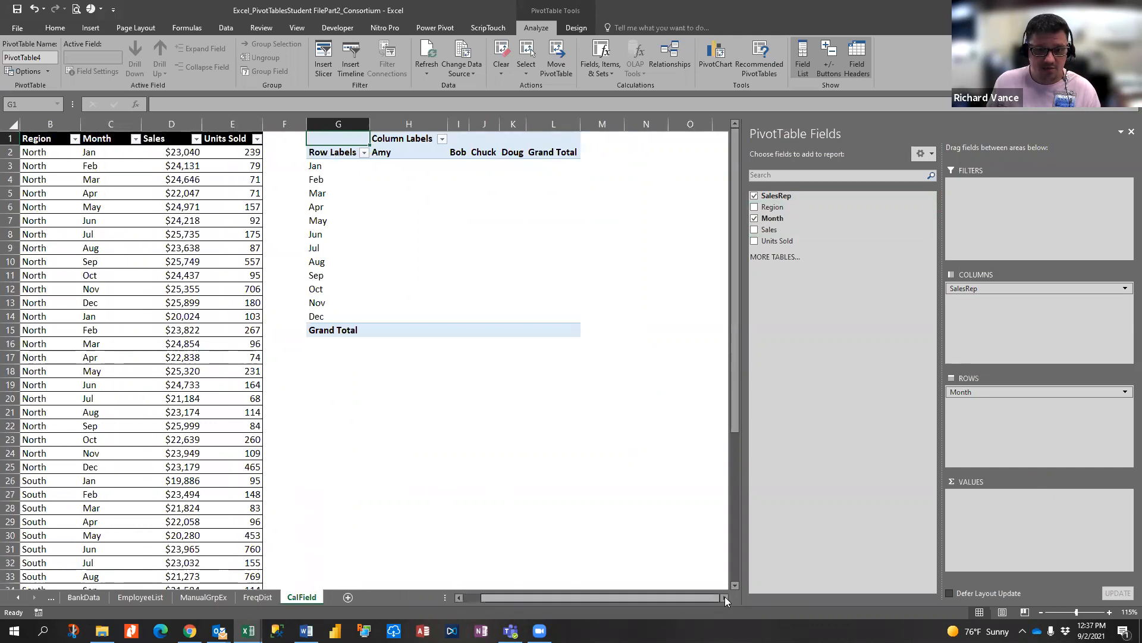
left_click(725, 598)
left_click(724, 598)
left_click(725, 598)
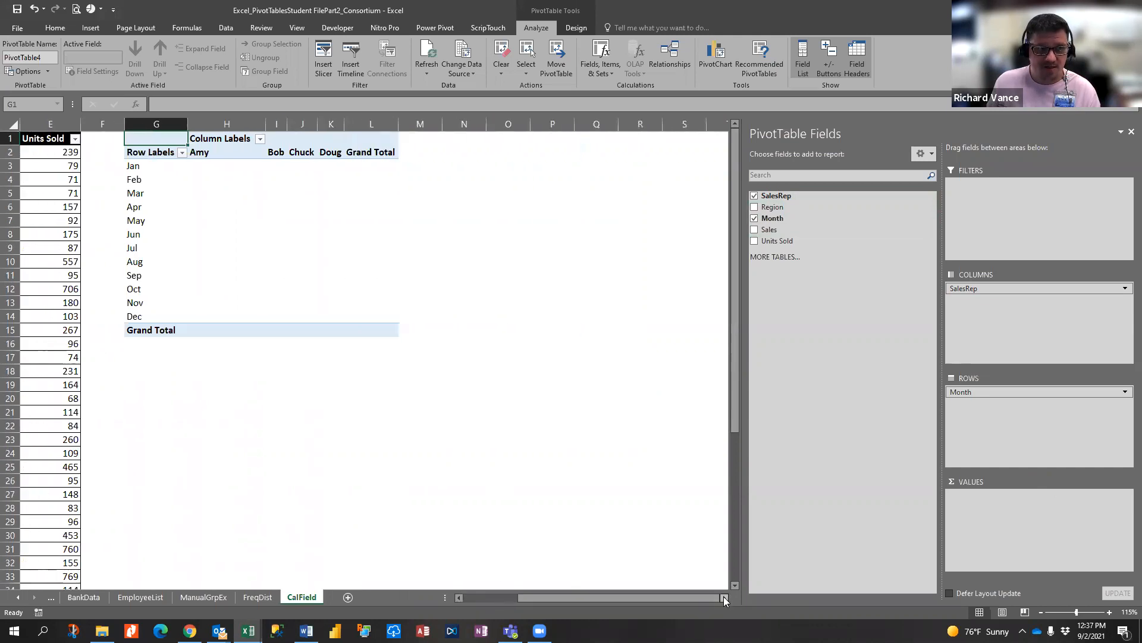
left_click(459, 597)
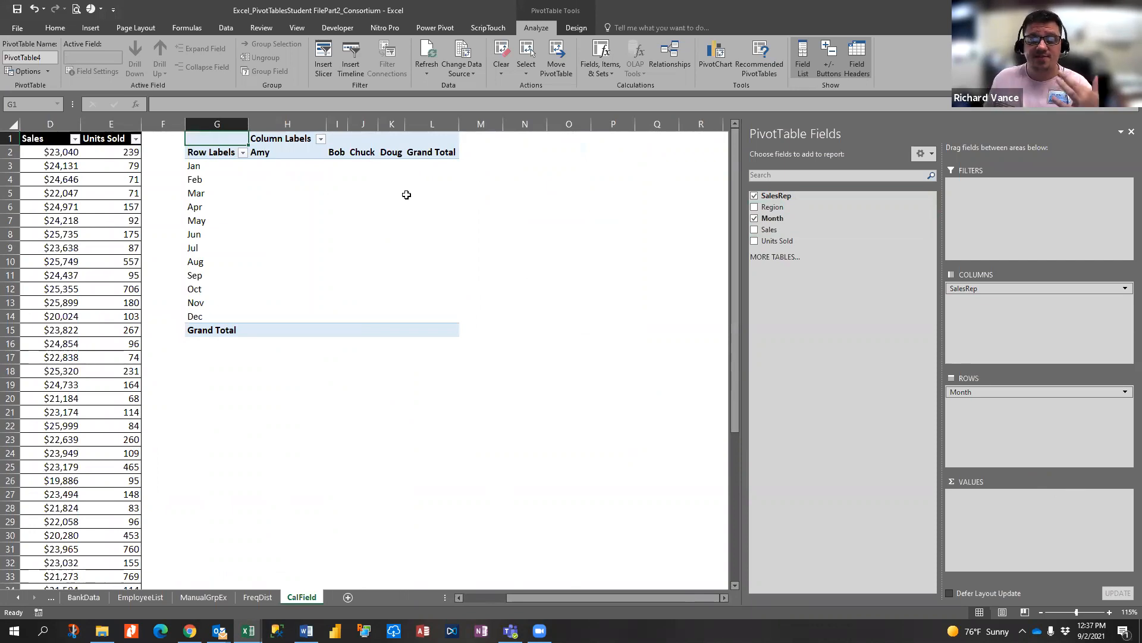
left_click(858, 62)
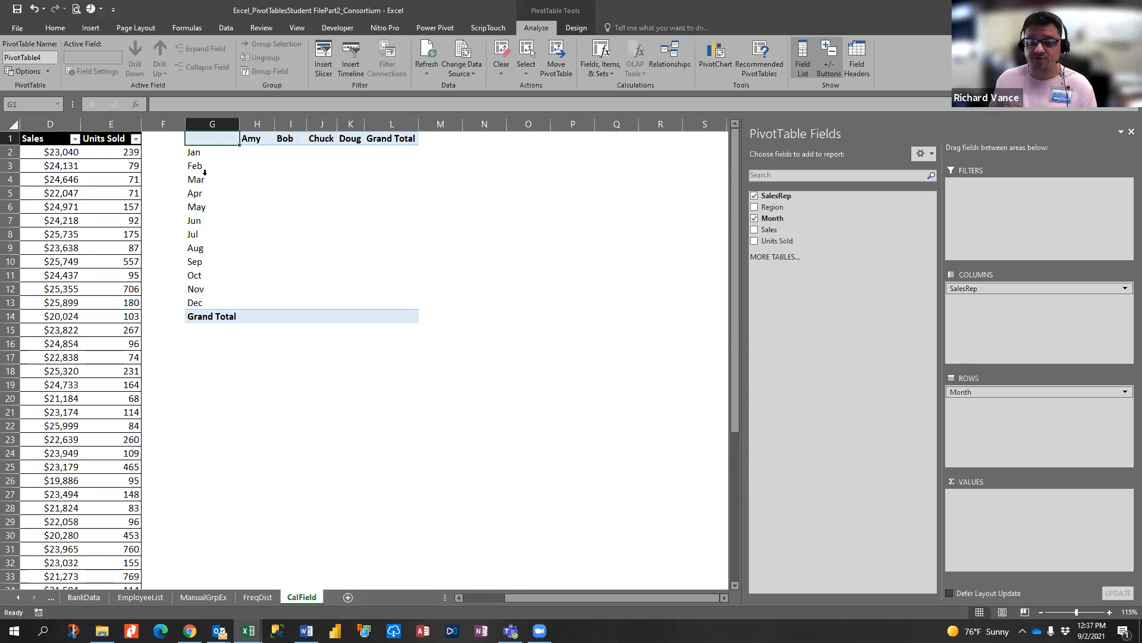
Add the Sales field to the PivotTable's values and widen columns G through L.
left_click_drag(787, 231, 1003, 537)
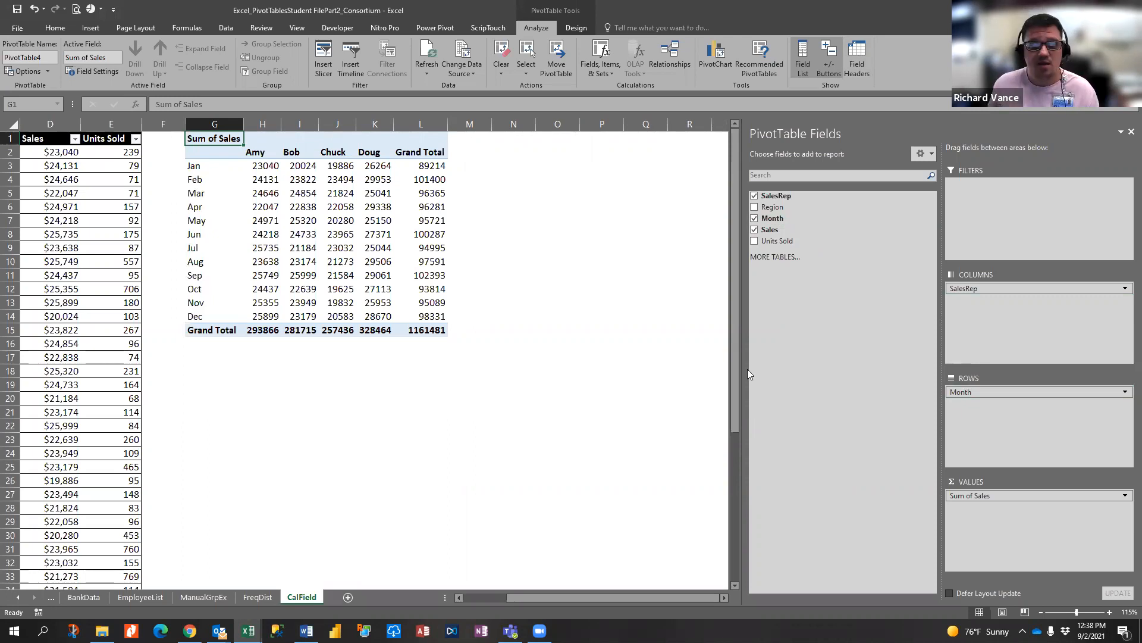
left_click_drag(244, 124, 493, 126)
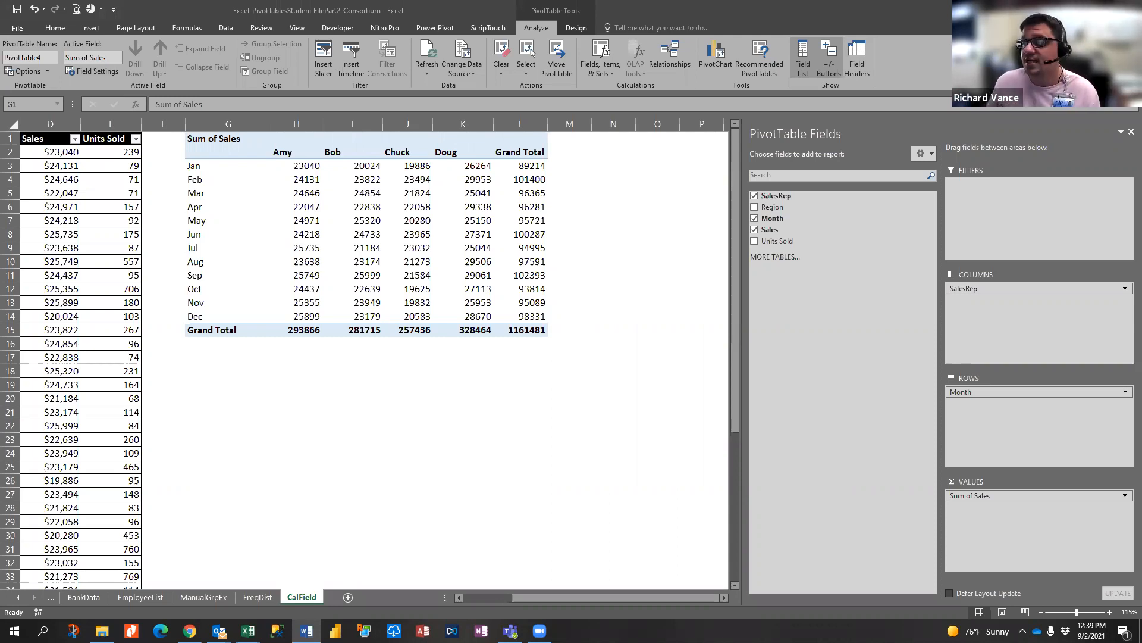
left_click(415, 203)
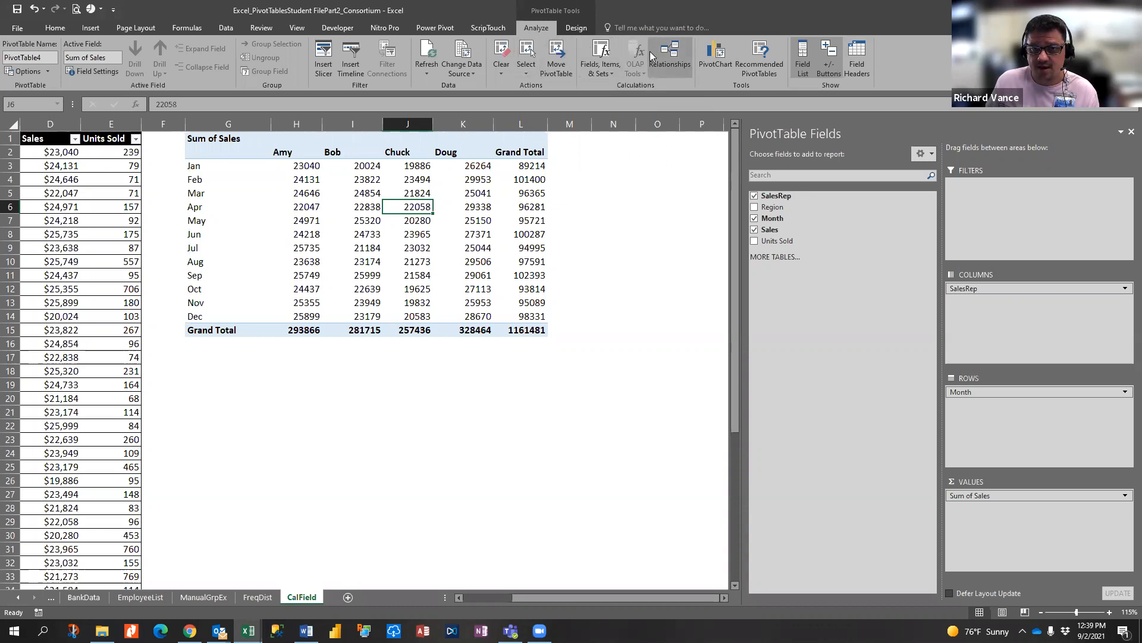
left_click(601, 63)
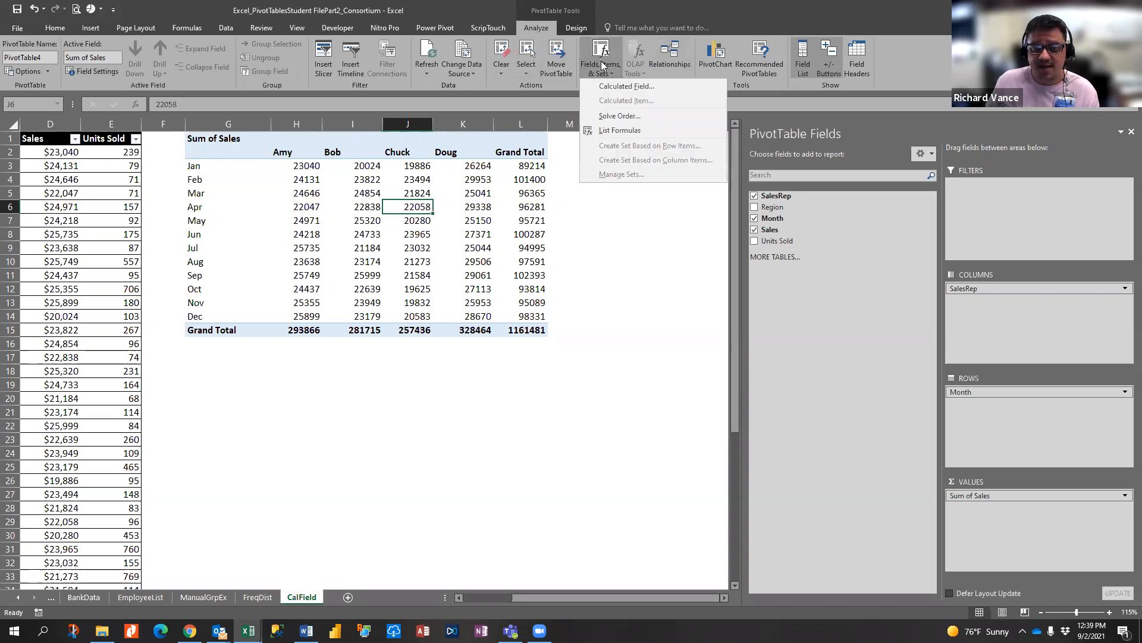
left_click(628, 86)
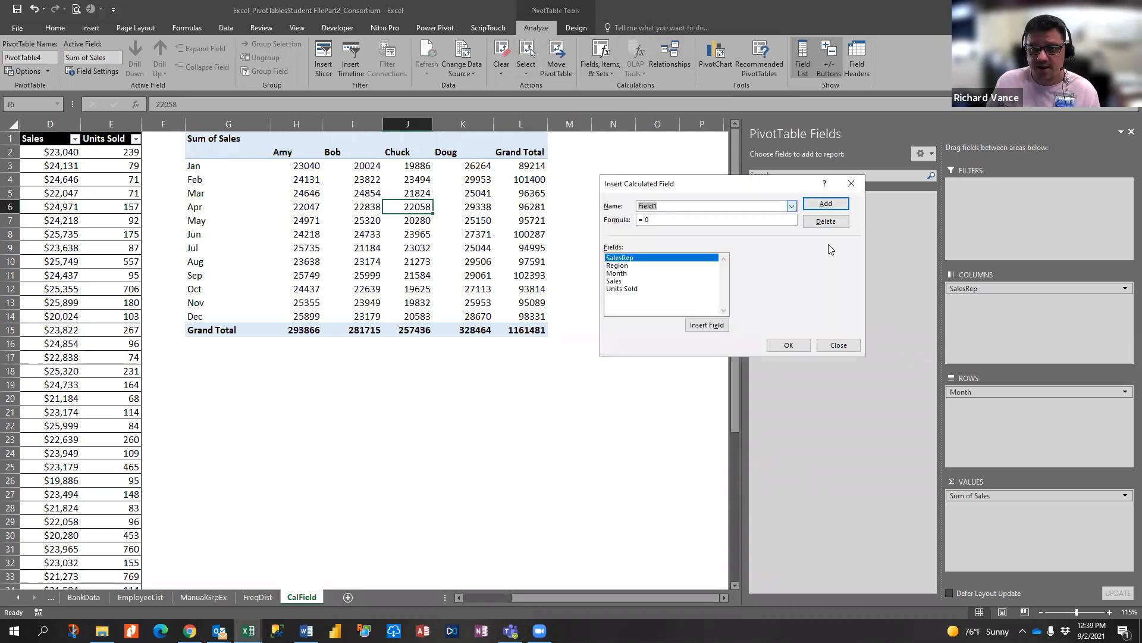
left_click(839, 346)
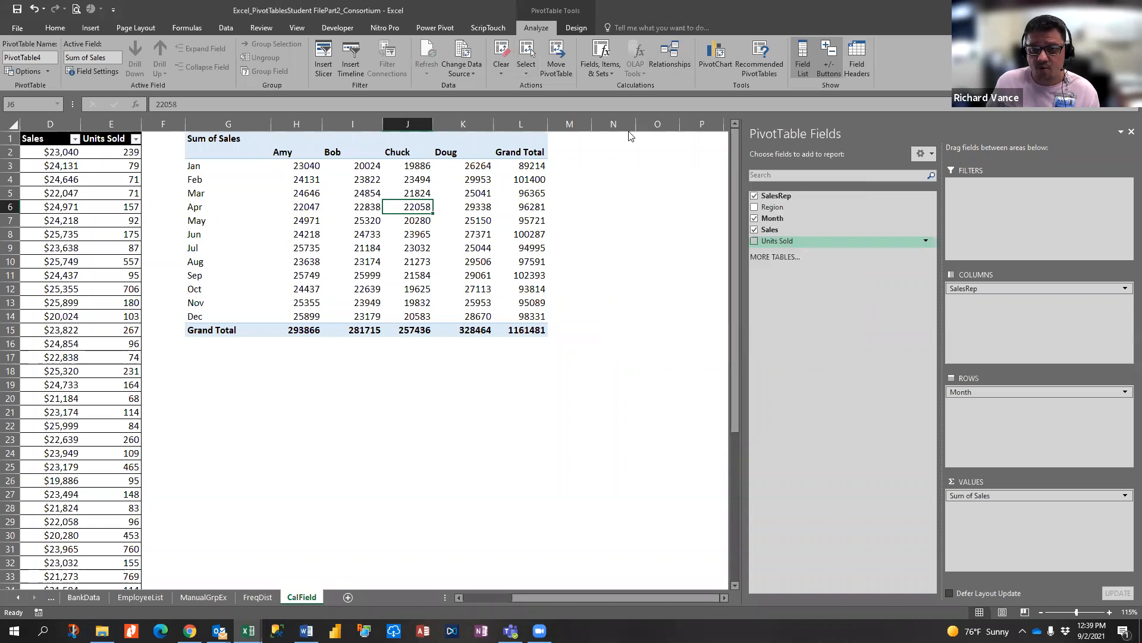
Start a new calculated field in the CalField PivotTable and name it Average Unit Price.
left_click(424, 263)
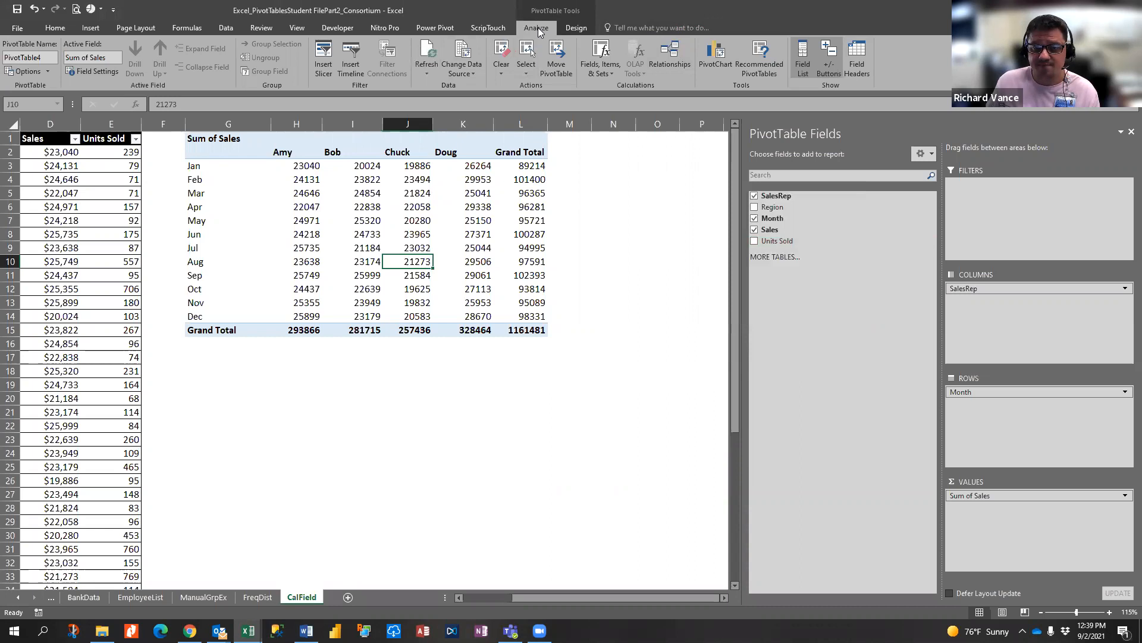
left_click(600, 71)
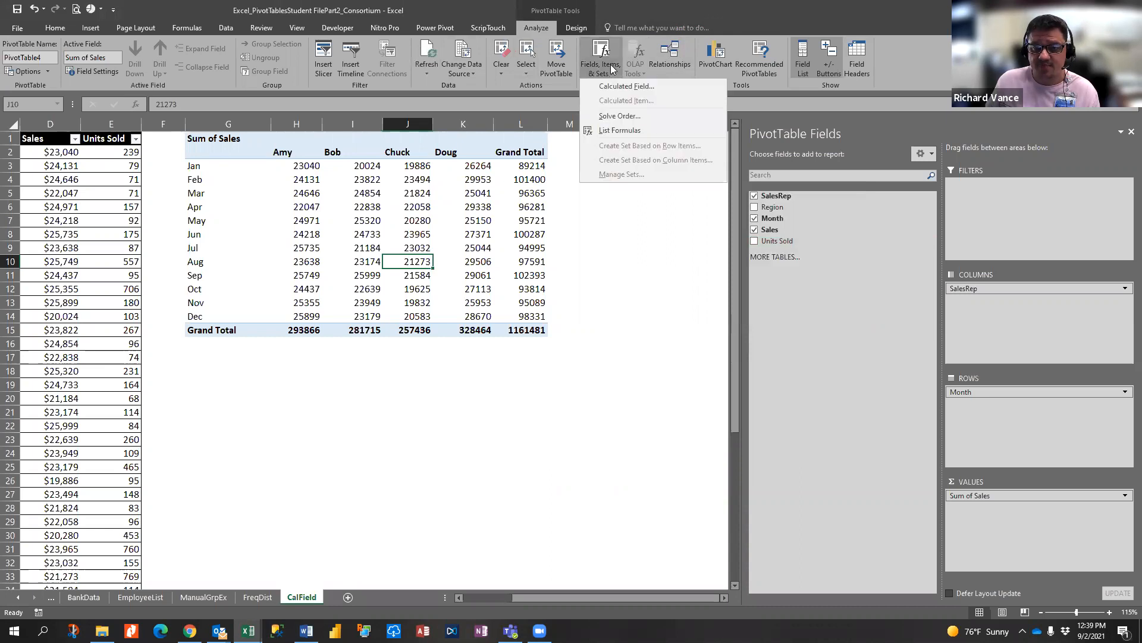
left_click(626, 87)
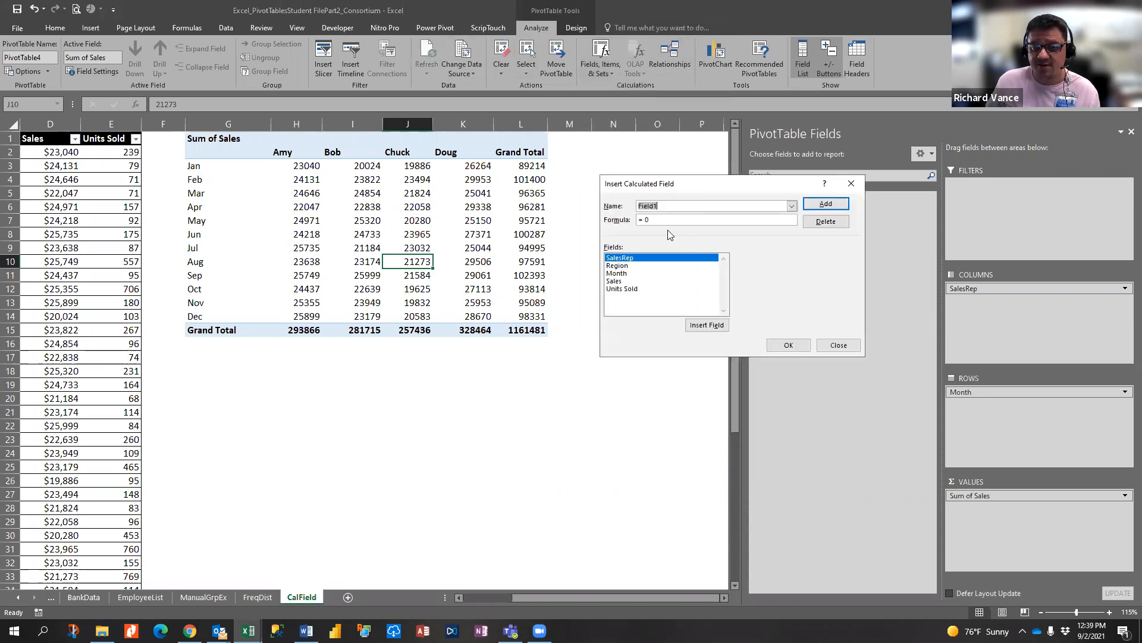
left_click_drag(648, 183, 389, 131)
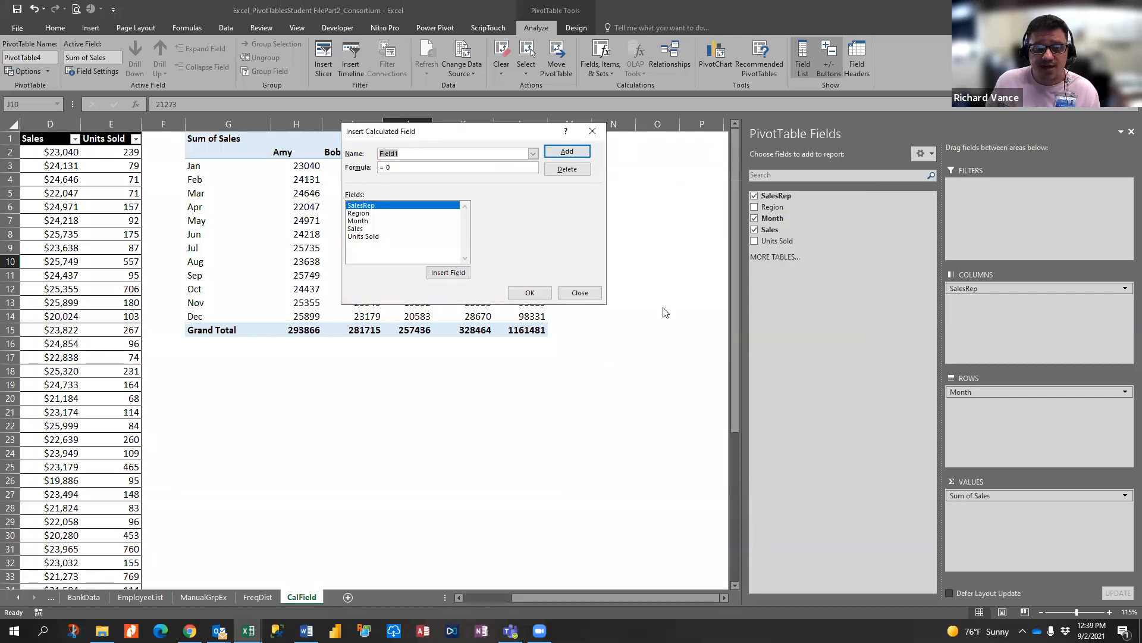
left_click(307, 631)
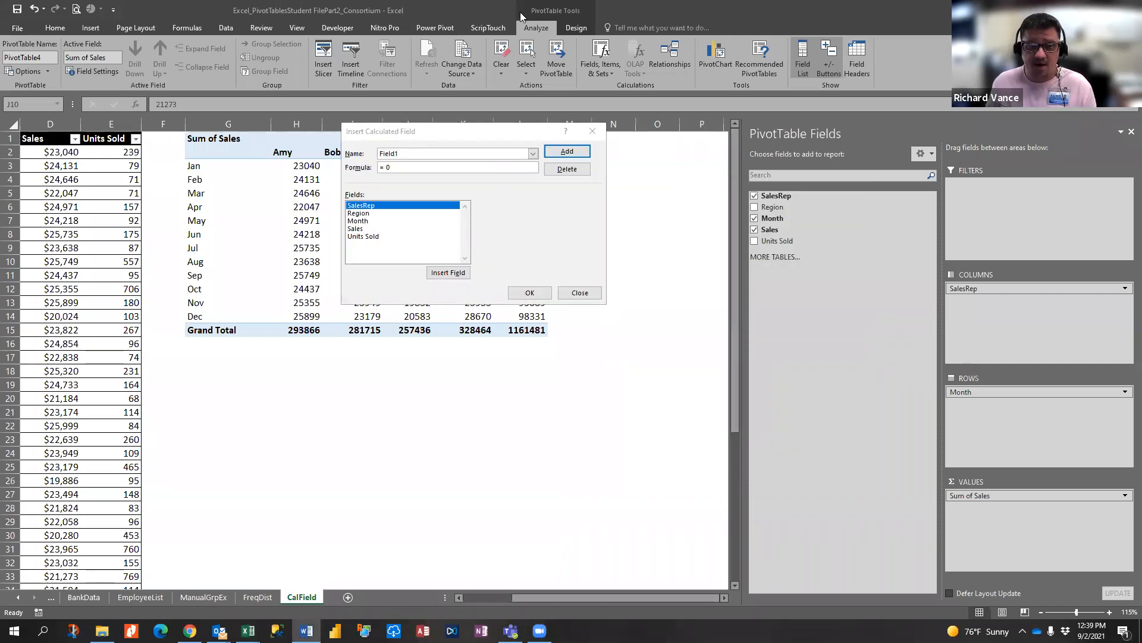
left_click_drag(414, 136, 422, 144)
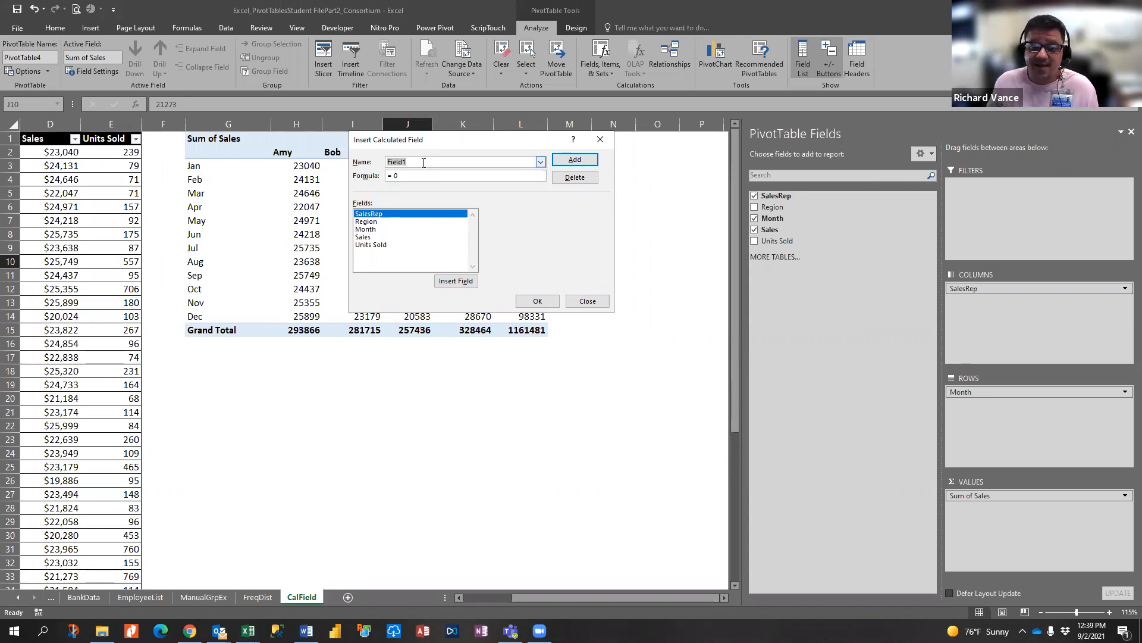
type("Average Unit Price")
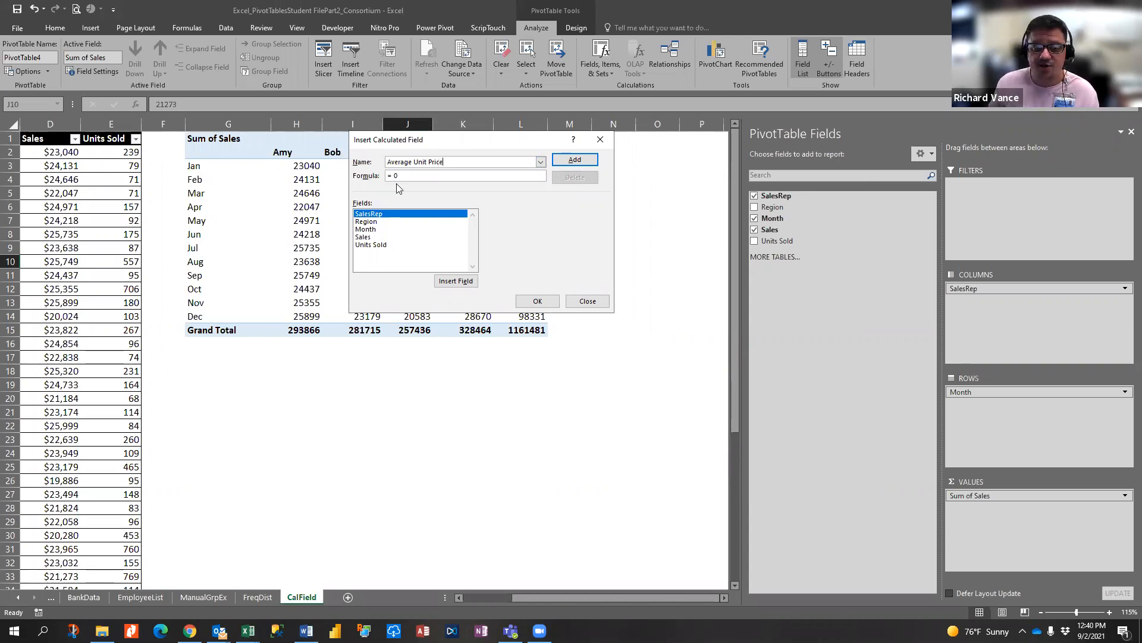
Set the calculated field's formula to Sales divided by Units Sold and add it to the PivotTable.
key("Tab")
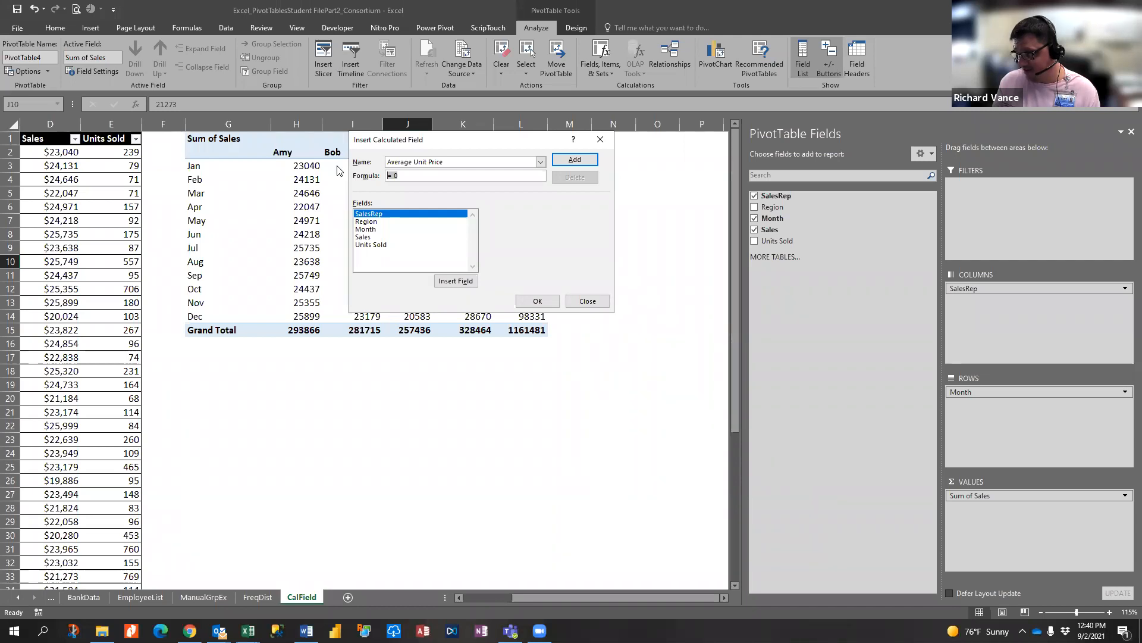
type("=")
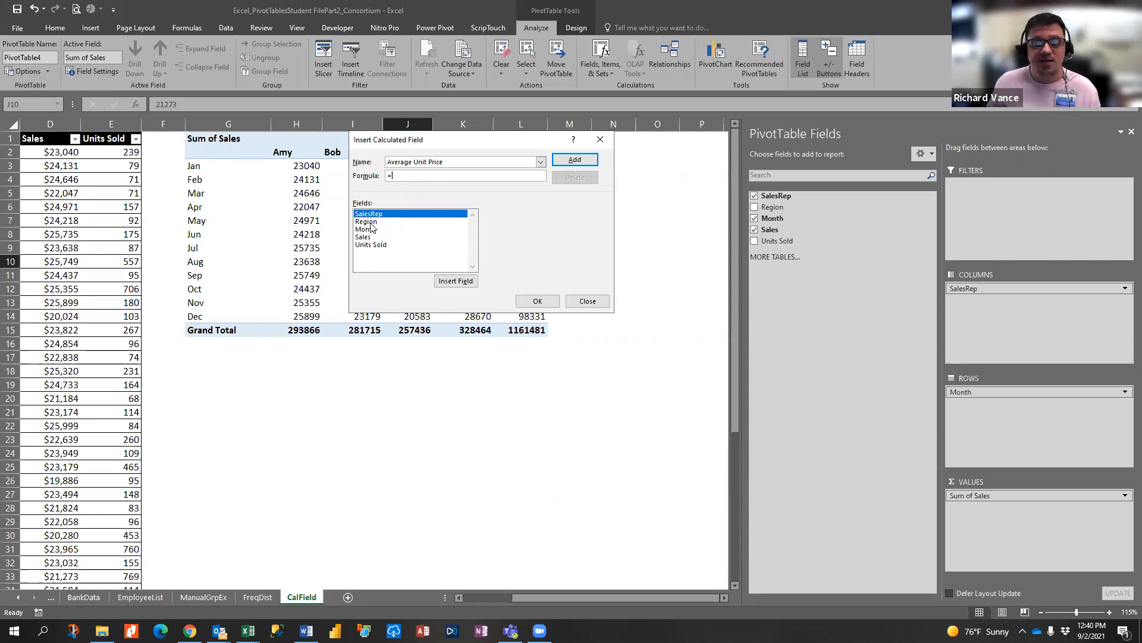
left_click(364, 237)
double_click(363, 237)
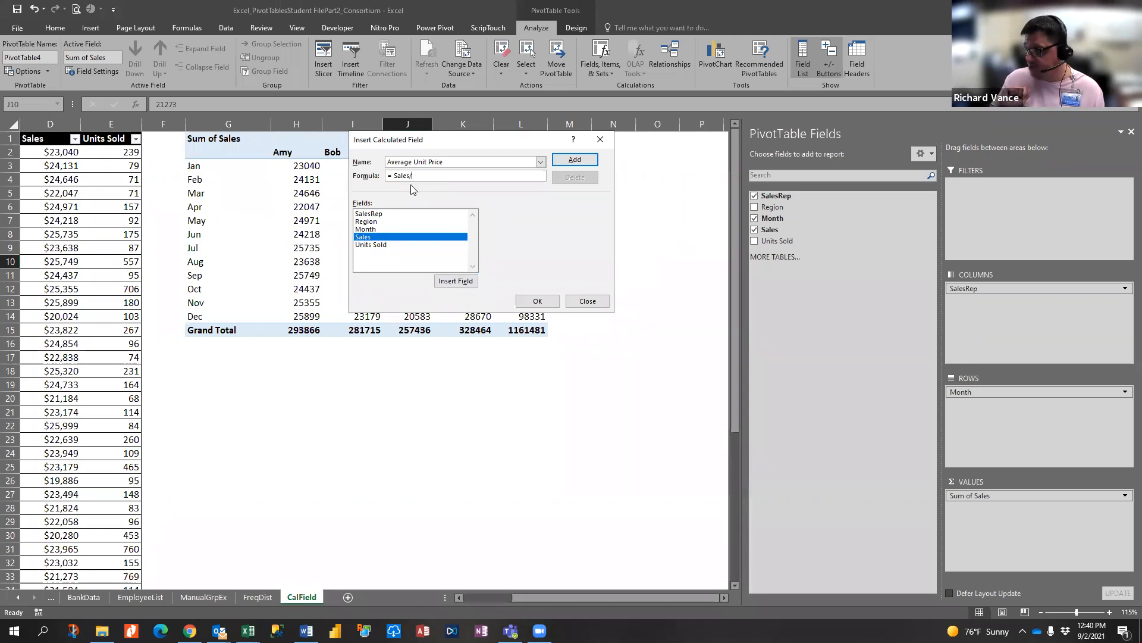
type("/")
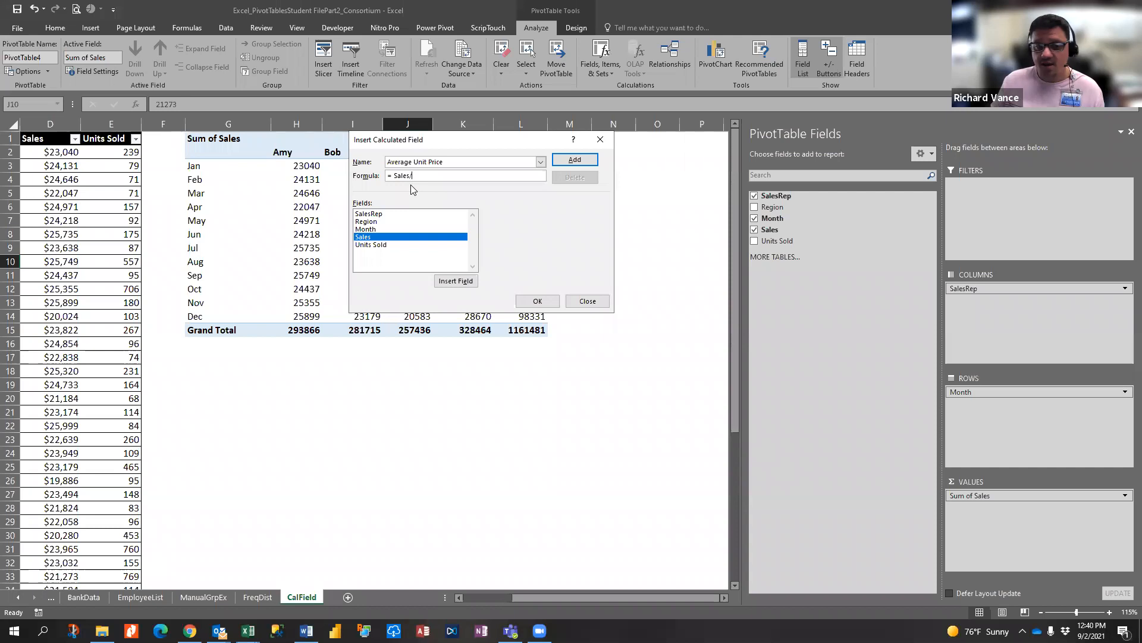
left_click(371, 245)
left_click(456, 281)
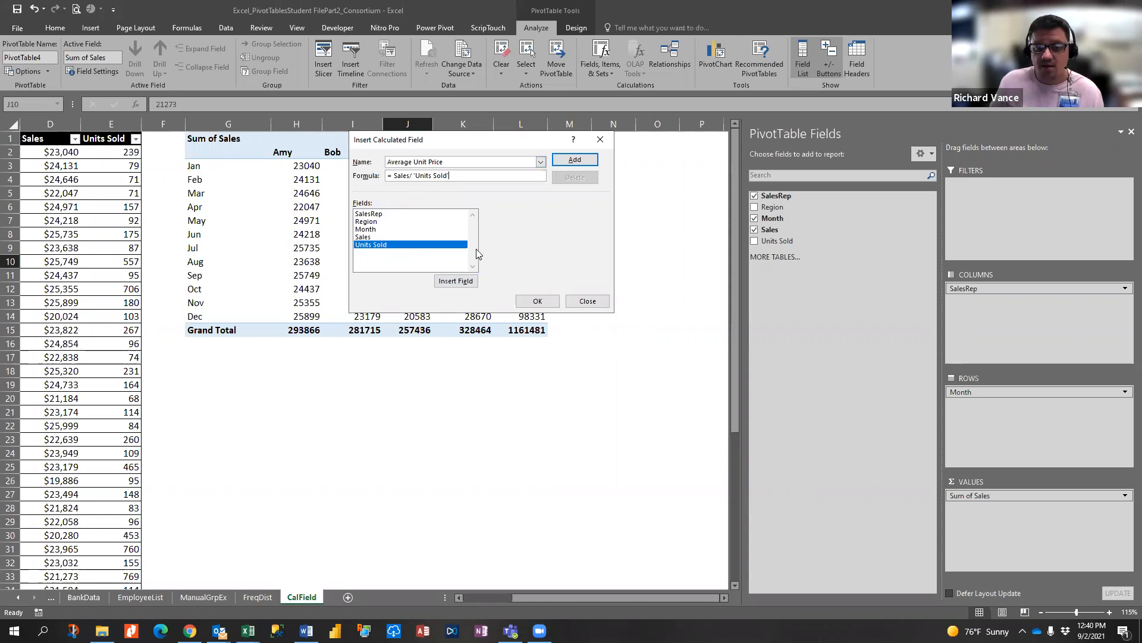
left_click(537, 301)
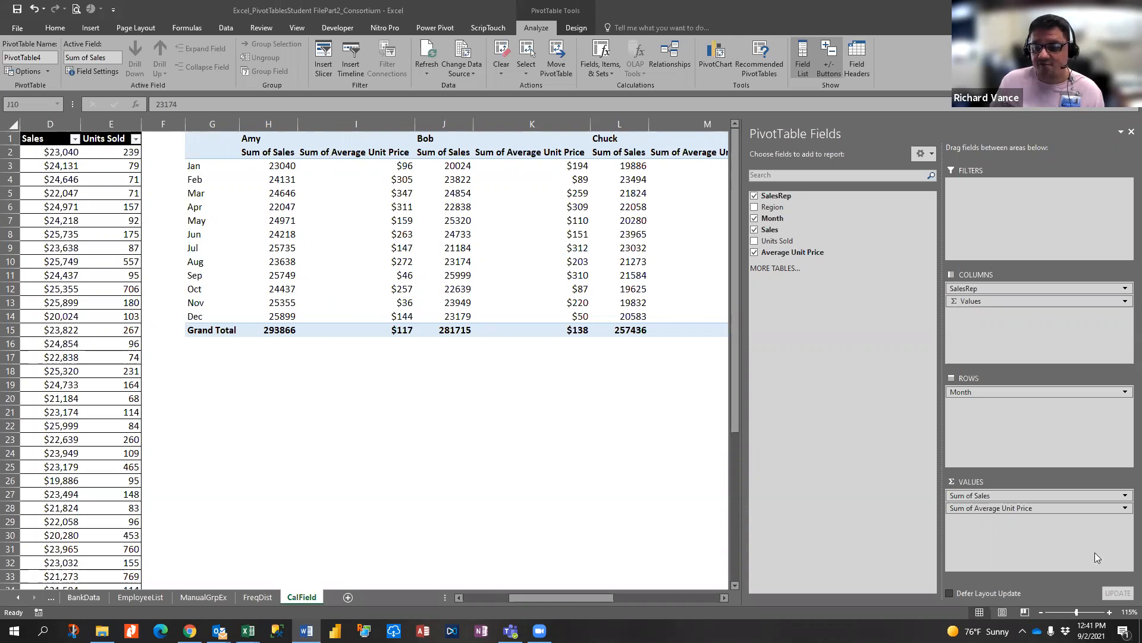
Summarize the Average Unit Price value field by Average instead of Sum.
left_click(978, 509)
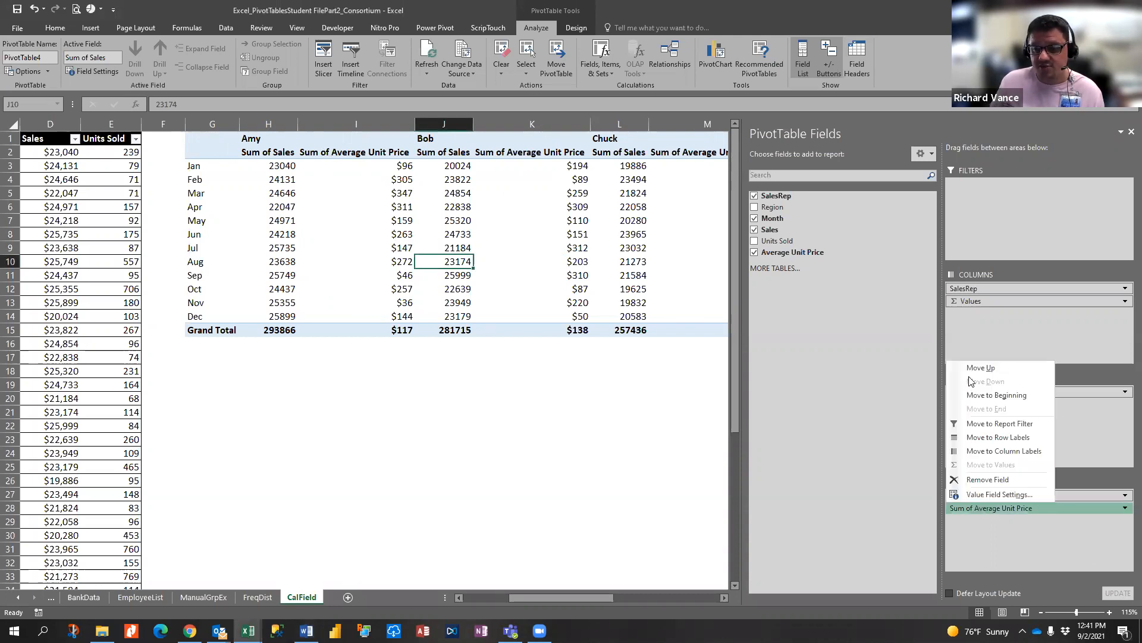
left_click(978, 495)
key("Down")
key("Down")
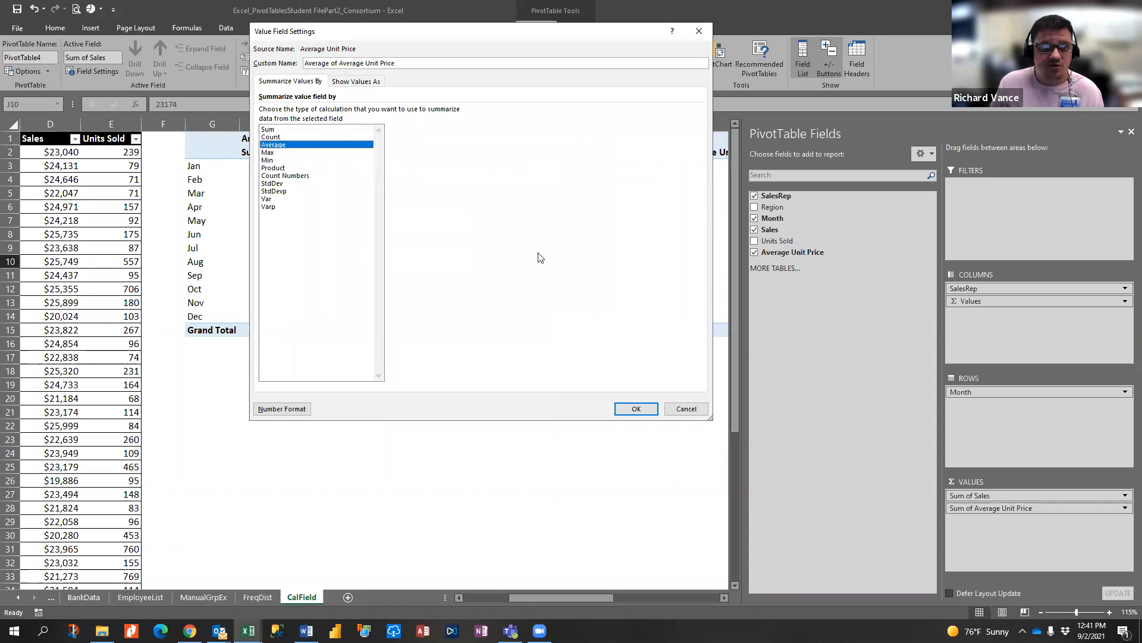
left_click(636, 410)
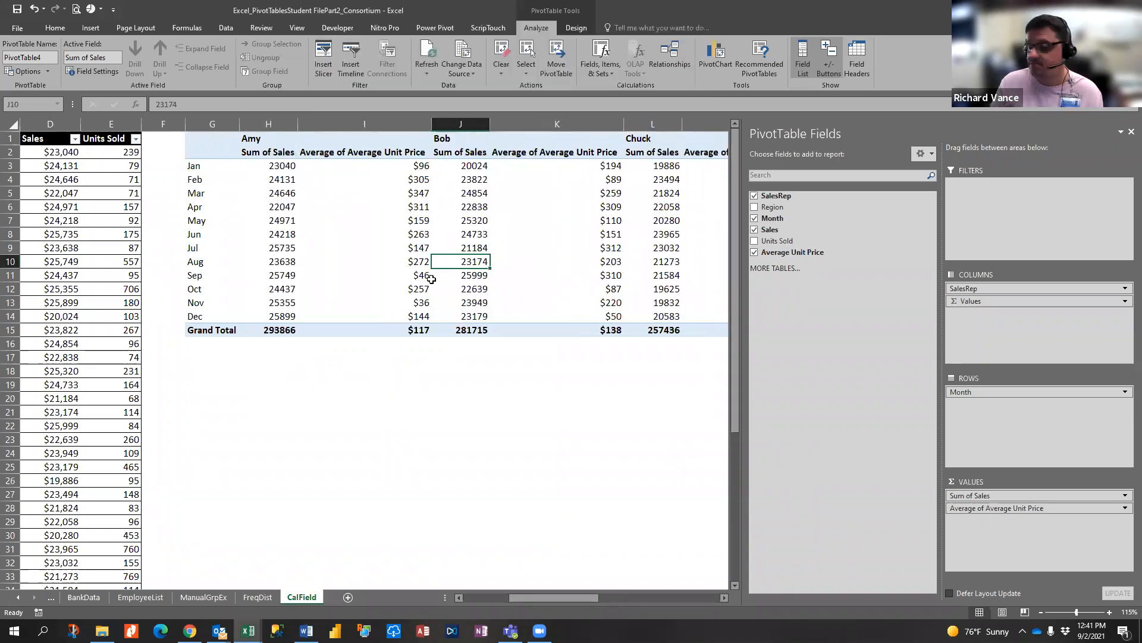
Give the averaged unit price field the custom name Avg Price and close the PivotTable field list.
mouse_move(431, 278)
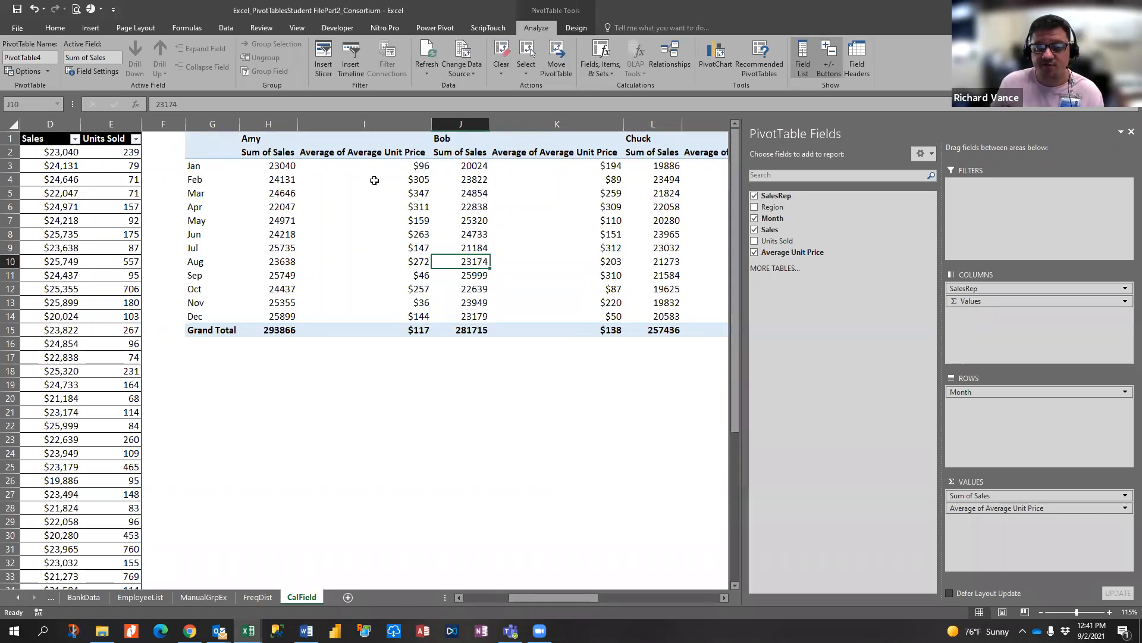
mouse_move(322, 190)
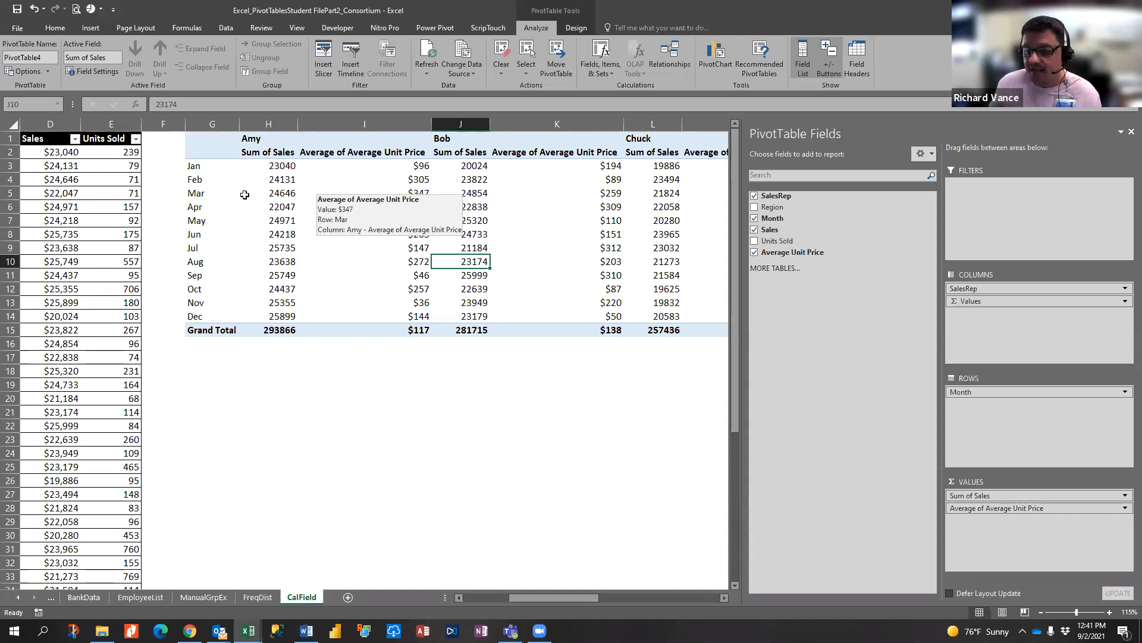
left_click(1125, 508)
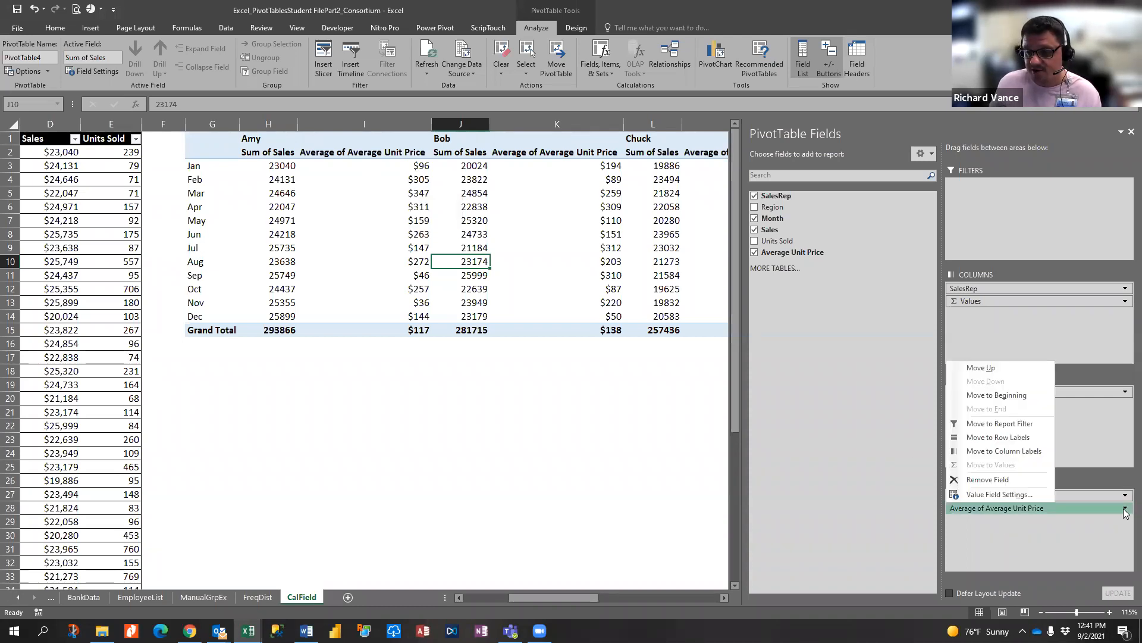
left_click(1023, 497)
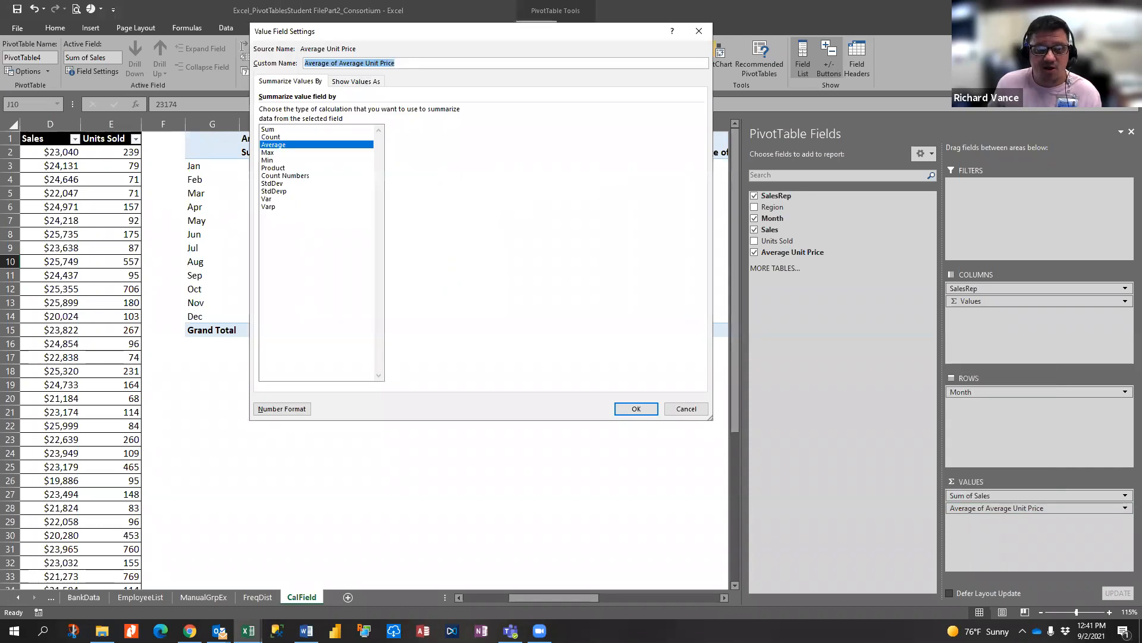
type("Avg Price")
key("Return")
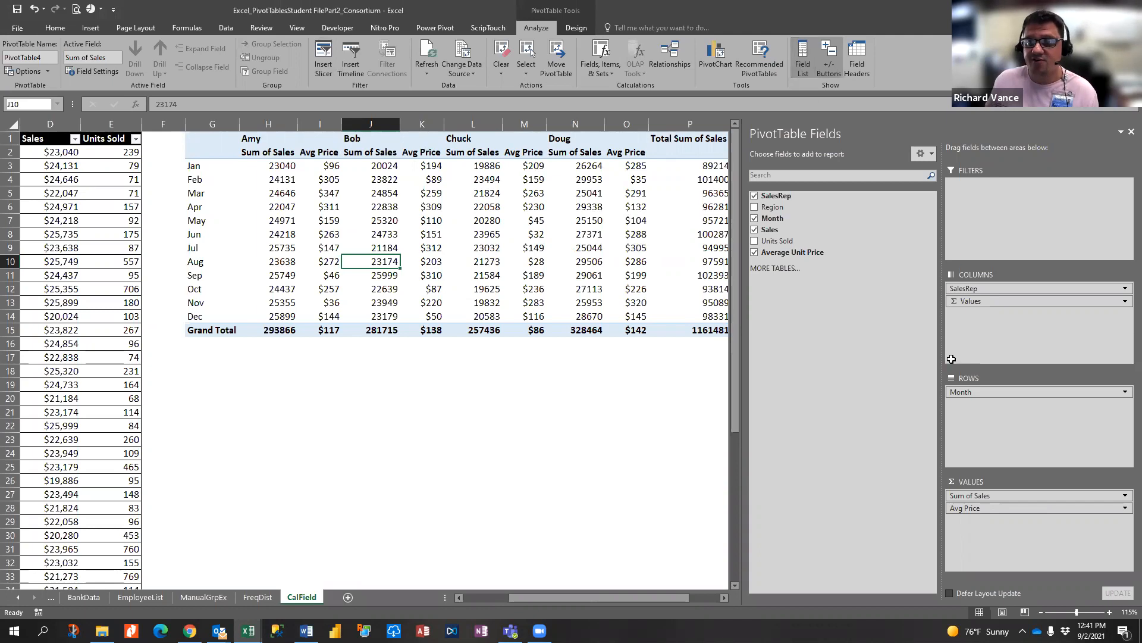
left_click(1131, 131)
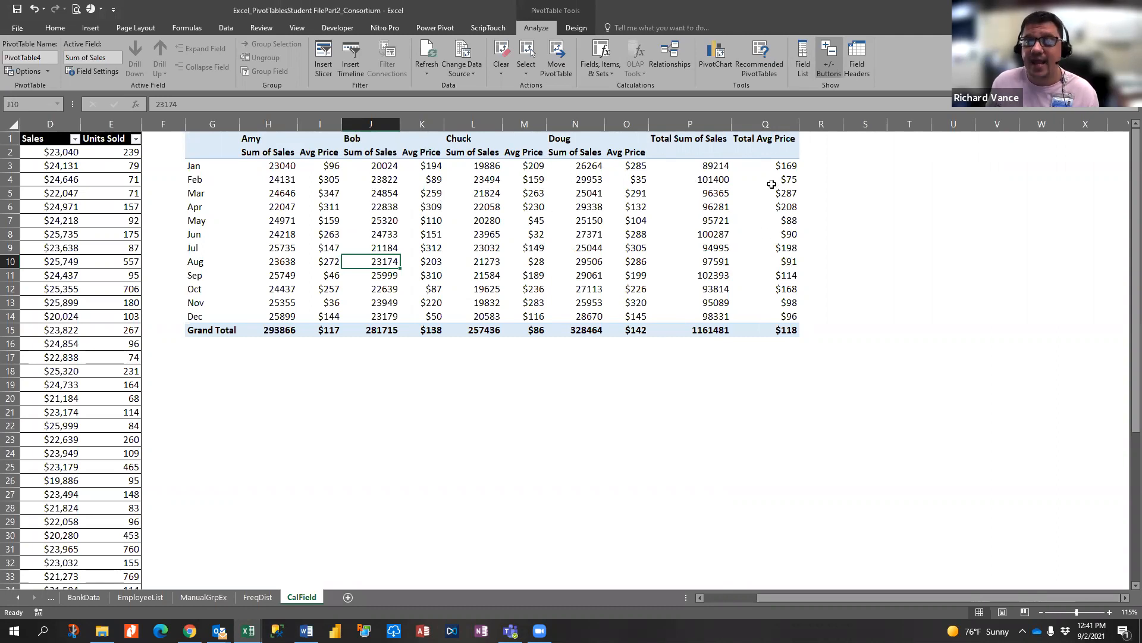
Delete the entire PivotTable beside the CalField sales table.
mouse_move(785, 219)
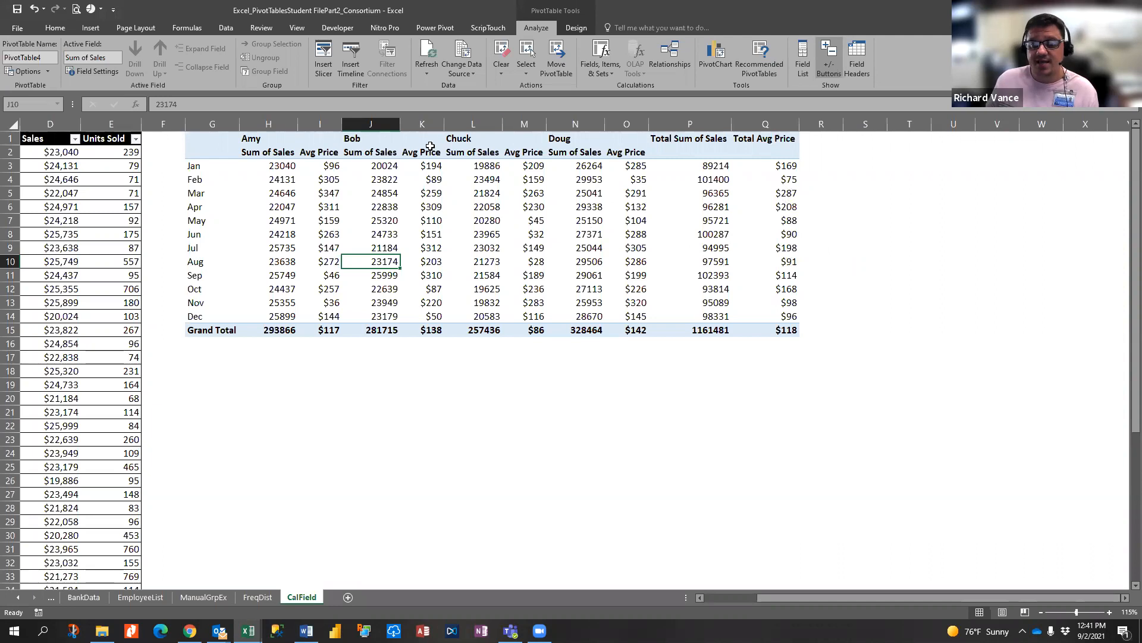
mouse_move(457, 228)
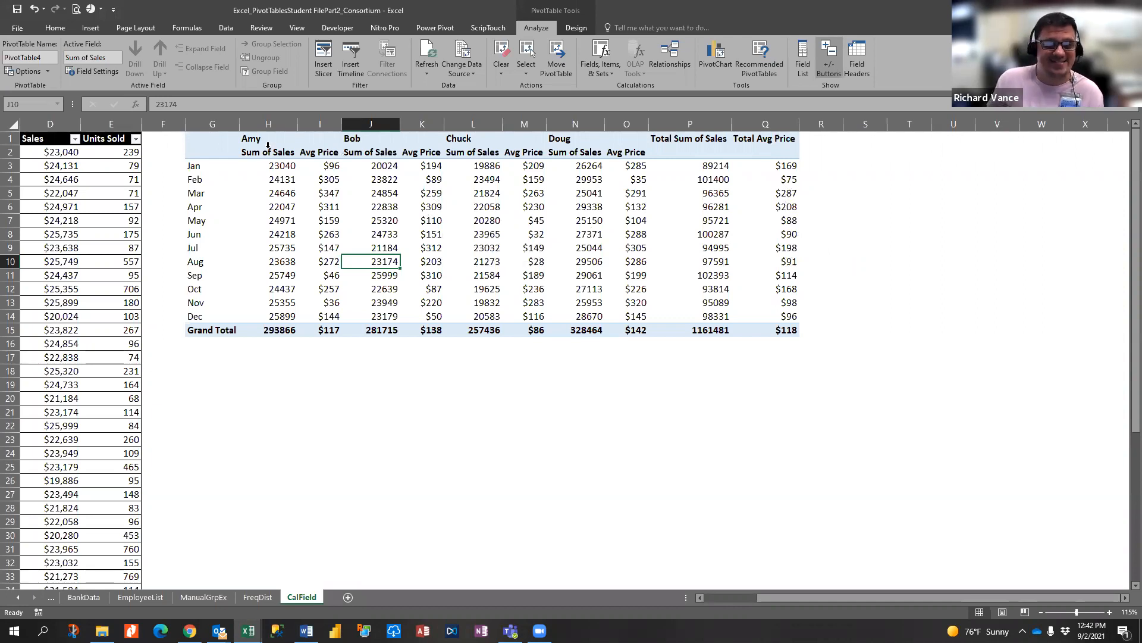
left_click_drag(238, 126, 832, 152)
key("Delete")
left_click(277, 329)
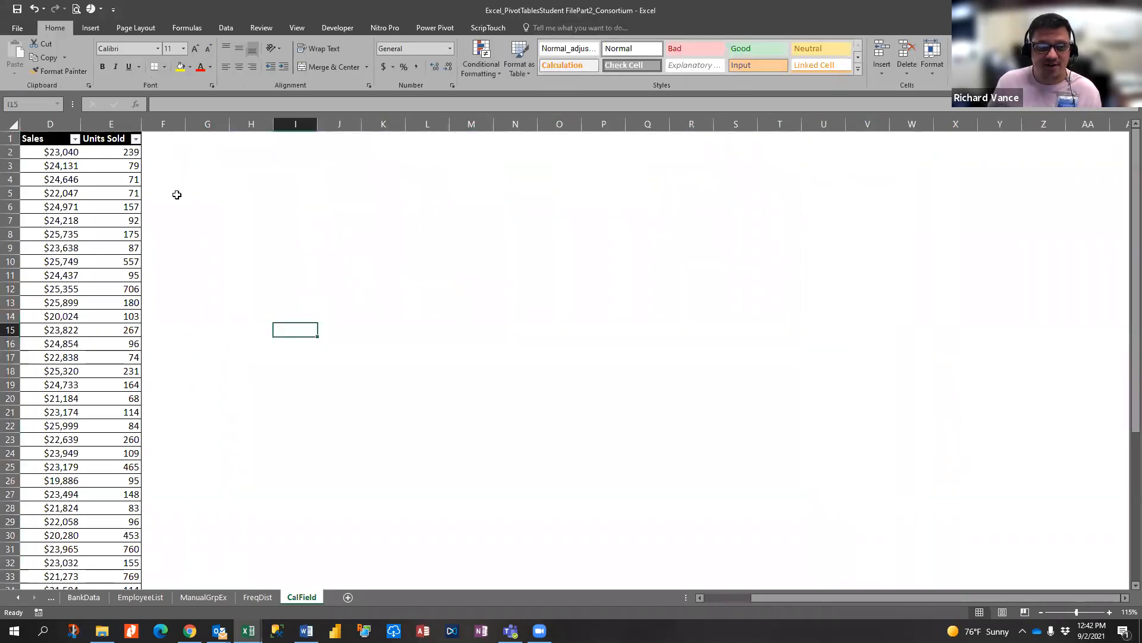
Create a fresh PivotTable from Table189, placed on the existing CalField worksheet at cell G1.
left_click(51, 193)
left_click(90, 31)
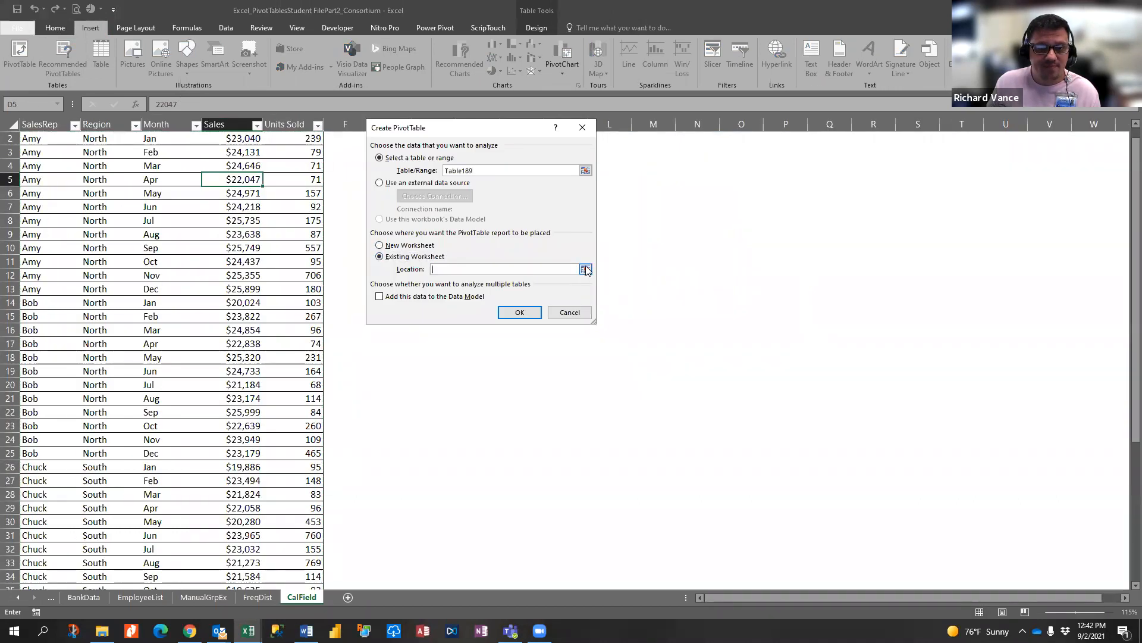
left_click(587, 270)
left_click_drag(504, 145, 675, 161)
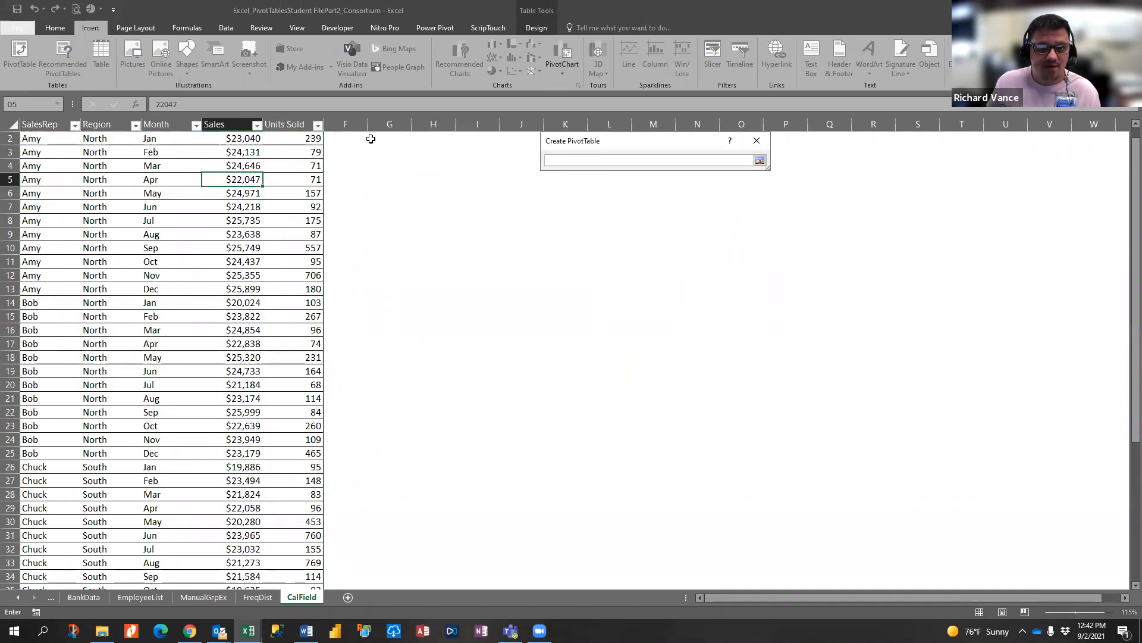
left_click(391, 138)
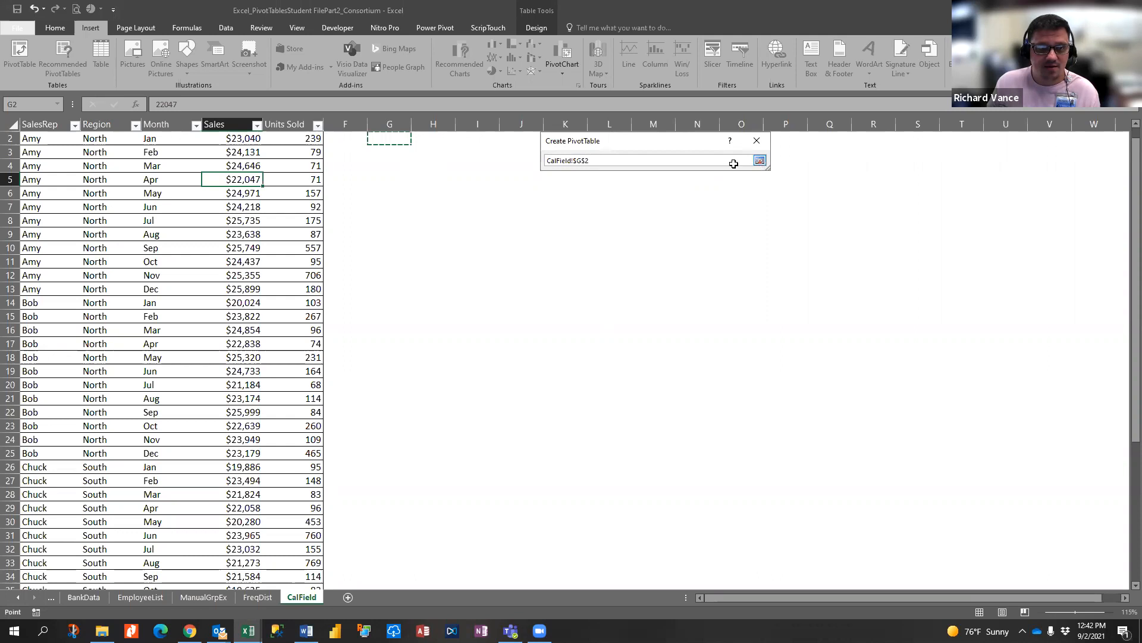
scroll(408, 148, "up", 1)
left_click(389, 138)
left_click(760, 160)
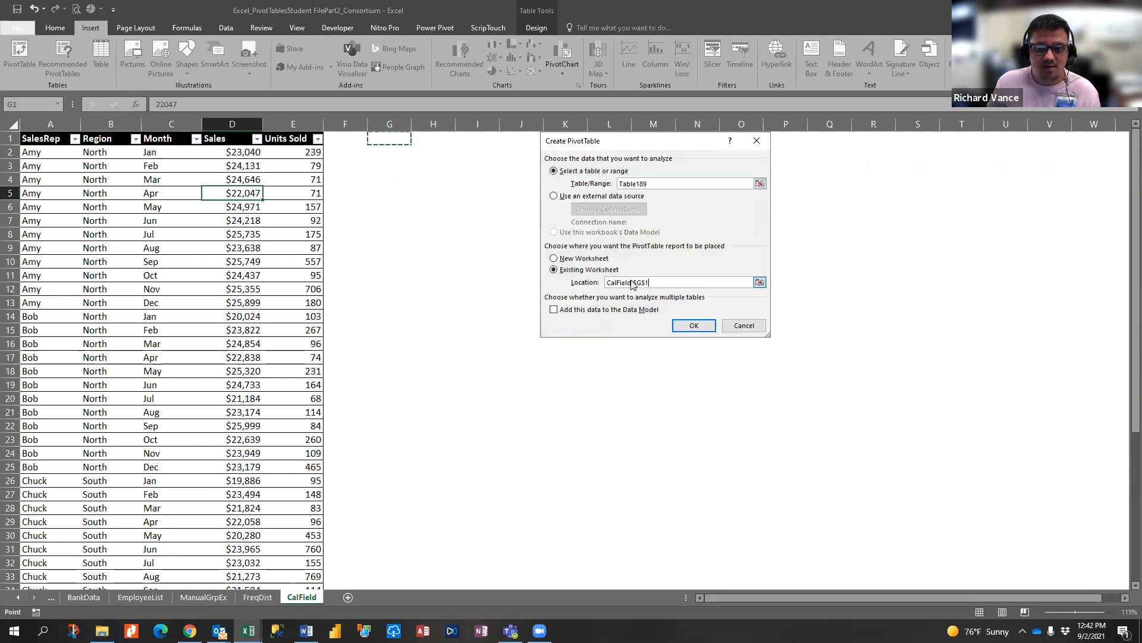
left_click(695, 326)
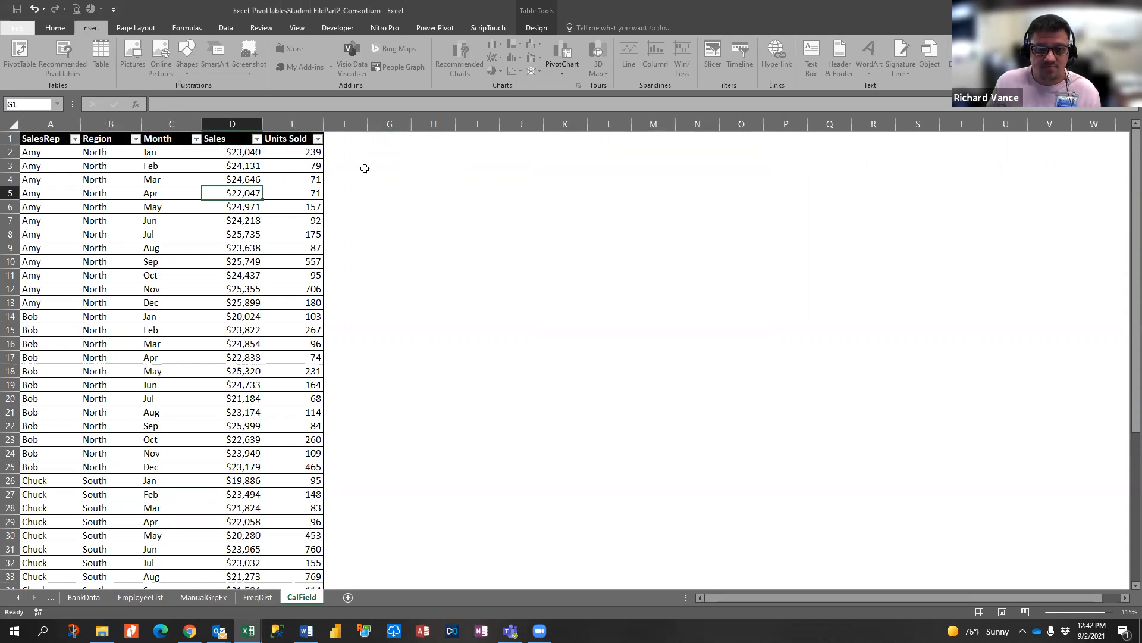
Put SalesRep in the columns and Month in the rows of the new PivotTable.
left_click_drag(770, 196, 946, 287)
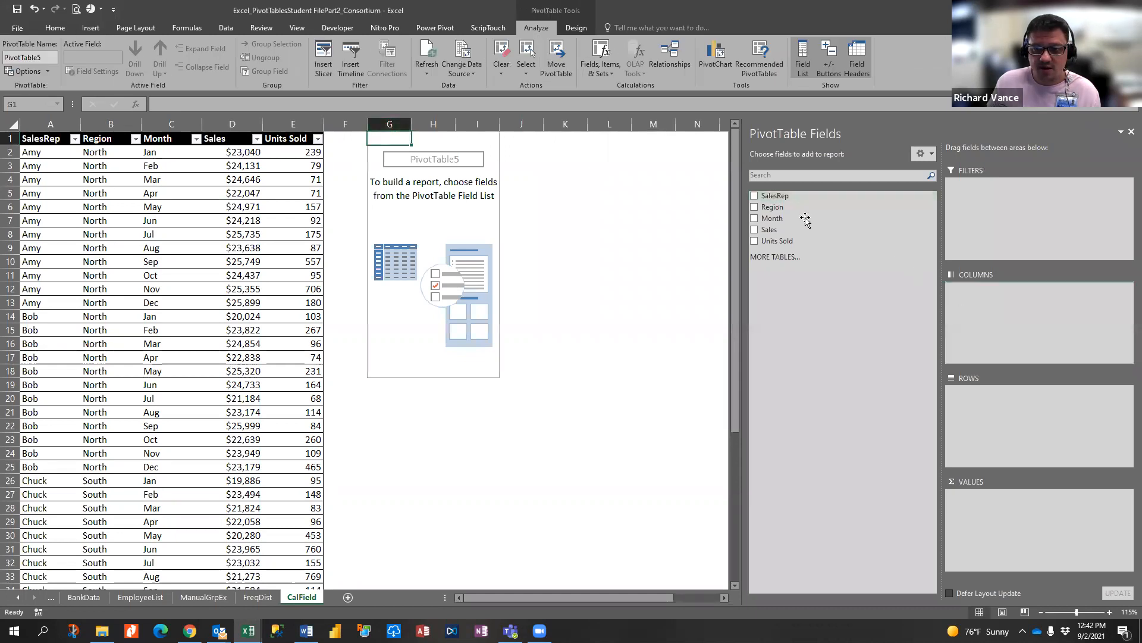
left_click_drag(772, 219, 1001, 449)
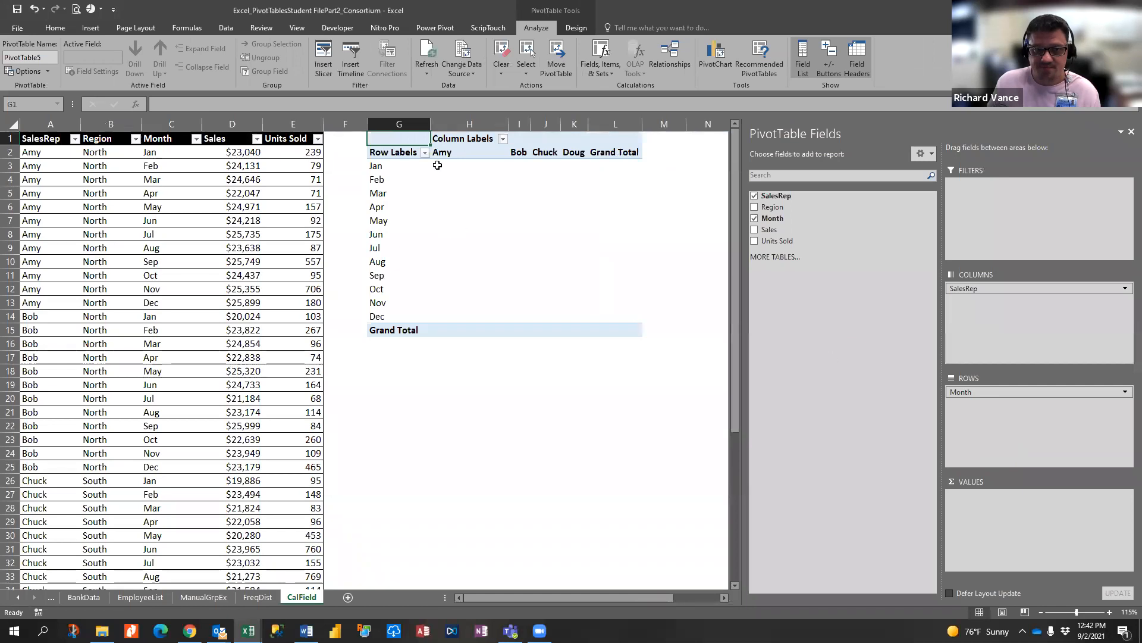
Add Sales to the values of the new PivotTable and hide its field headers.
left_click_drag(770, 230, 1045, 566)
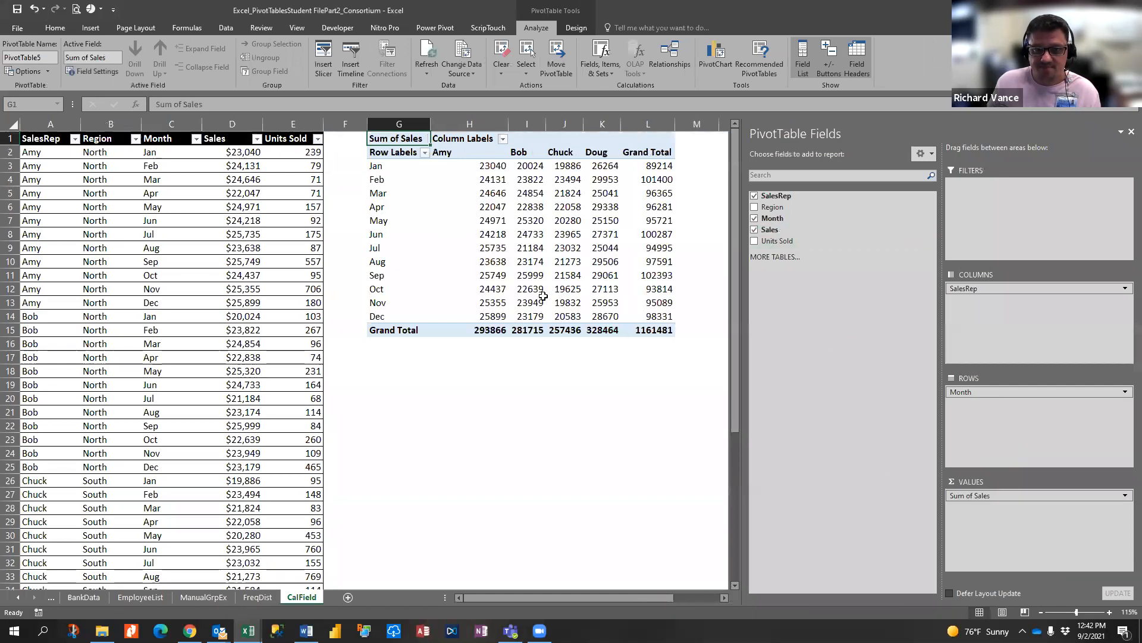
left_click(864, 56)
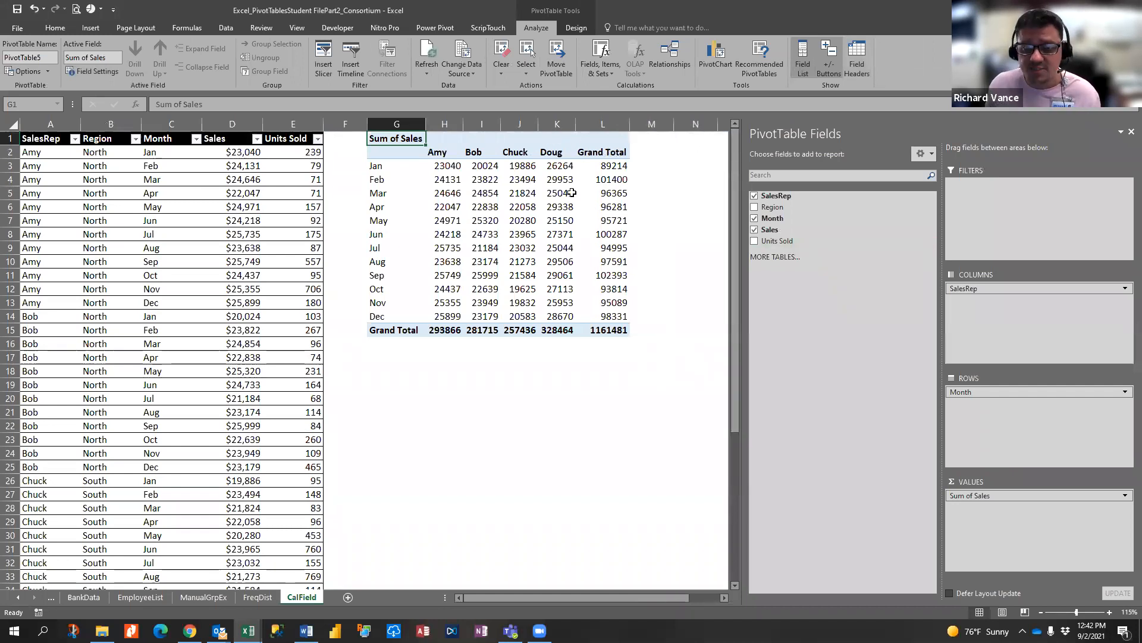
left_click(600, 60)
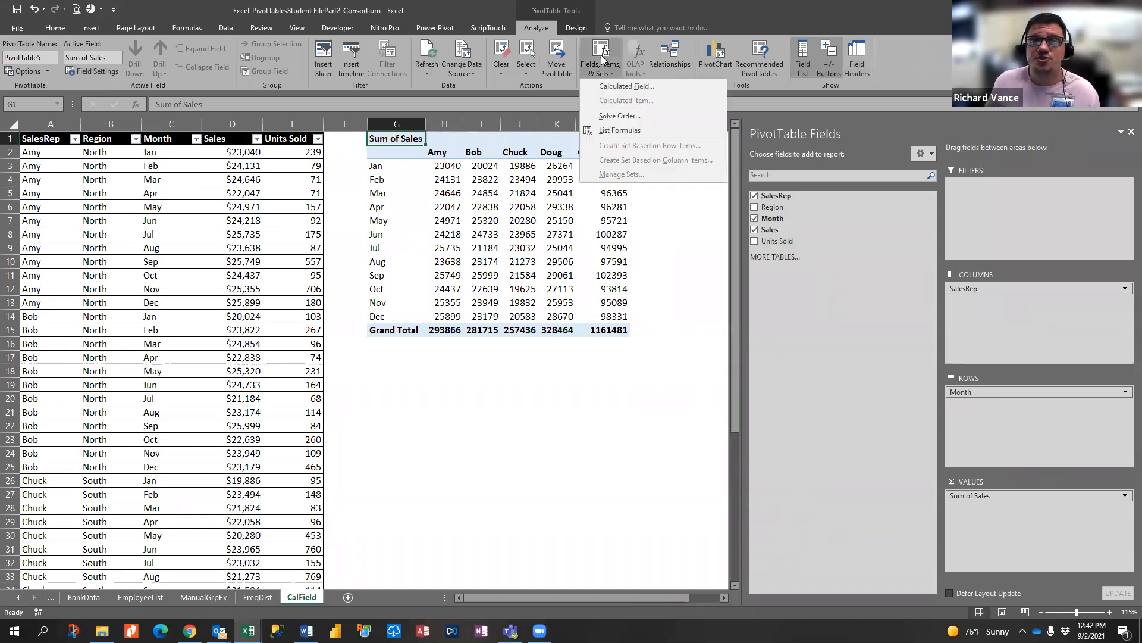
left_click(619, 89)
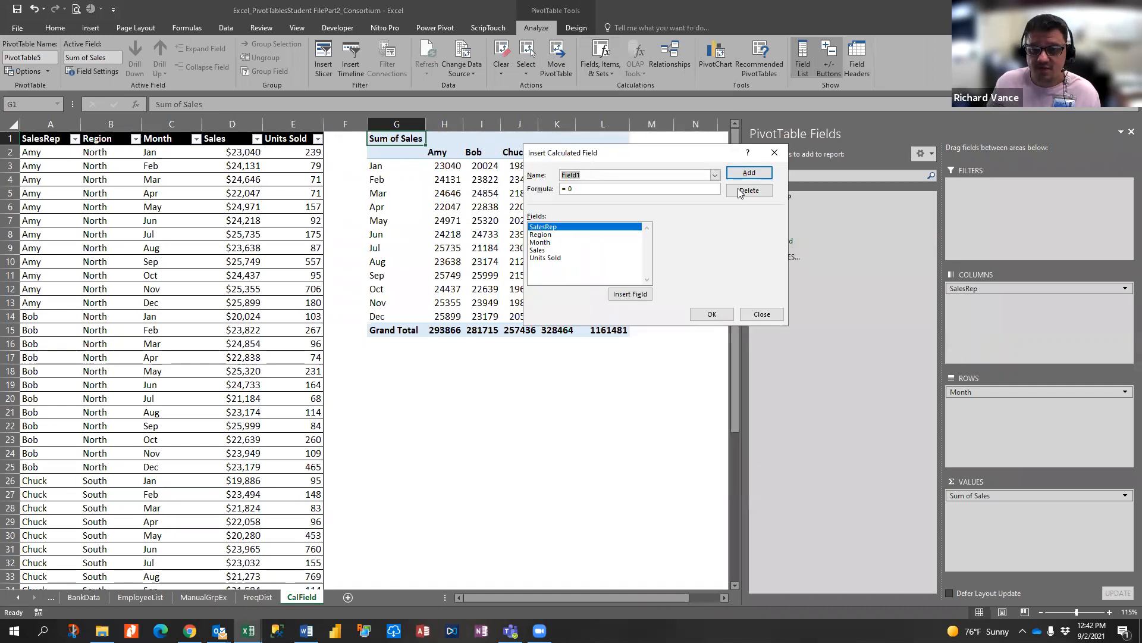
left_click(757, 313)
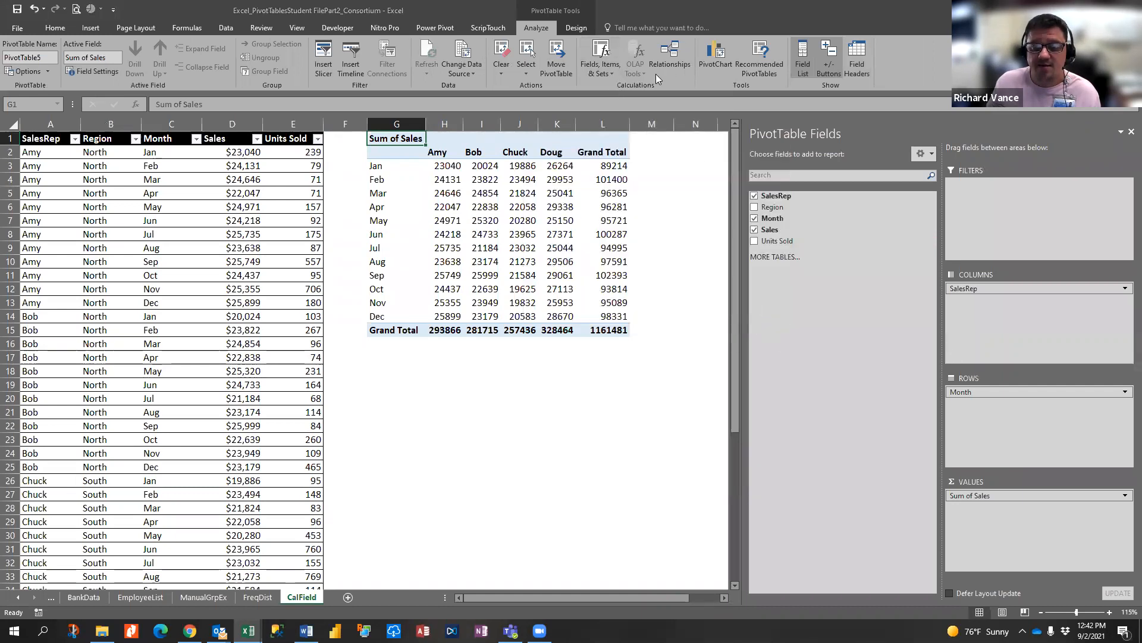
left_click(556, 260)
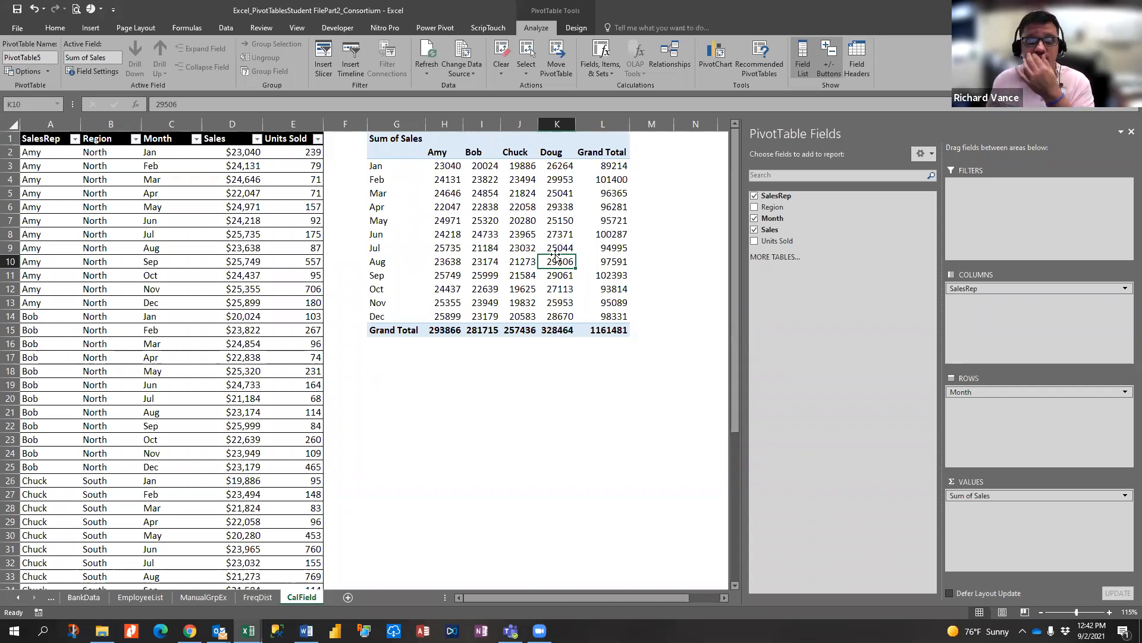
left_click(513, 225)
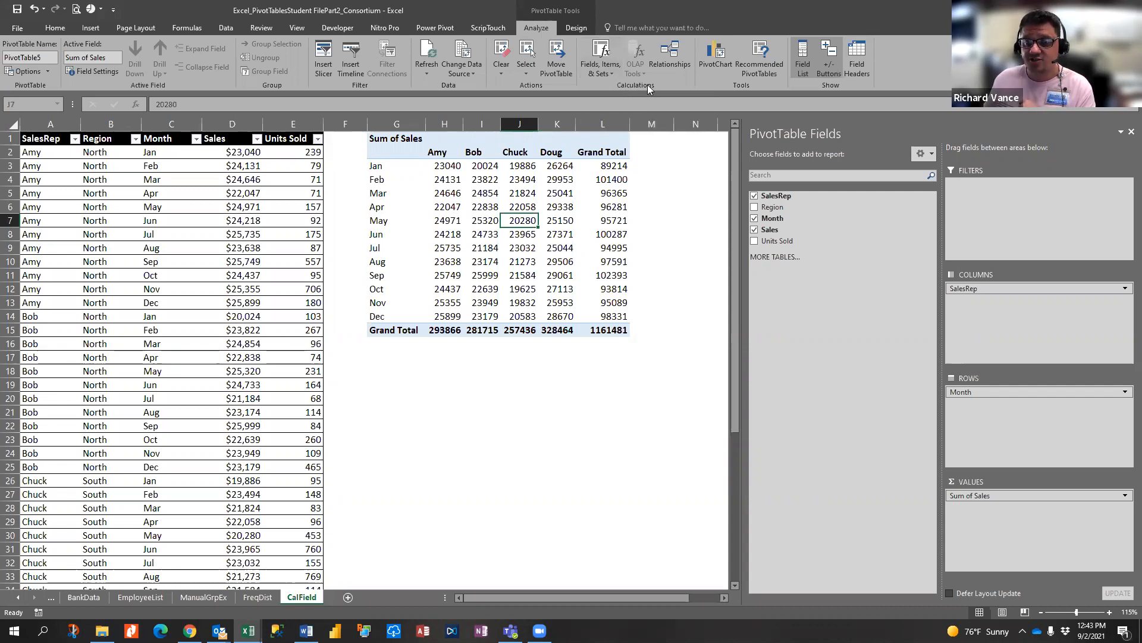
Start a new calculated field in the PivotTable and name it Average Unit Price.
left_click(600, 57)
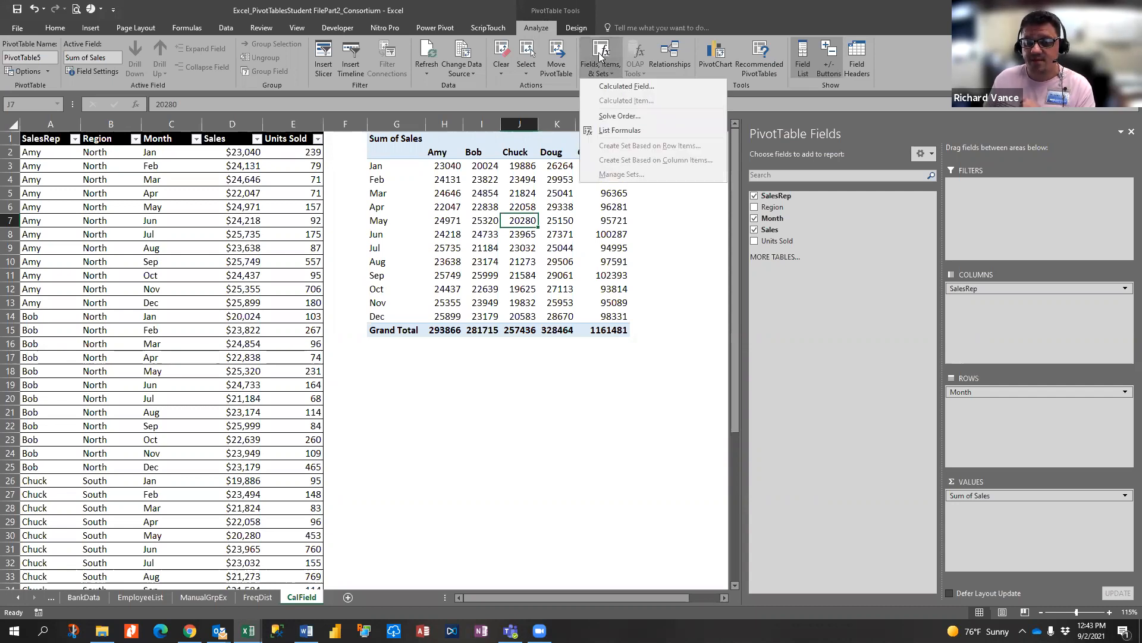
left_click(626, 86)
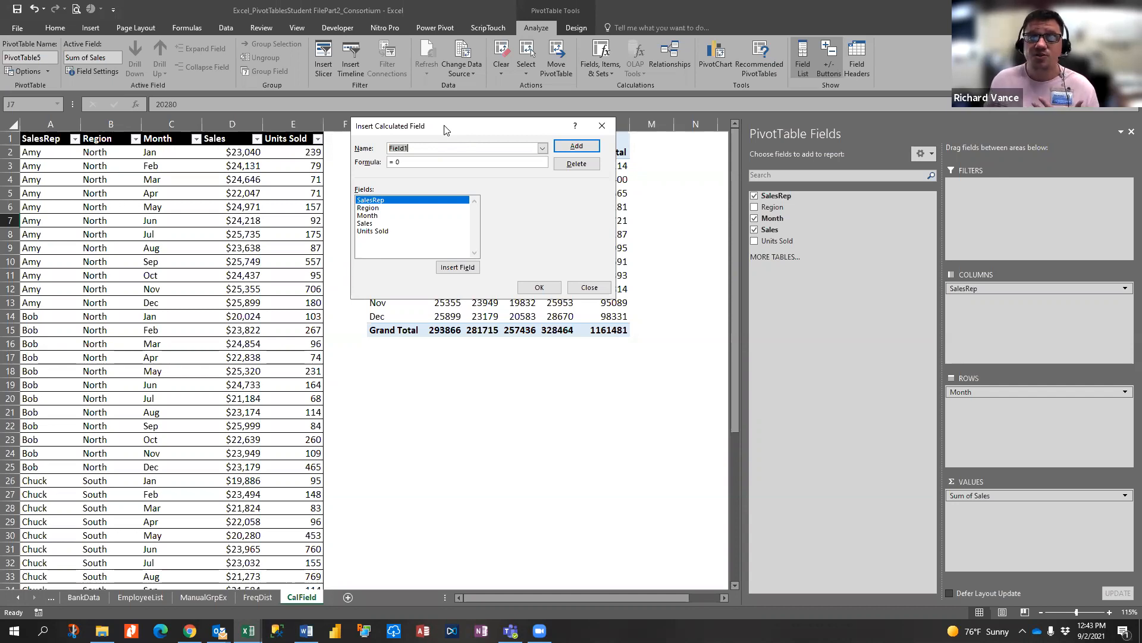
type("Average U")
type("nity P")
type("Price")
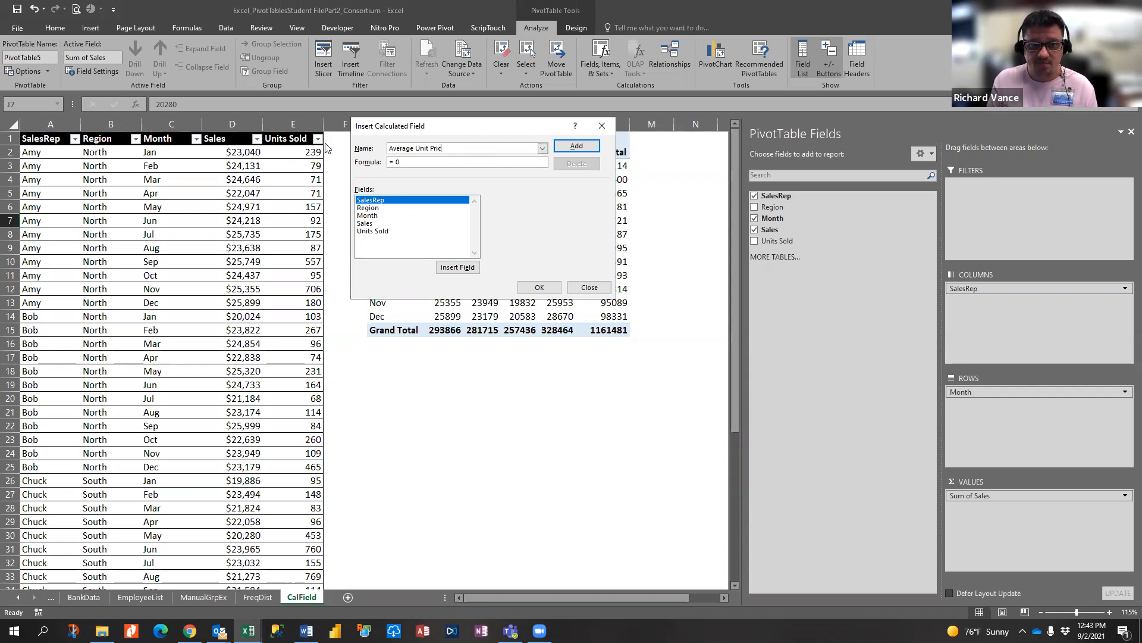
Define the calculated field's formula as Sales divided by Units Sold and add it to the PivotTable.
left_click(435, 162)
key("BackSpace")
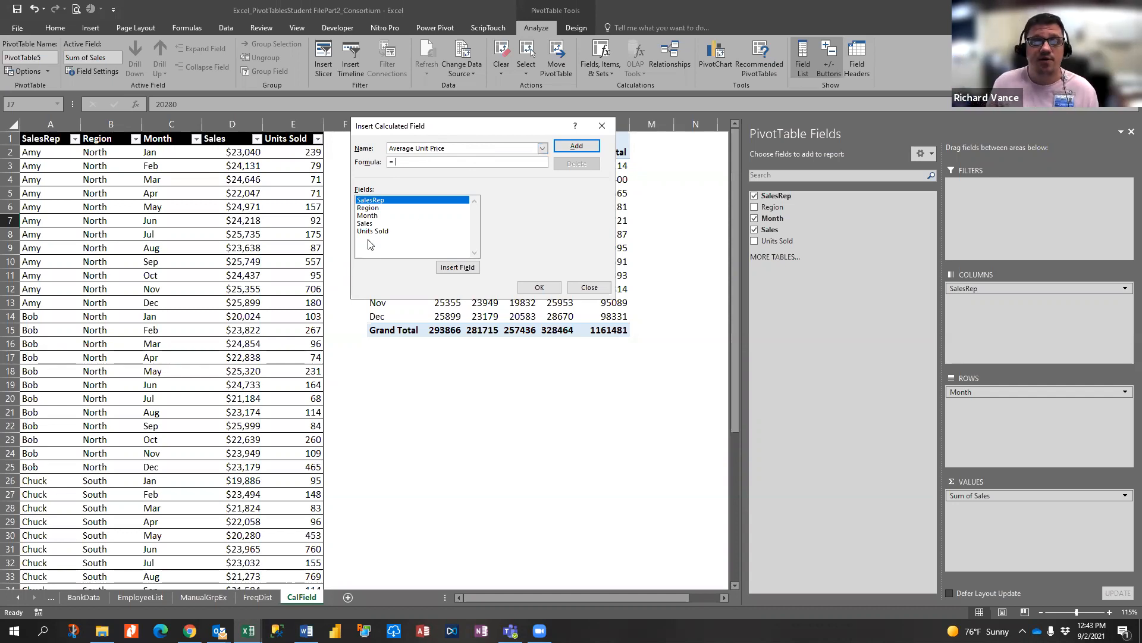
left_click(370, 223)
left_click(469, 267)
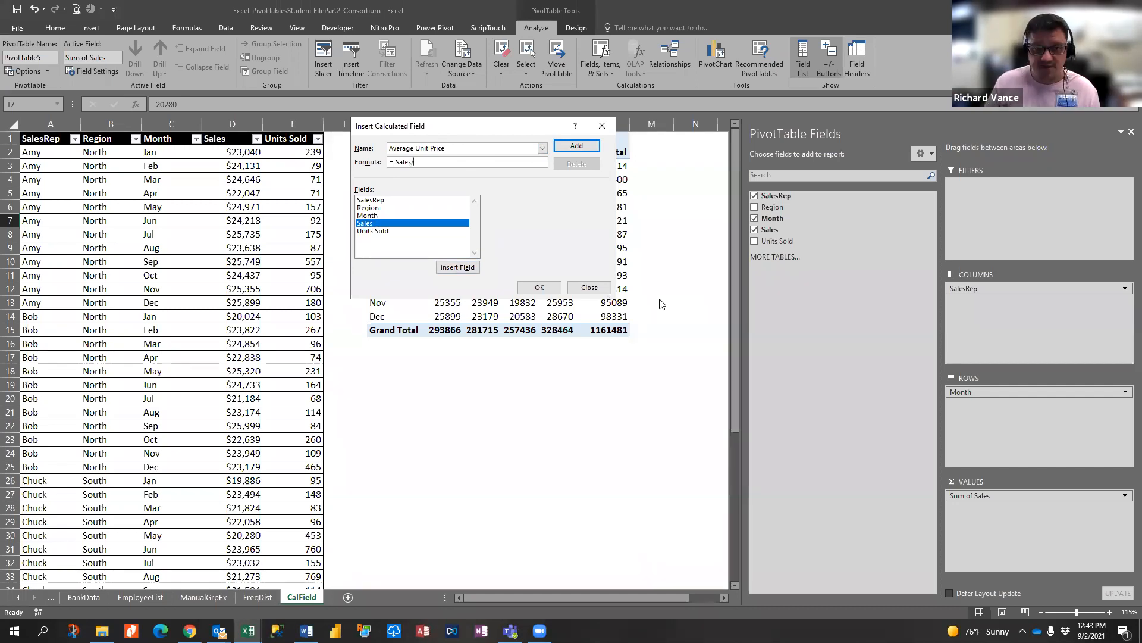
left_click(381, 231)
left_click(466, 268)
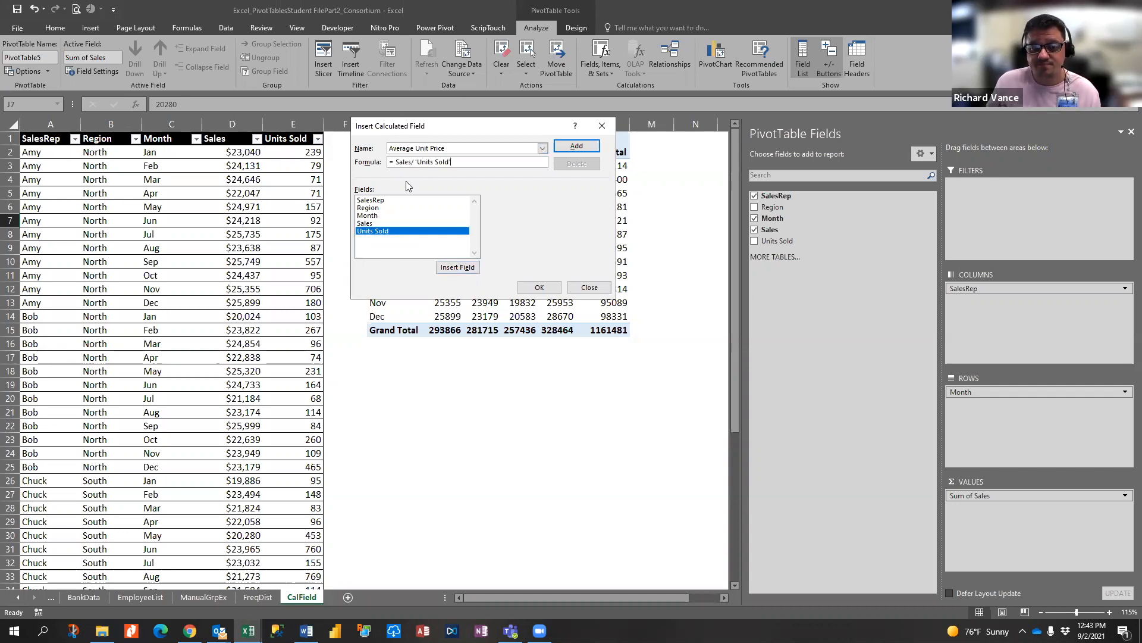
left_click(542, 291)
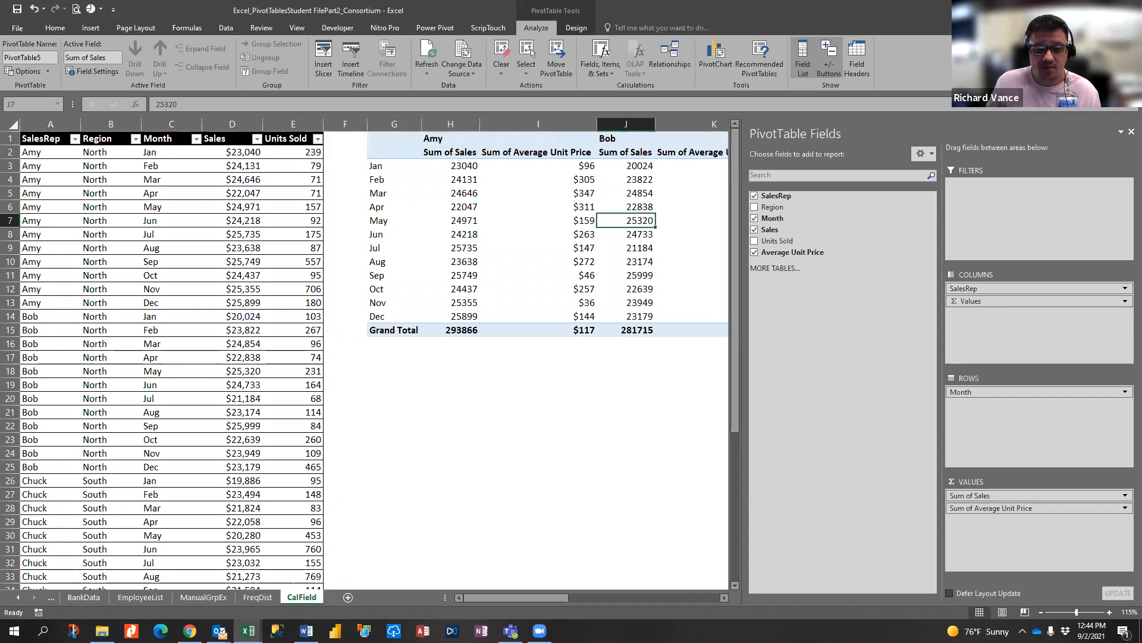
Change the Average Unit Price value field to summarize by Average.
left_click(724, 597)
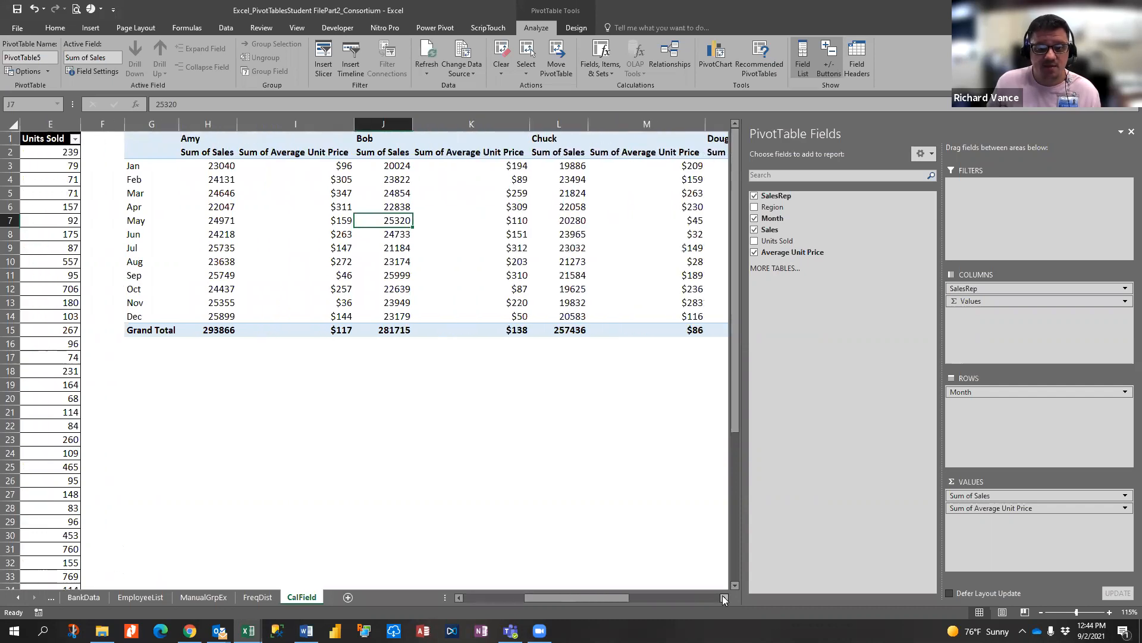
left_click(724, 597)
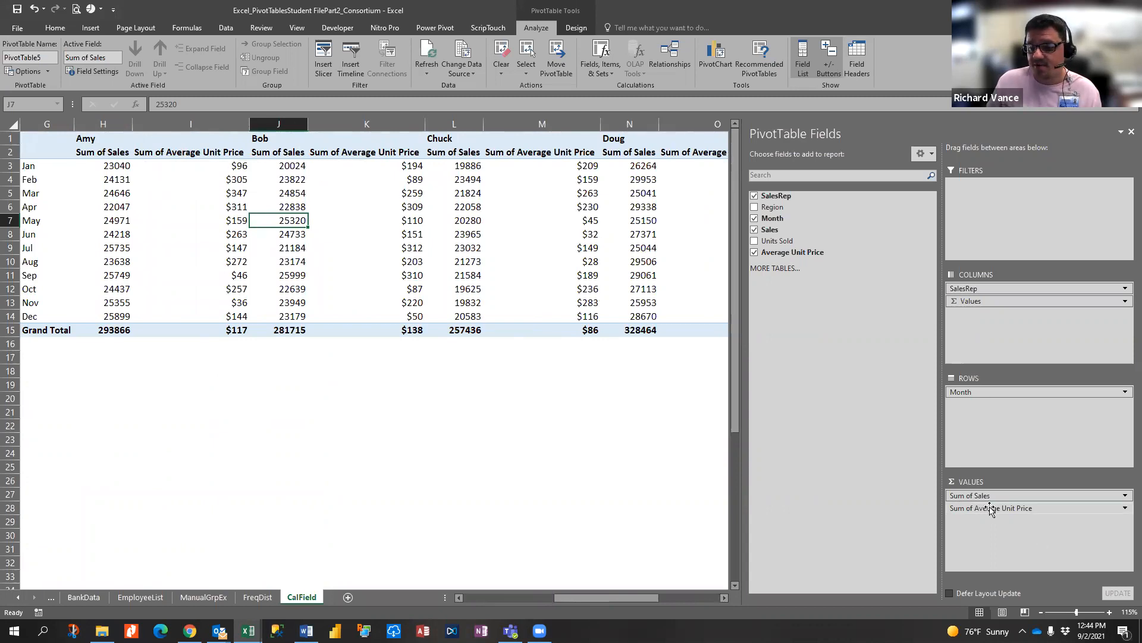
left_click(1125, 508)
left_click(1125, 509)
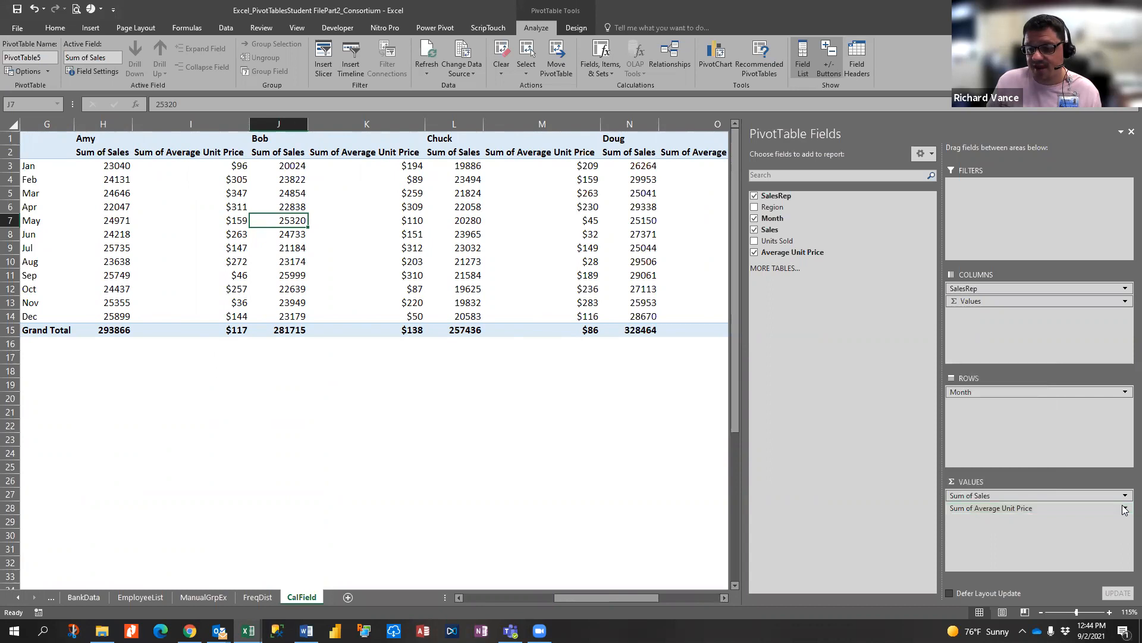
left_click(1125, 509)
left_click(1125, 509)
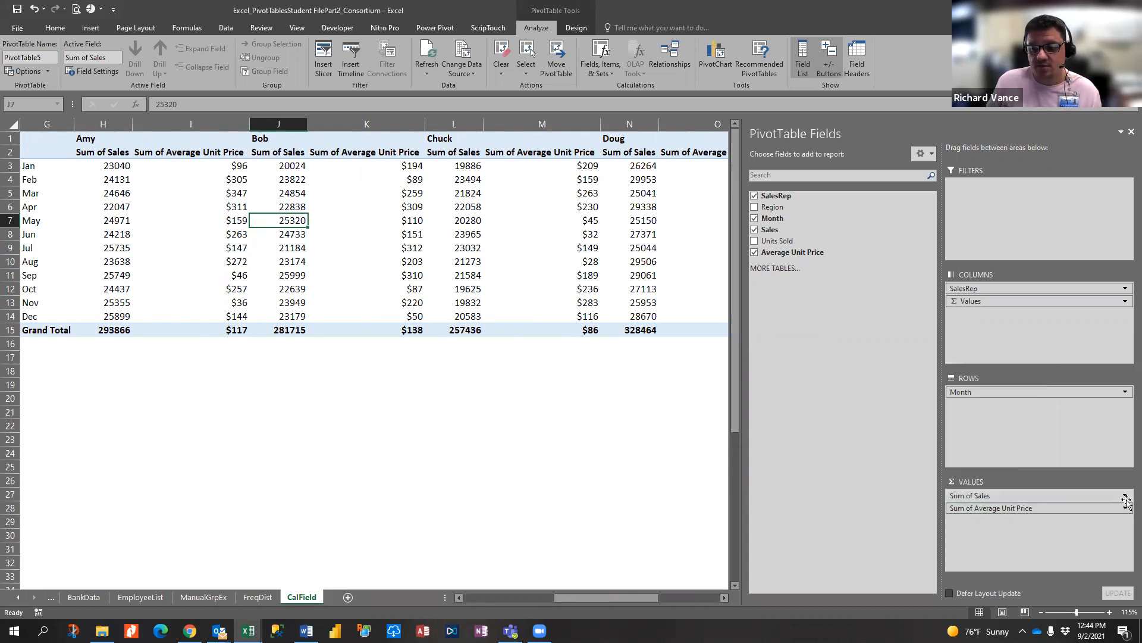
left_click(1125, 509)
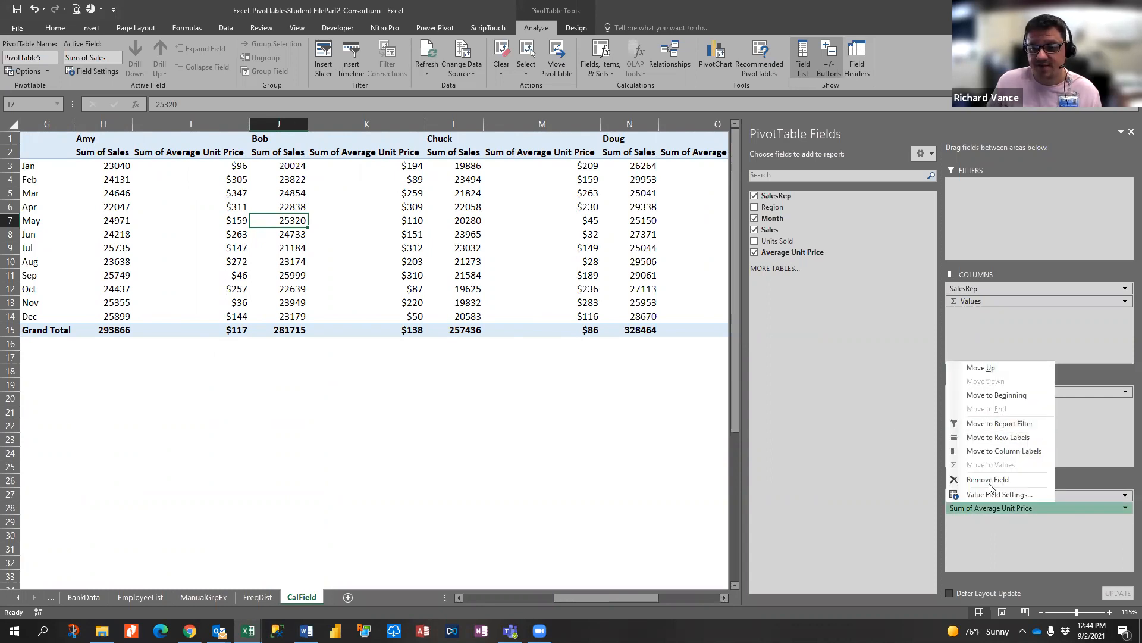
key("Return")
left_click(291, 131)
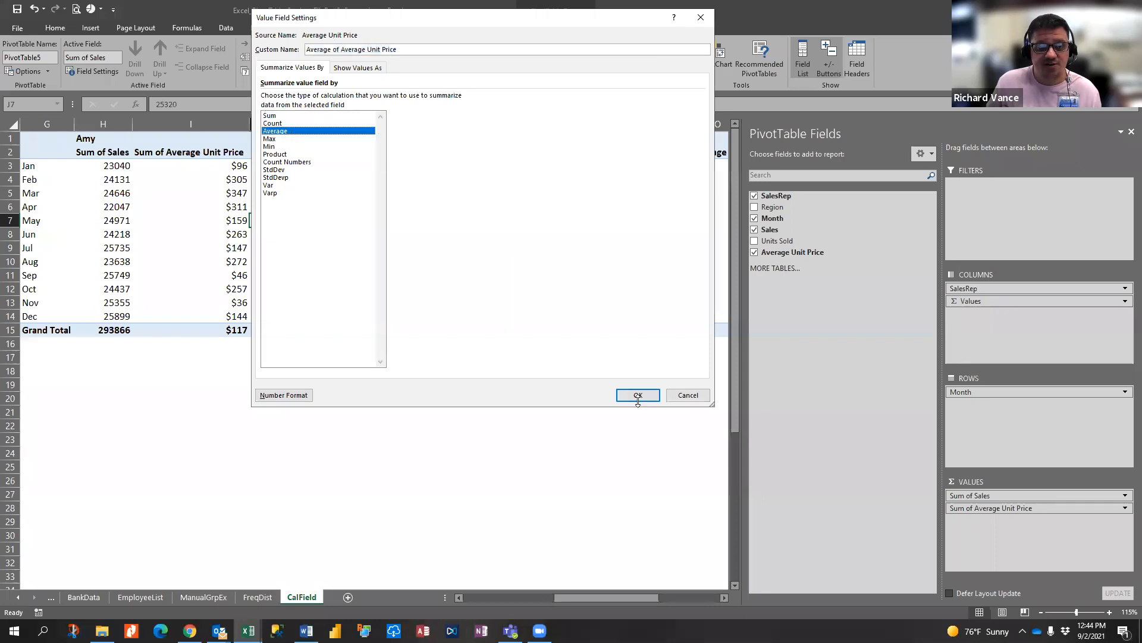
left_click(638, 395)
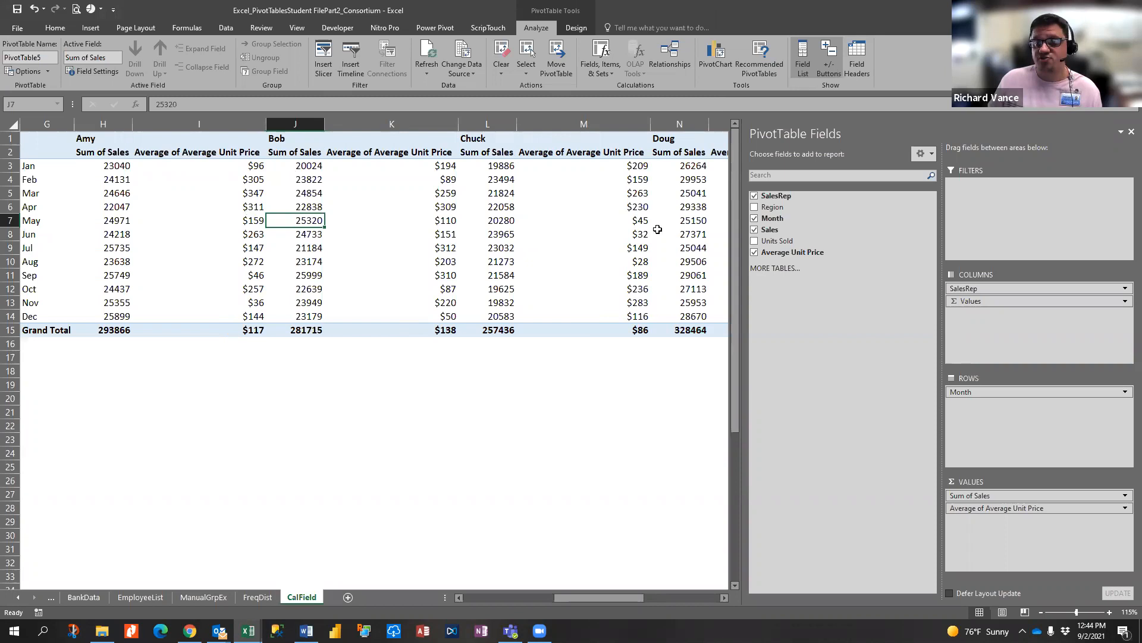
Give the averaged Average Unit Price value field the custom name Avg Price.
mouse_move(658, 229)
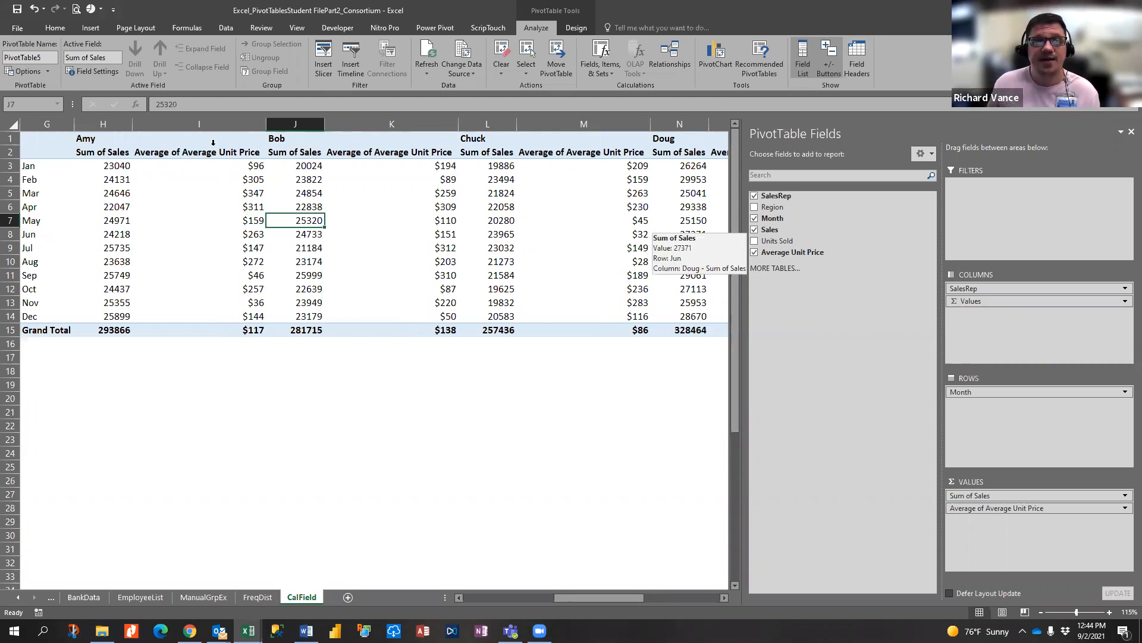
left_click(999, 511)
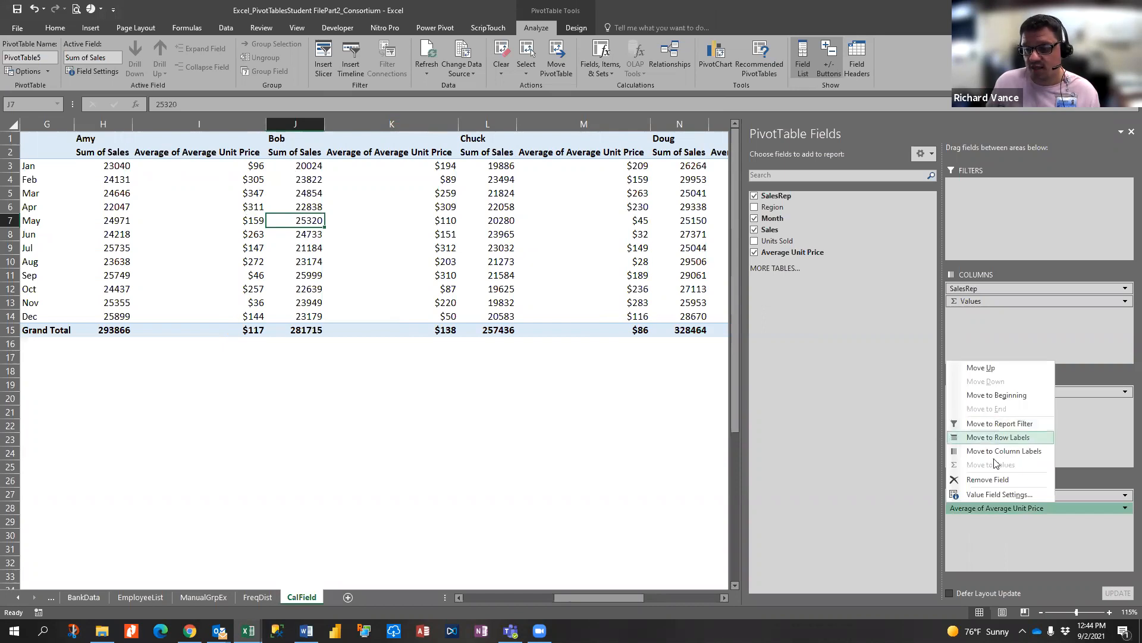
left_click(990, 495)
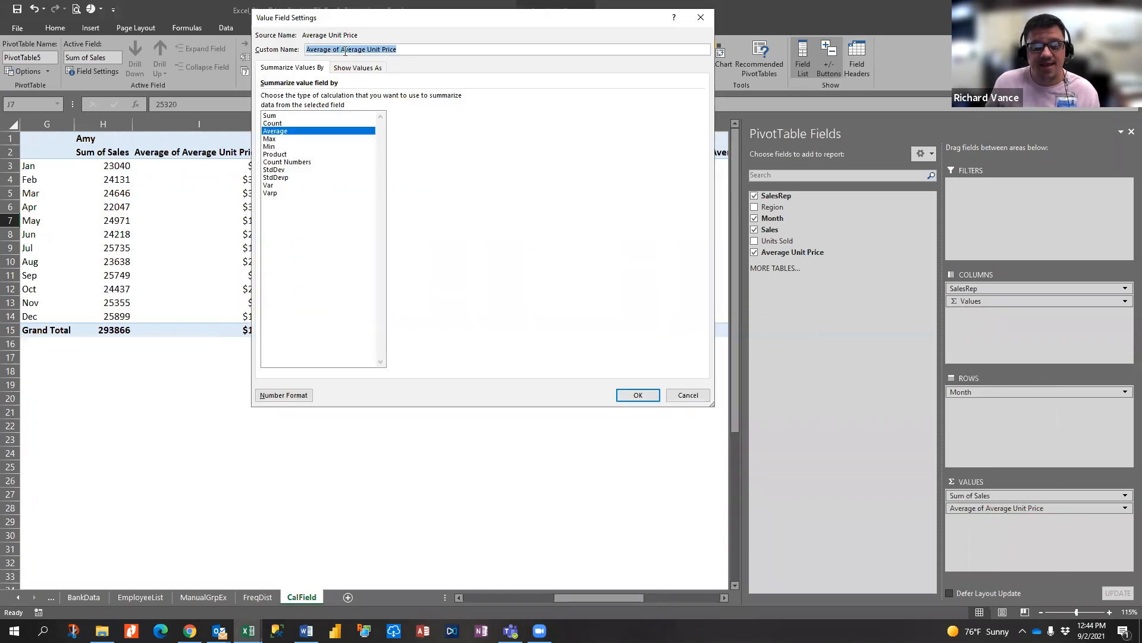
type("A")
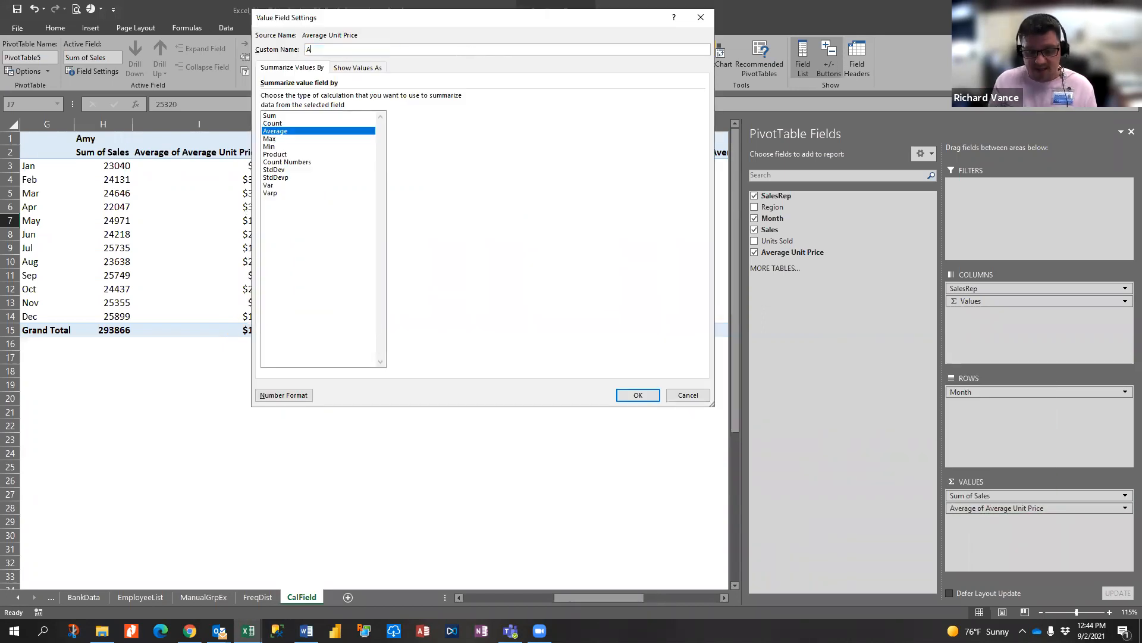
type("vg Pric")
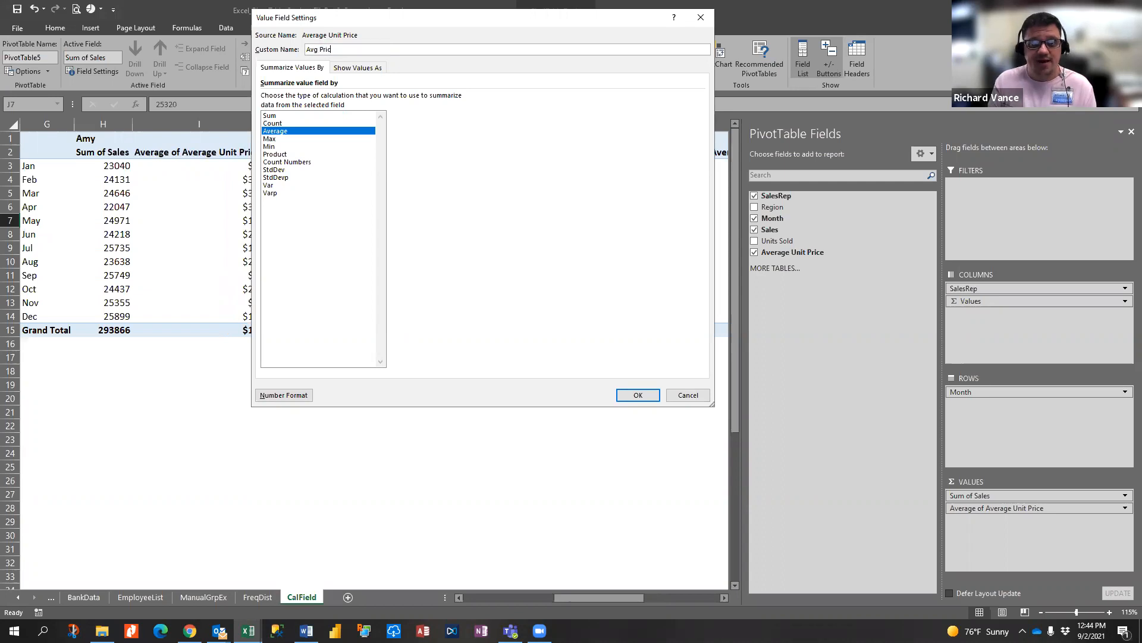
type("e")
key("Return")
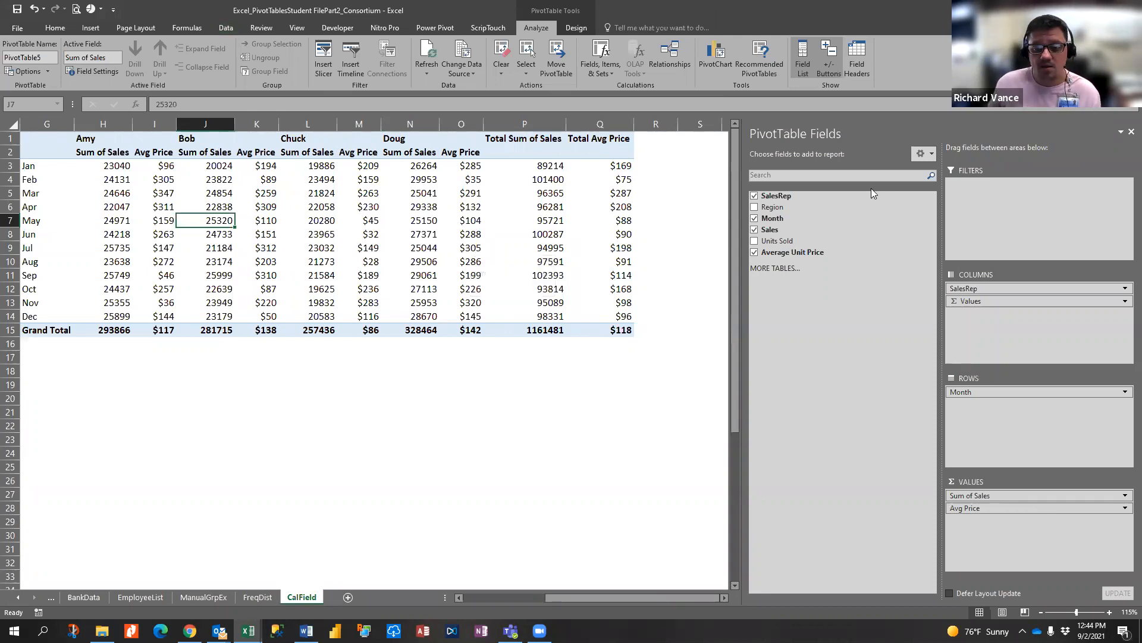
key("alt+Tab")
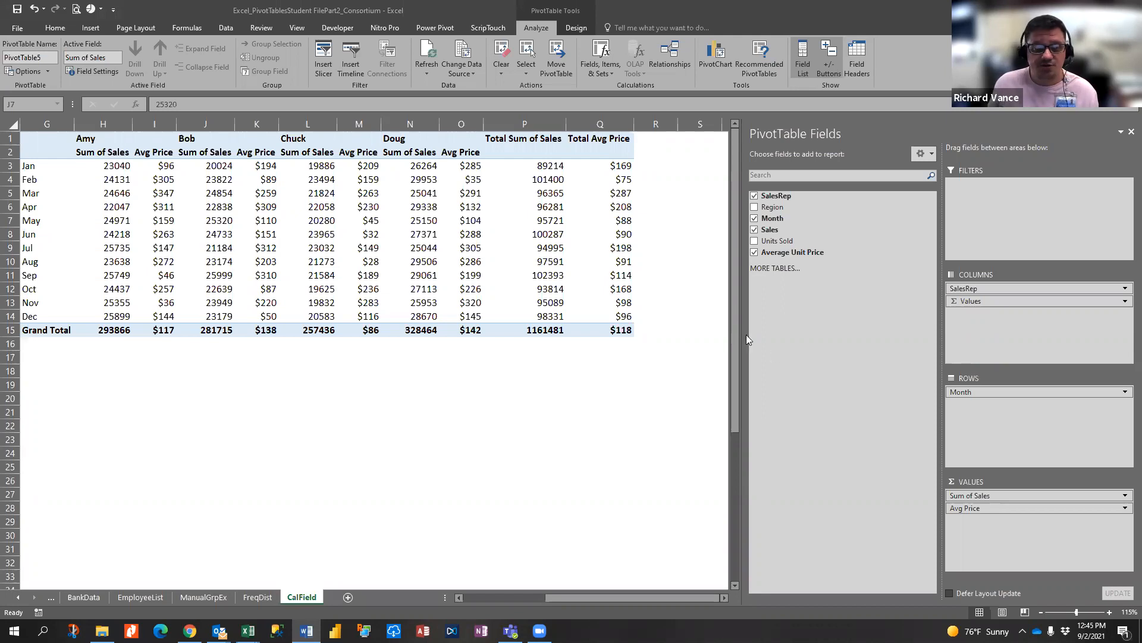
left_click(624, 596)
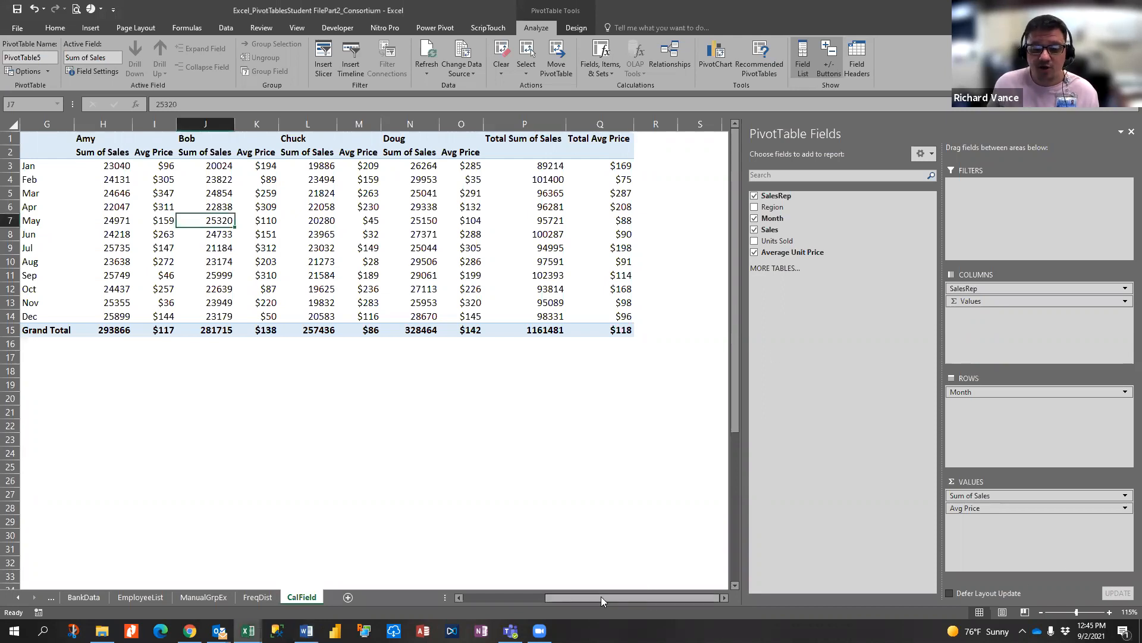
Check which calculated field and calculated item options are offered for the Sum of Sales heading and the Mar row label.
left_click_drag(602, 597, 521, 597)
left_click(417, 152)
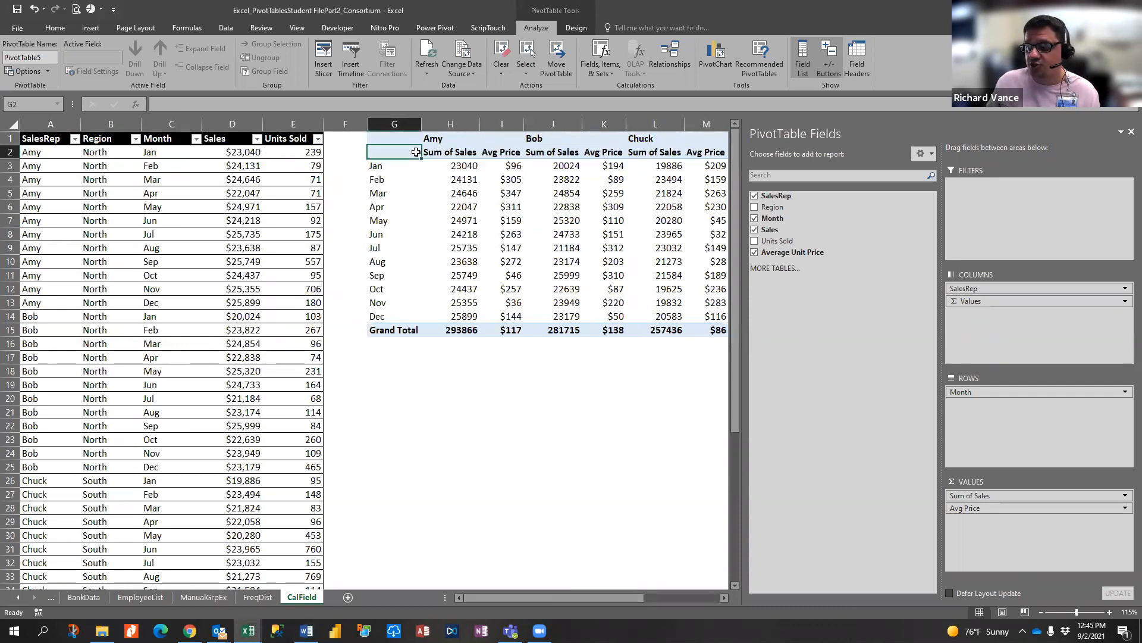
left_click(597, 73)
left_click(595, 73)
left_click(566, 147)
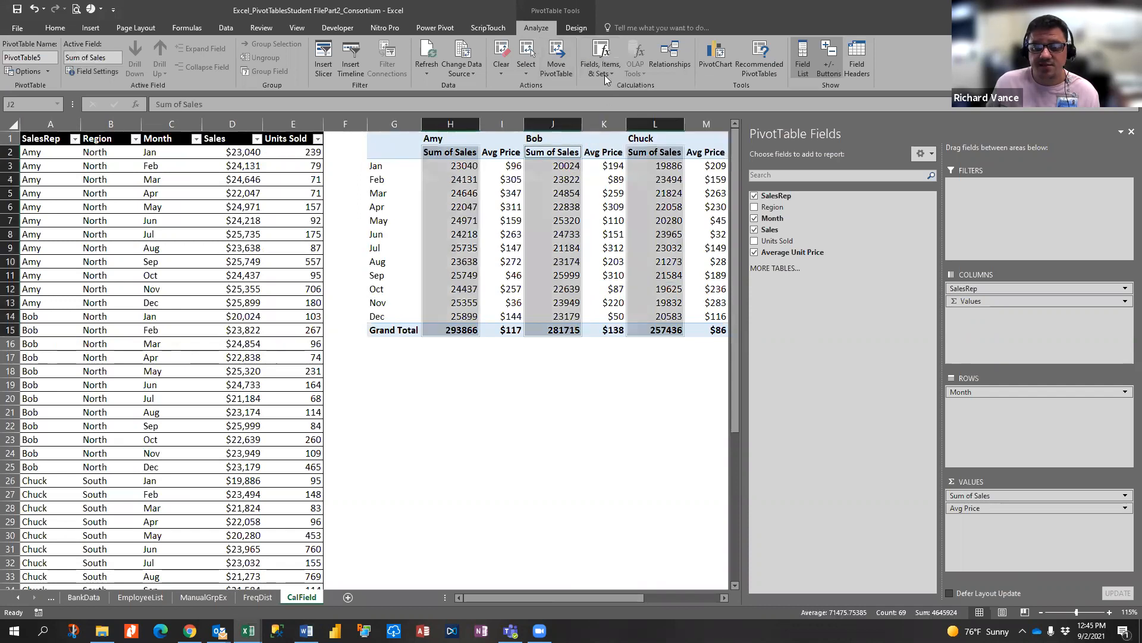
left_click(604, 75)
left_click(612, 116)
left_click(565, 284)
left_click(387, 207)
left_click(386, 193)
left_click(599, 70)
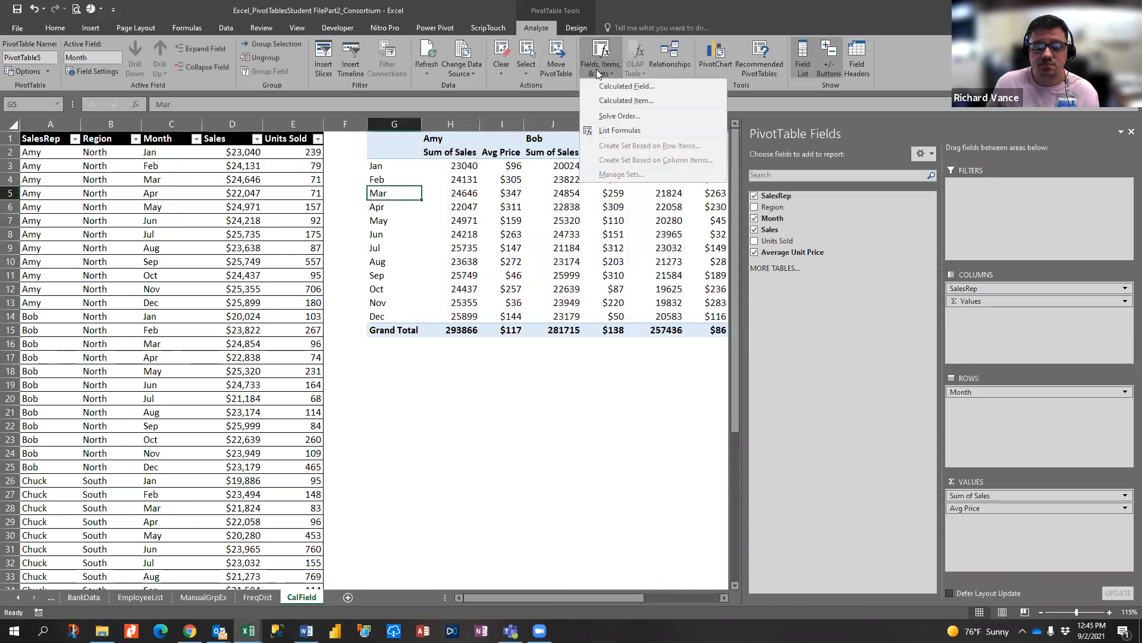
Try to insert a calculated item from the Feb row label of the Month field.
left_click(404, 178)
left_click(391, 168)
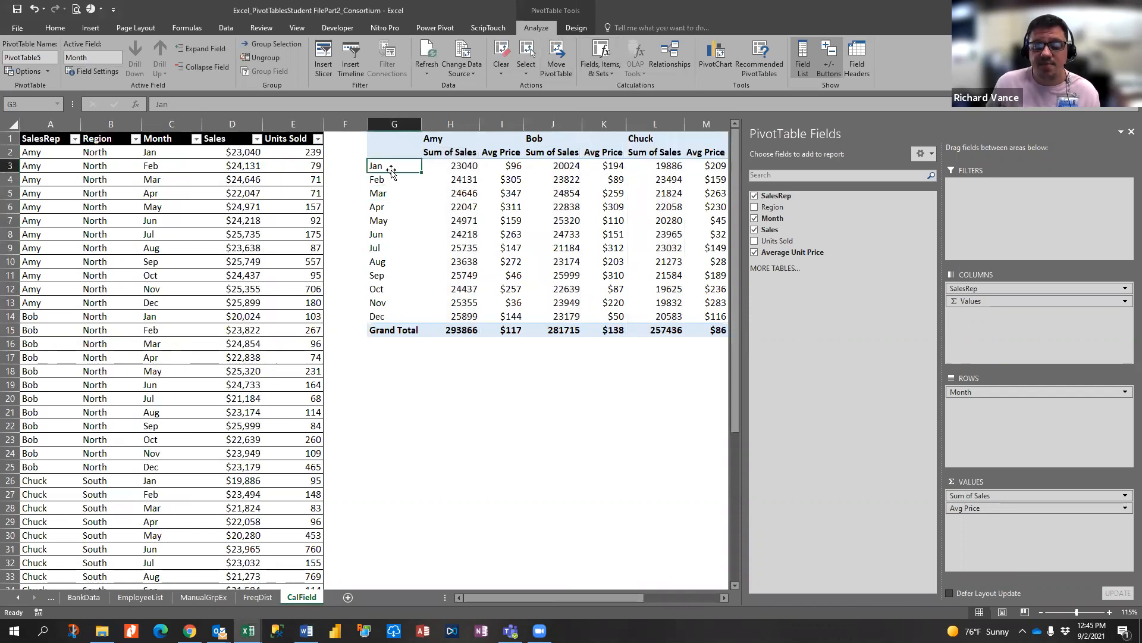
left_click(495, 148)
left_click(540, 154)
left_click(376, 193)
left_click(383, 181)
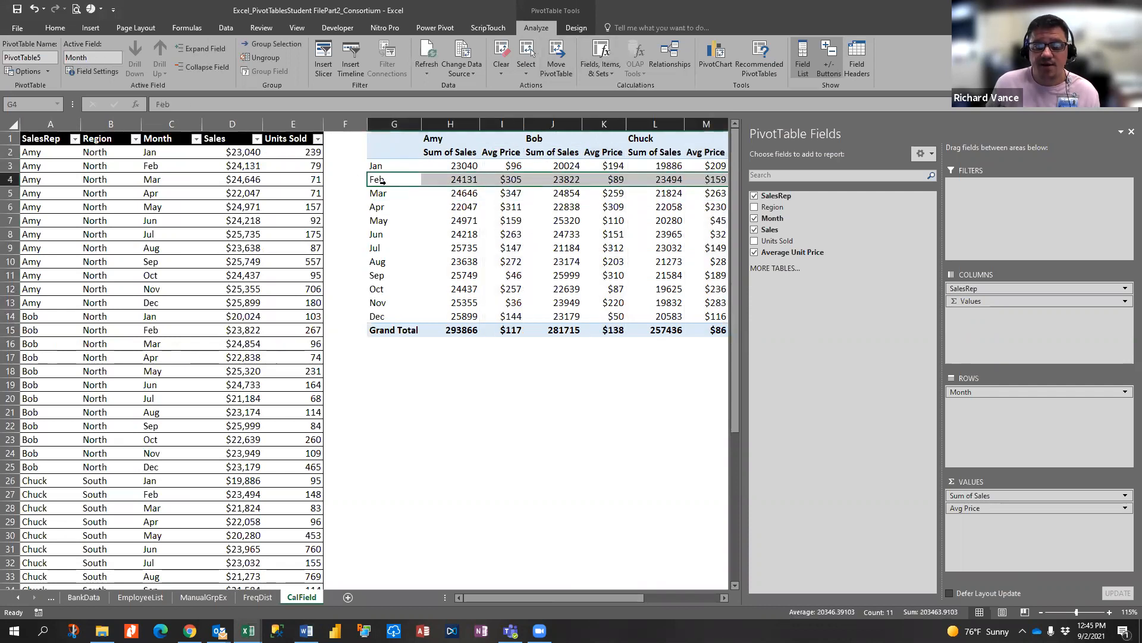
left_click(397, 178)
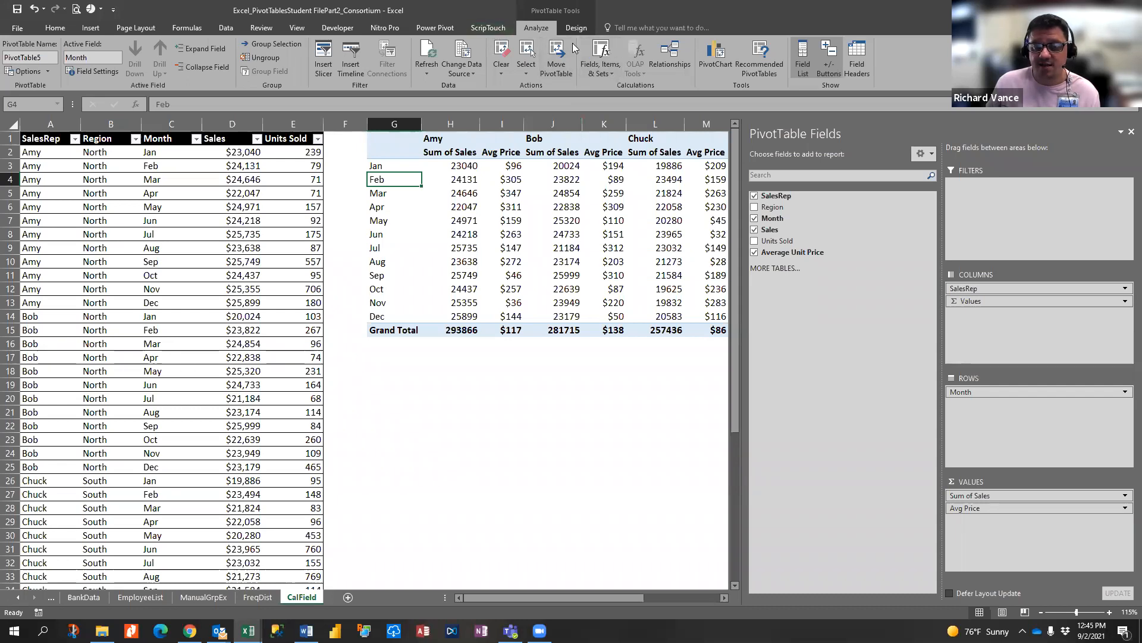
left_click(594, 68)
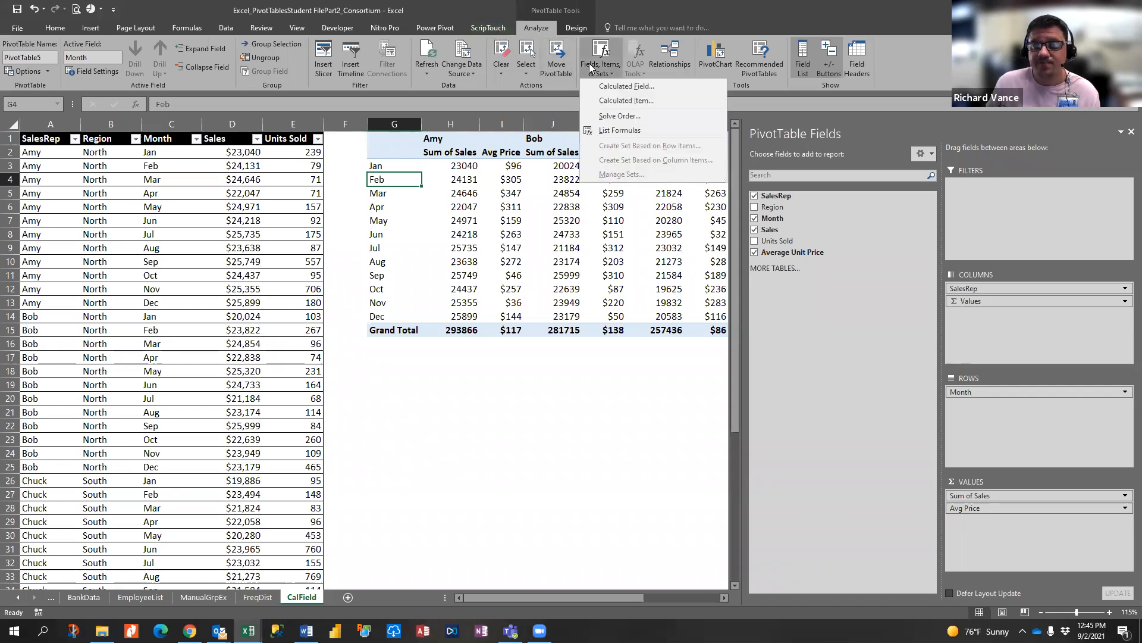
left_click(615, 101)
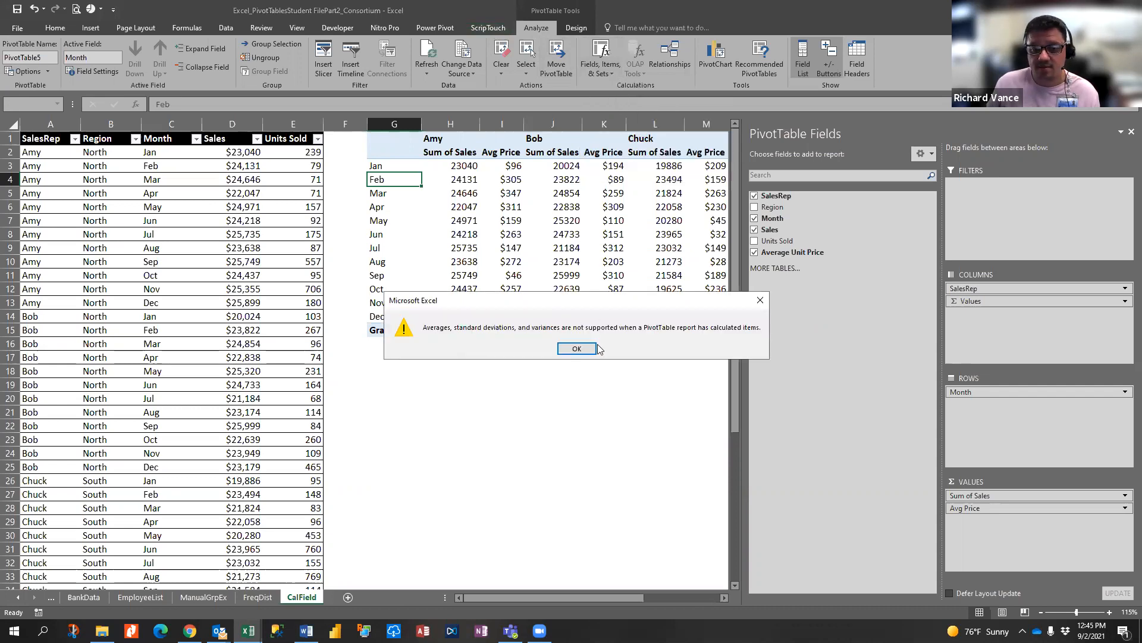
left_click(577, 349)
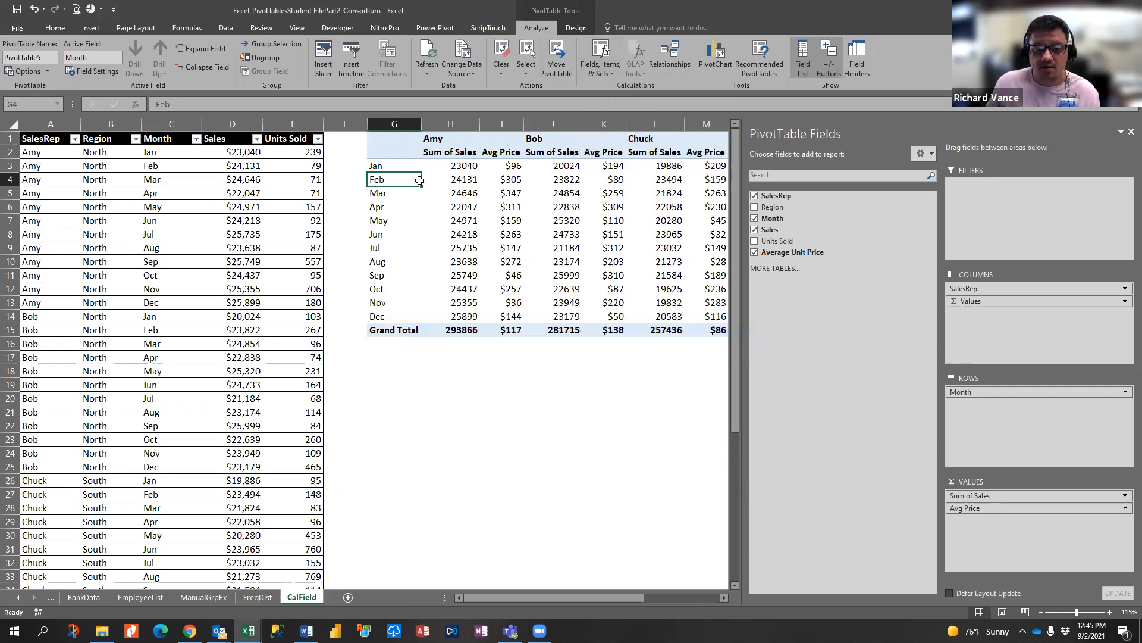
Change the Avg Price value field to summarize by Sum.
left_click(1123, 508)
left_click(991, 494)
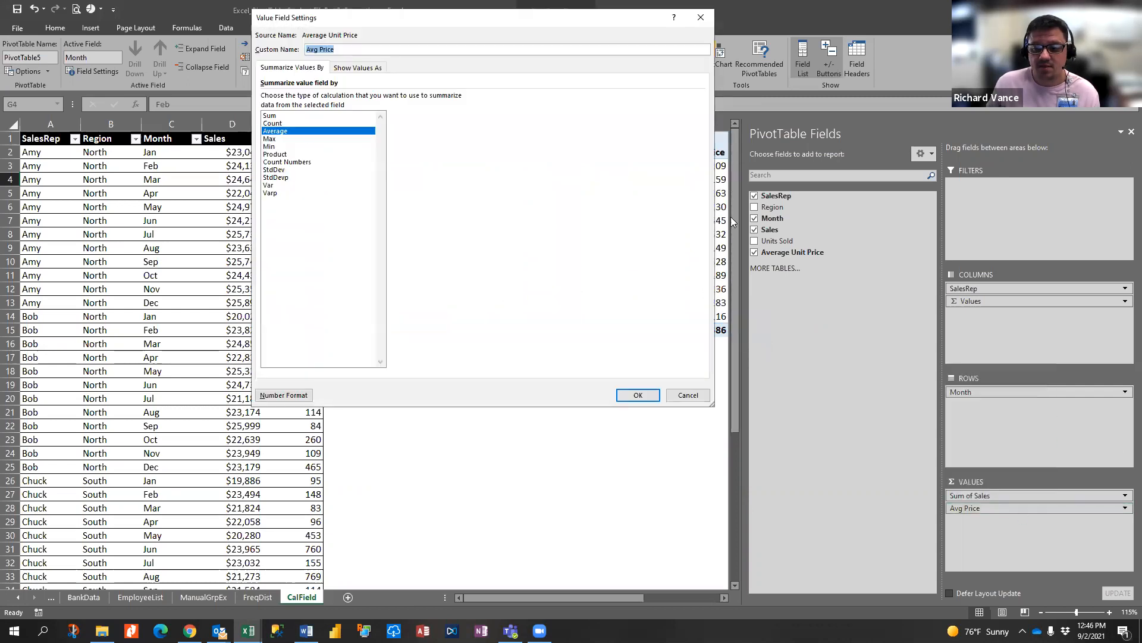
left_click(317, 116)
left_click(638, 395)
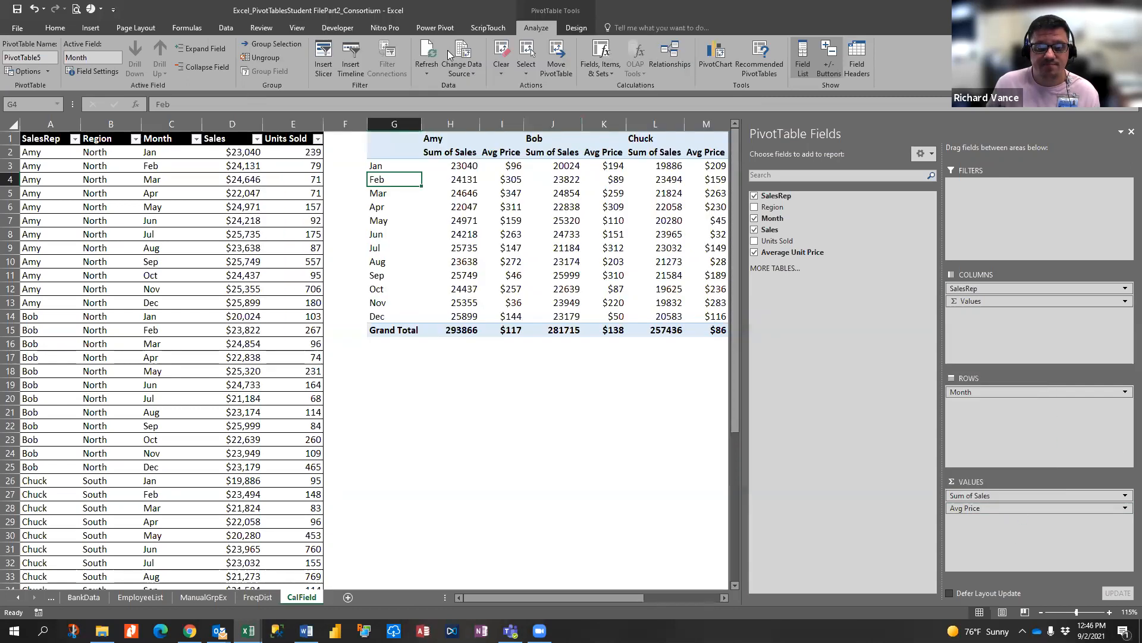
left_click(505, 201)
left_click(579, 166)
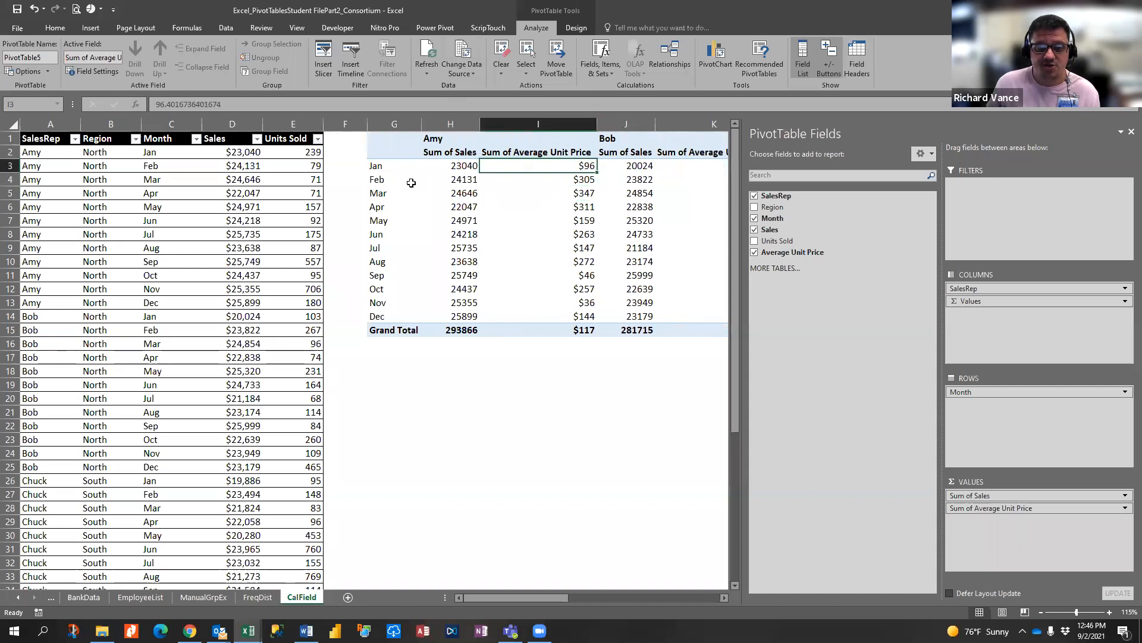
Give the summed Average Unit Price value field the custom name Avg. Price.
left_click(1114, 509)
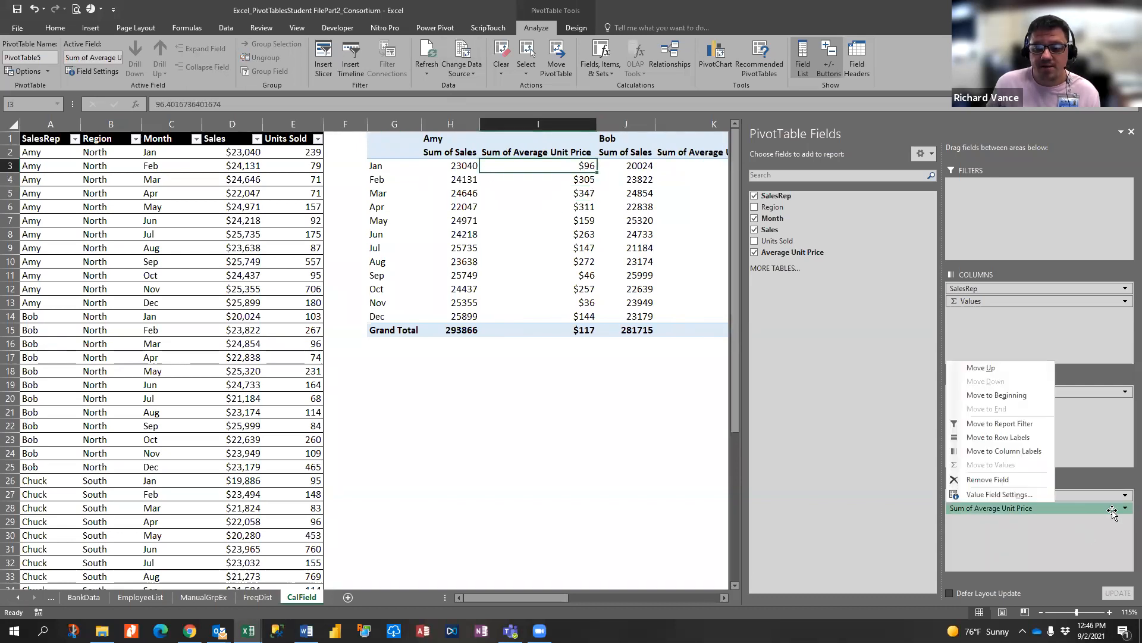
left_click(1012, 496)
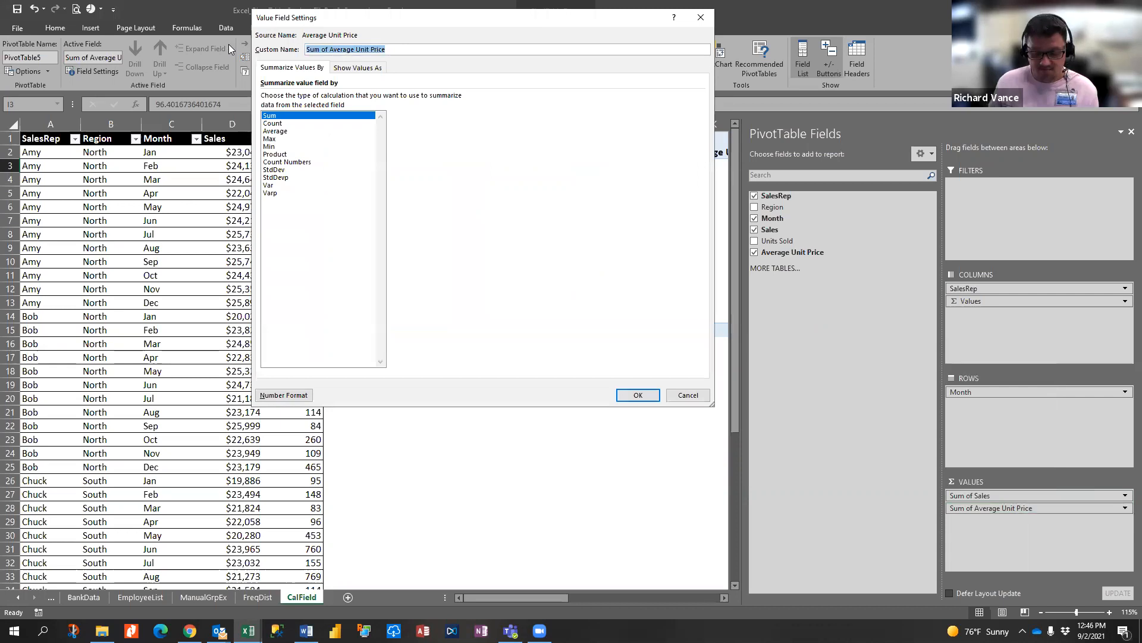
type("Avg. Price")
key("Return")
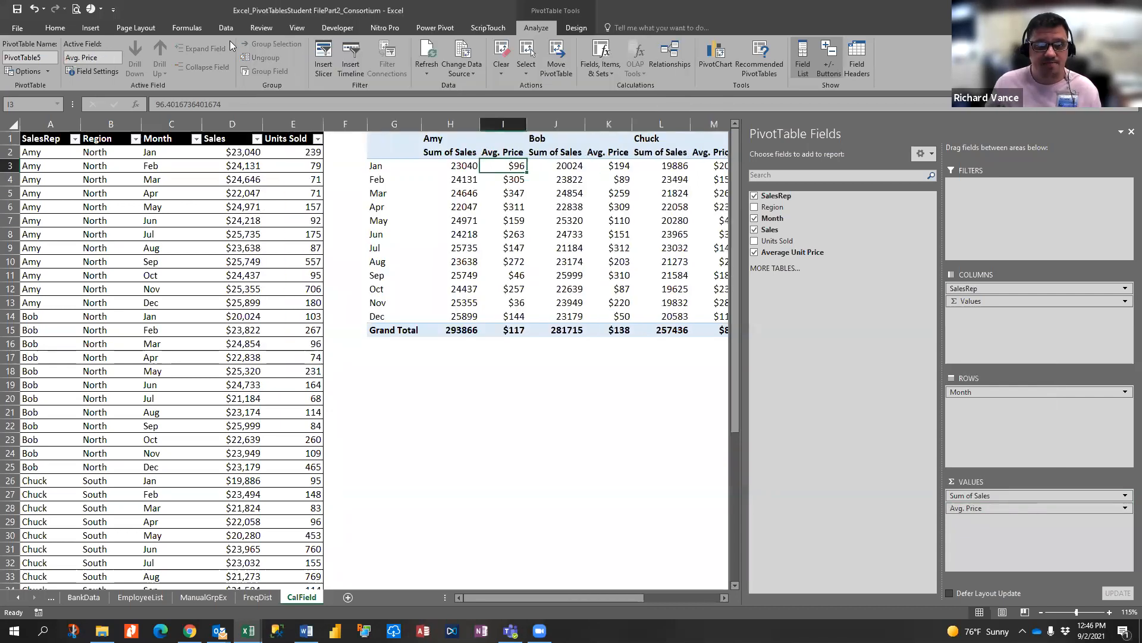
Start a calculated item in the Month field and name it Qtr 1 Commission.
left_click(367, 184)
left_click(370, 166)
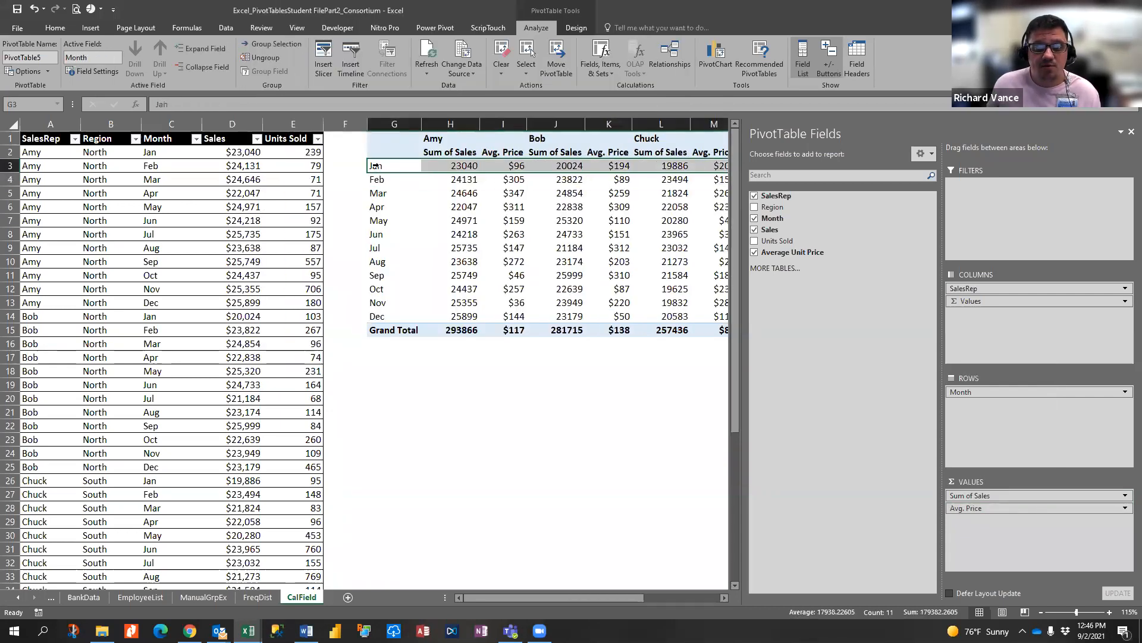
left_click(397, 166)
left_click(587, 64)
left_click(622, 97)
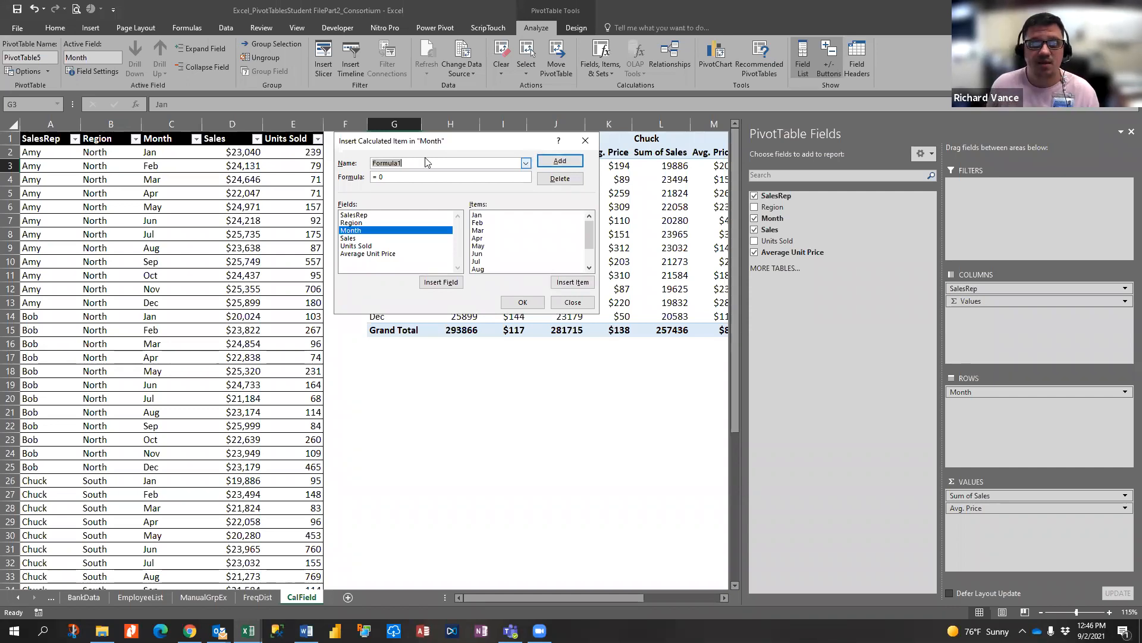
type("Q")
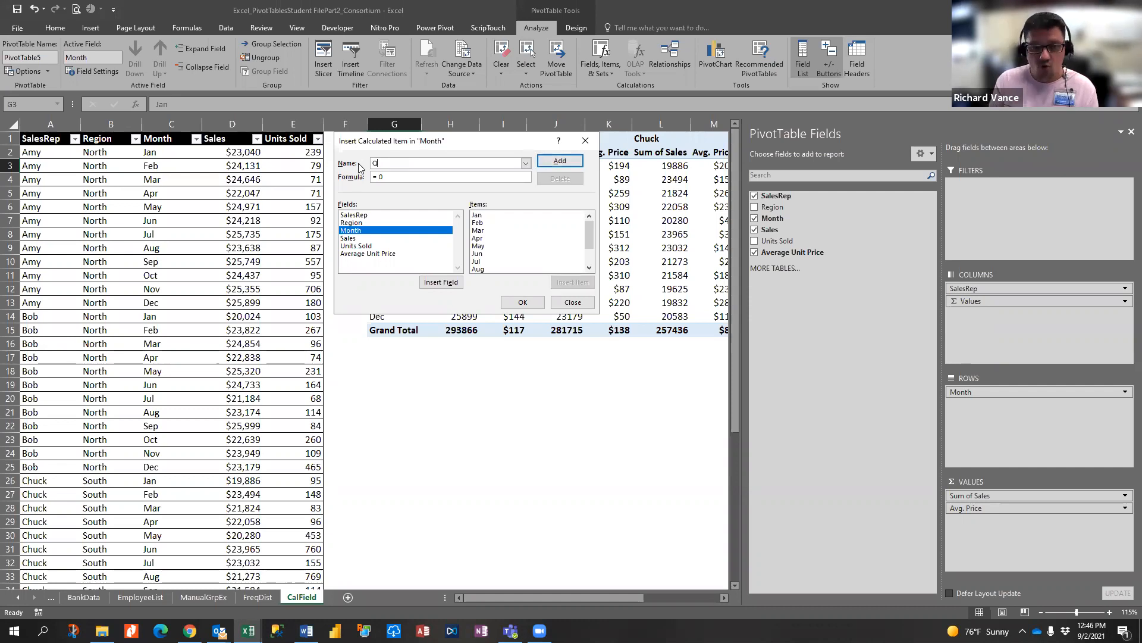
type("tr 1 Commission")
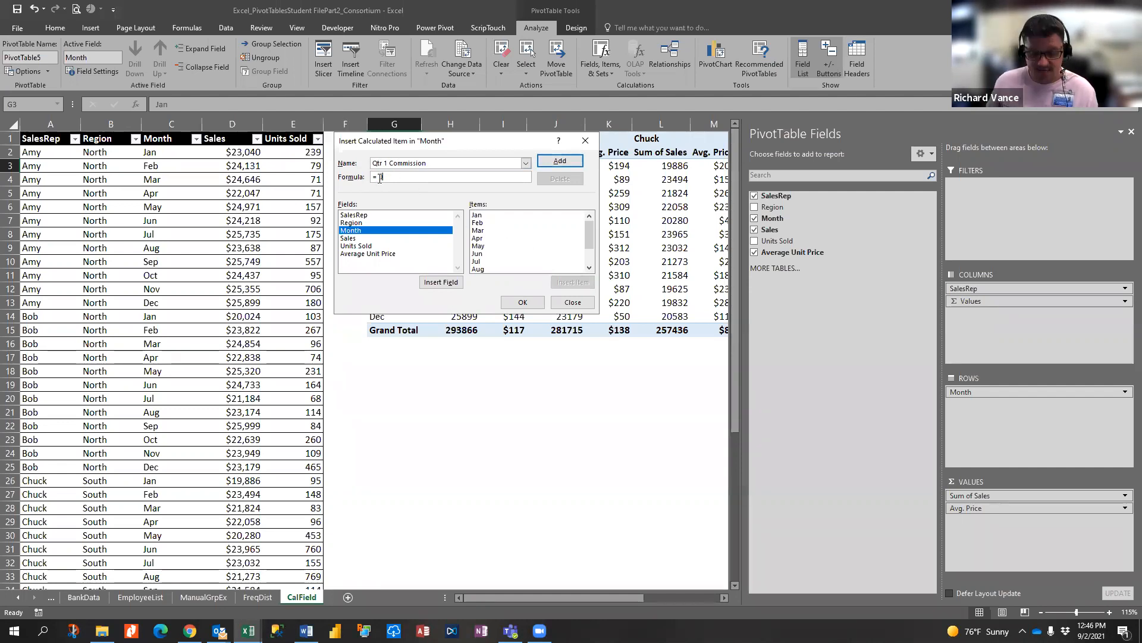
Define the Qtr 1 Commission formula as 10%*(Jan+Feb+Mar) and add the item to the PivotTable.
type("10%")
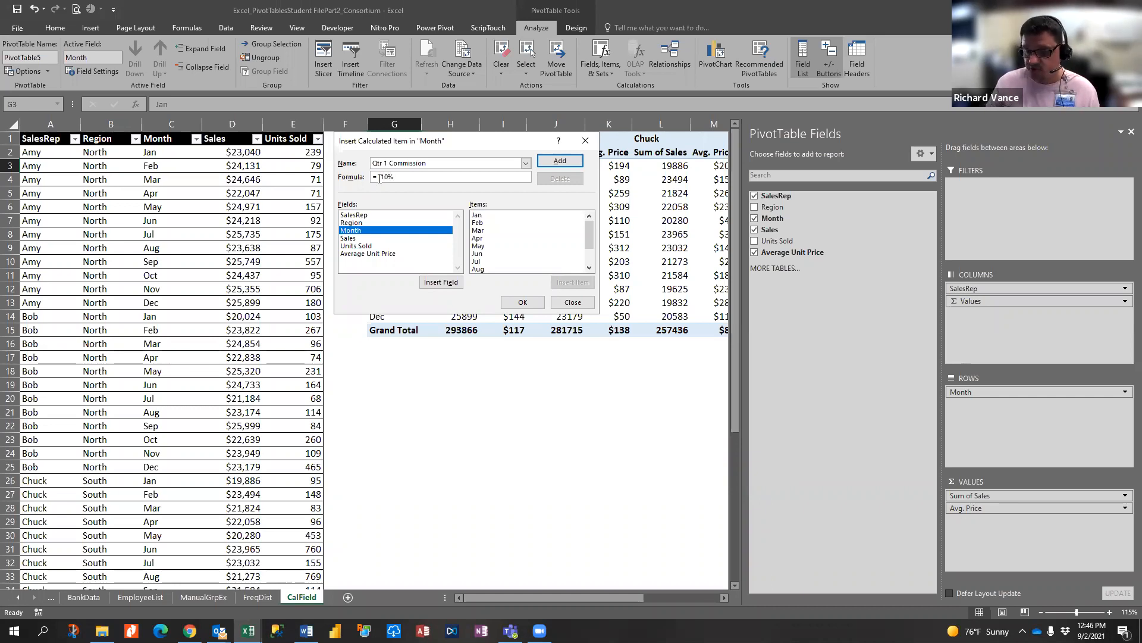
type("*")
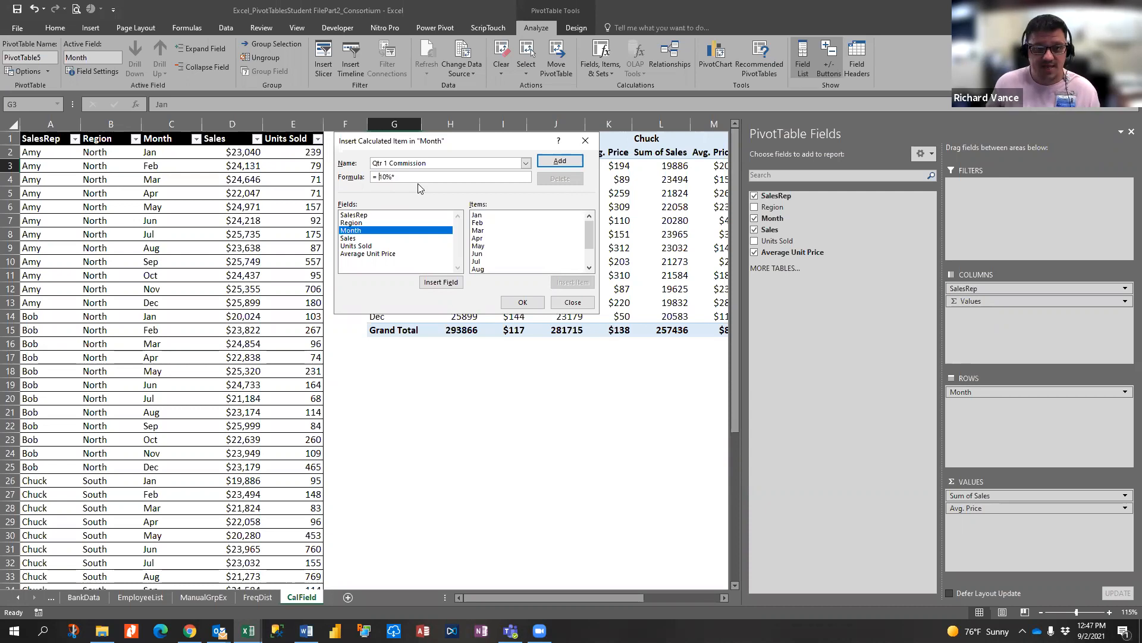
type("(")
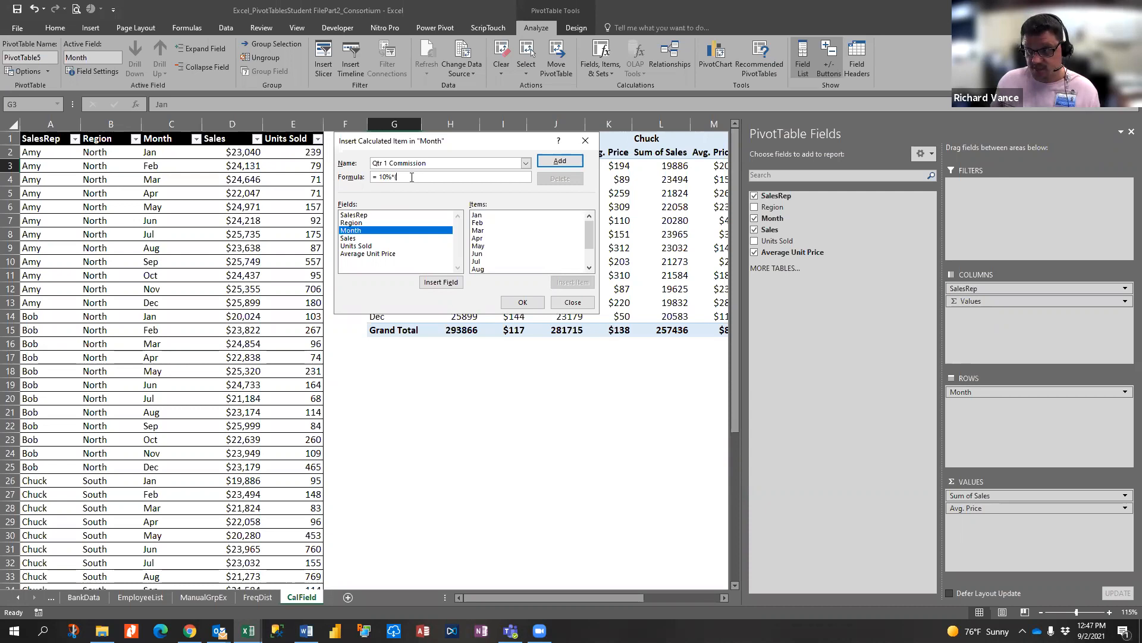
left_click(494, 215)
left_click(573, 282)
type("+")
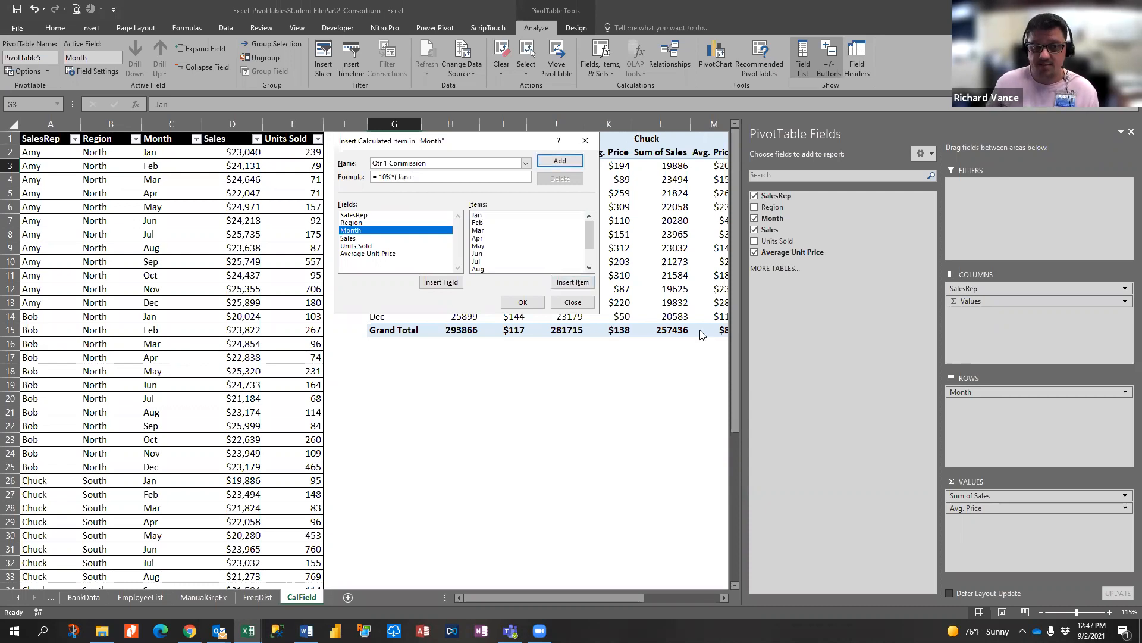
left_click(483, 223)
left_click(572, 282)
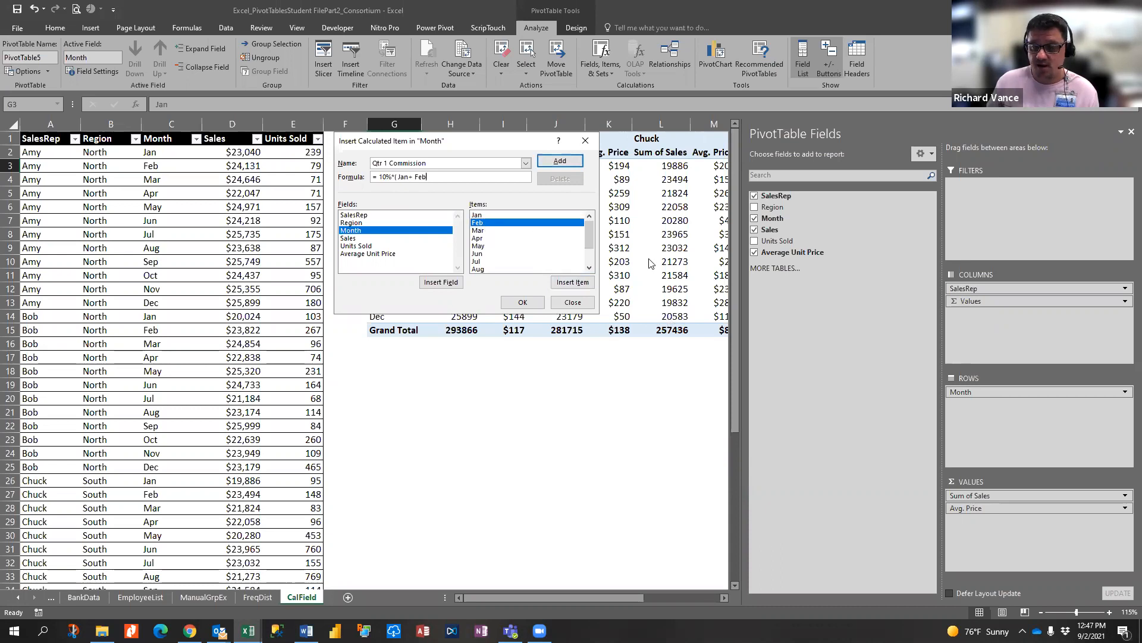
type("+")
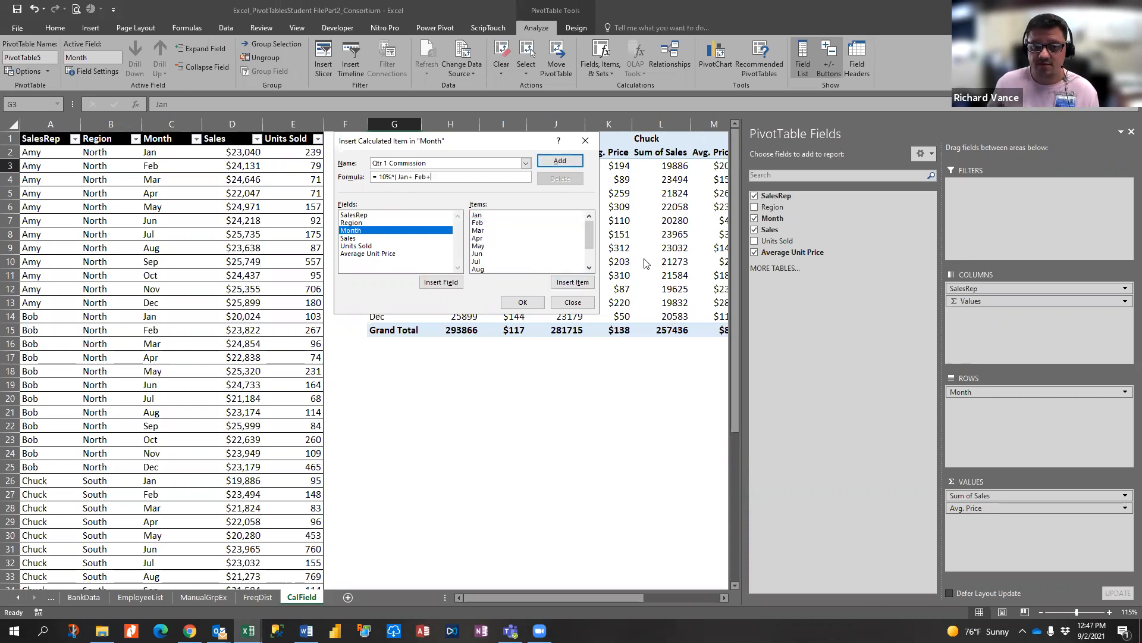
double_click(480, 231)
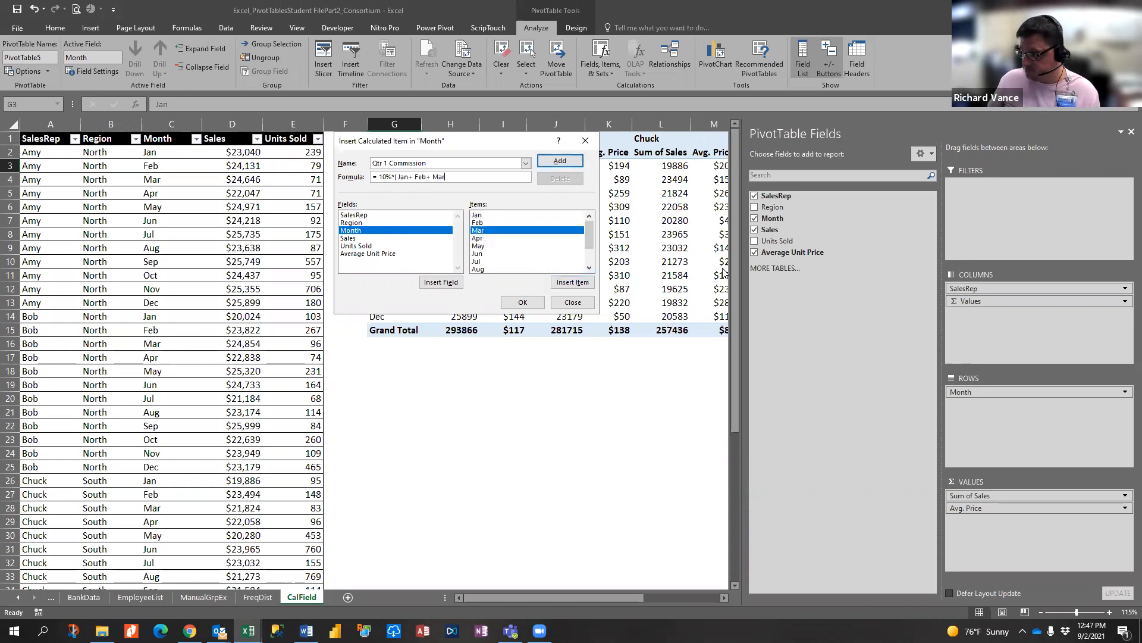
type(")")
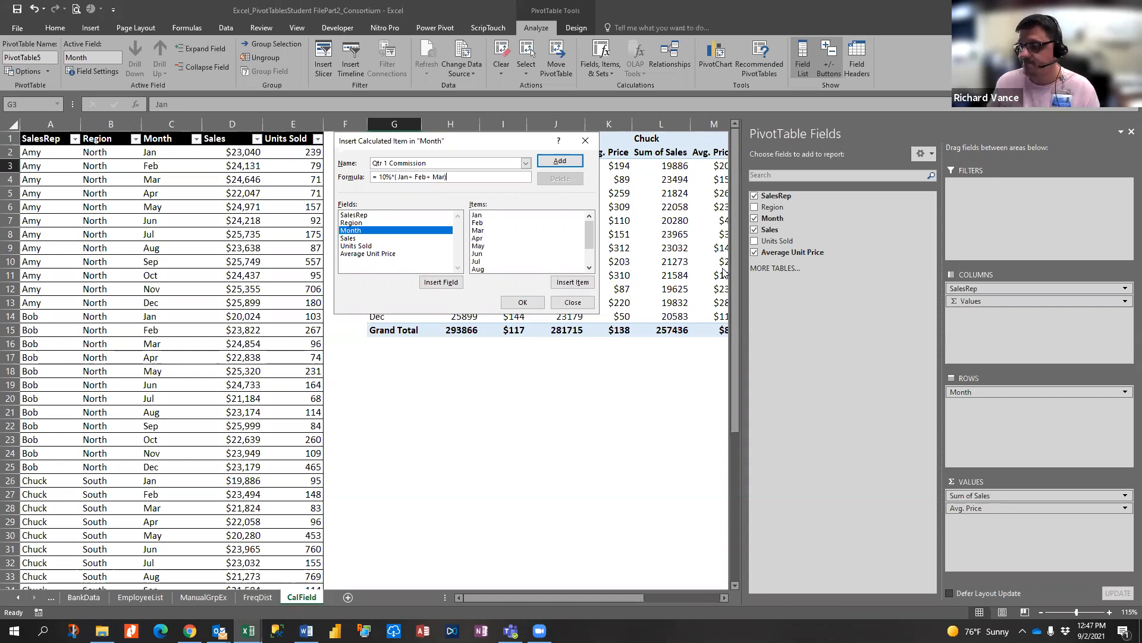
left_click(522, 303)
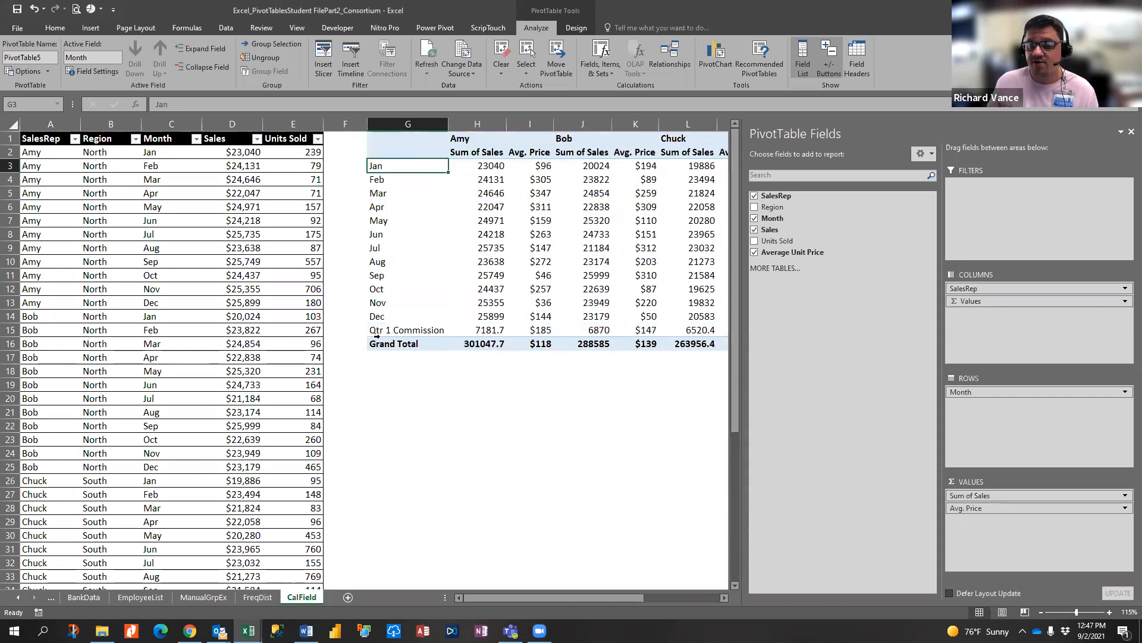
Start another calculated item in the Month field and name it Qtr 2 Commission.
mouse_move(533, 341)
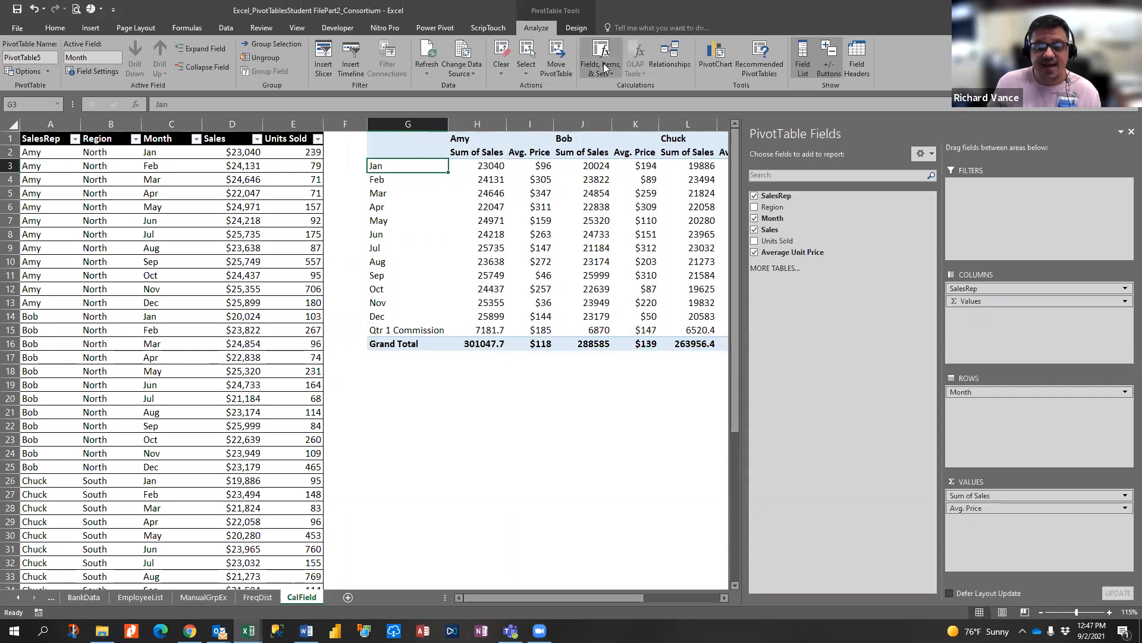
left_click(396, 278)
left_click(556, 73)
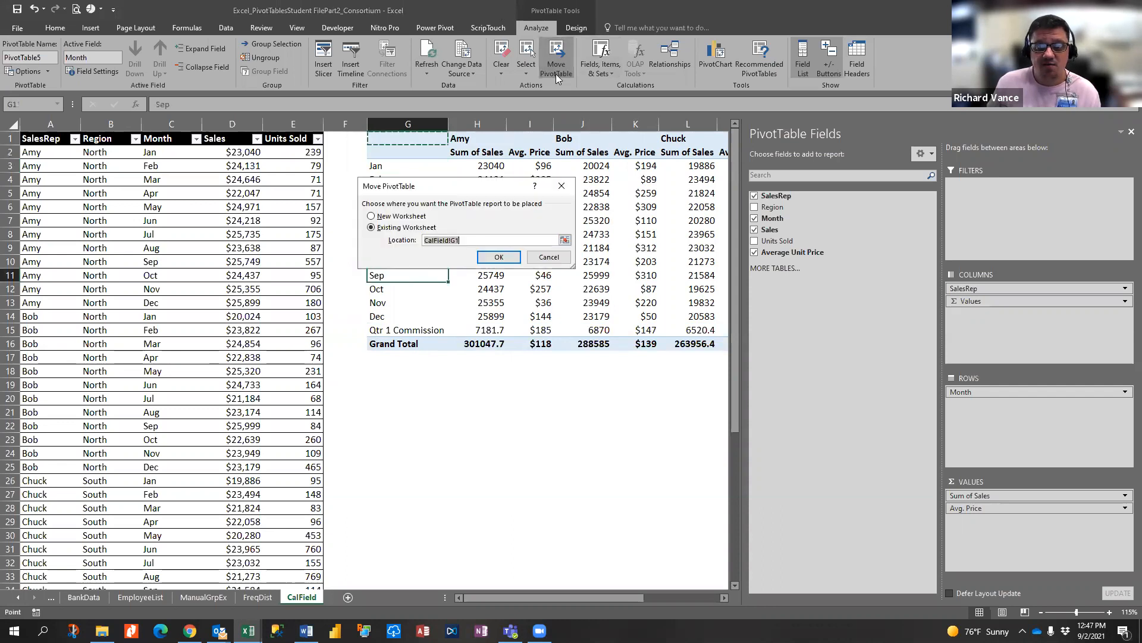
left_click(548, 258)
left_click(601, 66)
left_click(616, 110)
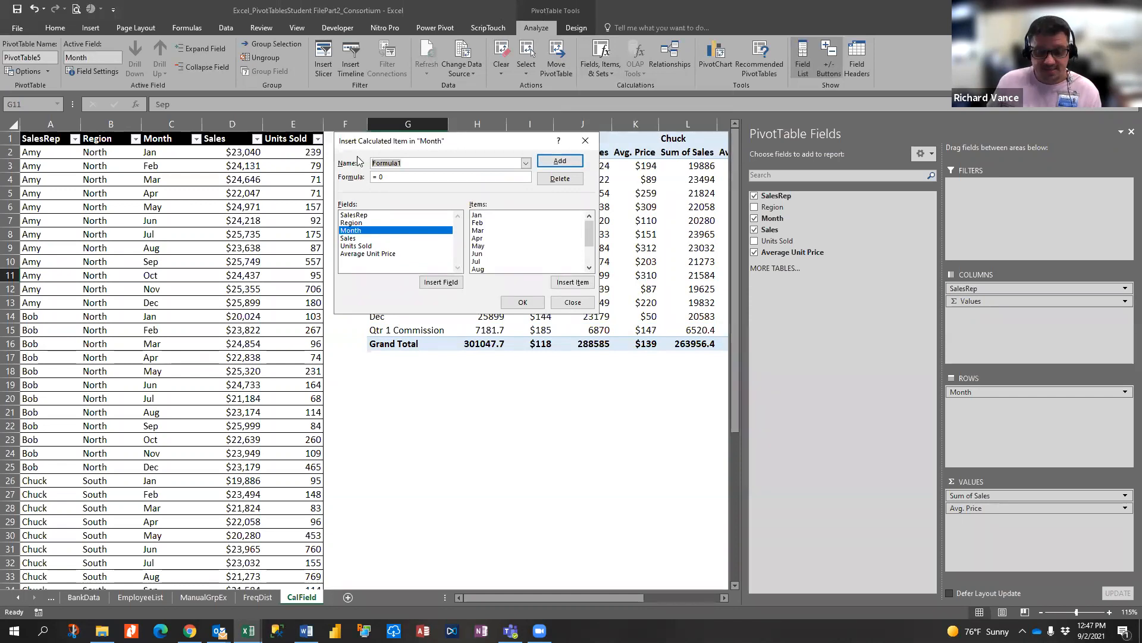
type("Qt")
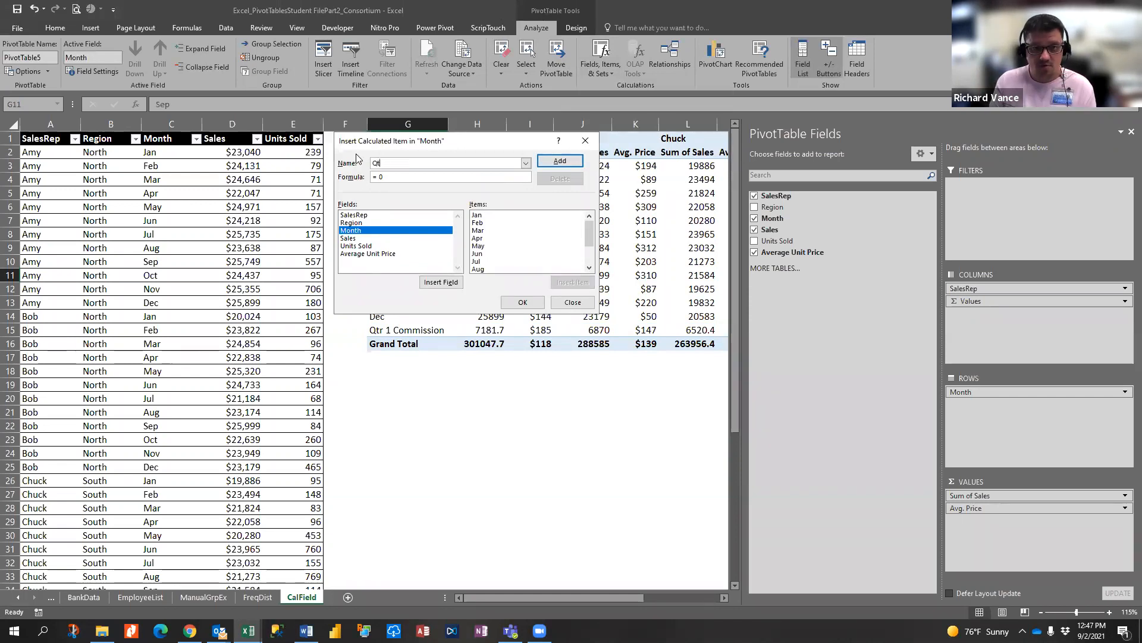
type("r 2 Commission")
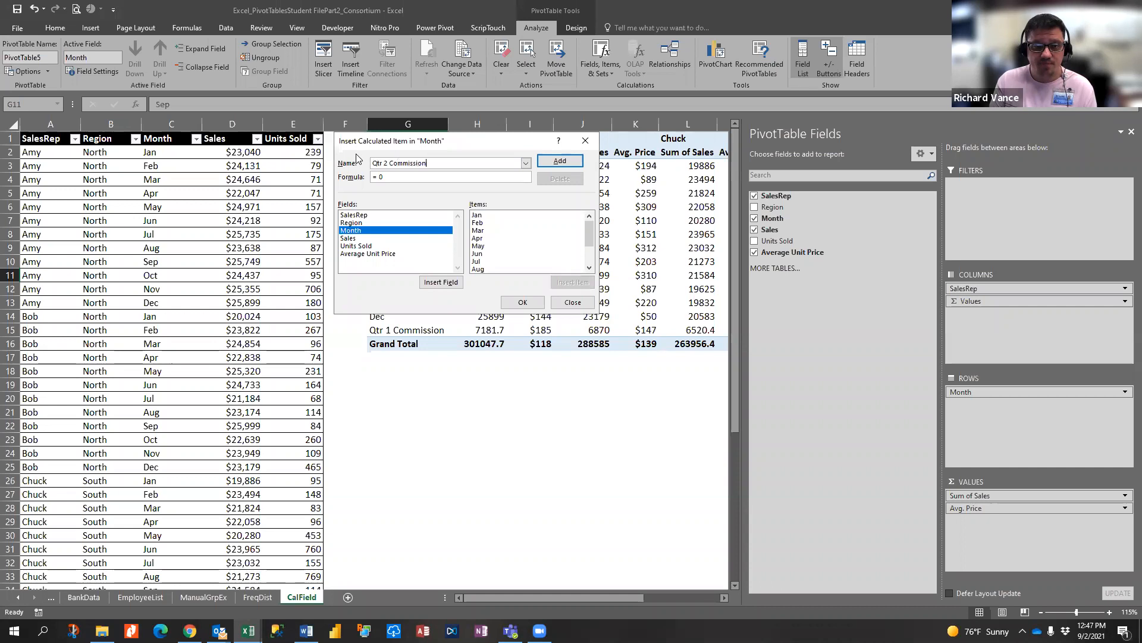
Define the Qtr 2 Commission formula as 11%*(Apr+May+Jun) and add the item to the PivotTable.
left_click(386, 178)
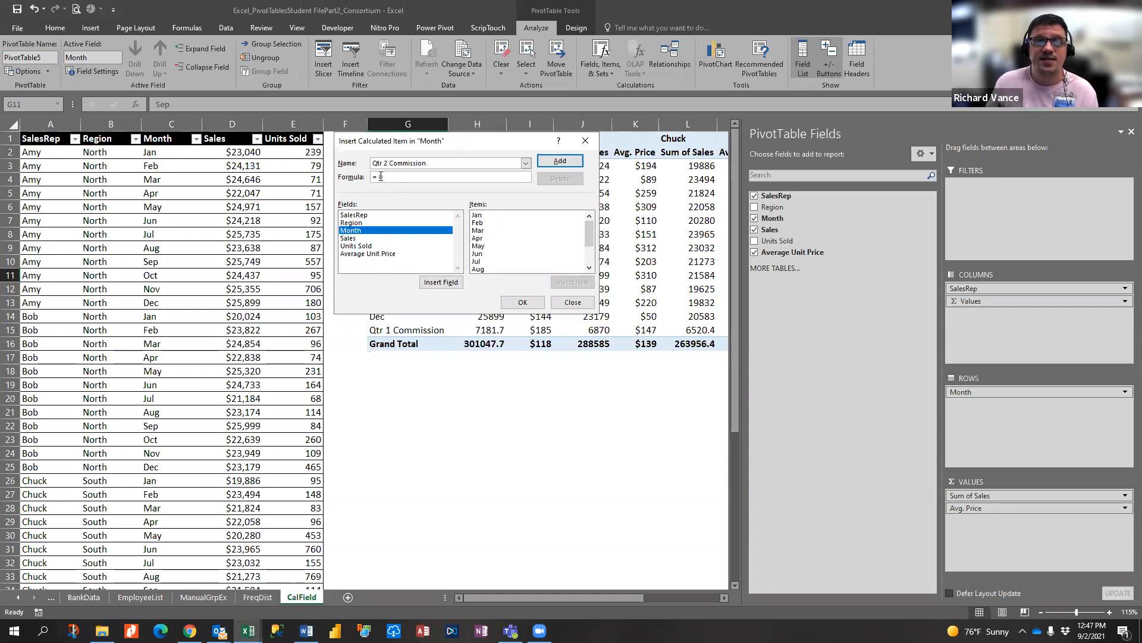
key("BackSpace")
type("11")
type("*")
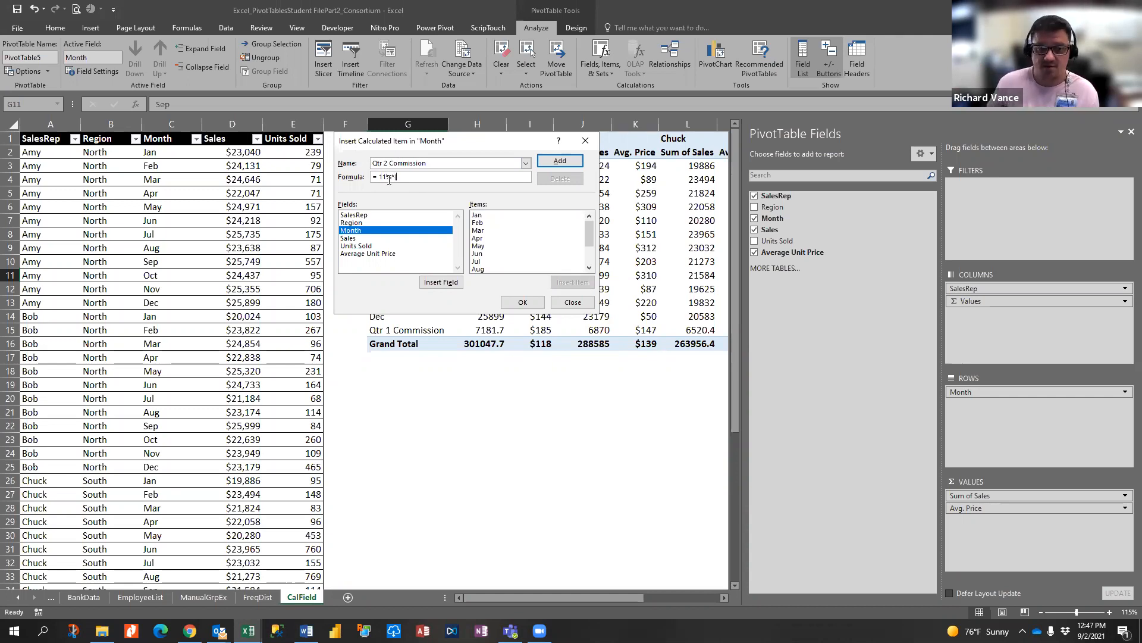
double_click(478, 239)
type("+")
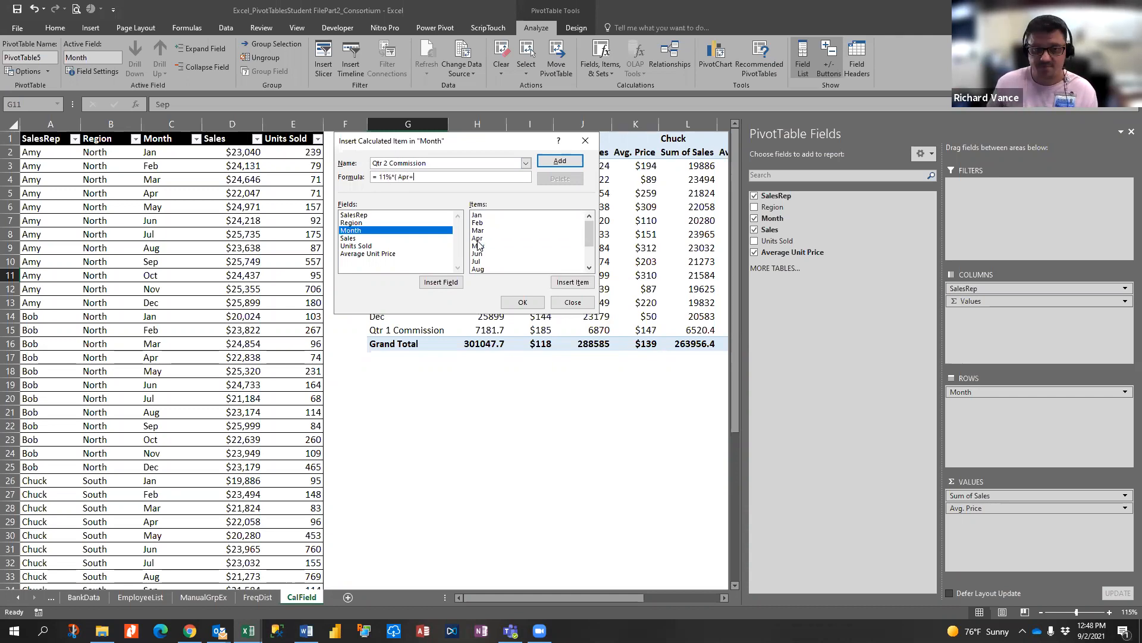
double_click(484, 248)
type("+")
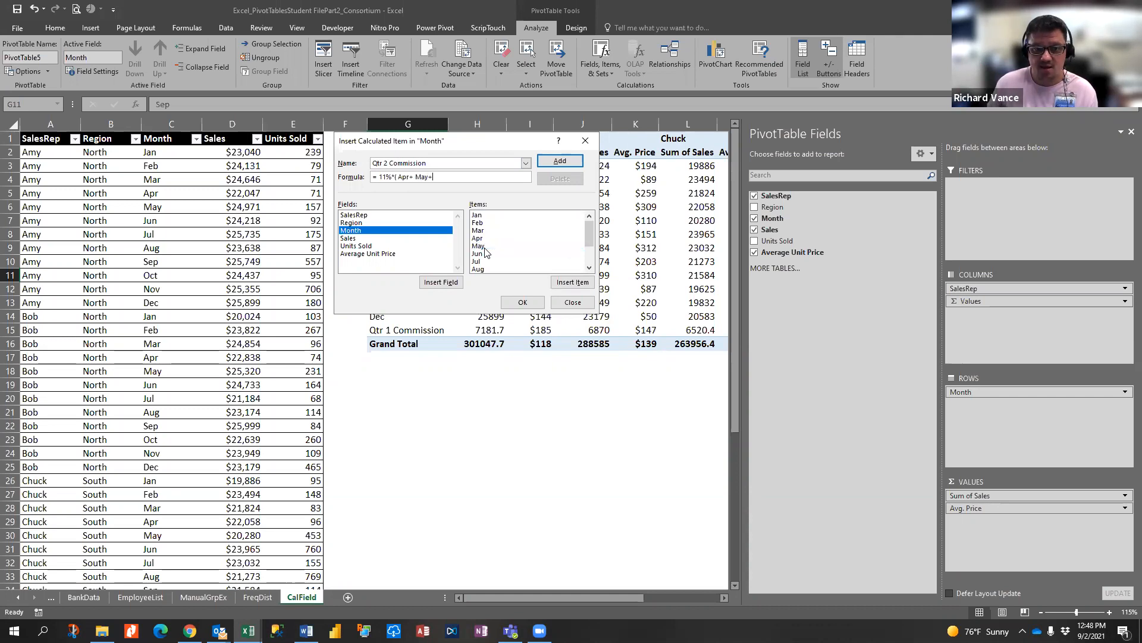
double_click(485, 254)
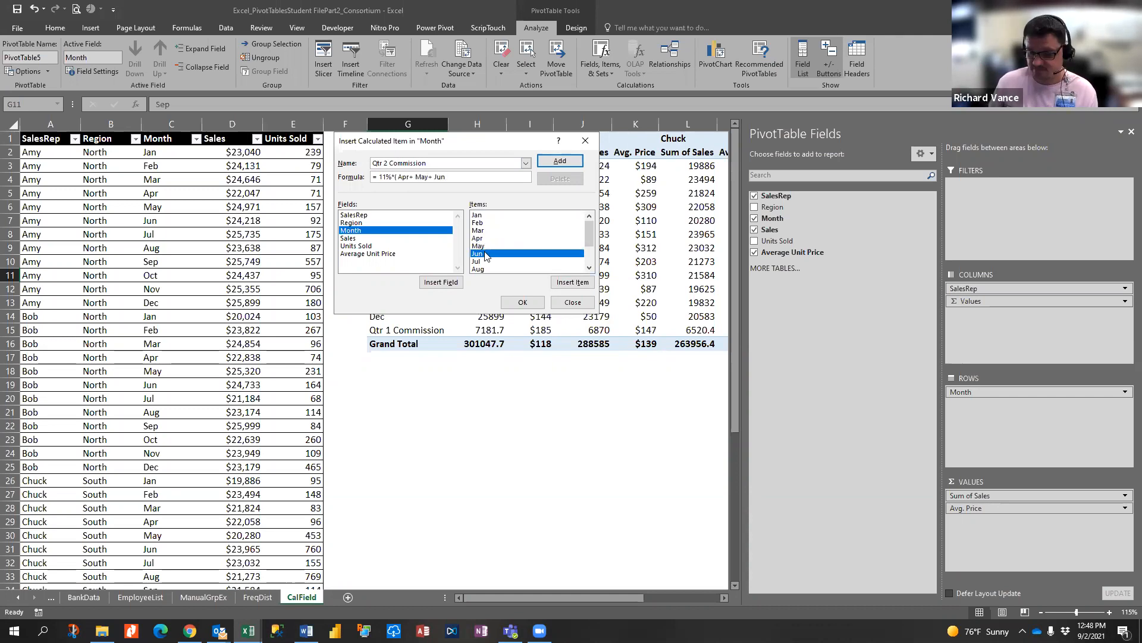
type(")")
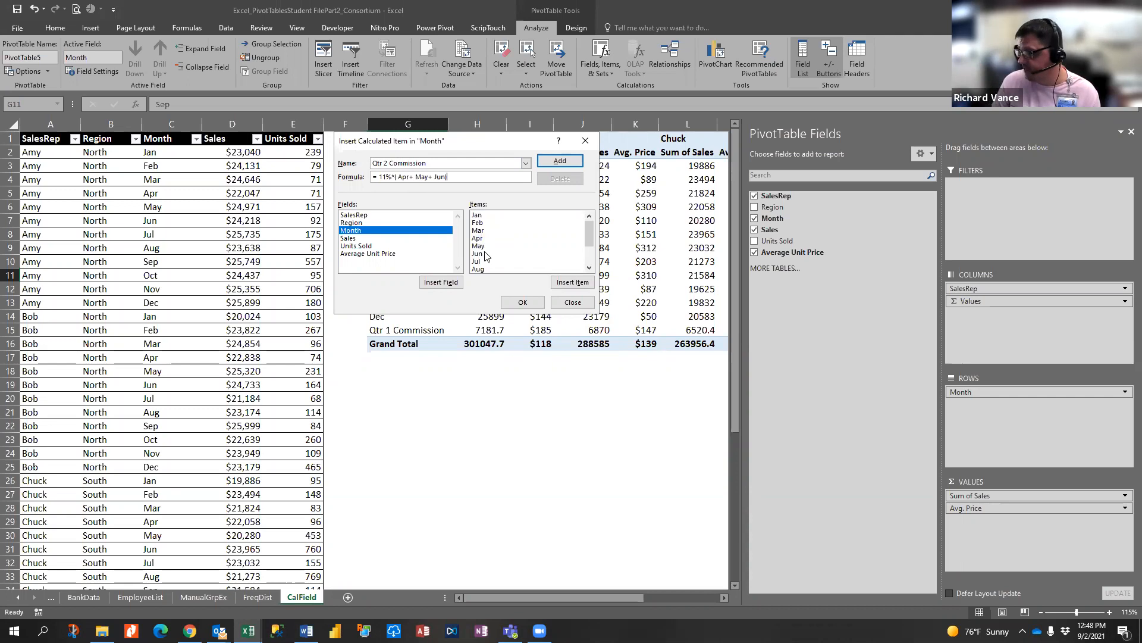
left_click(522, 303)
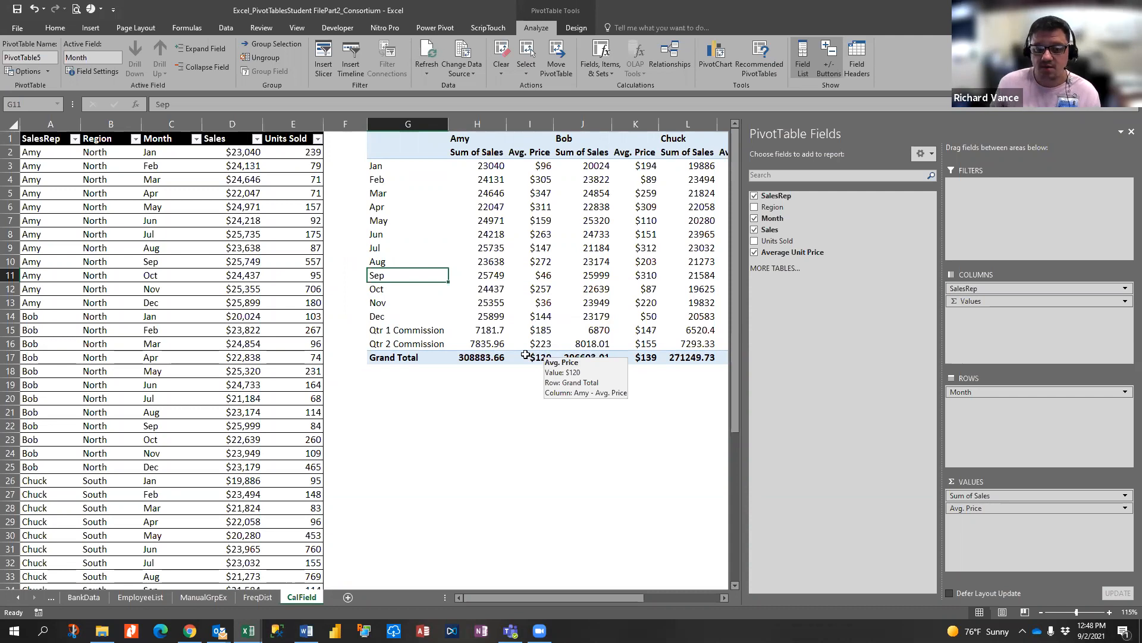
Hide the PivotTable field list to see the whole CalField PivotTable.
left_click(487, 318)
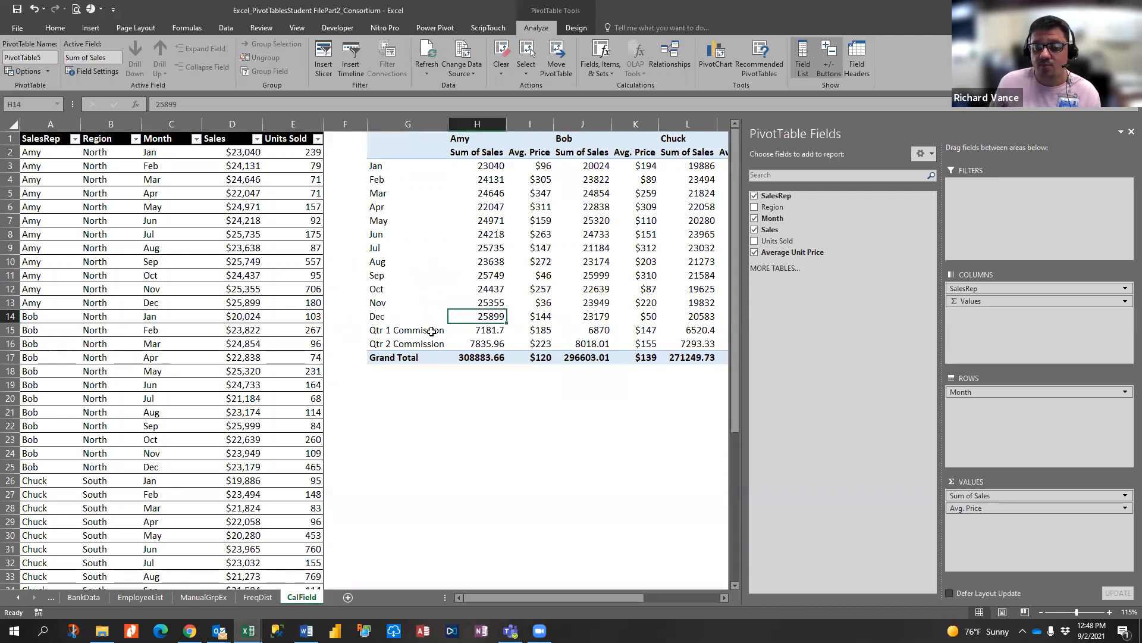
left_click(803, 60)
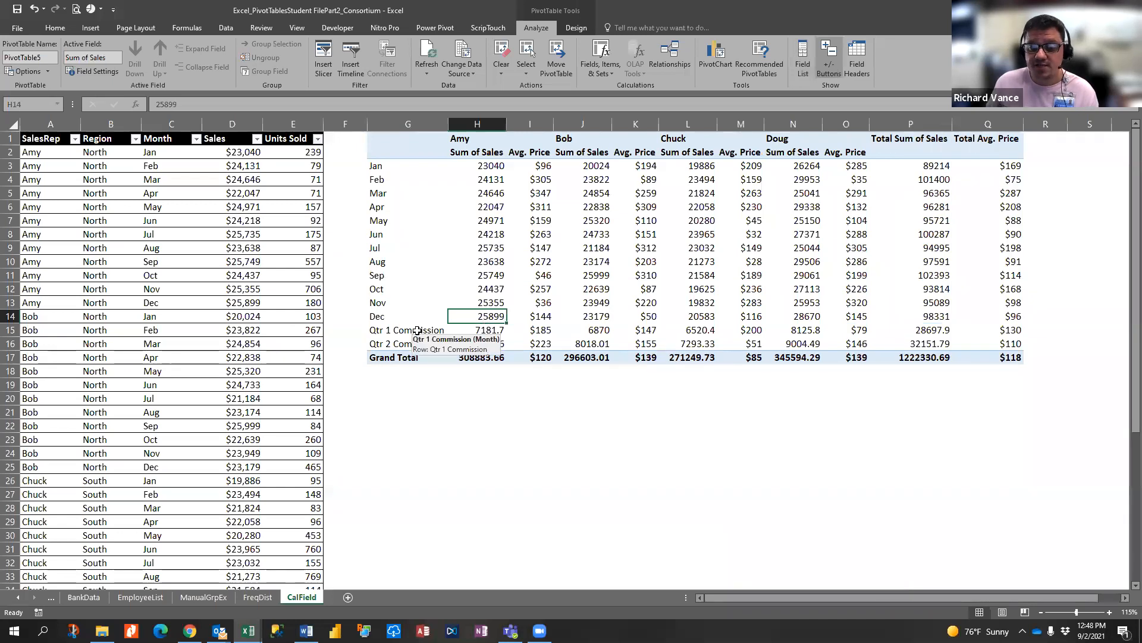
Try to group the Qtr 1 Commission and Qtr 2 Commission items in the PivotTable rows.
left_click_drag(415, 335, 418, 345)
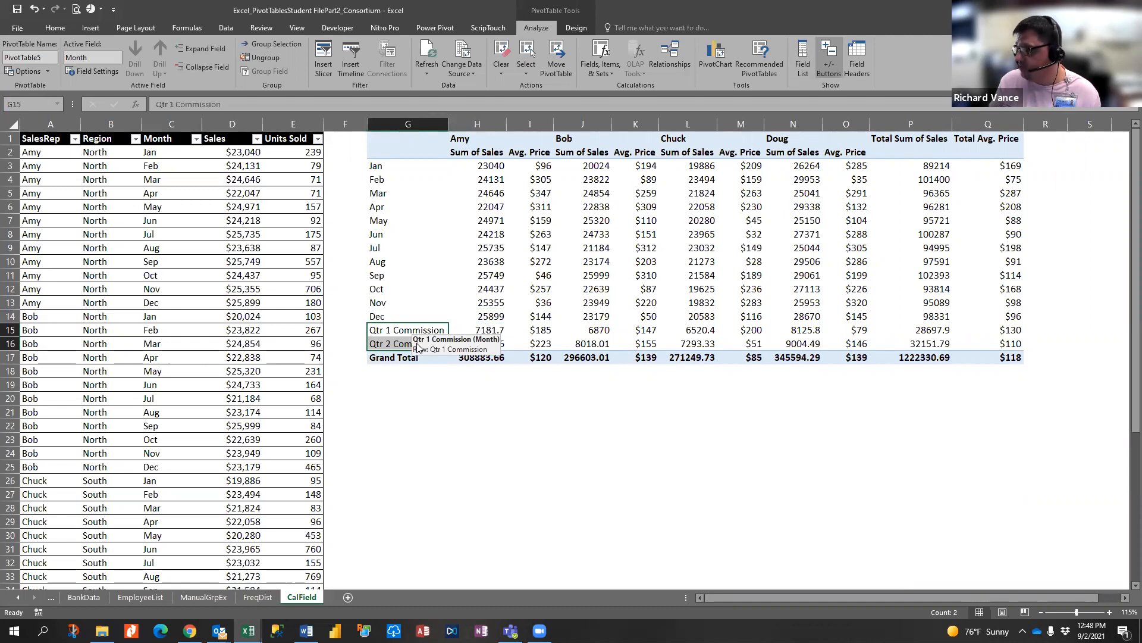
right_click(418, 345)
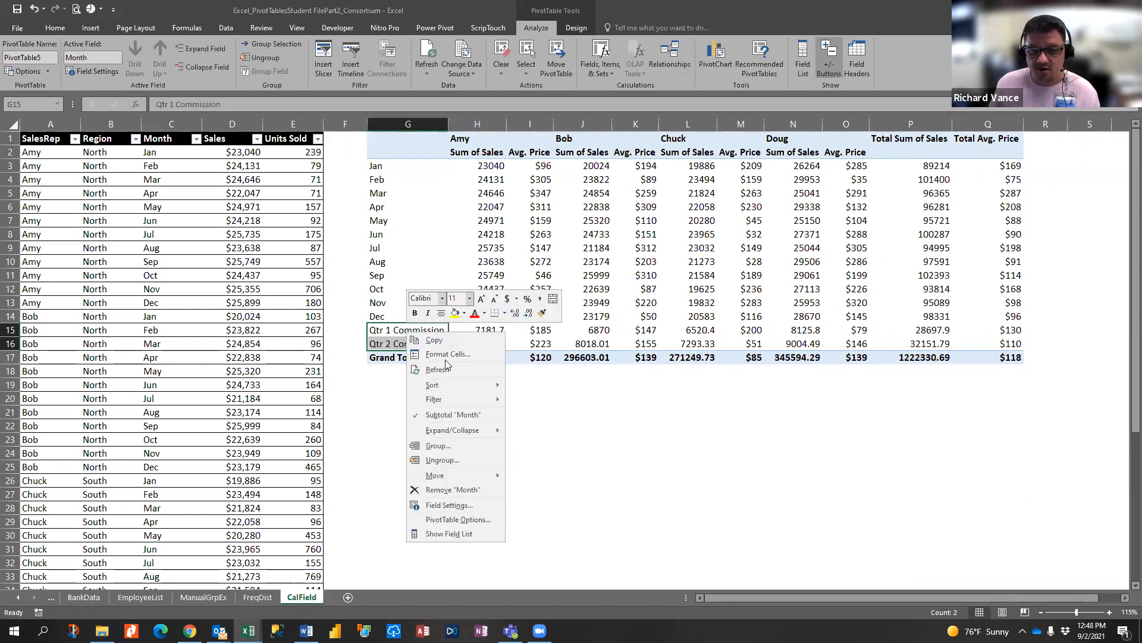
left_click(699, 414)
key("alt+shift+Right")
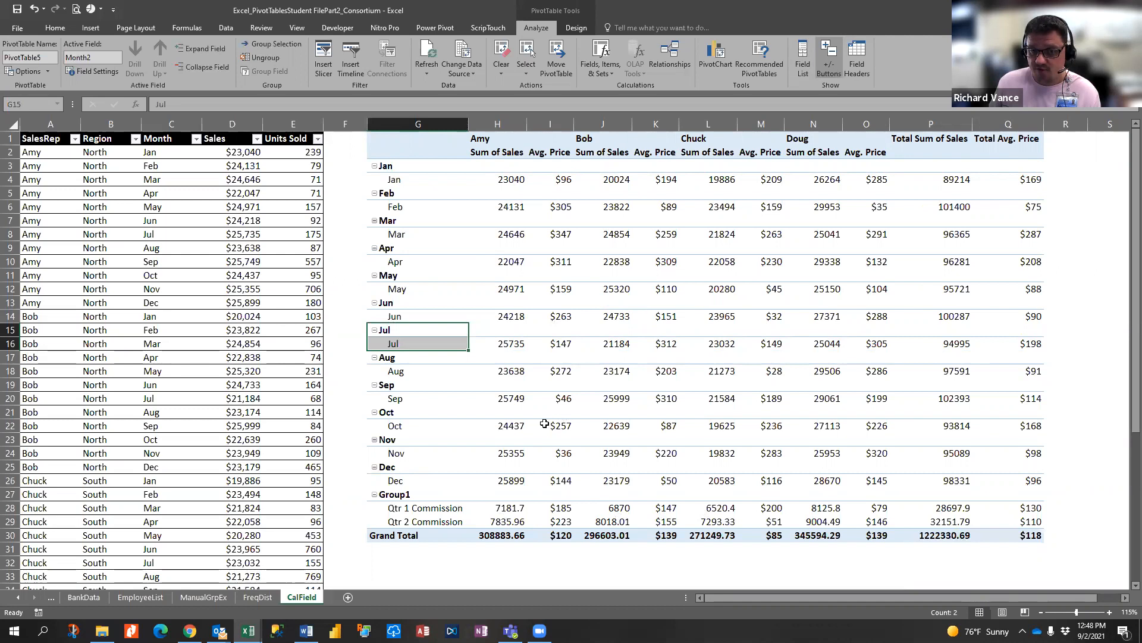
Undo the grouping of the two commission items.
right_click(424, 522)
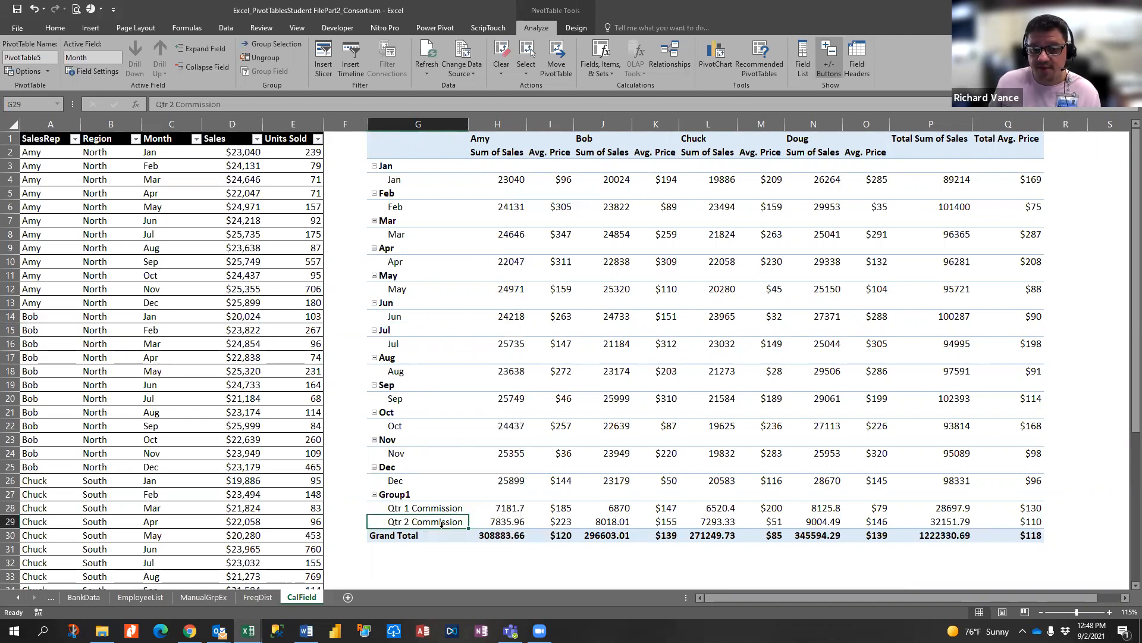
right_click(428, 508)
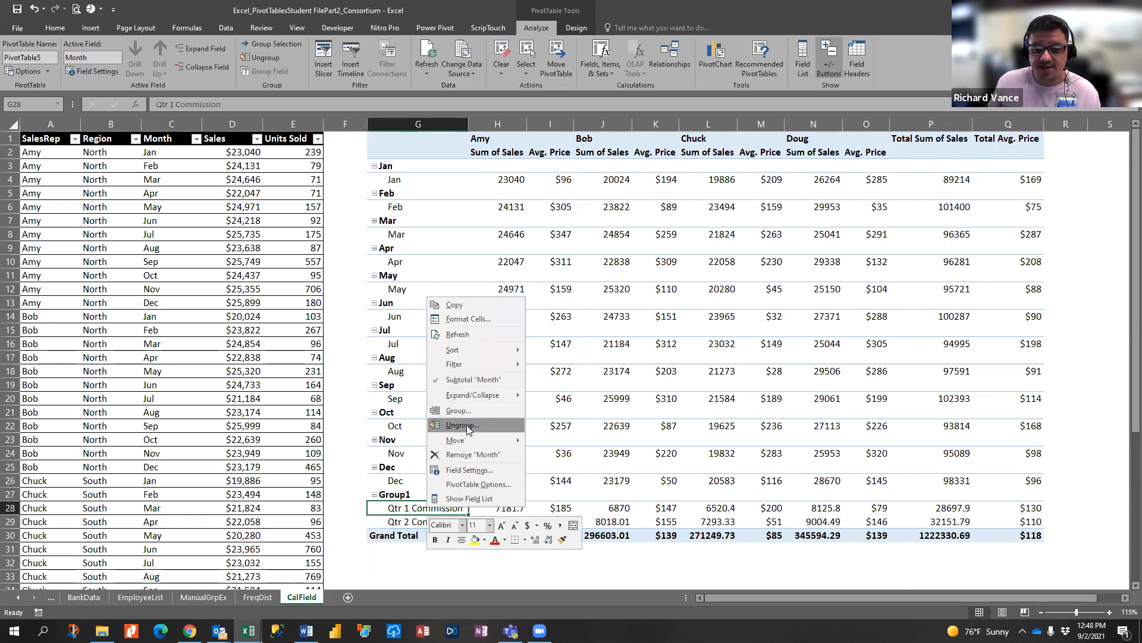
key("Escape")
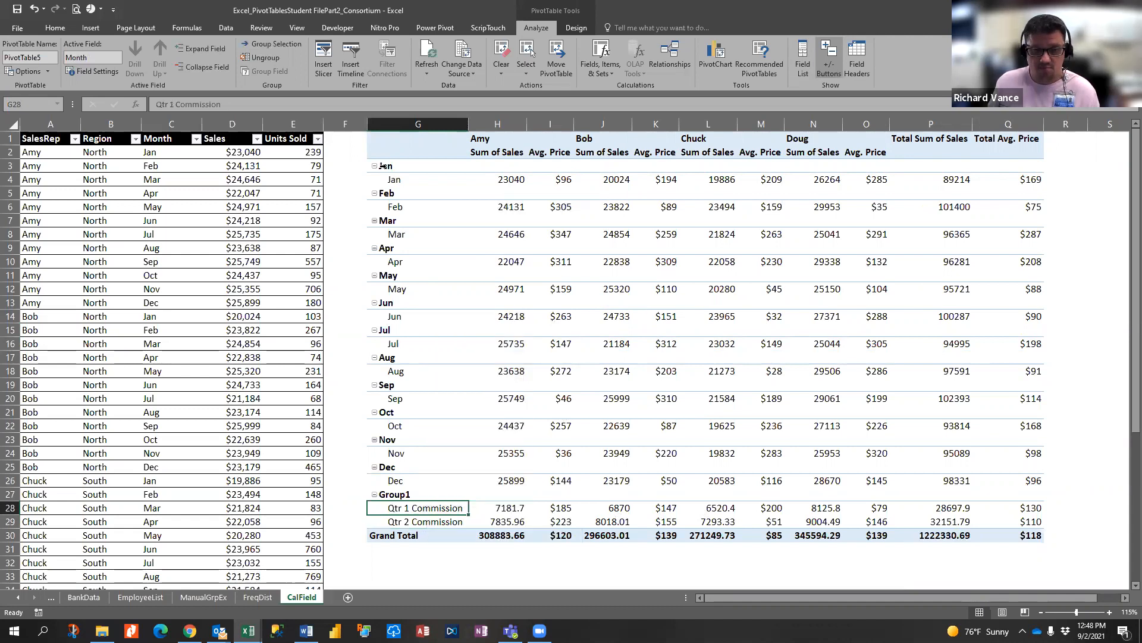
key("ctrl+z")
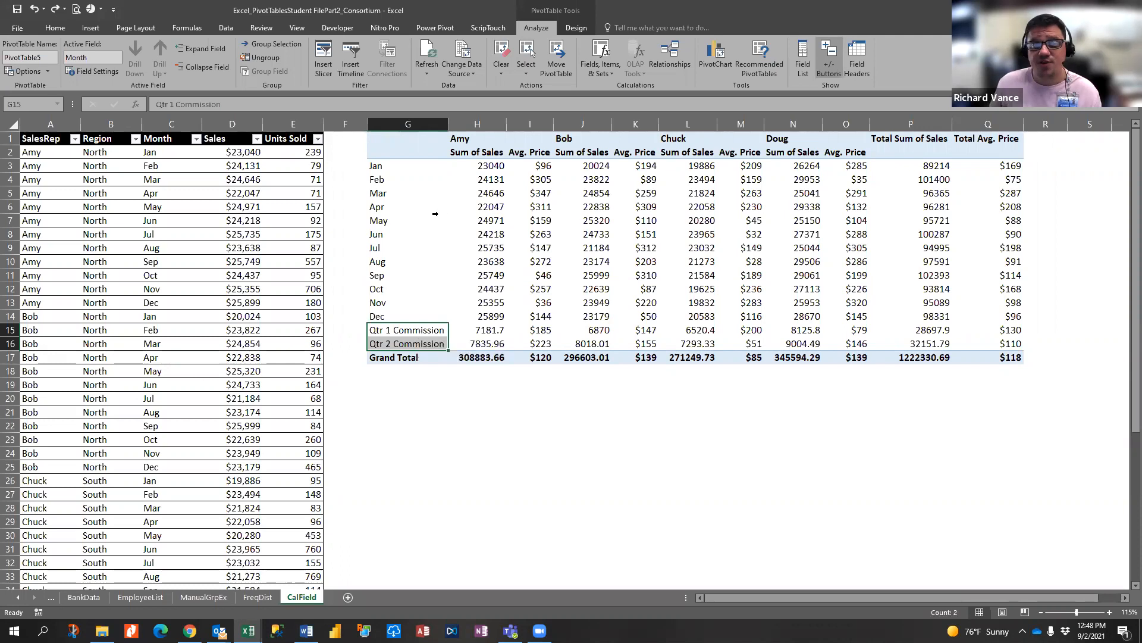
left_click(376, 166)
left_click(380, 180)
left_click(385, 194)
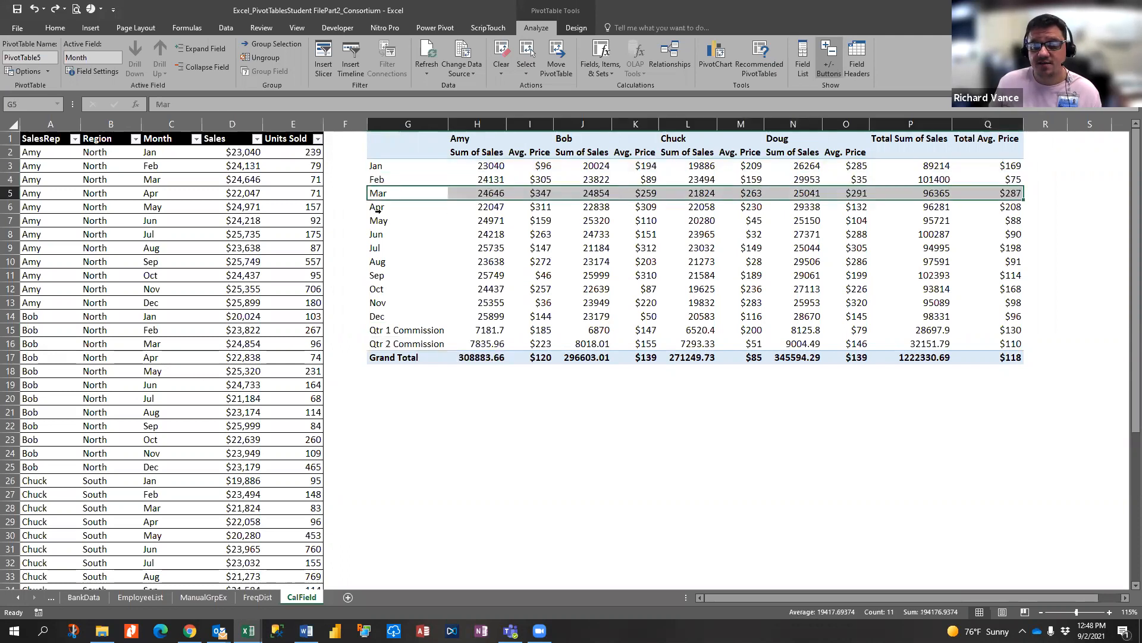
left_click(391, 207)
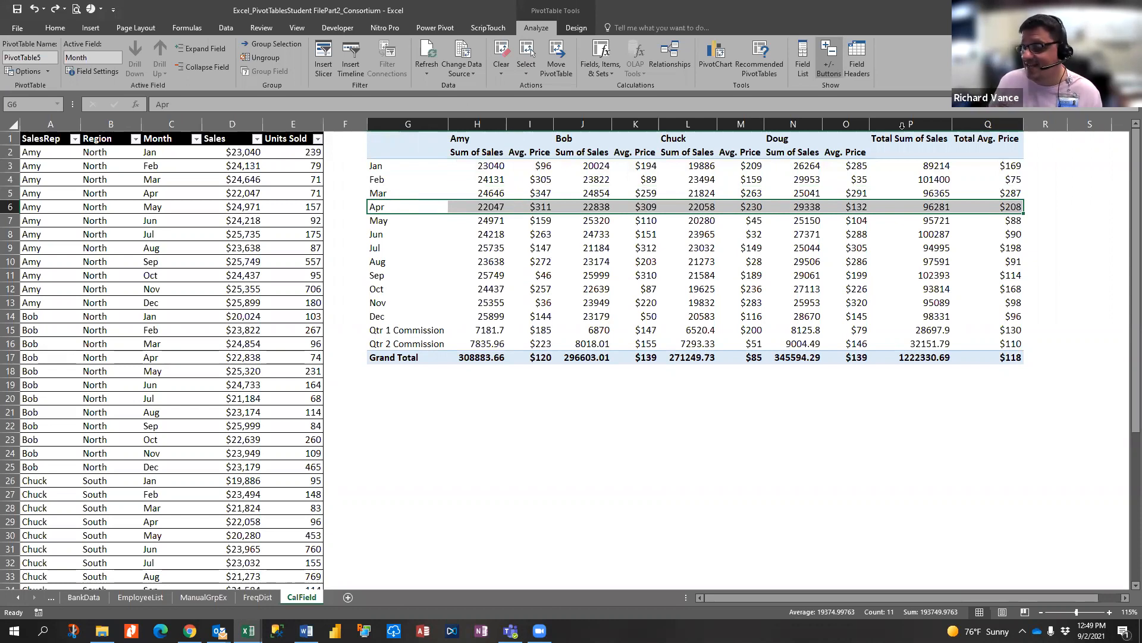
mouse_move(896, 165)
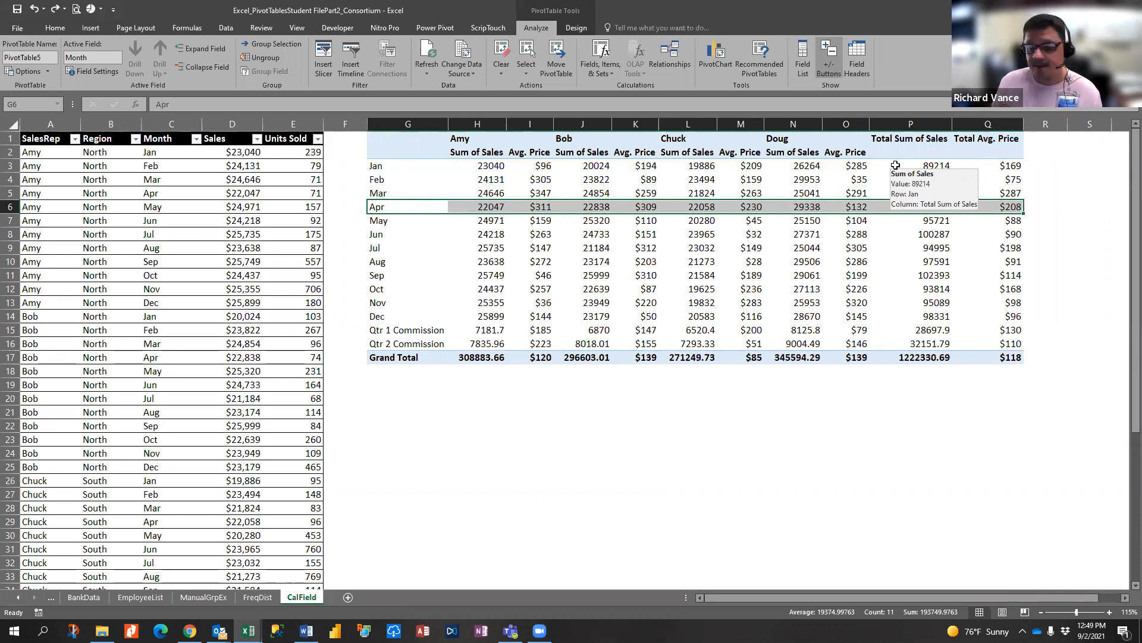
left_click(370, 330)
left_click(395, 344)
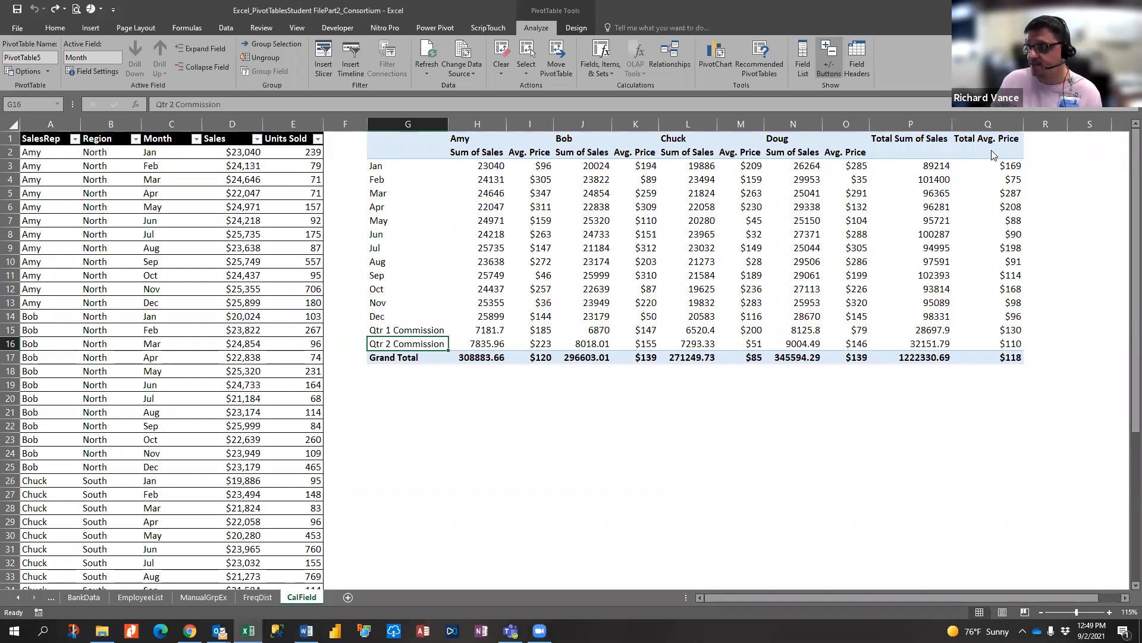
key("alt+Tab")
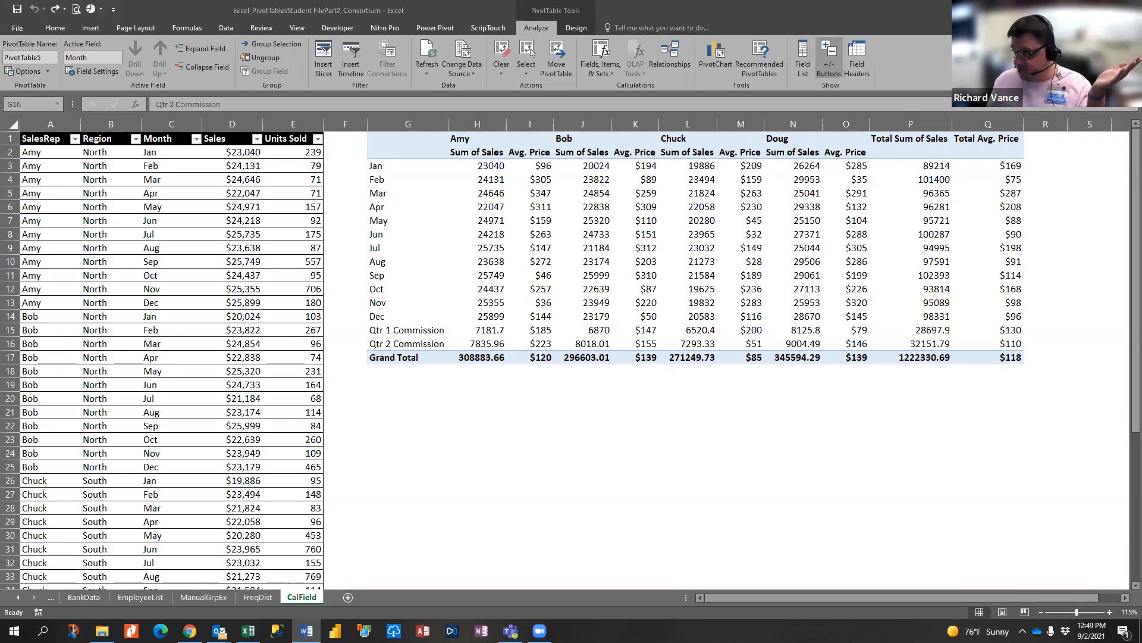
left_click(714, 18)
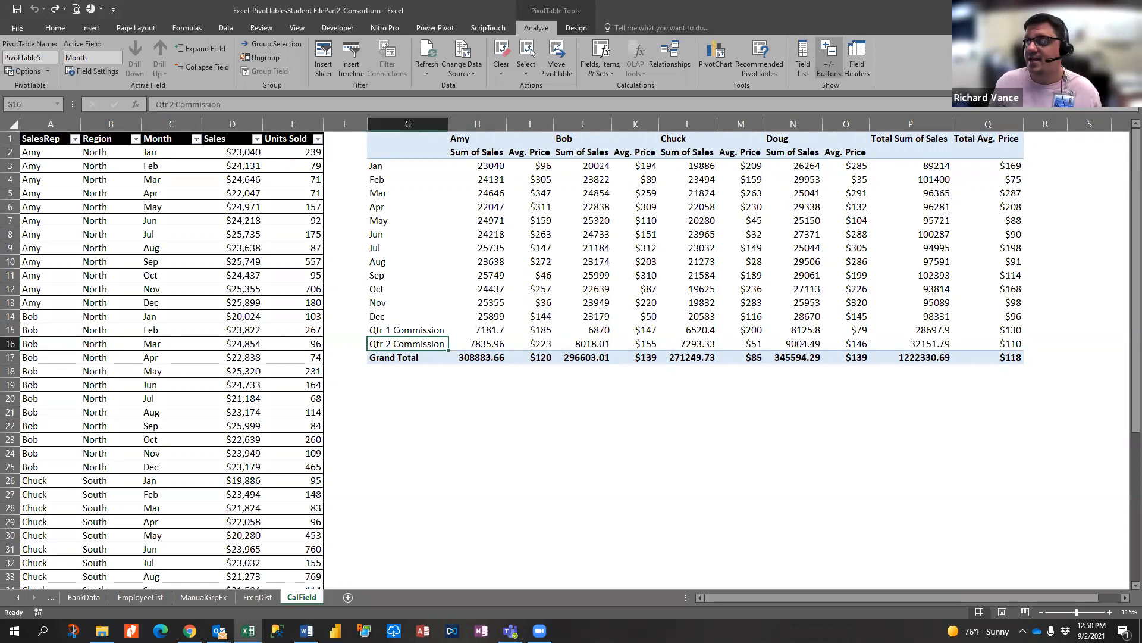